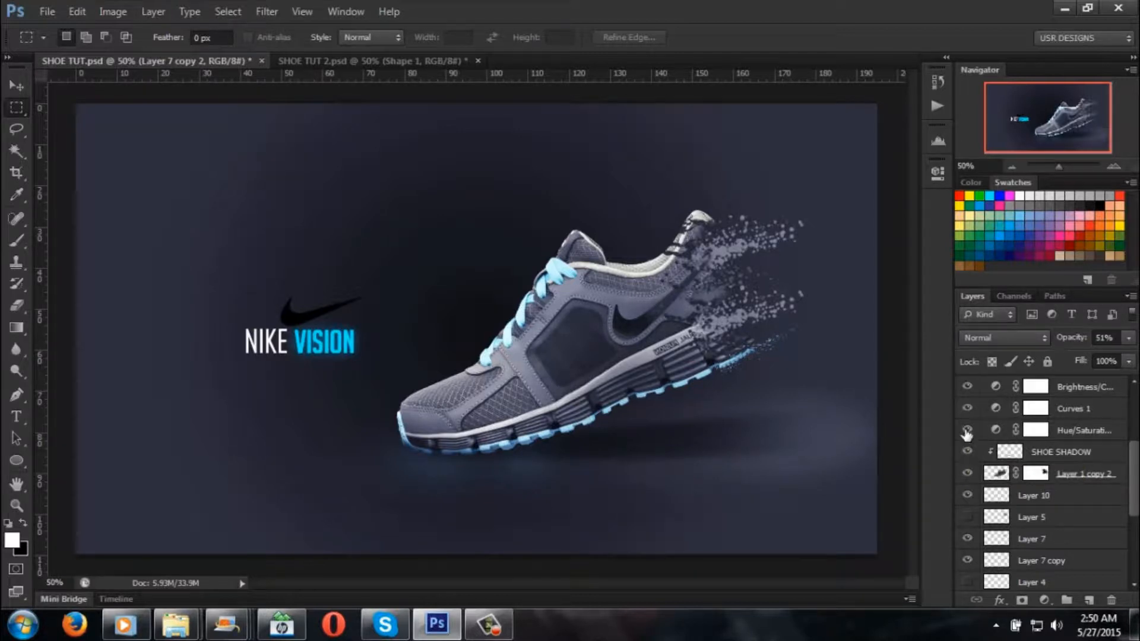
Step: Preview what the Hue/Saturation, Exposure, Brightness/Contrast and Curves adjustment layers each contribute by toggling their visibility
{"action": "left_click", "coordinate": [967, 431]}
{"action": "left_click", "coordinate": [967, 431]}
{"action": "scroll", "coordinate": [968, 410], "scroll_direction": "up", "scroll_amount": 3}
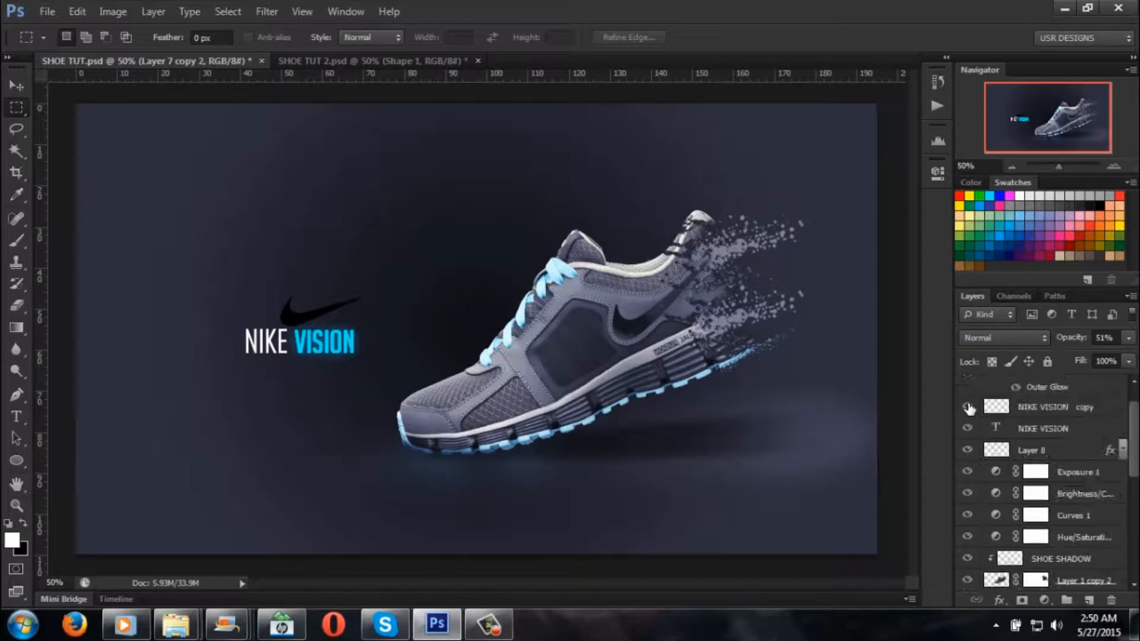
{"action": "left_click", "coordinate": [968, 474]}
{"action": "left_click", "coordinate": [968, 498]}
{"action": "left_click", "coordinate": [968, 498]}
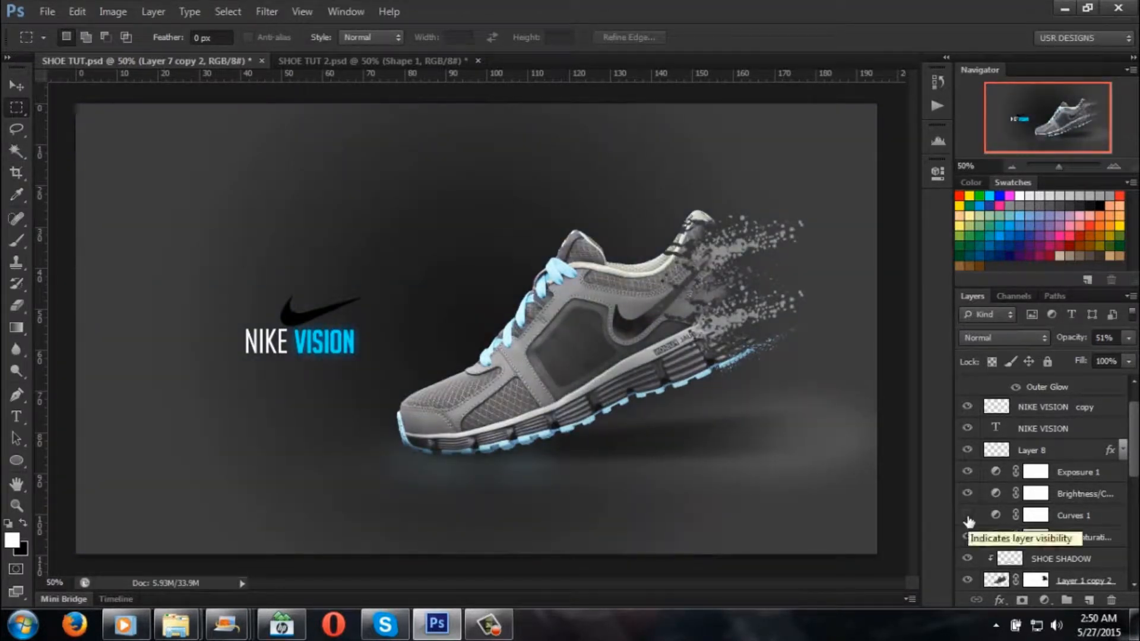
{"action": "left_click", "coordinate": [967, 515]}
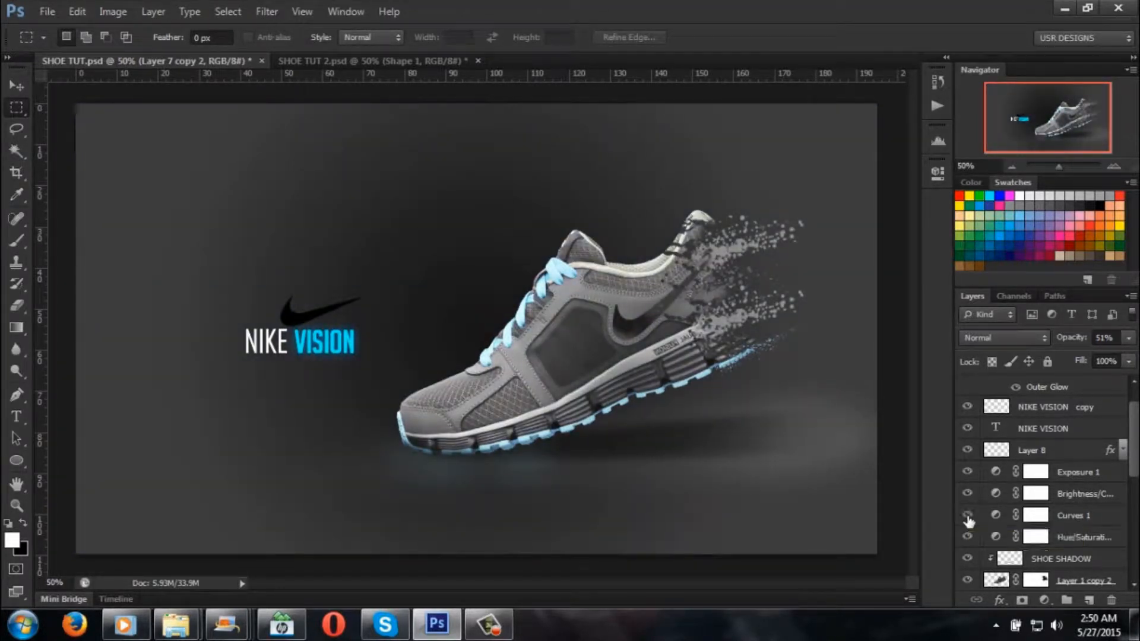
{"action": "left_click", "coordinate": [967, 537]}
{"action": "left_click", "coordinate": [967, 537]}
Step: Hide the Exposure, Brightness/Contrast, Curves and Hue/Saturation adjustment layers, keeping Layer 8 shown
{"action": "left_click_drag", "start_coordinate": [968, 473], "coordinate": [972, 538]}
{"action": "scroll", "coordinate": [980, 504], "scroll_direction": "down", "scroll_amount": 2}
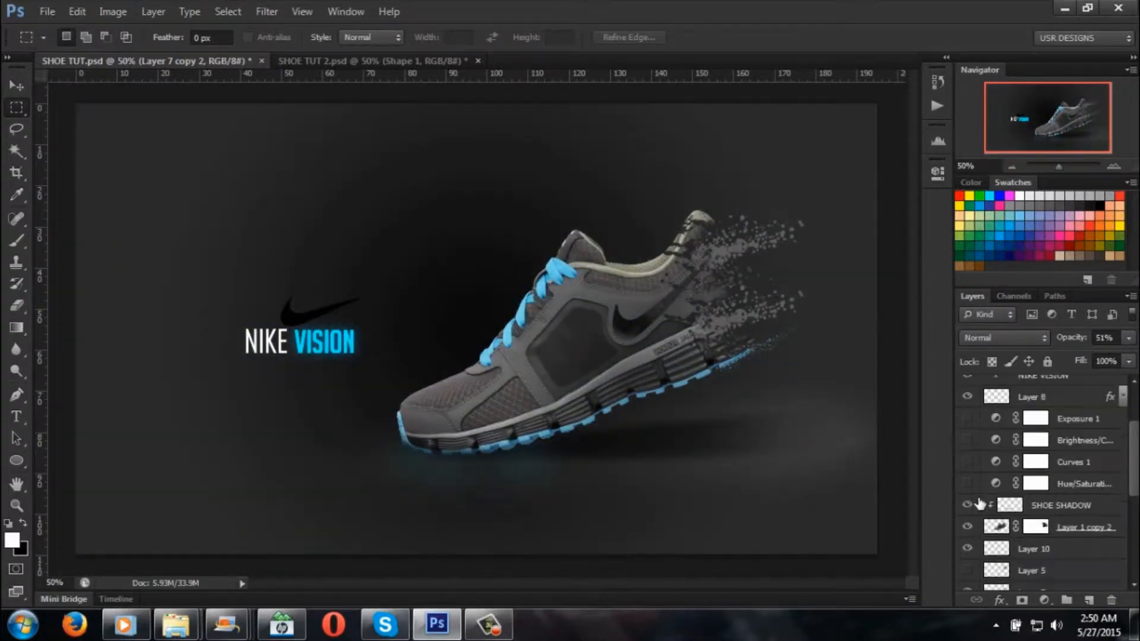
{"action": "scroll", "coordinate": [980, 492], "scroll_direction": "up", "scroll_amount": 2}
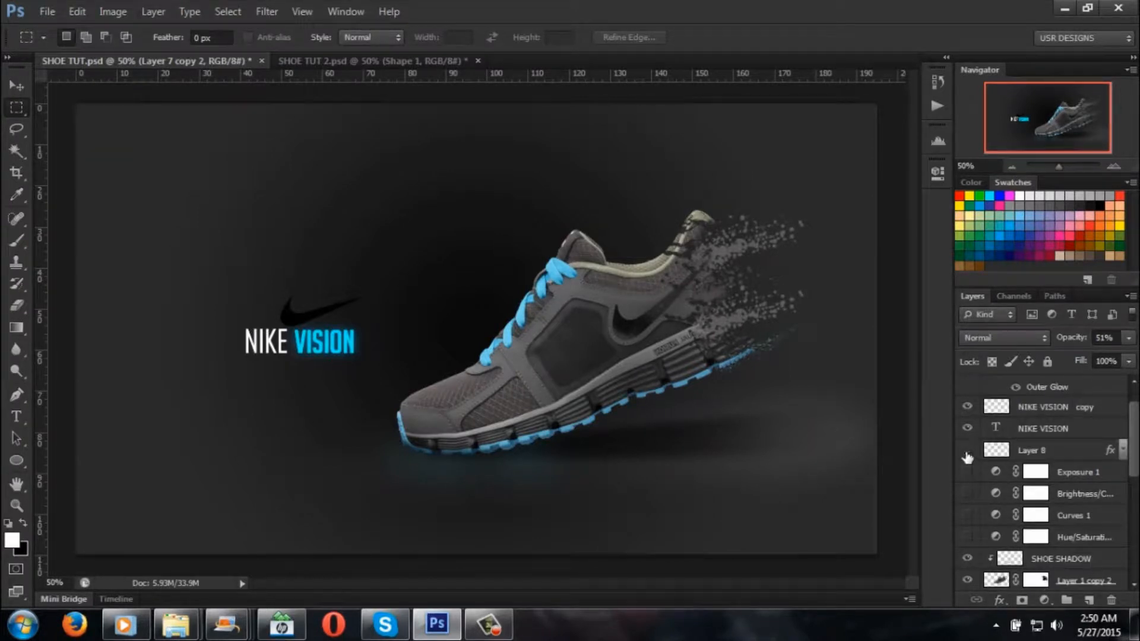
{"action": "left_click", "coordinate": [968, 455]}
Step: Select Layer 3 and check what Layer 7 copy 2 contributes by toggling its visibility
{"action": "scroll", "coordinate": [979, 475], "scroll_direction": "down", "scroll_amount": 5}
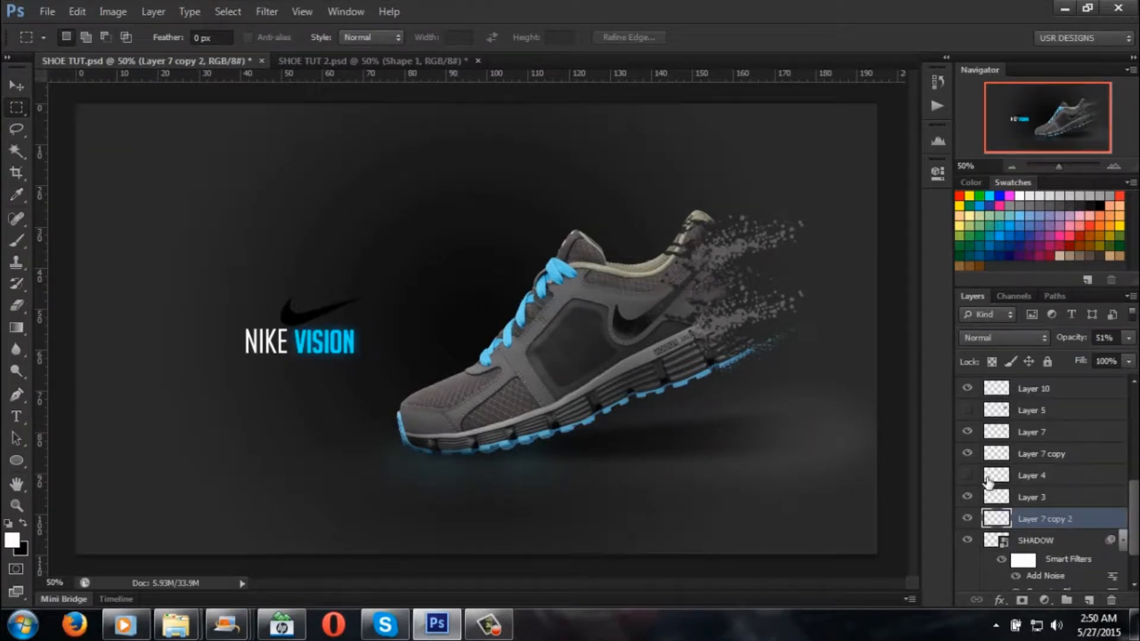
{"action": "scroll", "coordinate": [1027, 518], "scroll_direction": "down", "scroll_amount": 2}
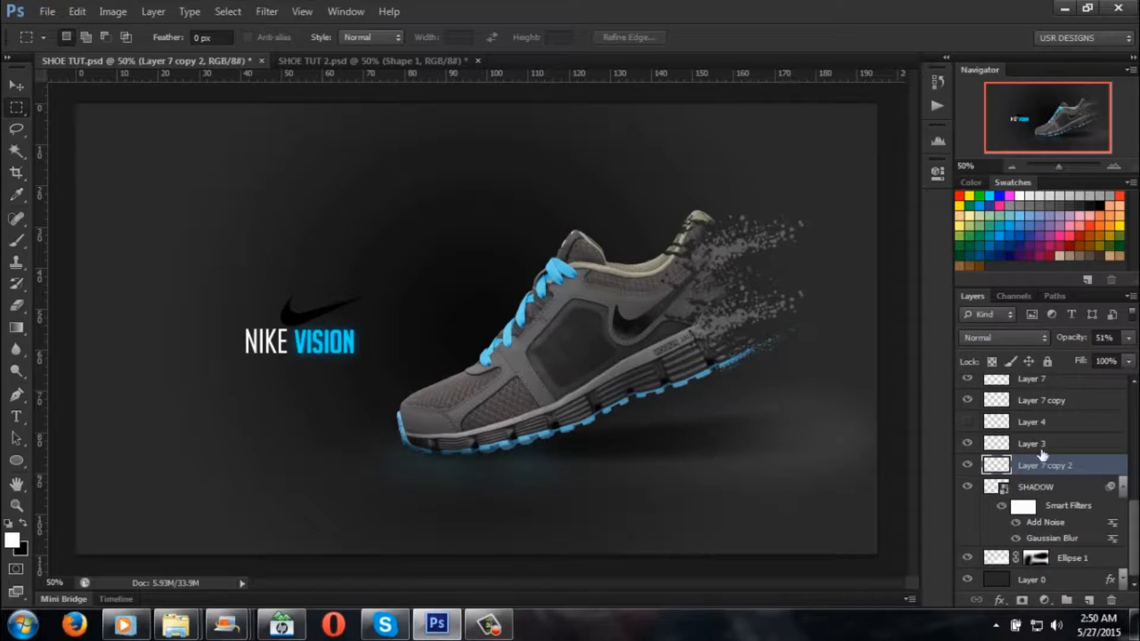
{"action": "left_click", "coordinate": [1042, 454]}
{"action": "left_click", "coordinate": [969, 461]}
{"action": "left_click", "coordinate": [969, 466]}
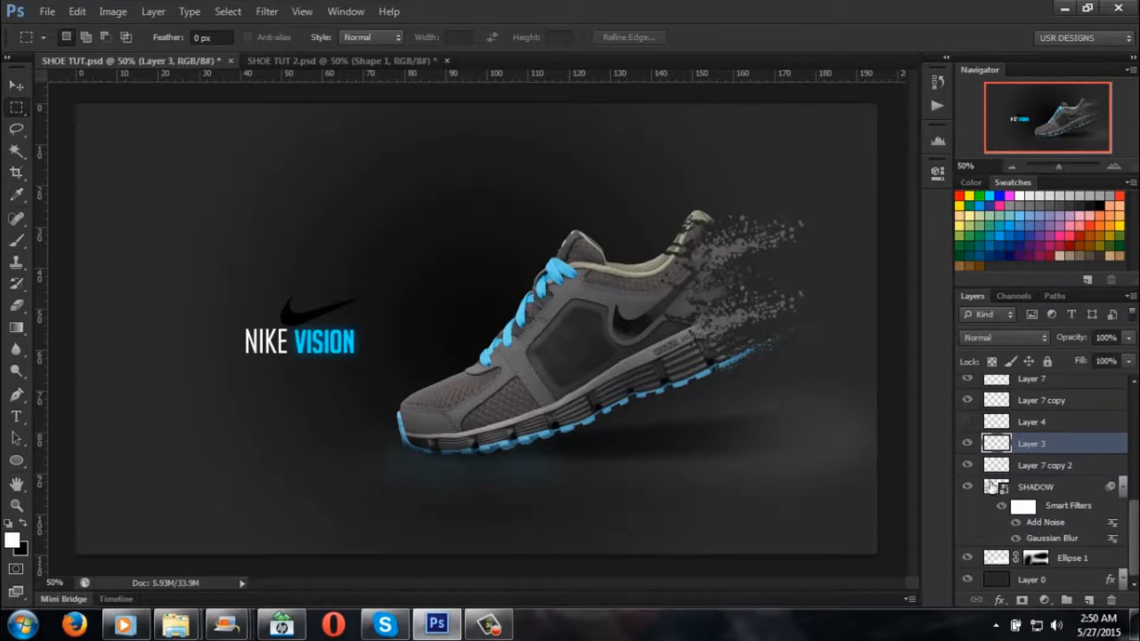
Step: Compare the shoe design with and without the masked layer Layer 1 copy 2
{"action": "scroll", "coordinate": [974, 486], "scroll_direction": "up", "scroll_amount": 4}
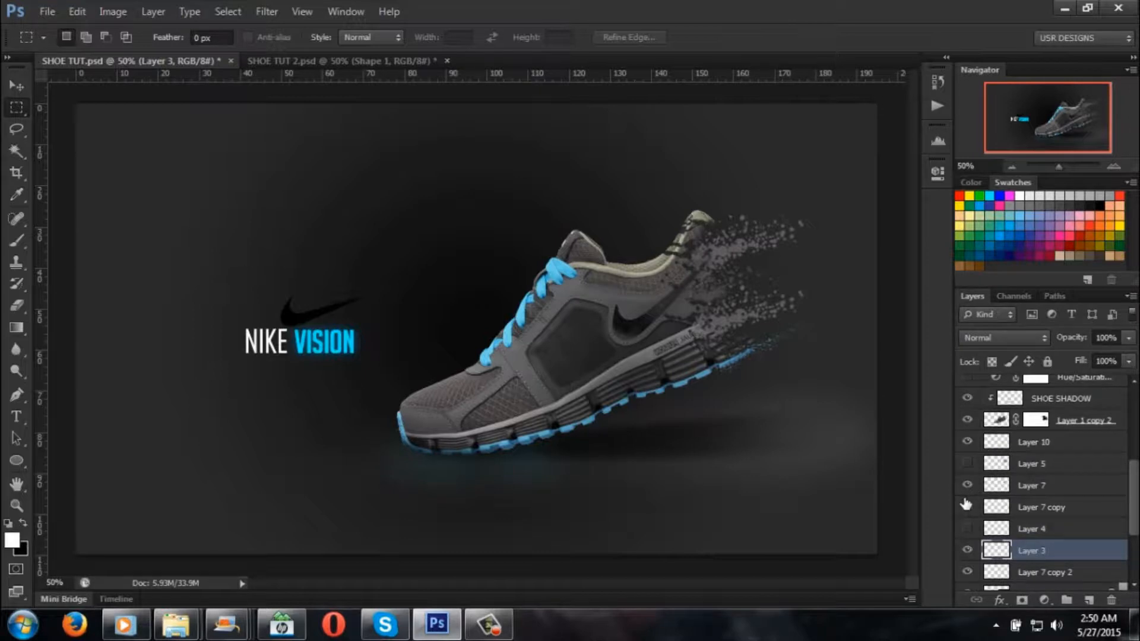
{"action": "scroll", "coordinate": [972, 493], "scroll_direction": "up", "scroll_amount": 2}
{"action": "left_click", "coordinate": [970, 475]}
{"action": "left_click", "coordinate": [969, 475]}
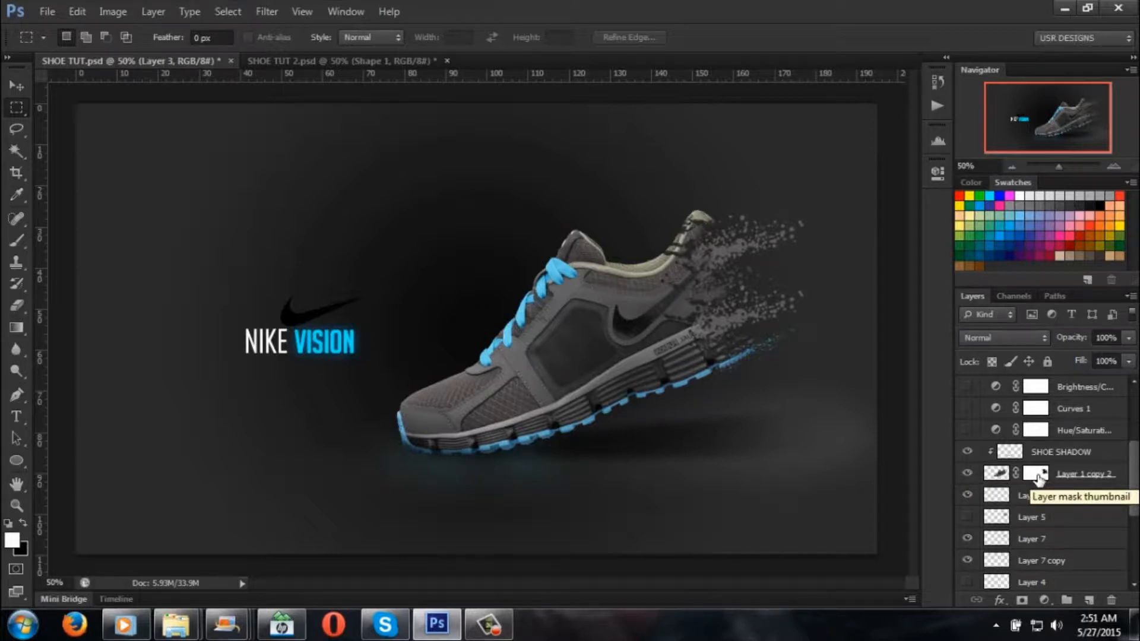
{"action": "left_click", "coordinate": [969, 474]}
{"action": "left_click", "coordinate": [970, 474]}
{"action": "left_click", "coordinate": [969, 474]}
{"action": "left_click", "coordinate": [969, 473]}
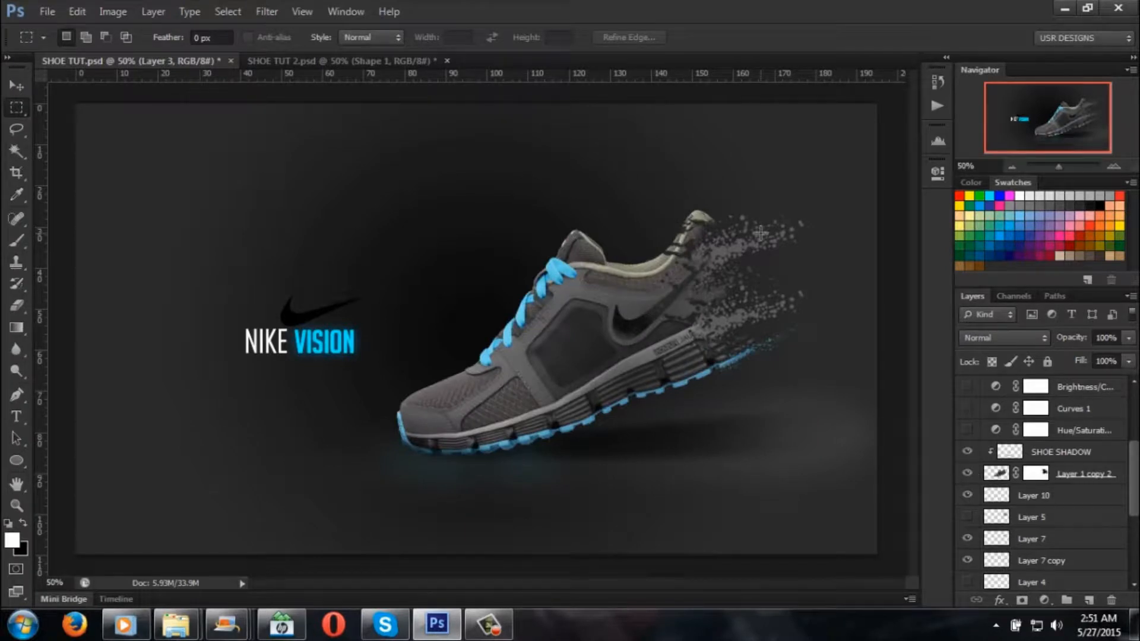
Step: Switch to the SHOE TUT 2.psd document and check the contents of Shape 1 and Layer 1 by toggling them
{"action": "left_click", "coordinate": [352, 60]}
{"action": "left_click", "coordinate": [1060, 408]}
{"action": "left_click", "coordinate": [1016, 429]}
{"action": "left_click", "coordinate": [967, 428]}
{"action": "left_click", "coordinate": [967, 428]}
{"action": "left_click", "coordinate": [968, 407]}
{"action": "left_click", "coordinate": [969, 408]}
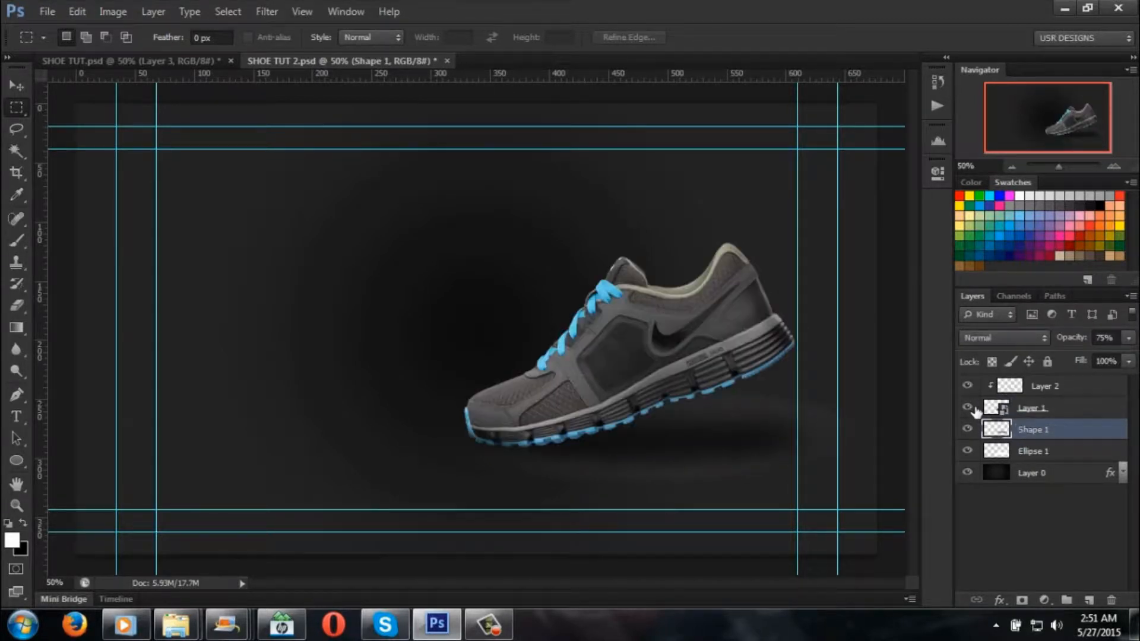
Step: Duplicate the shoe layer Layer 1 and hide the original, leaving the copy shown
{"action": "left_click", "coordinate": [1081, 410]}
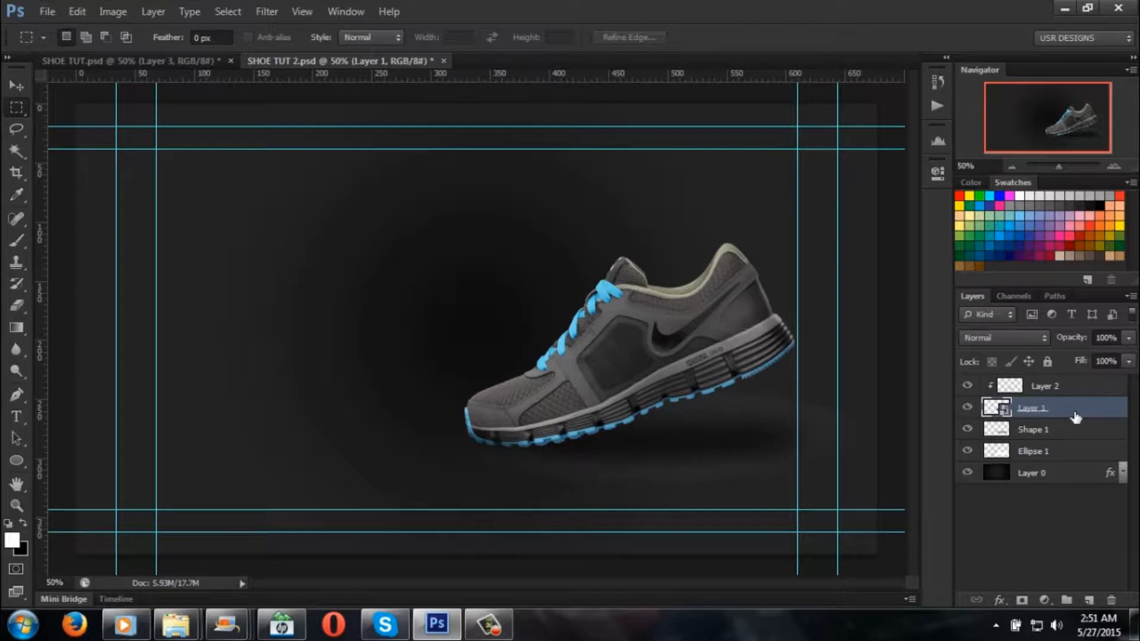
{"action": "left_click_drag", "start_coordinate": [1076, 418], "coordinate": [1089, 600]}
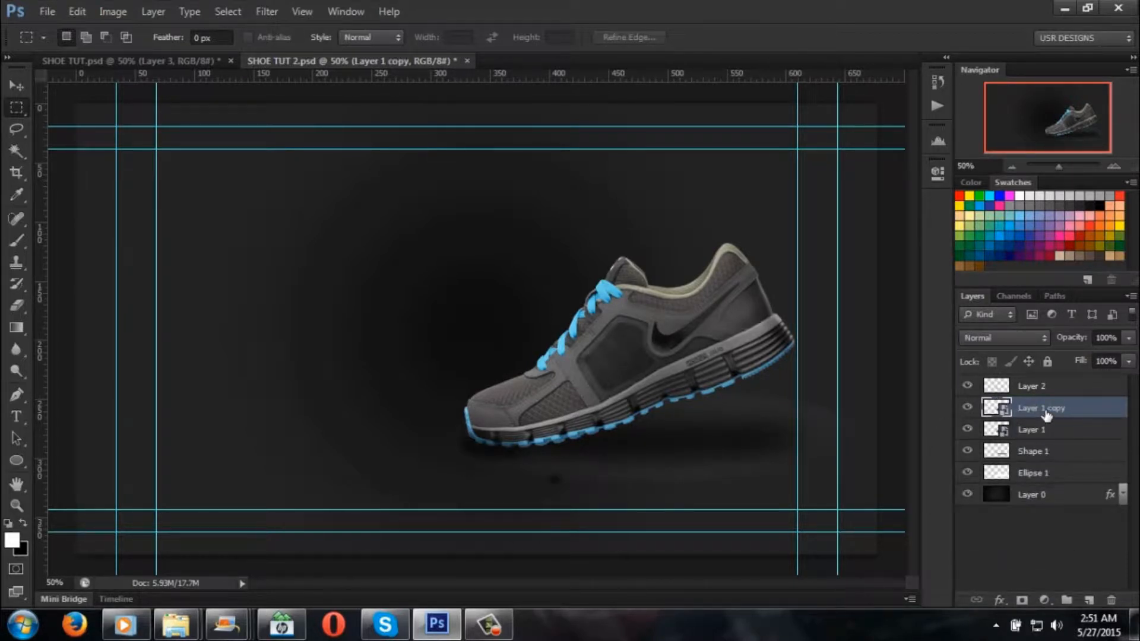
{"action": "left_click", "coordinate": [966, 409]}
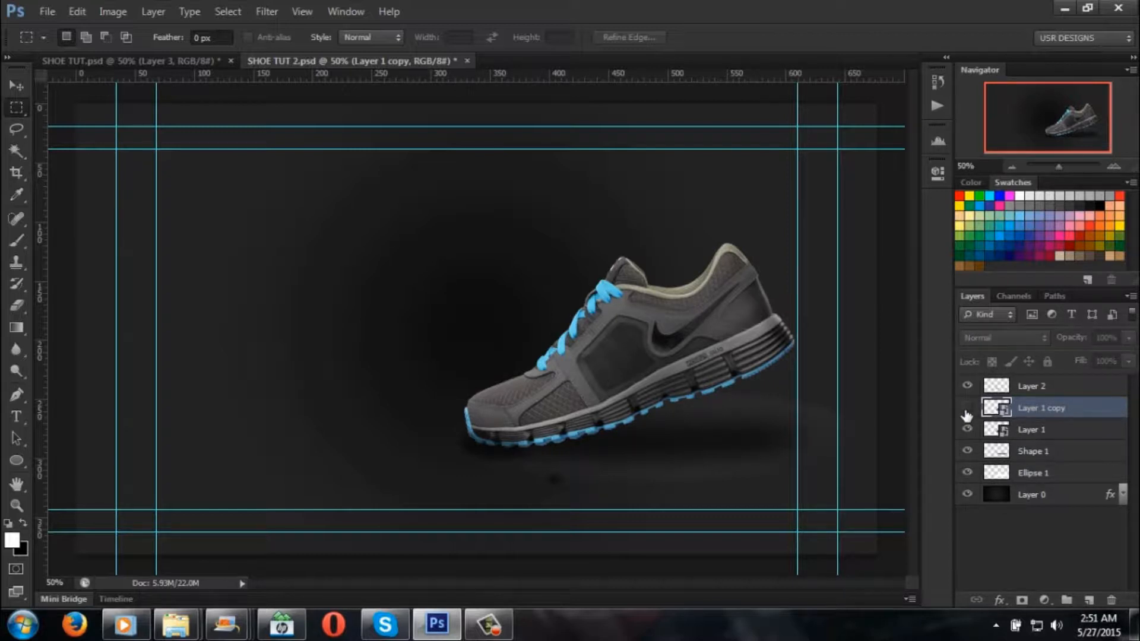
{"action": "left_click", "coordinate": [967, 409]}
{"action": "left_click", "coordinate": [1040, 437]}
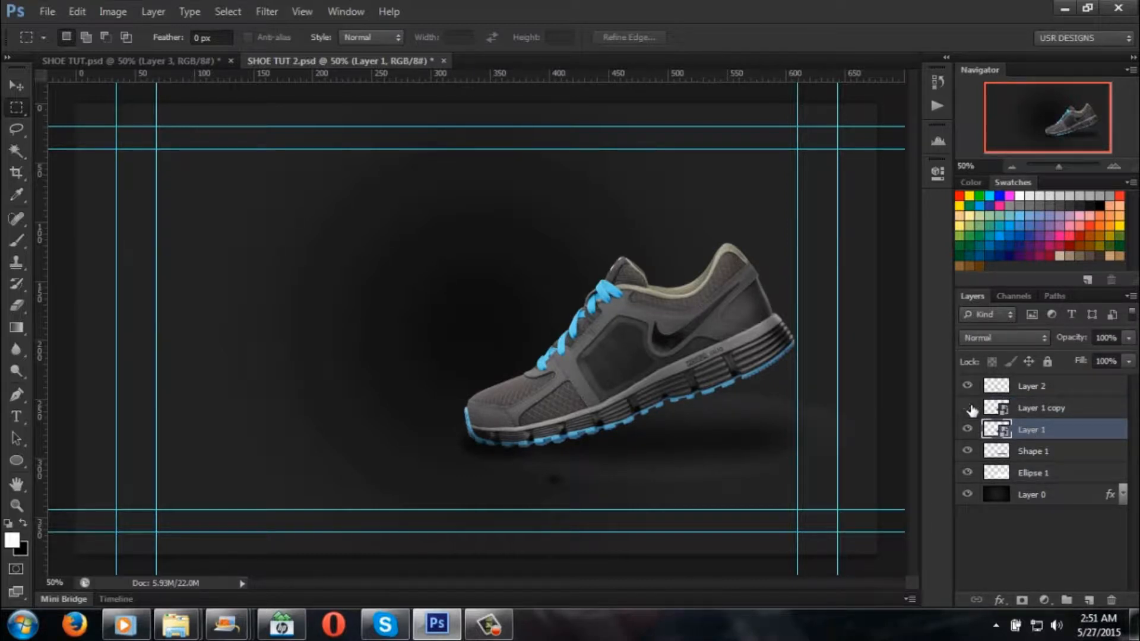
{"action": "left_click", "coordinate": [968, 430]}
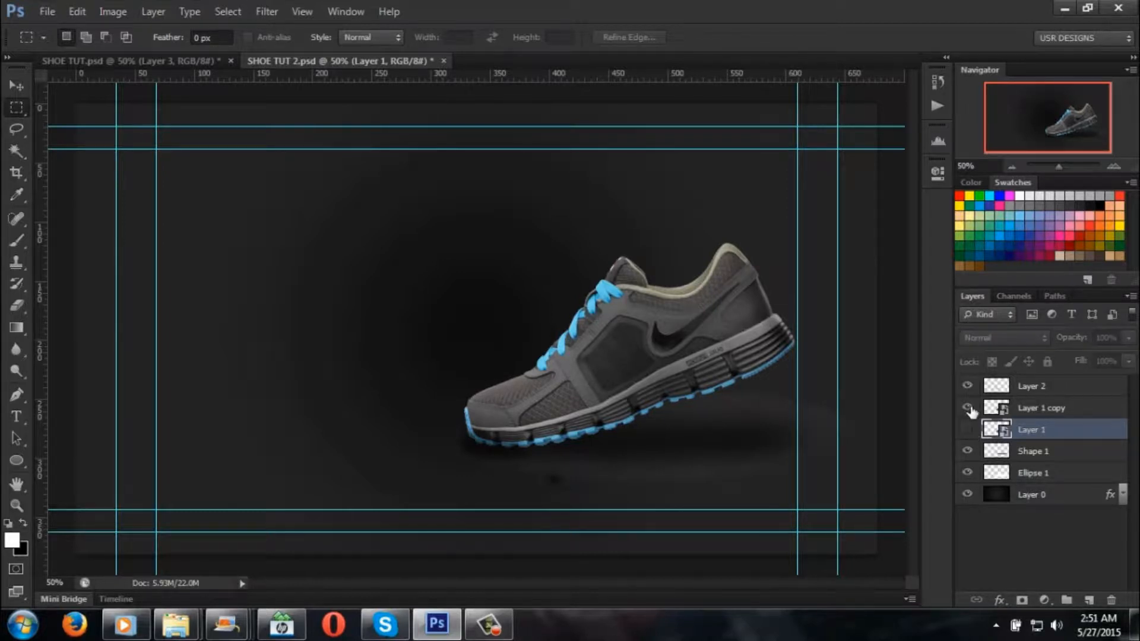
Step: Clip Layer 2 to the duplicated shoe layer below it
{"action": "left_click", "coordinate": [1047, 389]}
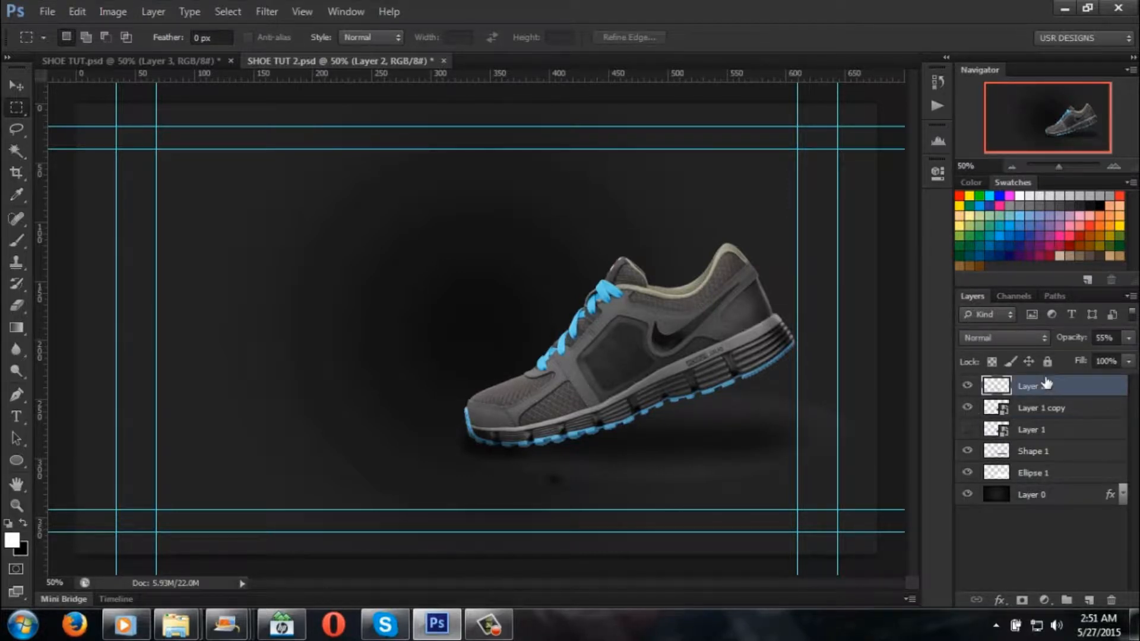
{"action": "left_click", "coordinate": [1058, 388], "text": "alt"}
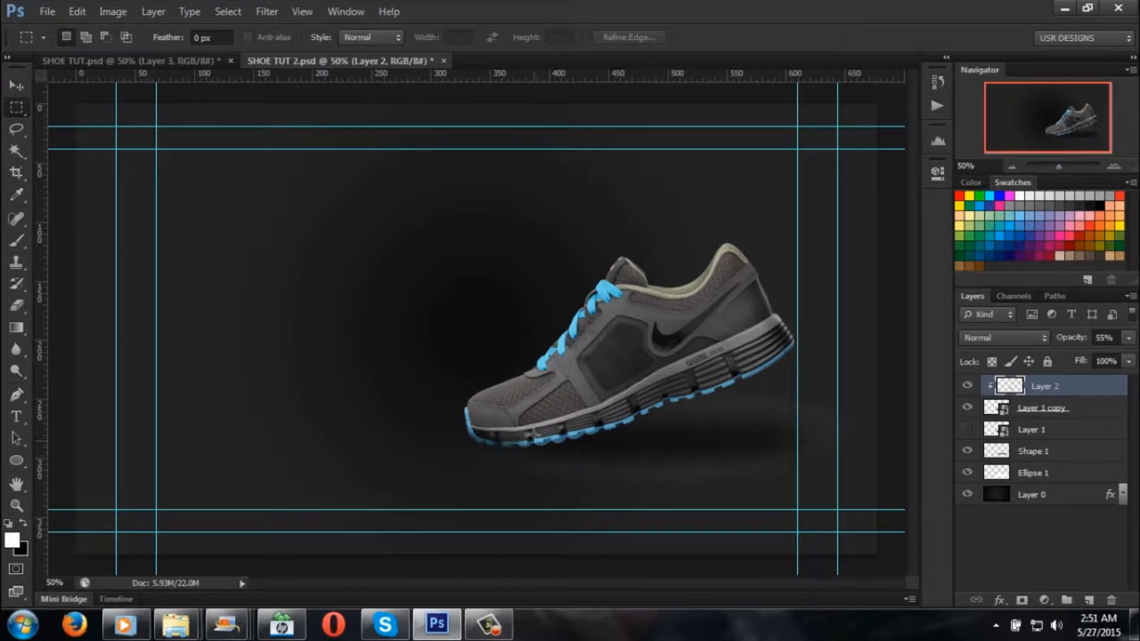
Step: Compare the original Layer 1 and its copy by toggling the visibility of each
{"action": "left_click", "coordinate": [1041, 433]}
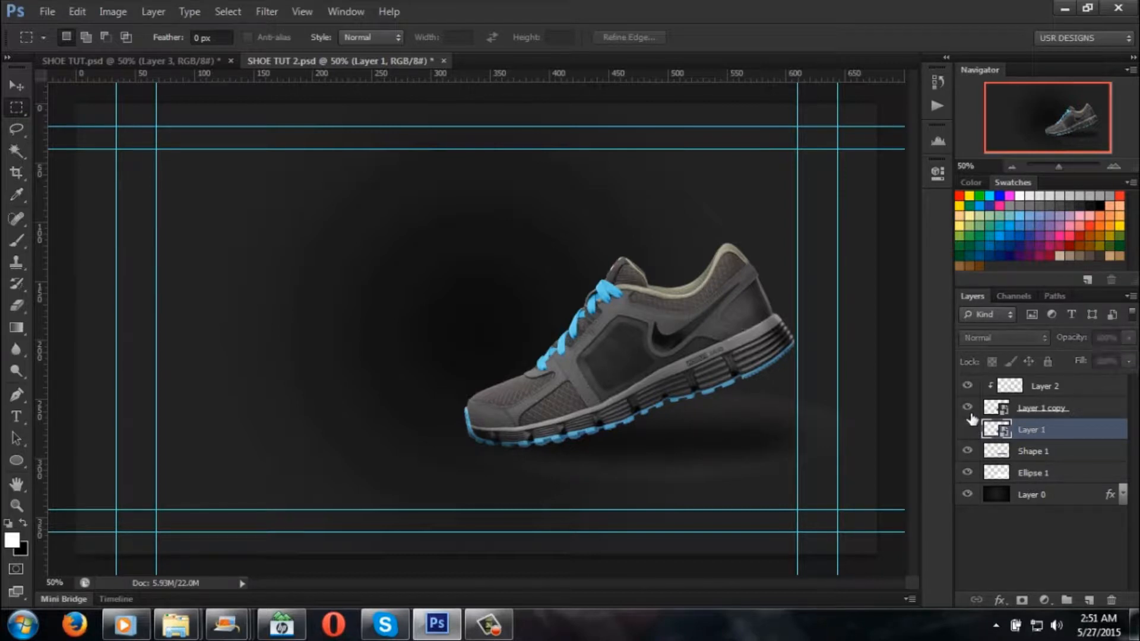
{"action": "left_click", "coordinate": [968, 409]}
{"action": "left_click", "coordinate": [968, 408]}
{"action": "left_click", "coordinate": [968, 408]}
{"action": "left_click", "coordinate": [968, 409]}
{"action": "left_click", "coordinate": [969, 430]}
{"action": "left_click", "coordinate": [968, 430]}
Step: Rename the hidden original shoe layer Layer 1 as RETAKE
{"action": "double_click", "coordinate": [1033, 425]}
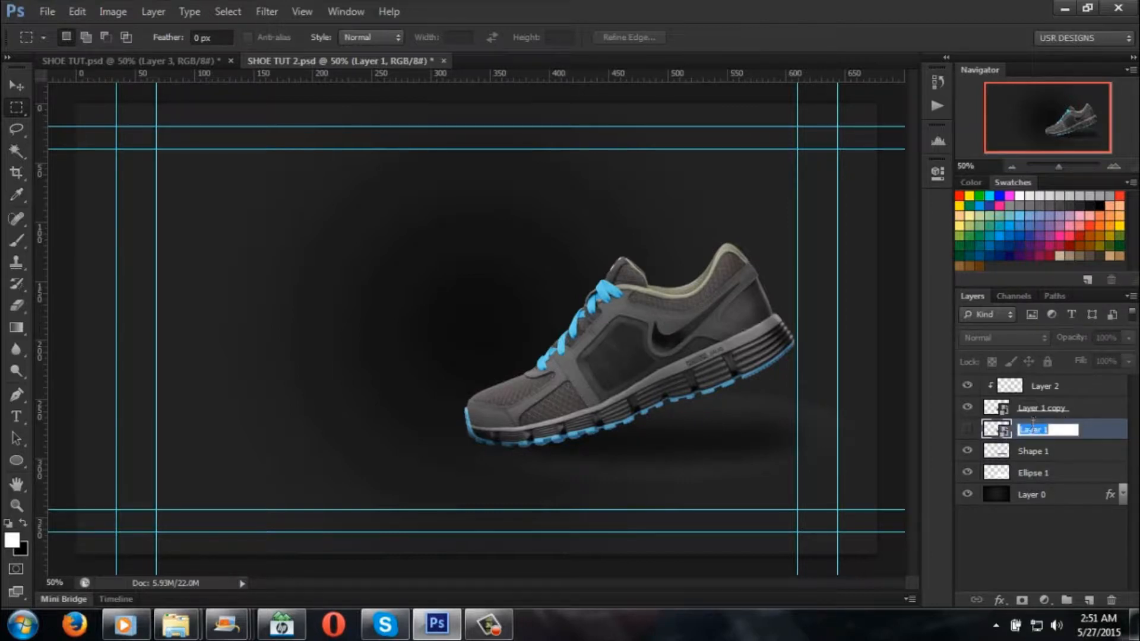
{"action": "type", "text": "RETAKE"}
{"action": "key", "text": "Return"}
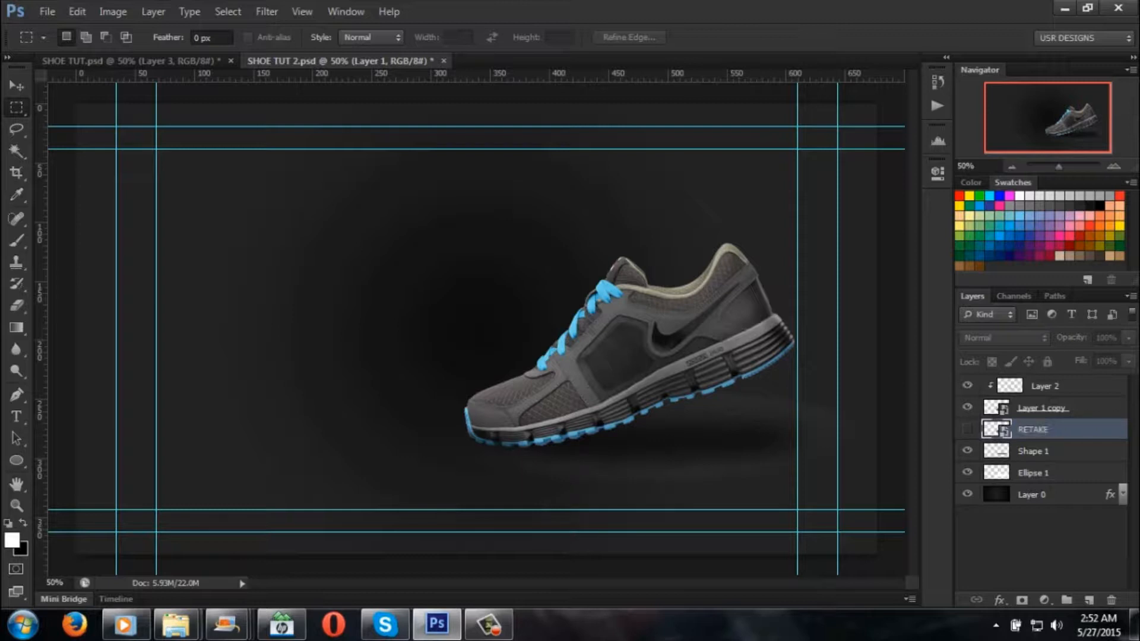
Step: Rasterize the smart object layer Layer 1 copy and check it by toggling its visibility
{"action": "left_click", "coordinate": [967, 429]}
{"action": "left_click", "coordinate": [1069, 409]}
{"action": "left_click", "coordinate": [968, 409]}
{"action": "left_click", "coordinate": [968, 409]}
{"action": "left_click", "coordinate": [968, 409]}
{"action": "left_click", "coordinate": [968, 409]}
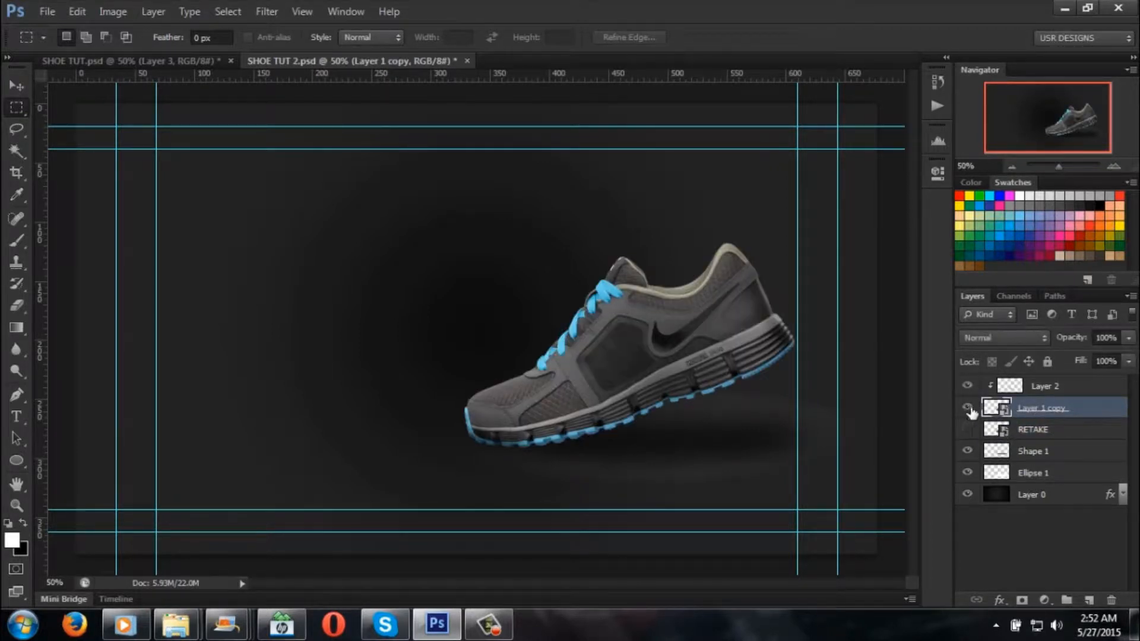
{"action": "right_click", "coordinate": [1087, 409]}
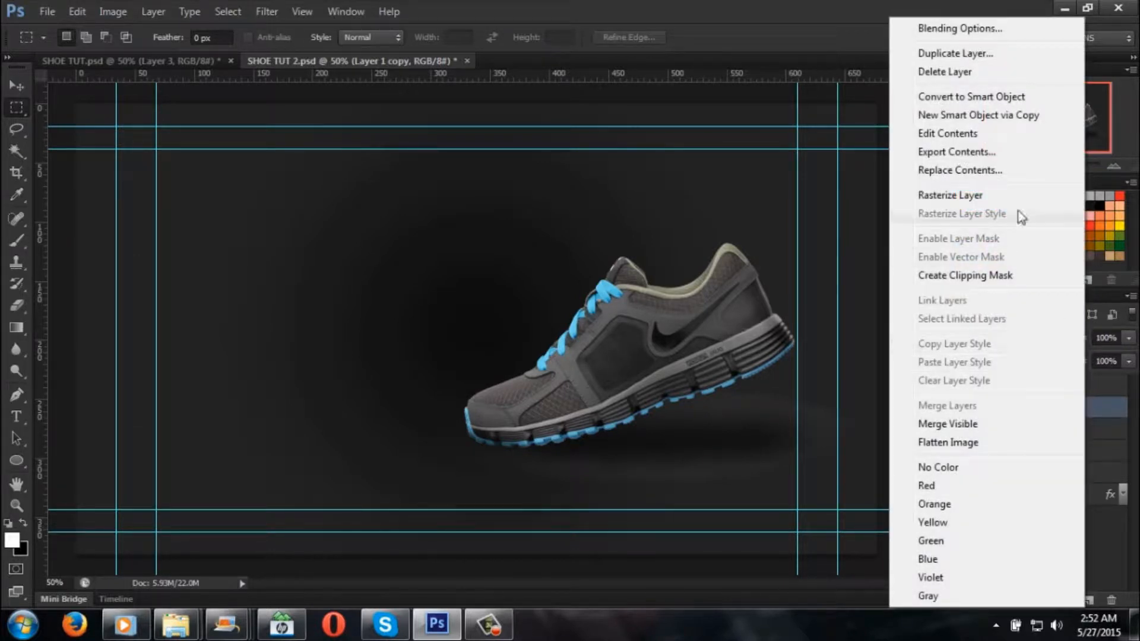
{"action": "left_click", "coordinate": [1003, 193]}
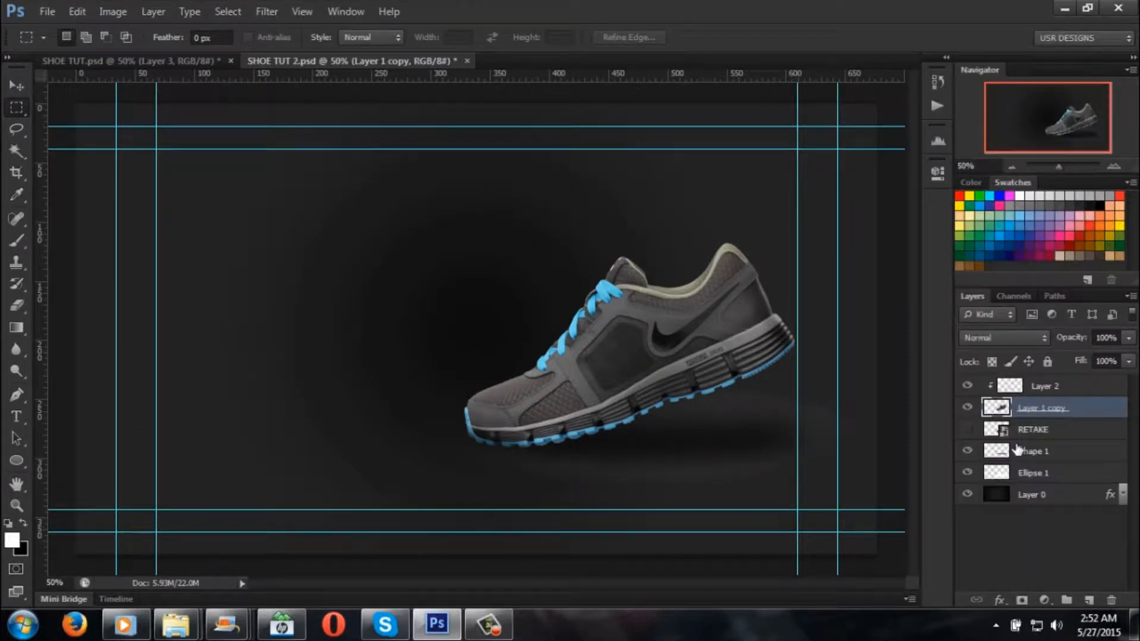
{"action": "left_click", "coordinate": [966, 411]}
{"action": "left_click", "coordinate": [966, 411]}
{"action": "left_click", "coordinate": [966, 410]}
{"action": "left_click", "coordinate": [966, 411]}
{"action": "left_click", "coordinate": [16, 242]}
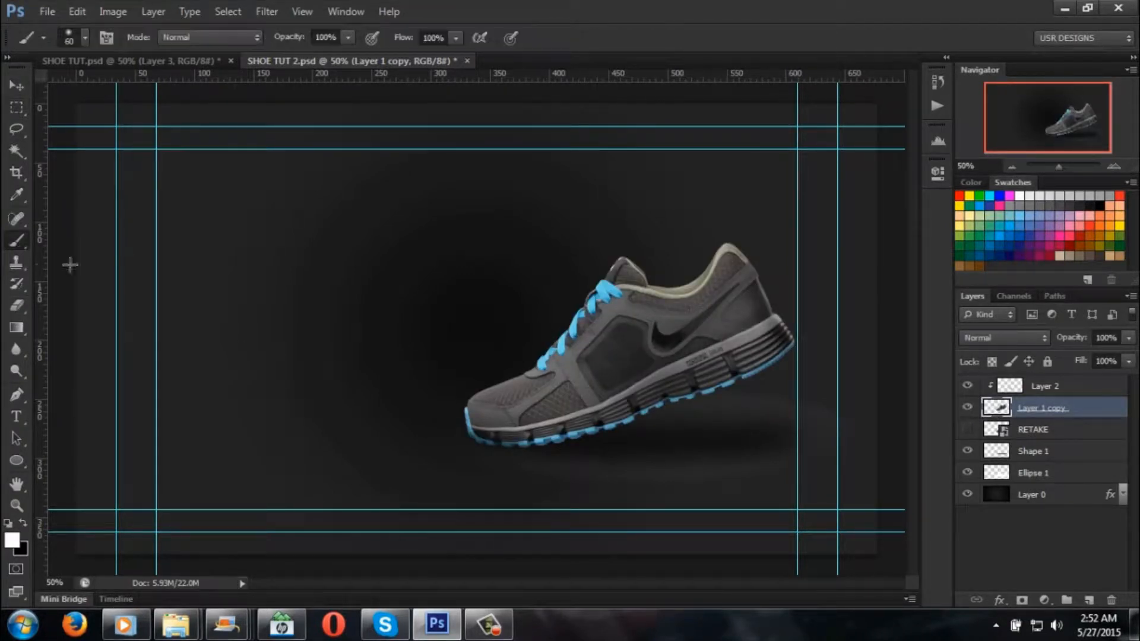
{"action": "left_click", "coordinate": [85, 39]}
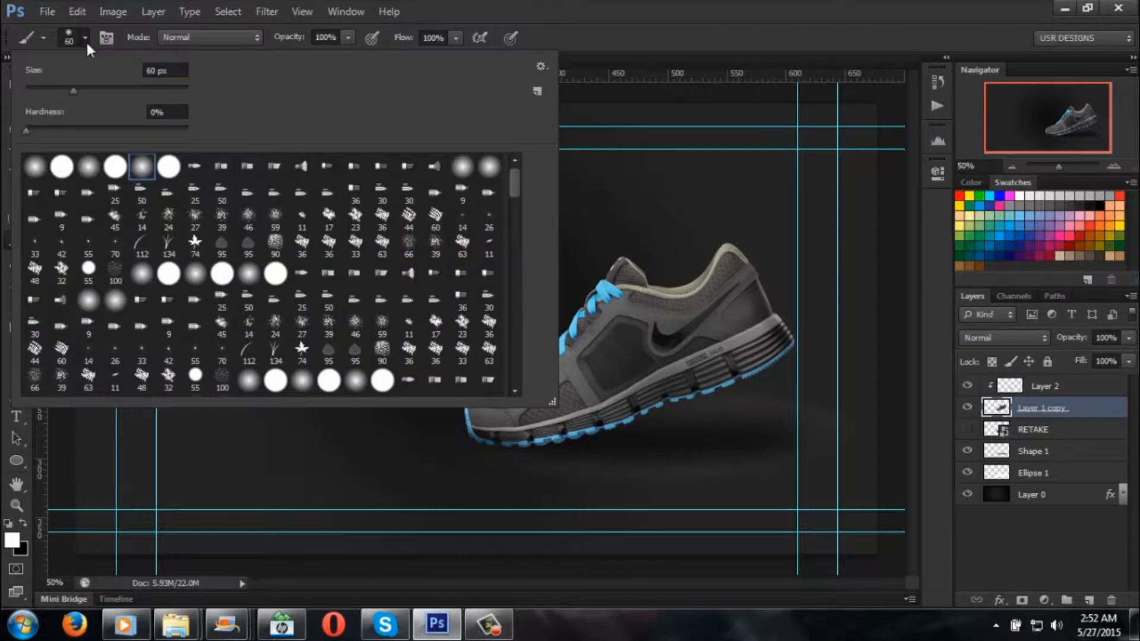
{"action": "left_click", "coordinate": [687, 95]}
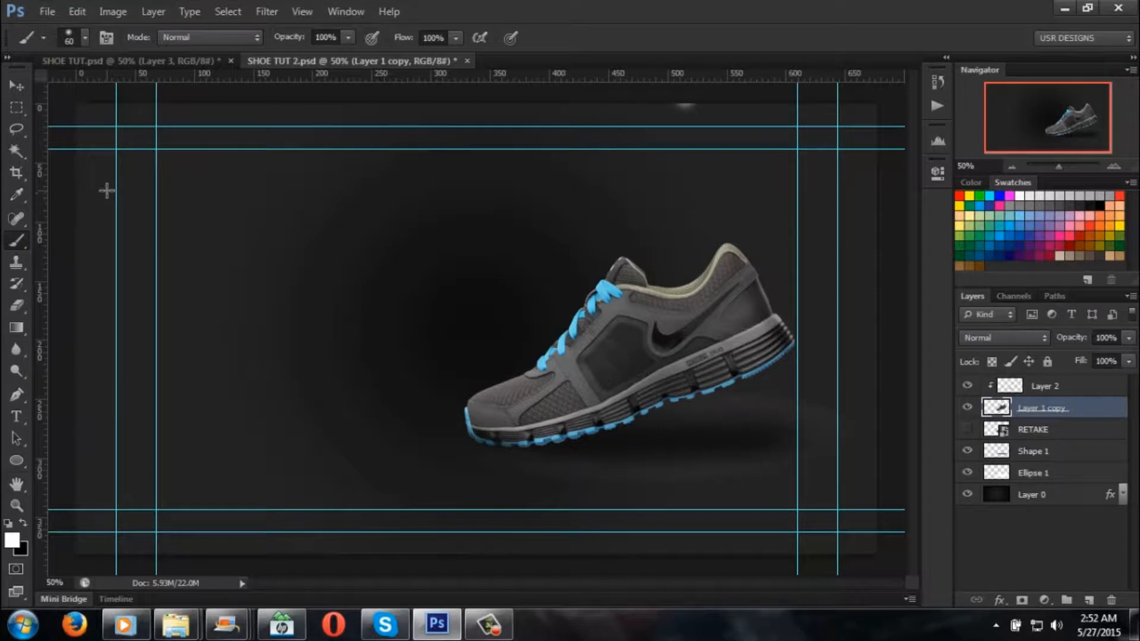
Step: Activate the Eraser tool and browse its brush presets to the splatter tips, choosing the 1561 px one
{"action": "left_click", "coordinate": [16, 305]}
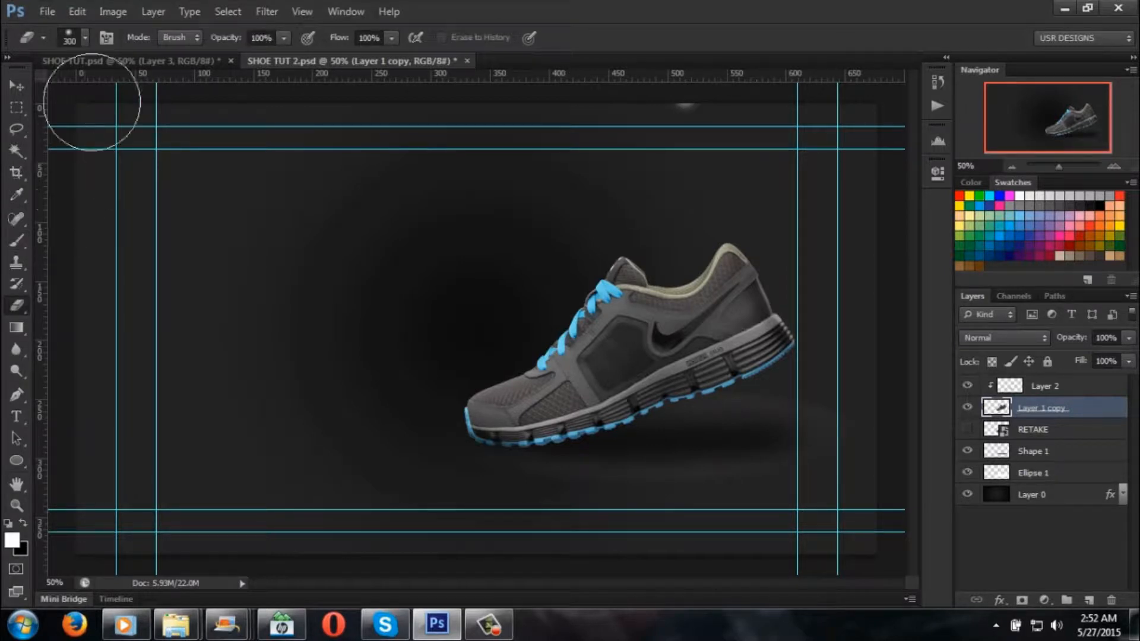
{"action": "left_click", "coordinate": [85, 37]}
{"action": "scroll", "coordinate": [282, 320], "scroll_direction": "down", "scroll_amount": 1}
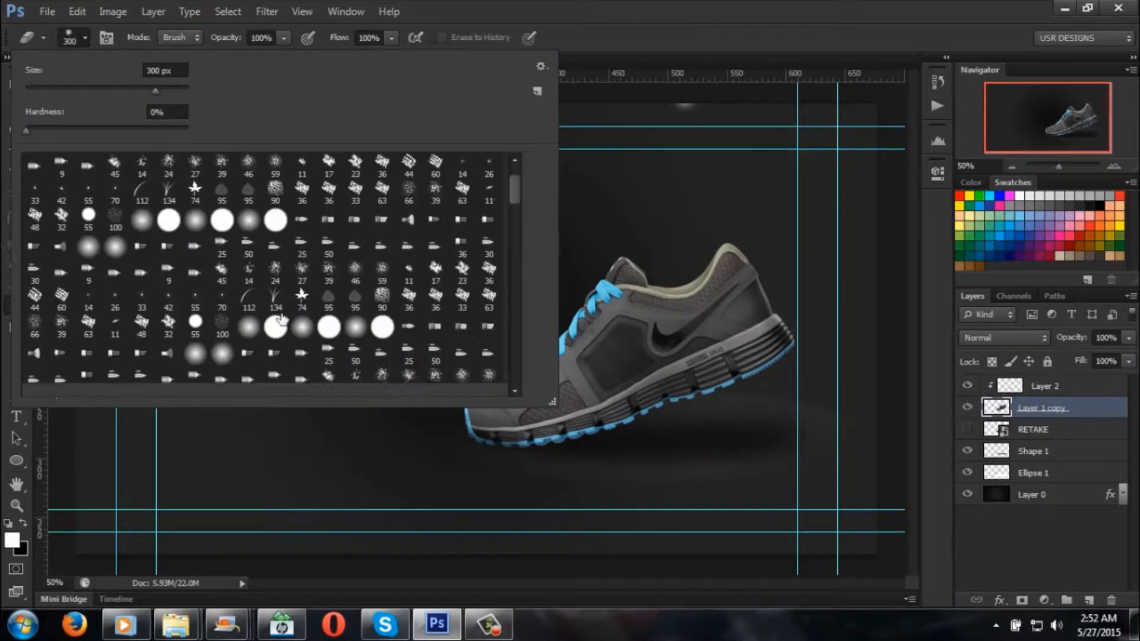
{"action": "scroll", "coordinate": [282, 321], "scroll_direction": "down", "scroll_amount": 6}
{"action": "scroll", "coordinate": [282, 321], "scroll_direction": "down", "scroll_amount": 5}
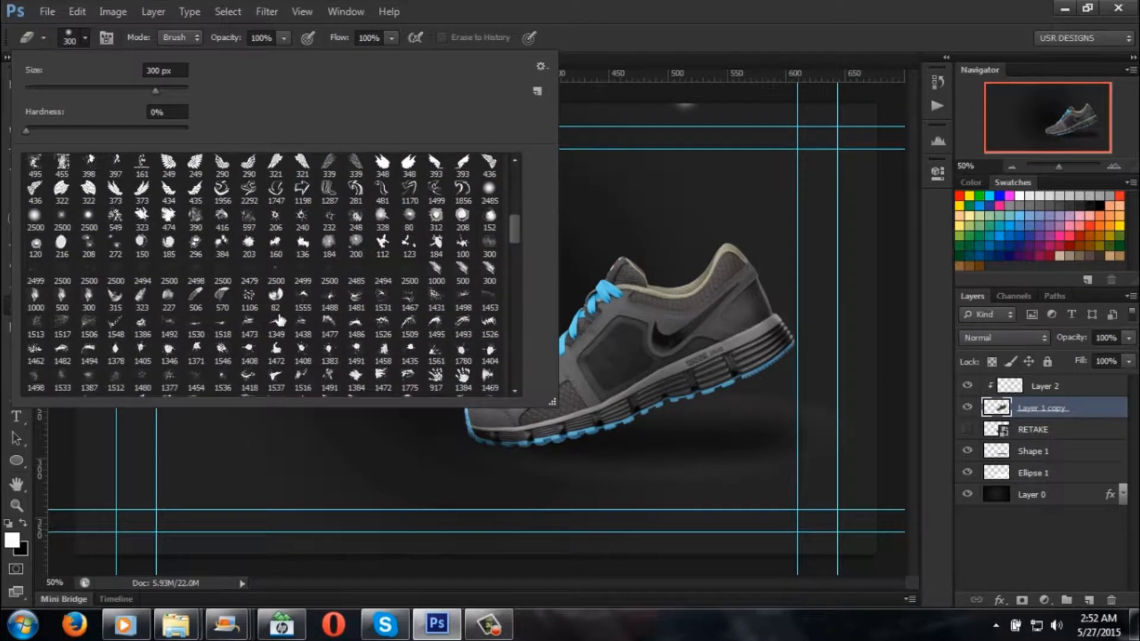
{"action": "scroll", "coordinate": [279, 320], "scroll_direction": "down", "scroll_amount": 1}
{"action": "left_click", "coordinate": [437, 344]}
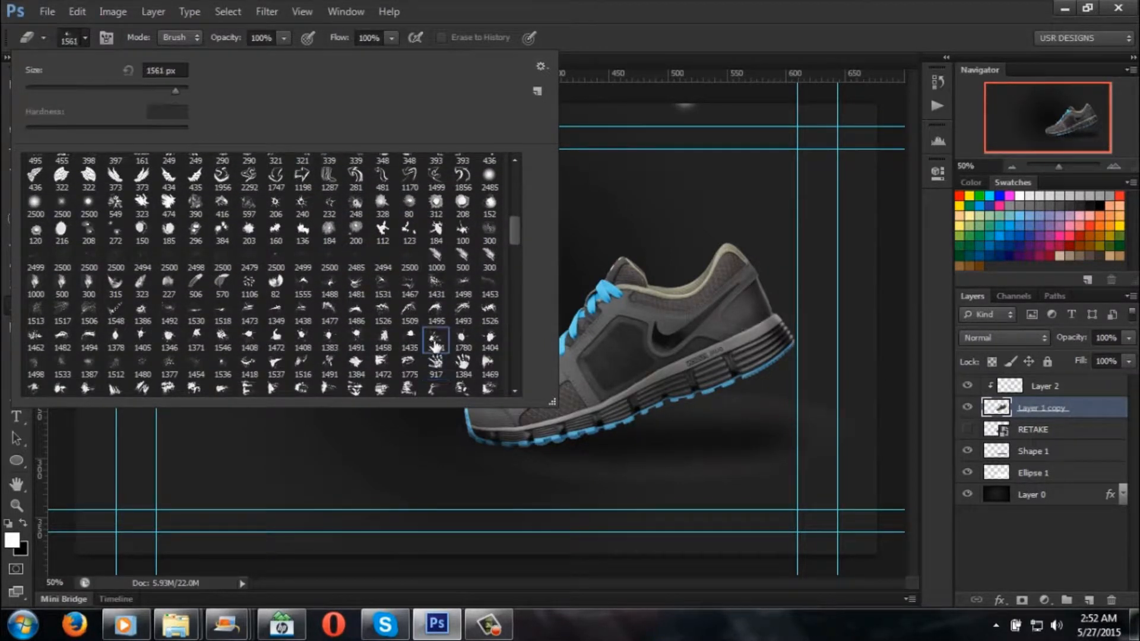
Step: Try the 1495, 1431, 1531, 1481, 1498 and 1513 px splatter tips for the Eraser
{"action": "left_click", "coordinate": [436, 309]}
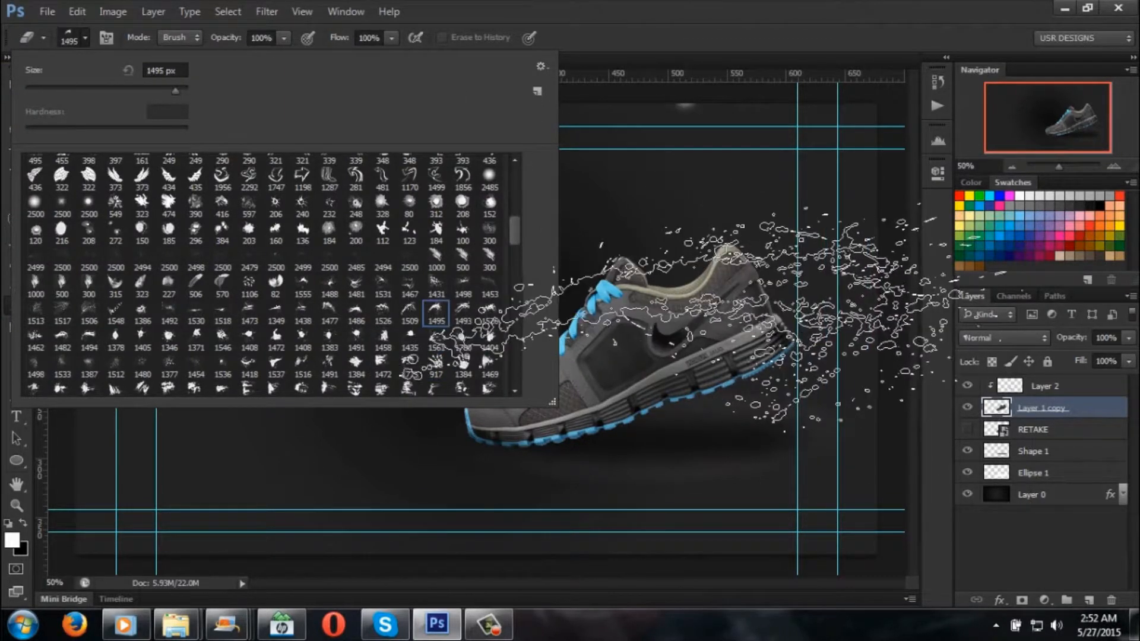
{"action": "left_click", "coordinate": [436, 283]}
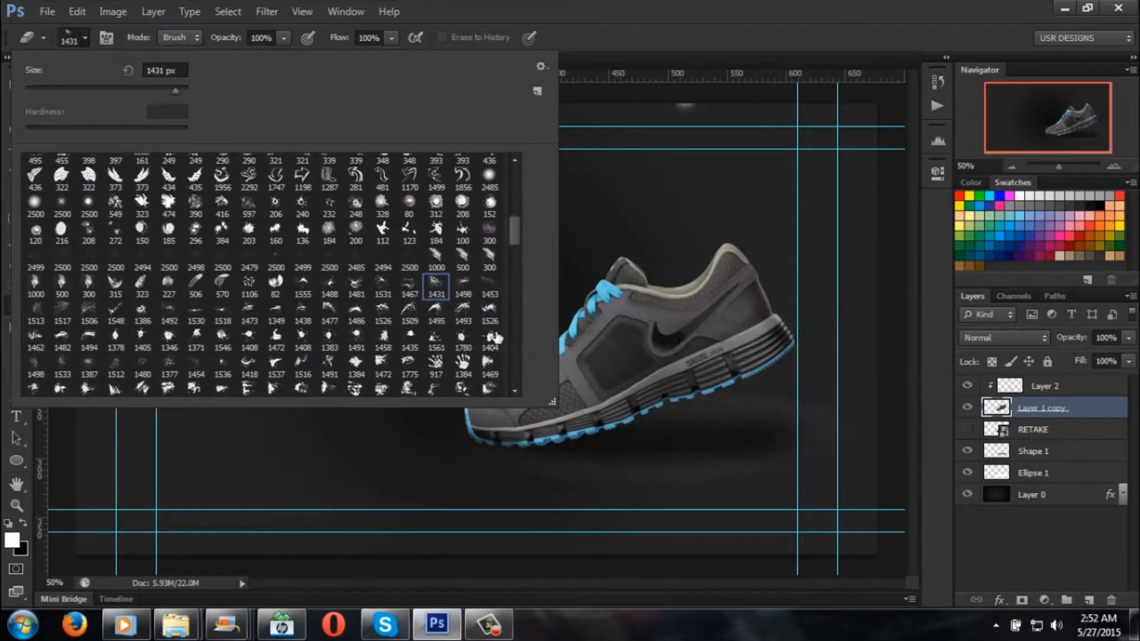
{"action": "left_click", "coordinate": [383, 285]}
{"action": "left_click", "coordinate": [355, 285]}
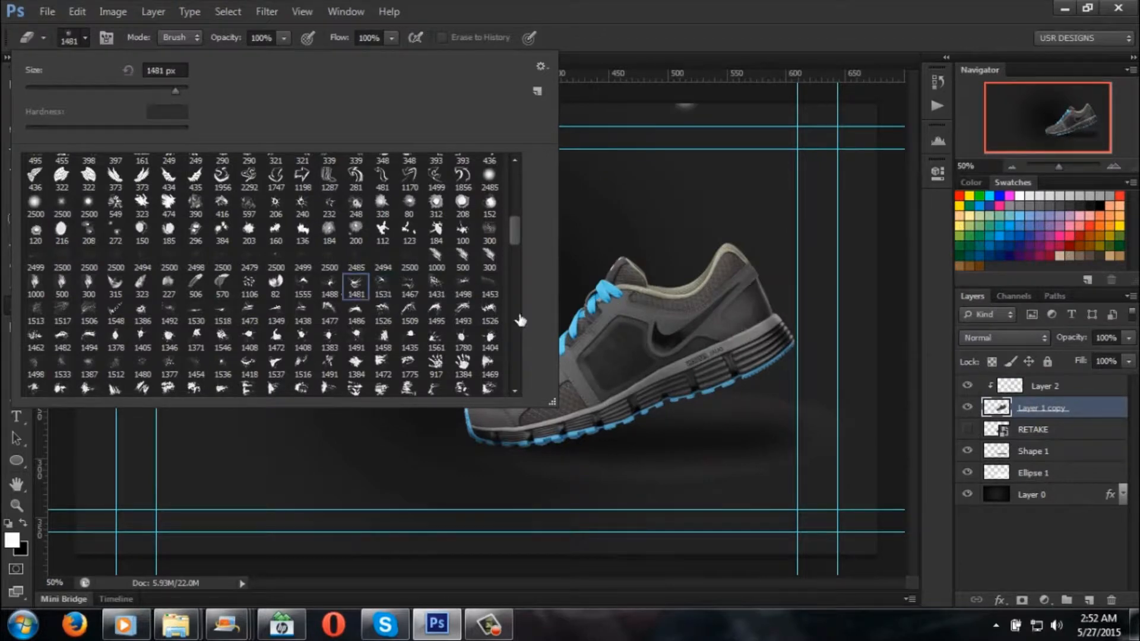
{"action": "left_click", "coordinate": [461, 285]}
{"action": "left_click", "coordinate": [41, 312]}
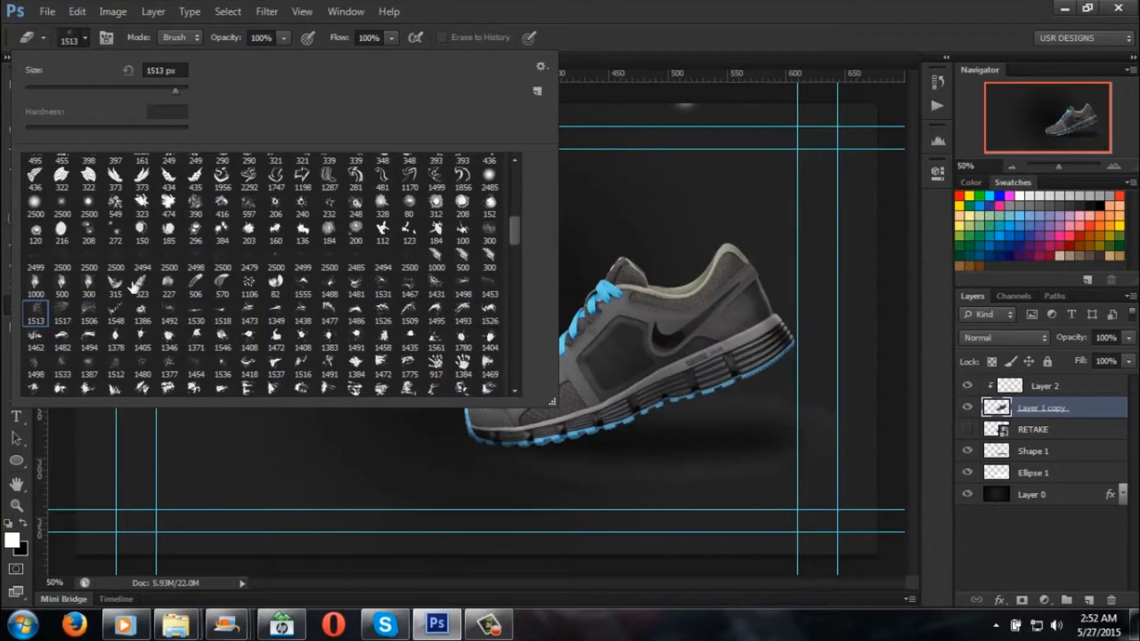
Step: Choose the 1517 px splatter tip for the Eraser and set its size to 463 px
{"action": "left_click", "coordinate": [63, 311]}
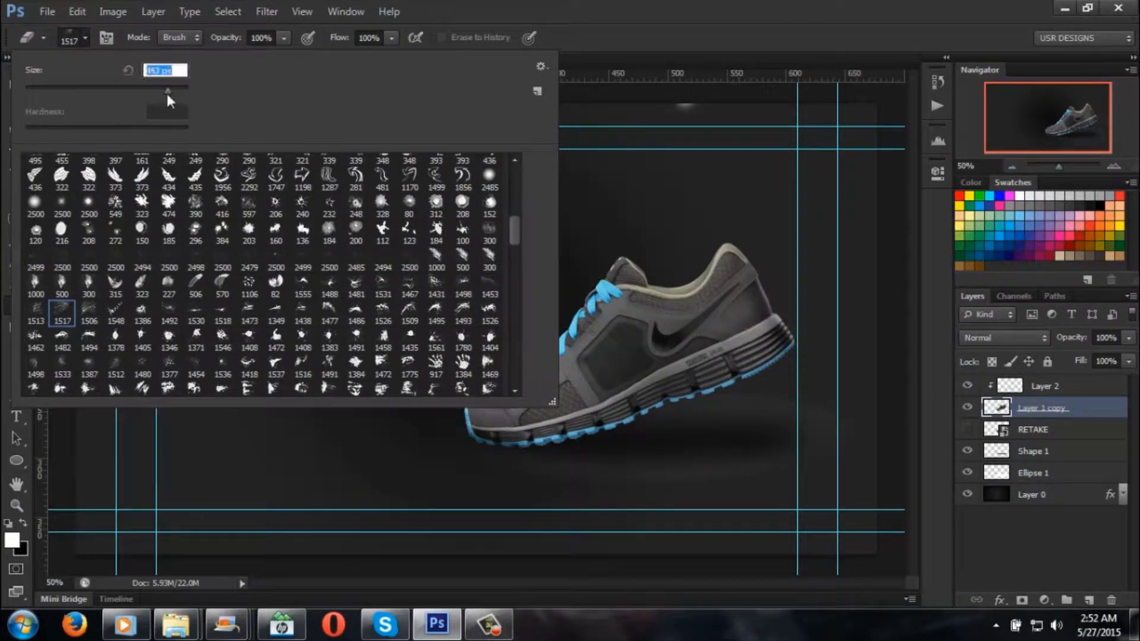
{"action": "left_click_drag", "start_coordinate": [152, 98], "coordinate": [148, 95]}
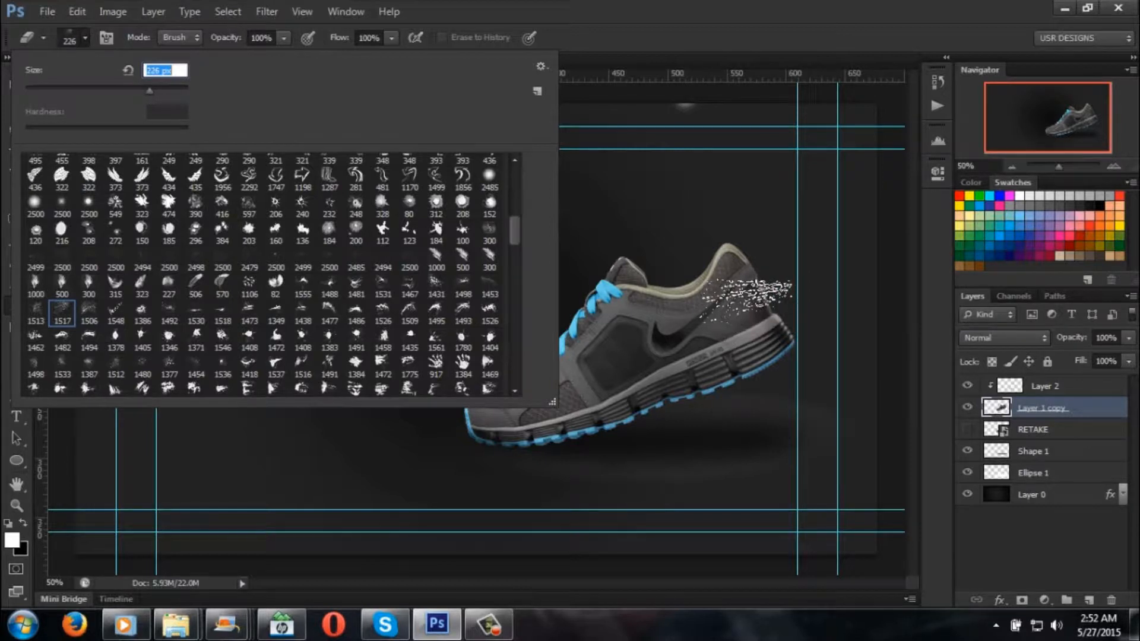
{"action": "left_click_drag", "start_coordinate": [158, 91], "coordinate": [169, 91]}
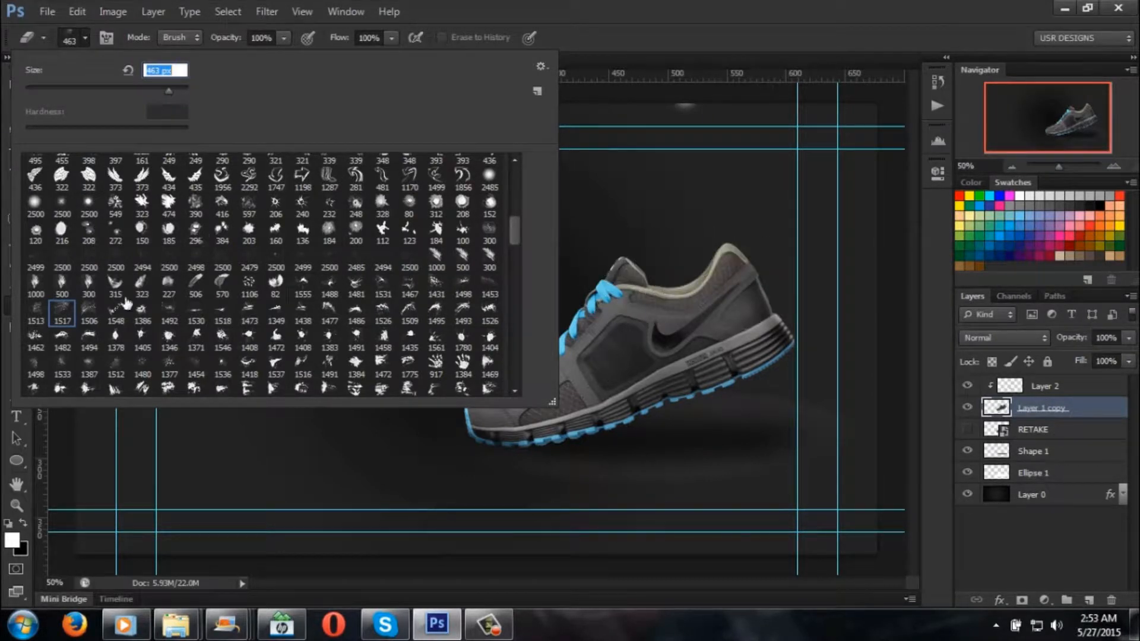
Step: Choose the 1506 px splatter tip for the Eraser and bring the whole shoe into view
{"action": "left_click", "coordinate": [89, 310]}
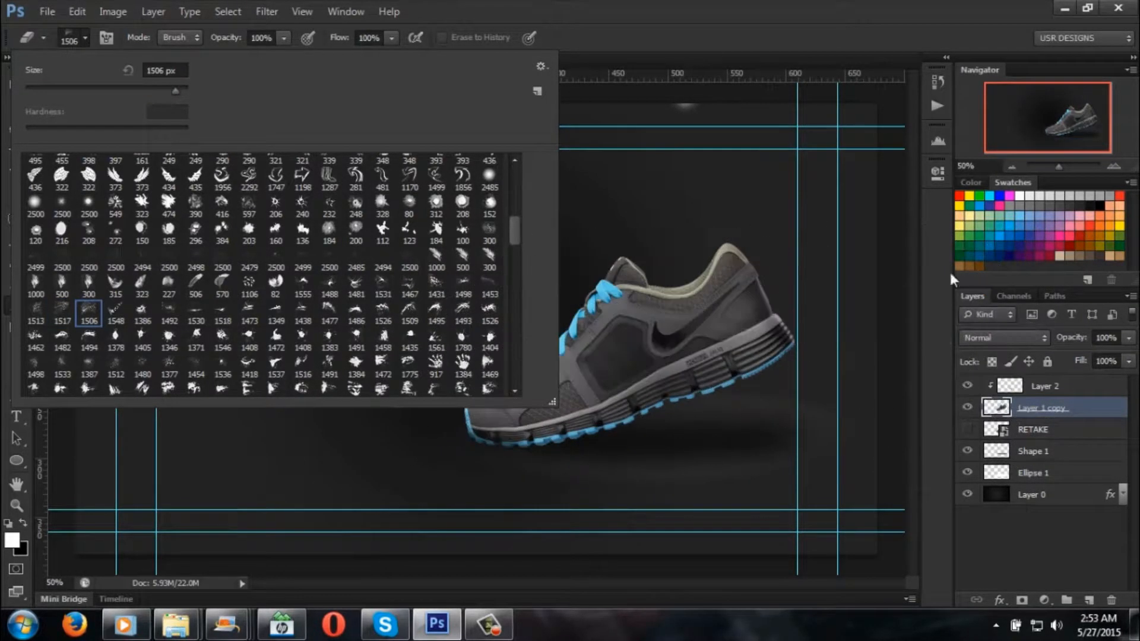
{"action": "left_click", "coordinate": [1057, 160]}
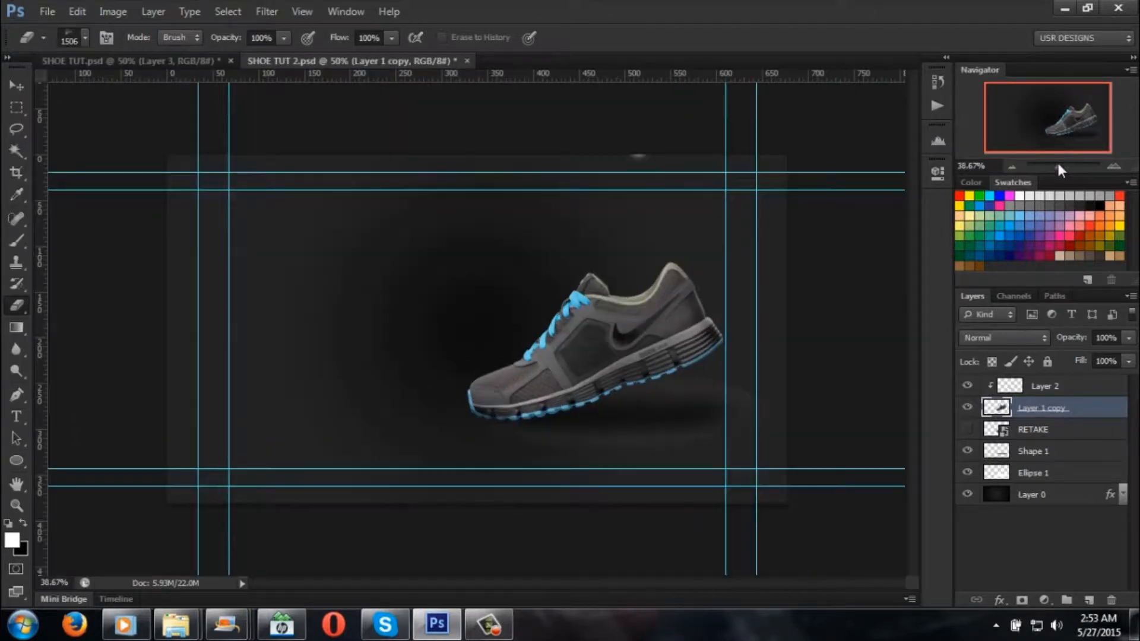
{"action": "left_click_drag", "start_coordinate": [1057, 160], "coordinate": [1060, 161]}
{"action": "left_click_drag", "start_coordinate": [579, 586], "coordinate": [615, 581]}
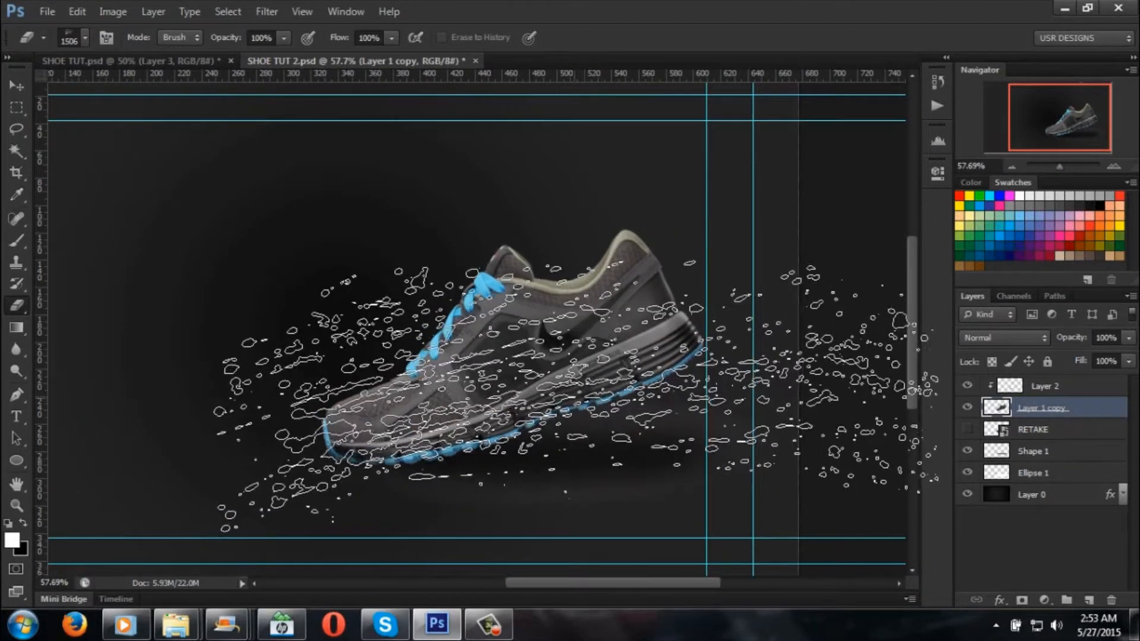
Step: Select Layer 2, Layer 1 copy, Shape 1 and Ellipse 1 together and move the shoe with its shadow left toward the canvas centre
{"action": "left_click", "coordinate": [1078, 388]}
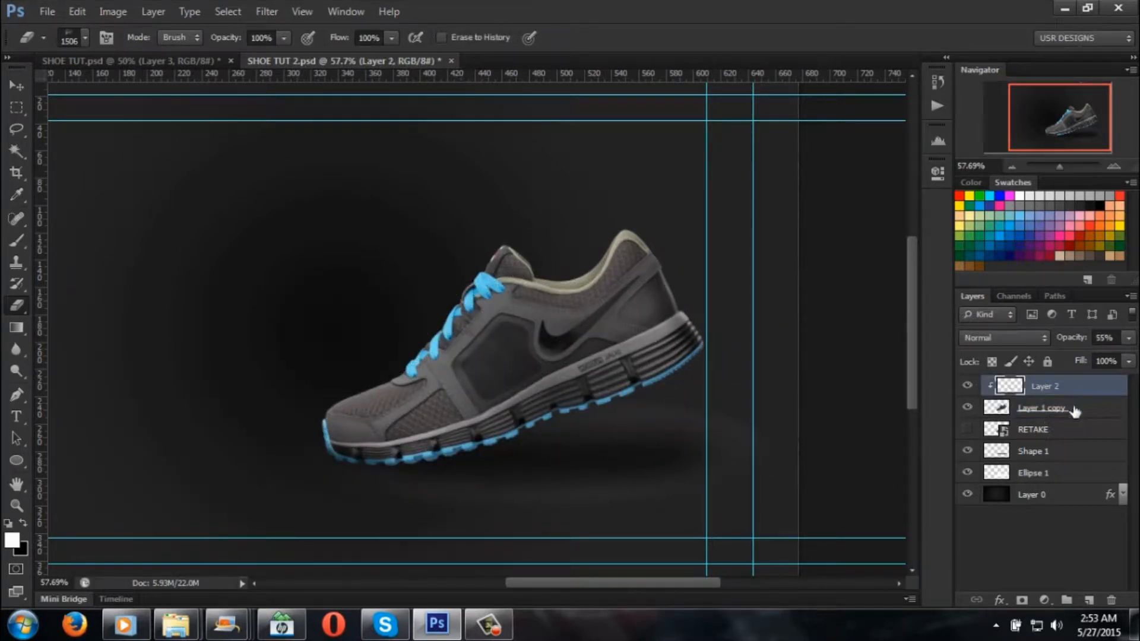
{"action": "left_click", "coordinate": [1074, 414], "text": "shift"}
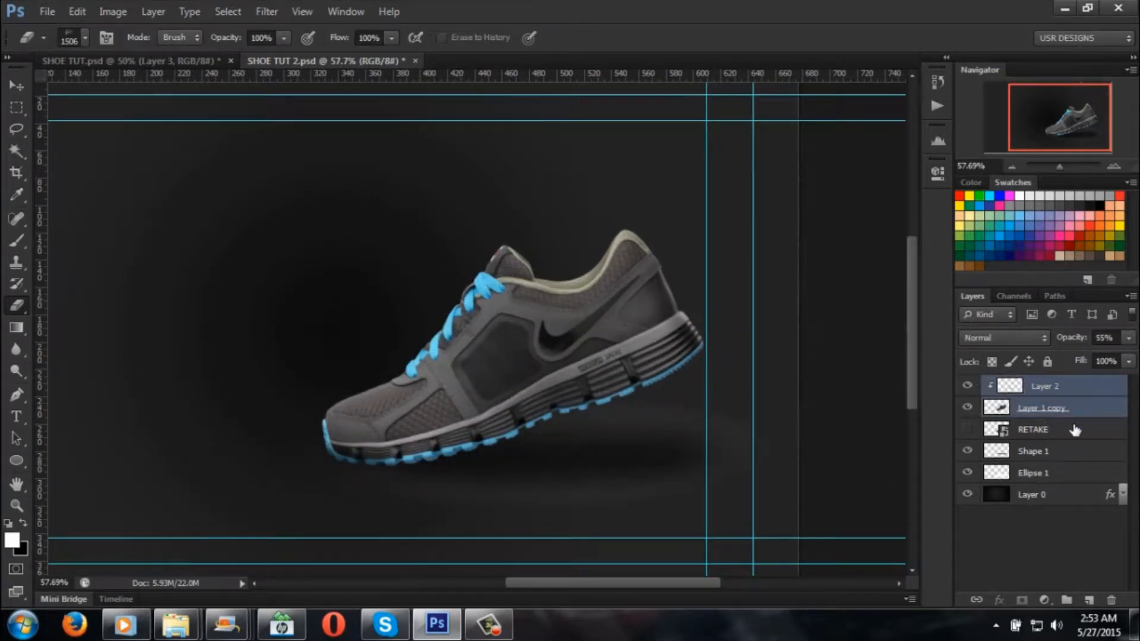
{"action": "left_click", "coordinate": [1081, 455], "text": "ctrl"}
{"action": "left_click", "coordinate": [1076, 474], "text": "ctrl"}
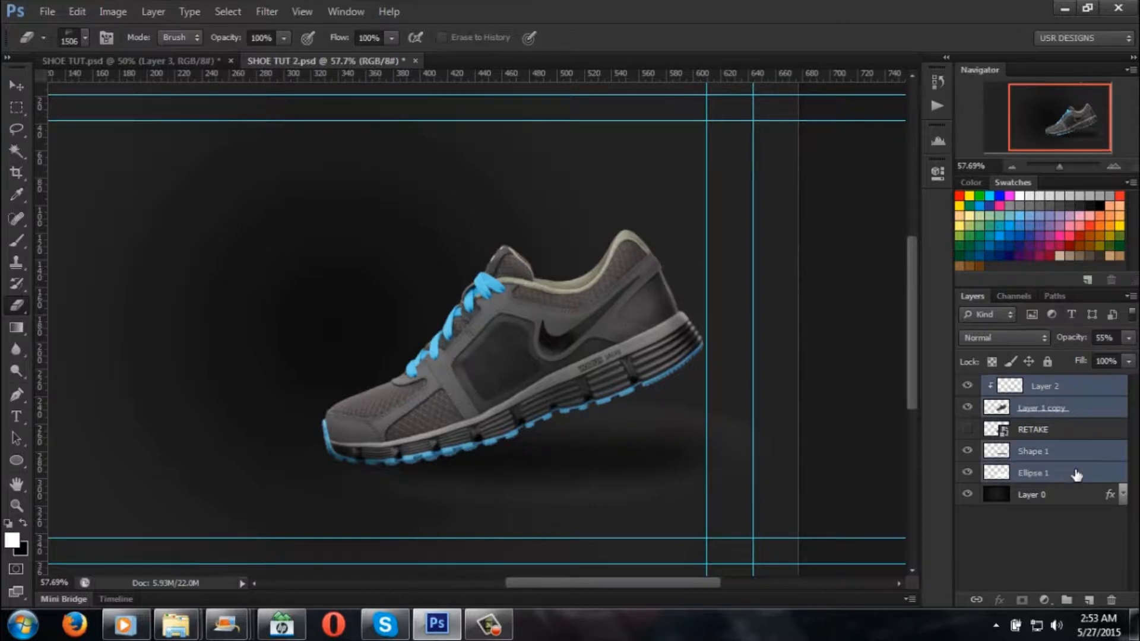
{"action": "left_click", "coordinate": [18, 86]}
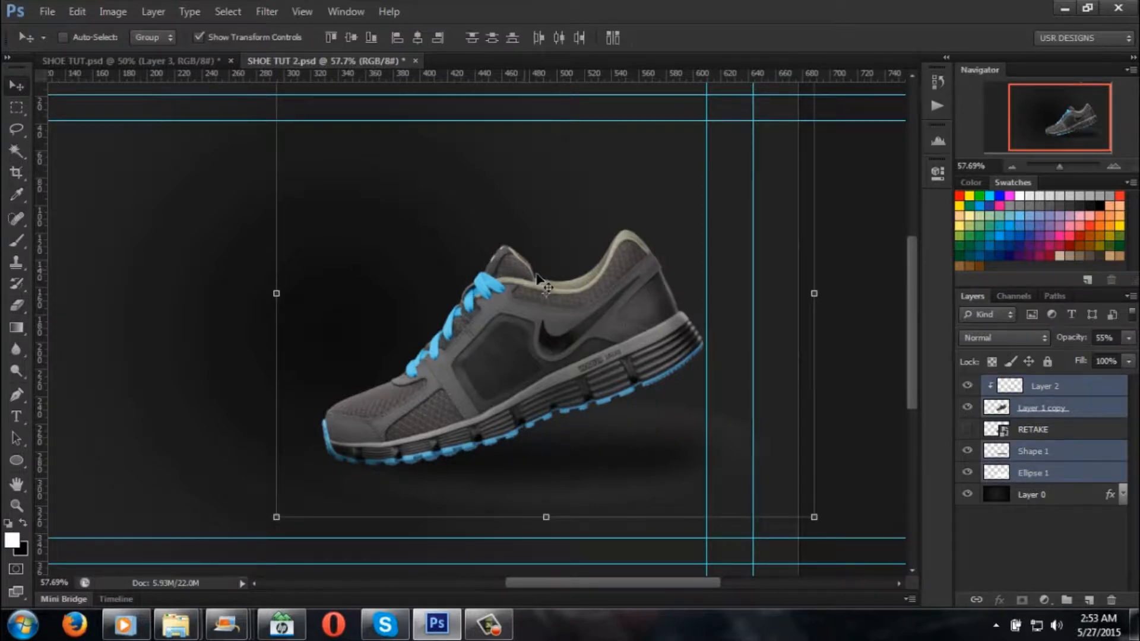
{"action": "left_click_drag", "start_coordinate": [598, 321], "coordinate": [489, 323]}
{"action": "mouse_move", "coordinate": [1060, 169]}
{"action": "left_mouse_down"}
{"action": "mouse_move", "coordinate": [1047, 167]}
{"action": "mouse_move", "coordinate": [1057, 166]}
{"action": "left_mouse_up"}
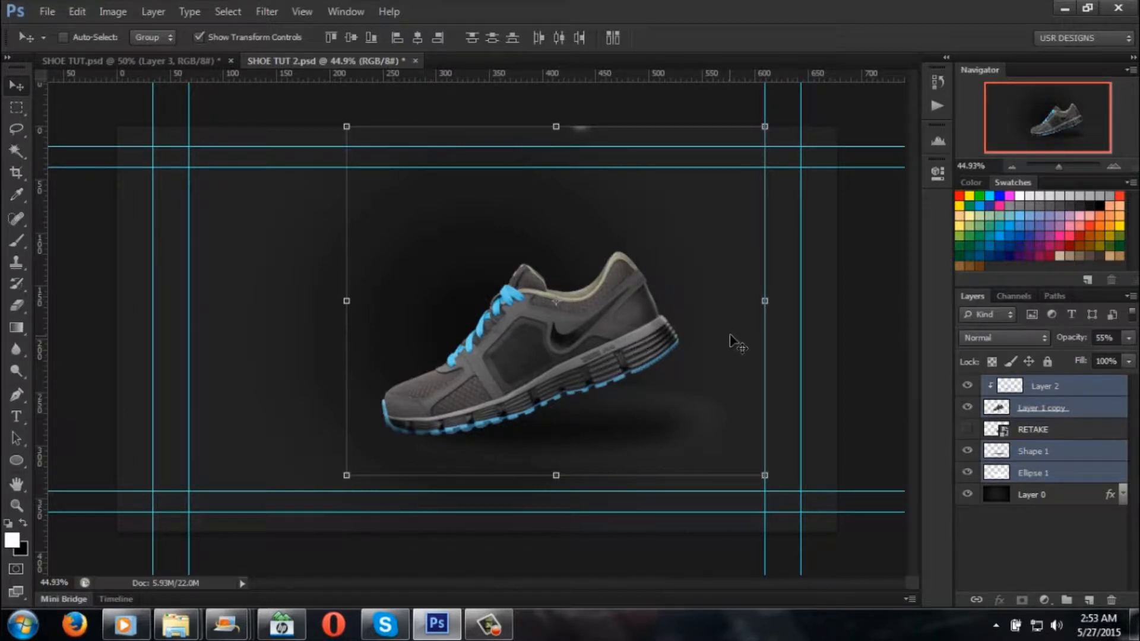
Step: Hide the guides to check the composition, select the background Layer 0, and show the guides again
{"action": "key", "text": "ctrl+h"}
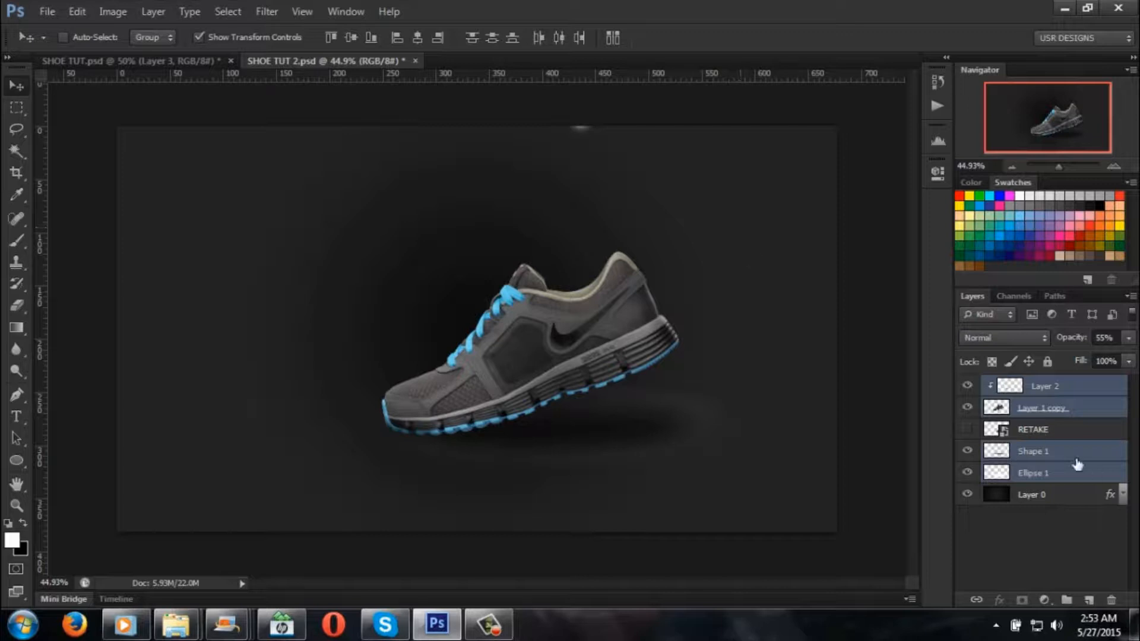
{"action": "left_click", "coordinate": [1057, 496]}
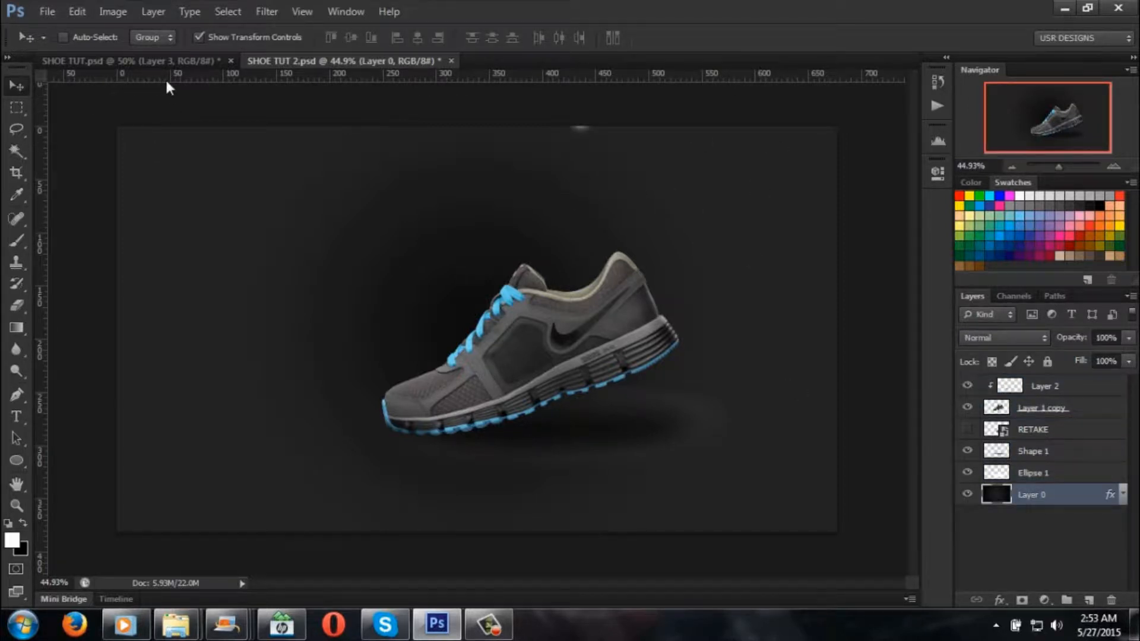
{"action": "key", "text": "ctrl+h"}
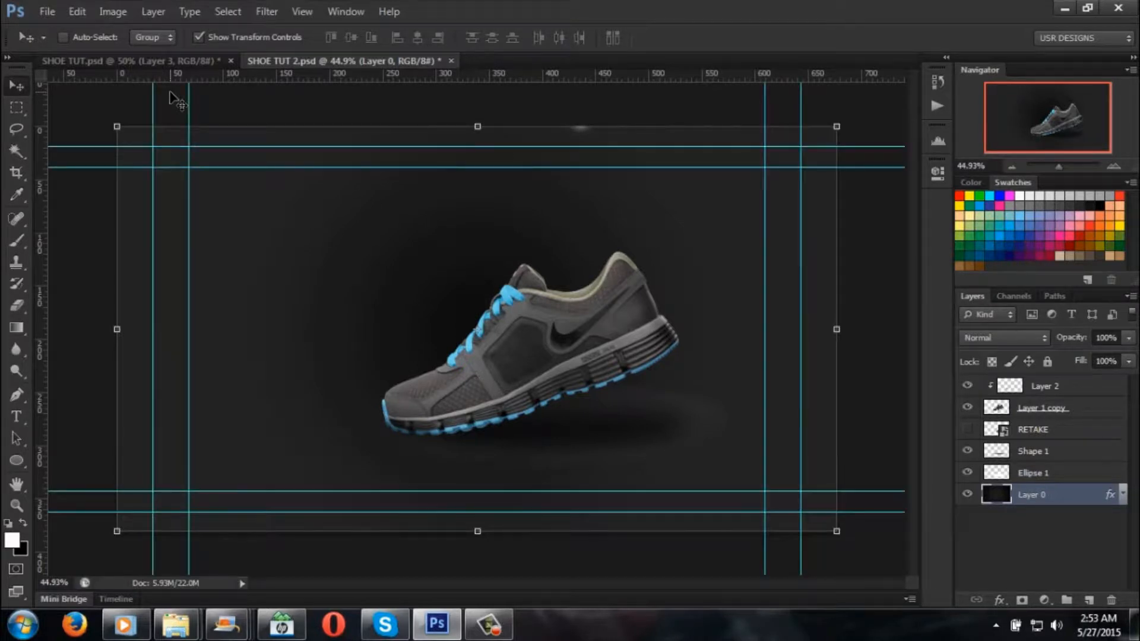
{"action": "left_click_drag", "start_coordinate": [837, 127], "coordinate": [872, 107]}
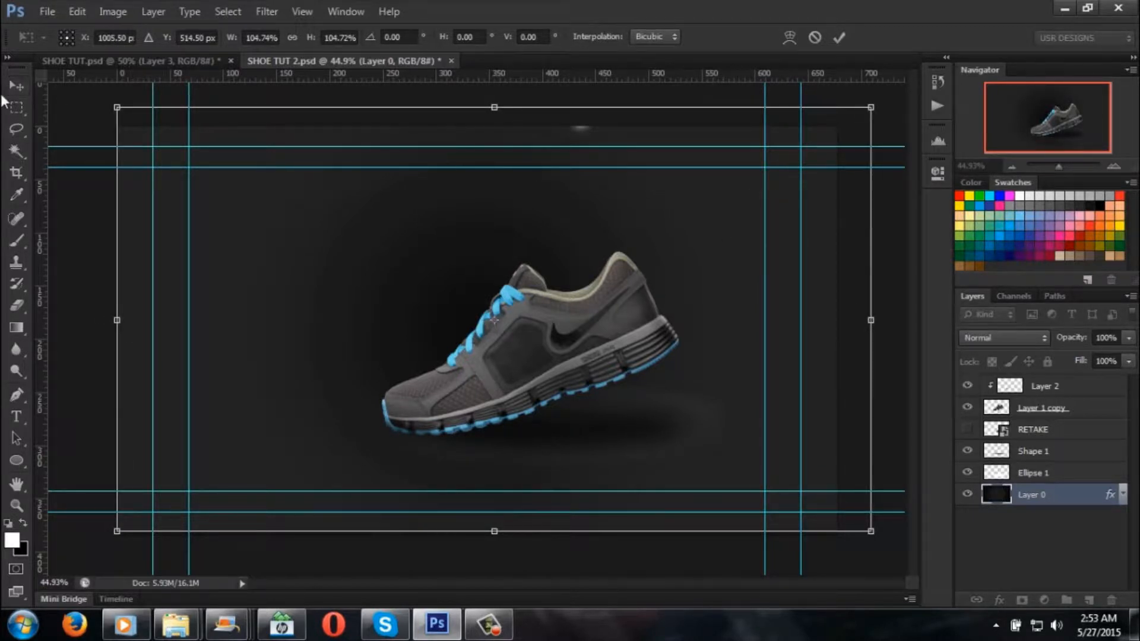
{"action": "left_click", "coordinate": [11, 87]}
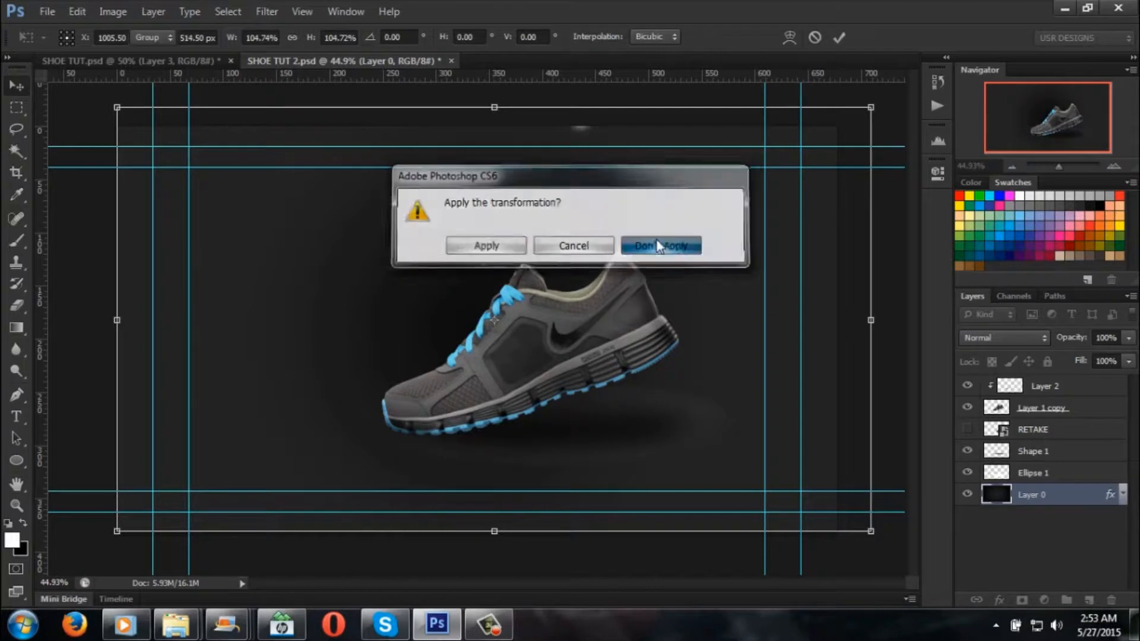
{"action": "left_click", "coordinate": [657, 244]}
Step: Check what the duplicated shoe layer Layer 1 copy contains by toggling its visibility, leaving it shown
{"action": "left_click", "coordinate": [16, 109]}
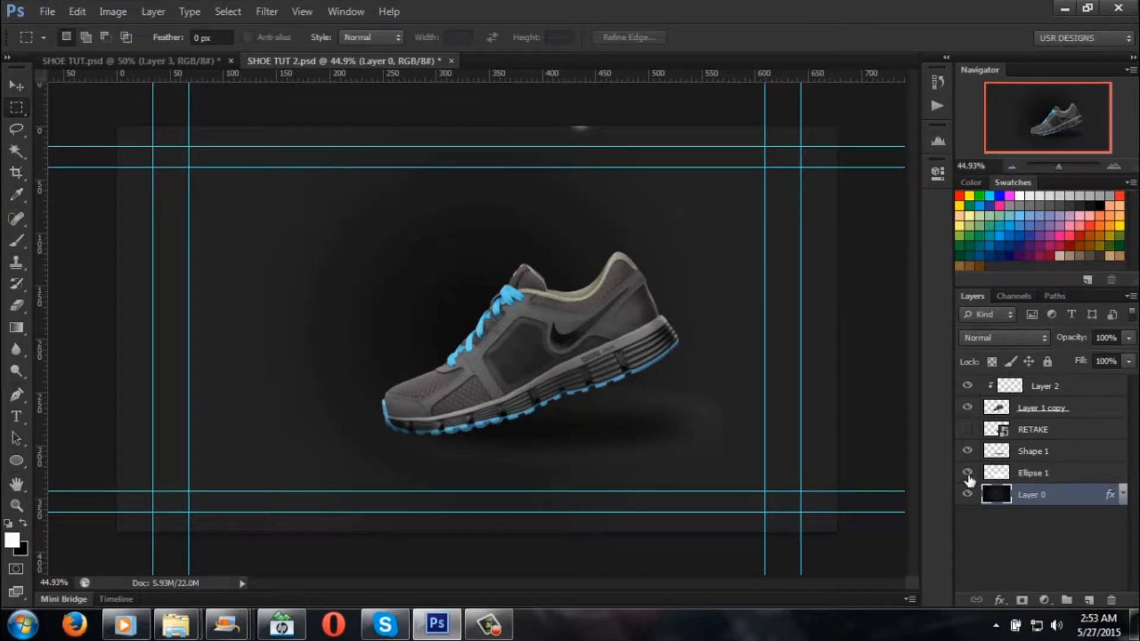
{"action": "left_click", "coordinate": [967, 453]}
{"action": "left_click", "coordinate": [968, 430]}
{"action": "left_click", "coordinate": [967, 409]}
{"action": "left_click", "coordinate": [968, 410]}
{"action": "left_click", "coordinate": [967, 410]}
{"action": "left_click", "coordinate": [968, 409]}
{"action": "left_click", "coordinate": [967, 410]}
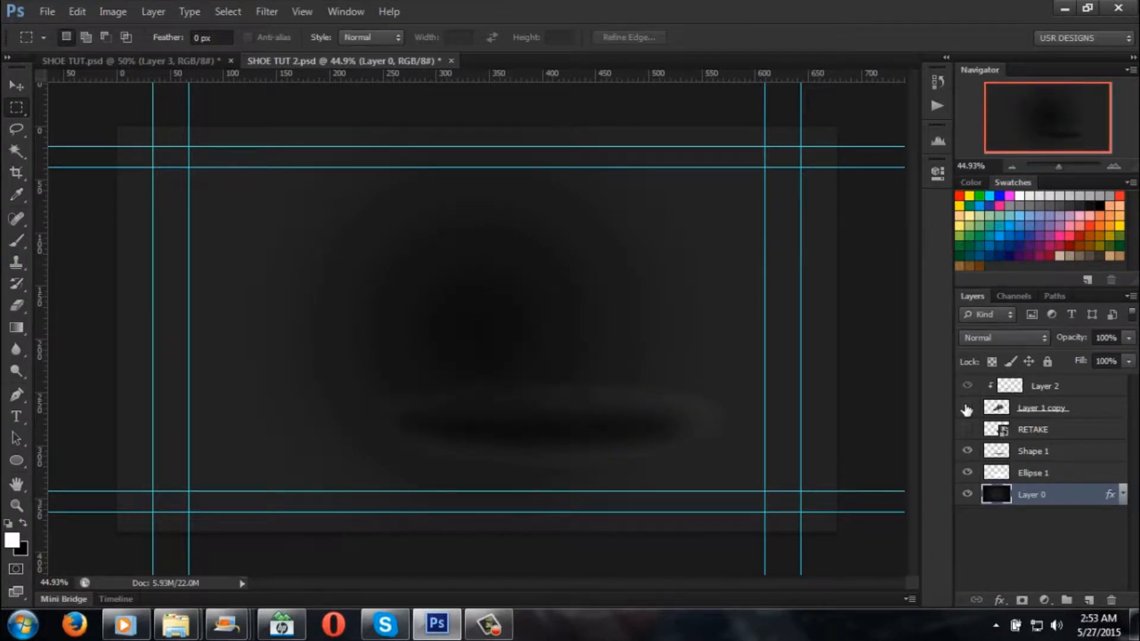
{"action": "left_click", "coordinate": [967, 409]}
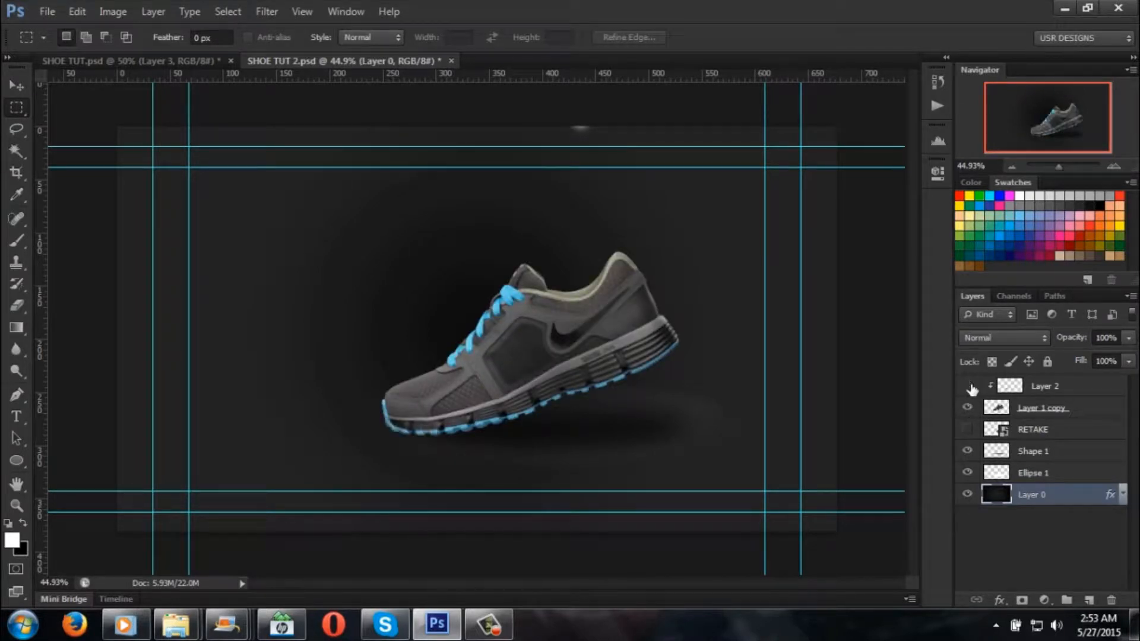
{"action": "left_click", "coordinate": [967, 409]}
{"action": "left_click", "coordinate": [968, 409]}
{"action": "left_click", "coordinate": [967, 409]}
{"action": "left_click", "coordinate": [967, 409]}
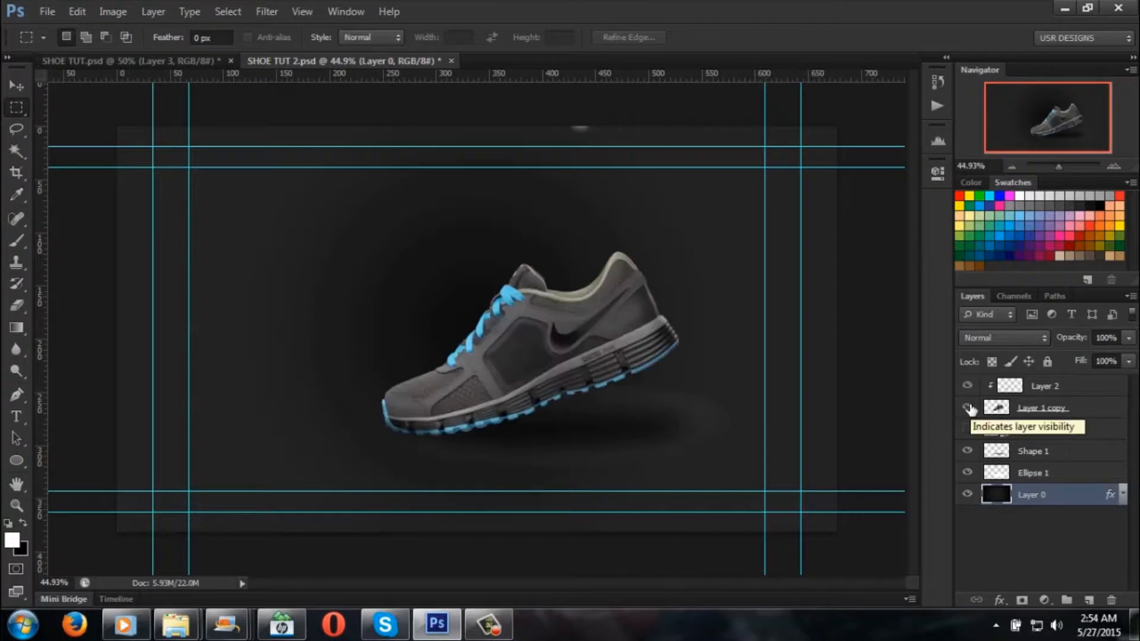
Step: Select Layer 1 copy and set the Eraser's splatter brush size to 129 px
{"action": "left_click", "coordinate": [1083, 414]}
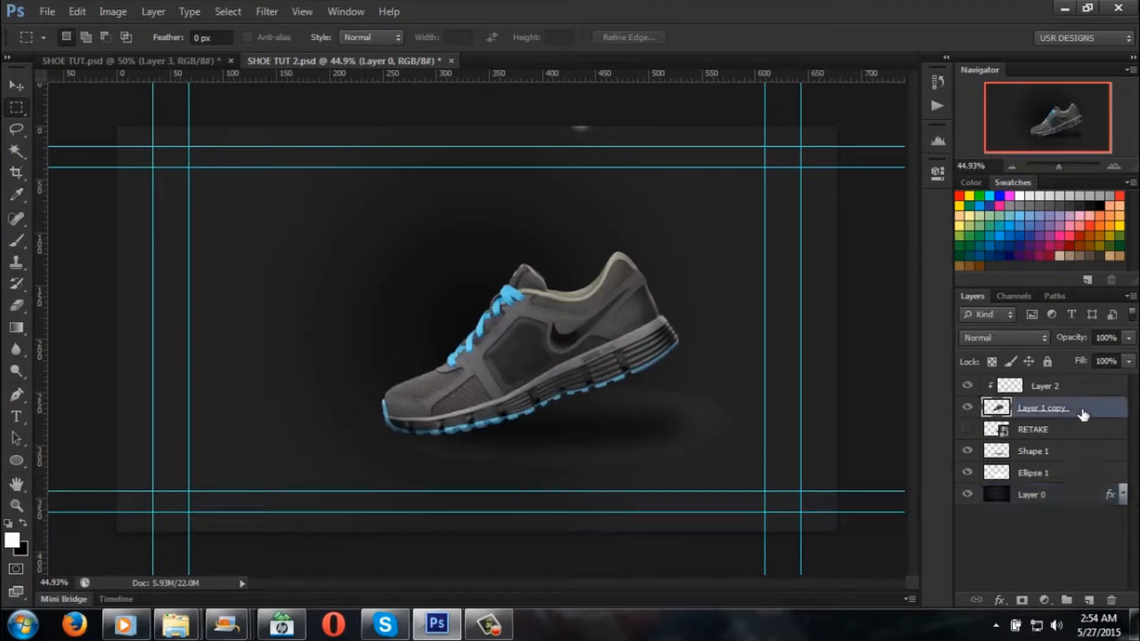
{"action": "left_click", "coordinate": [17, 304]}
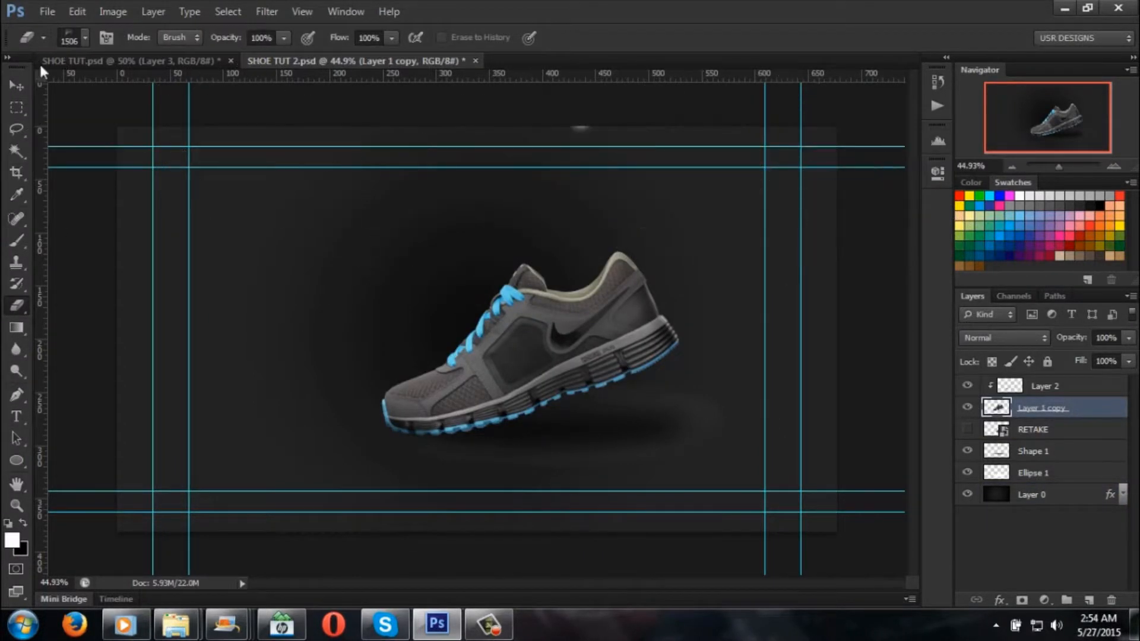
{"action": "right_click", "coordinate": [140, 90]}
{"action": "left_click_drag", "start_coordinate": [153, 90], "coordinate": [130, 88]}
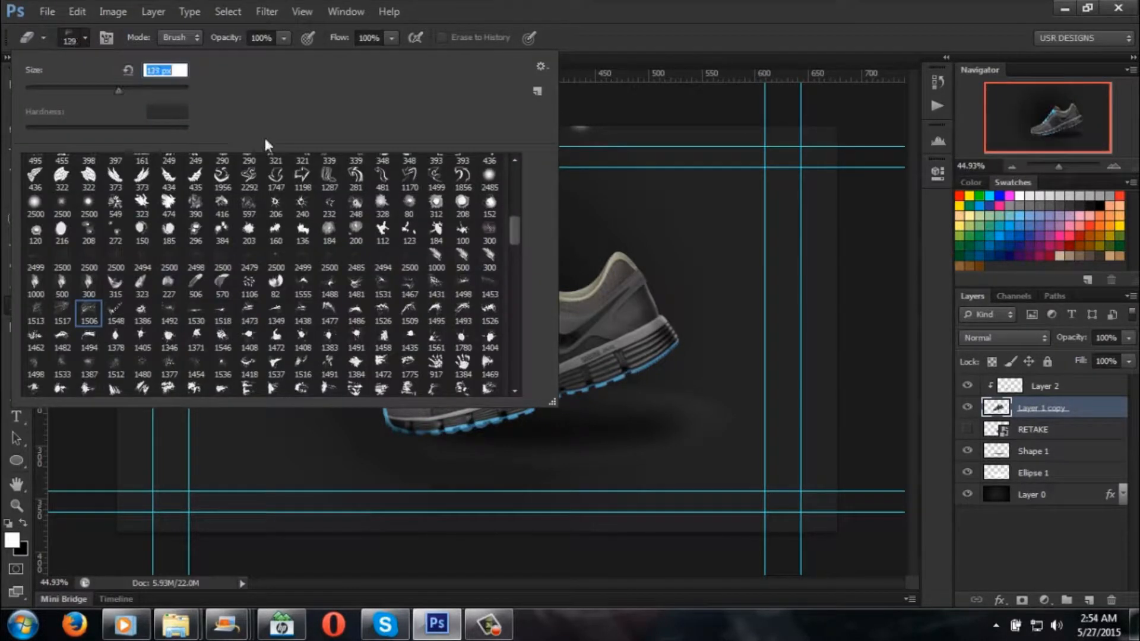
{"action": "left_click", "coordinate": [936, 286]}
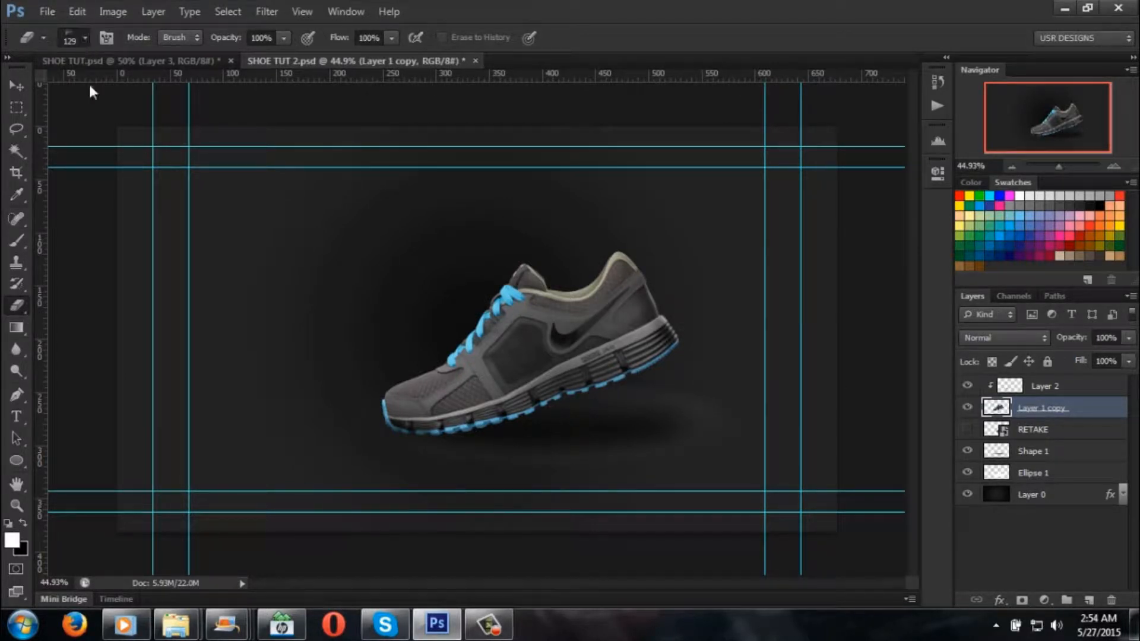
Step: Choose the 1509 px splatter tip for the Eraser and set its size to 825 px, ready to work on the enlarged shoe
{"action": "right_click", "coordinate": [149, 111]}
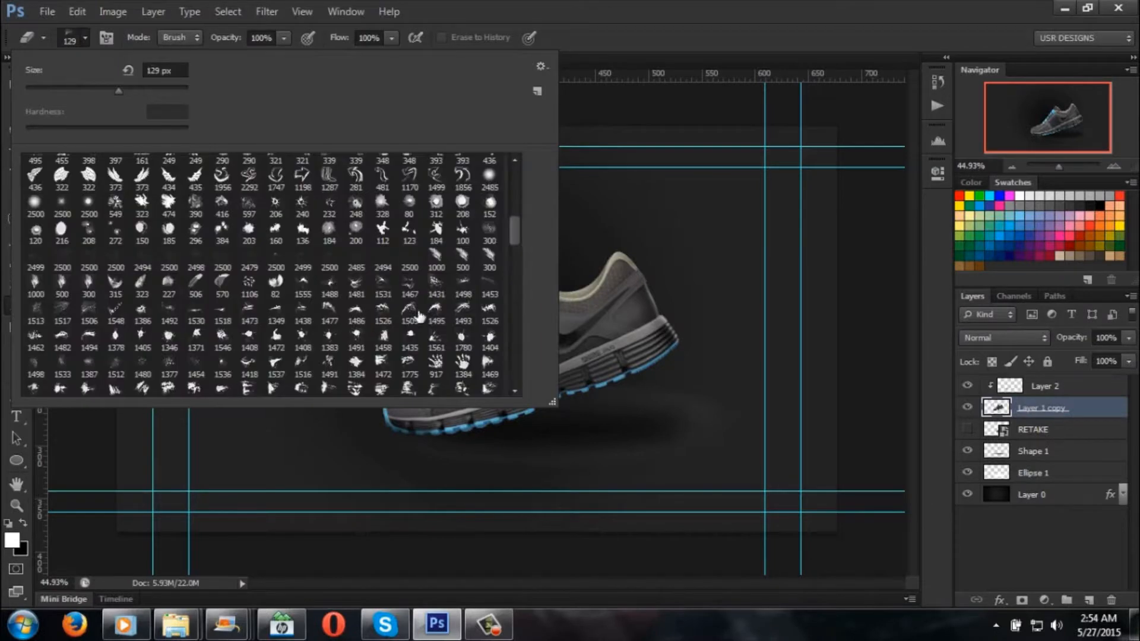
{"action": "left_click", "coordinate": [410, 310]}
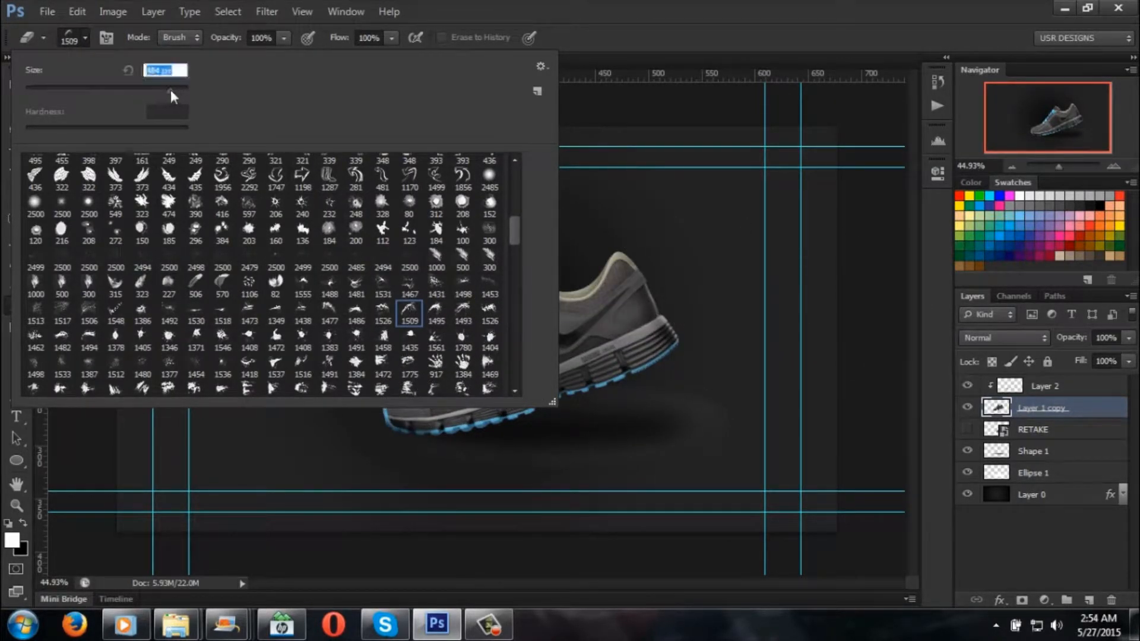
{"action": "left_click_drag", "start_coordinate": [173, 90], "coordinate": [173, 90]}
{"action": "left_click_drag", "start_coordinate": [1059, 167], "coordinate": [1063, 167]}
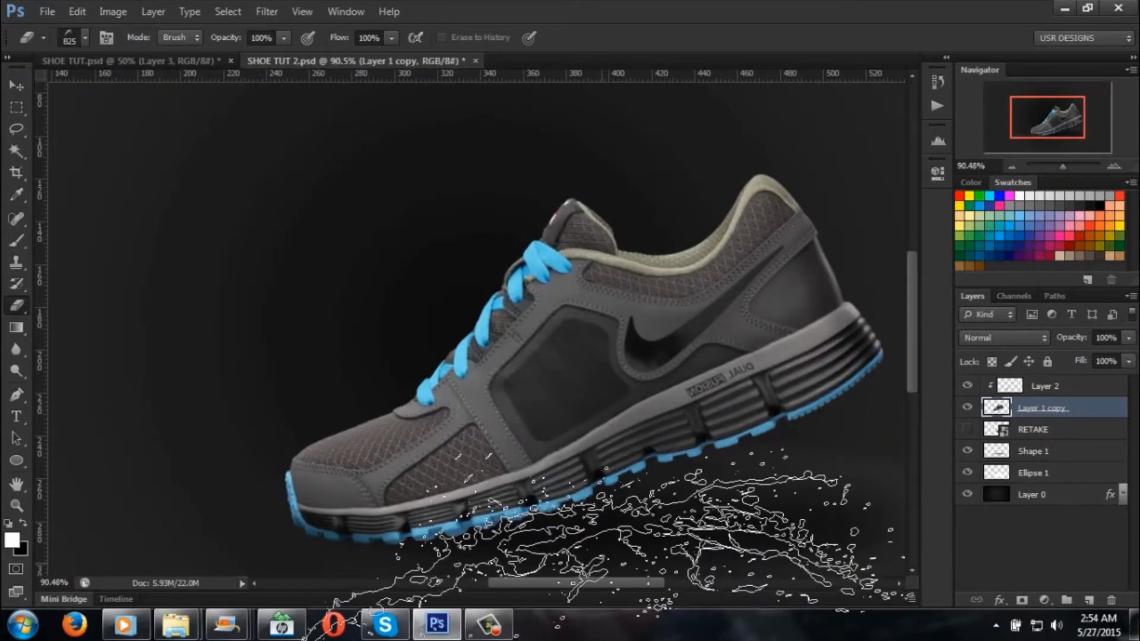
Step: Try to erase the shoe's heel on Layer 1 copy with the splatter Eraser at 700 px, from the collar down to the sole
{"action": "left_click_drag", "start_coordinate": [601, 582], "coordinate": [618, 586]}
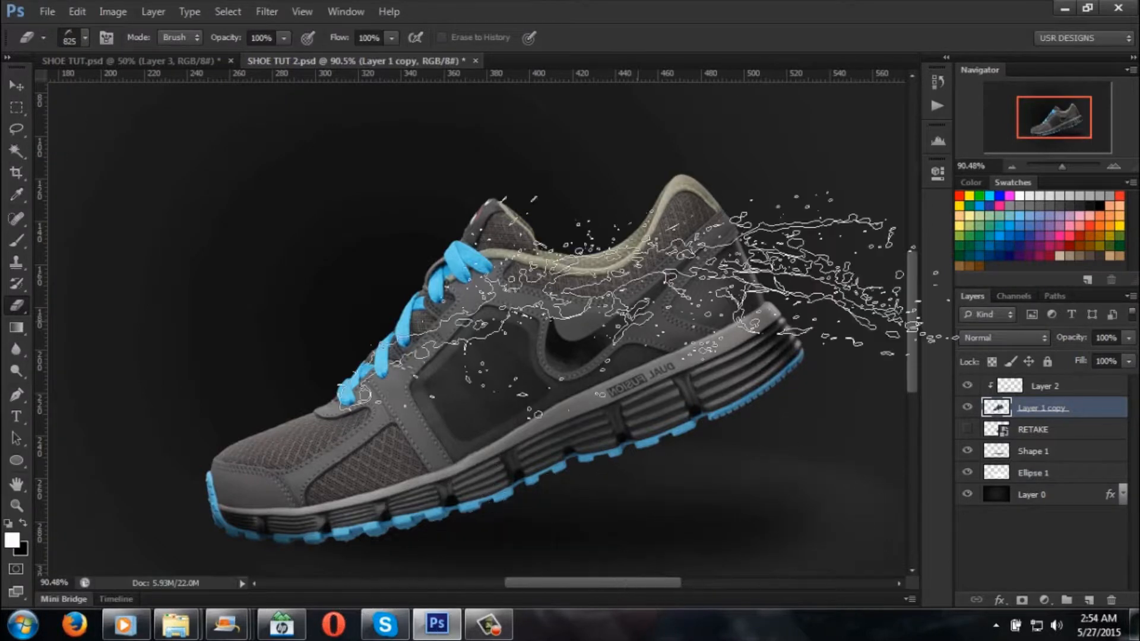
{"action": "left_click_drag", "start_coordinate": [1063, 168], "coordinate": [1064, 169]}
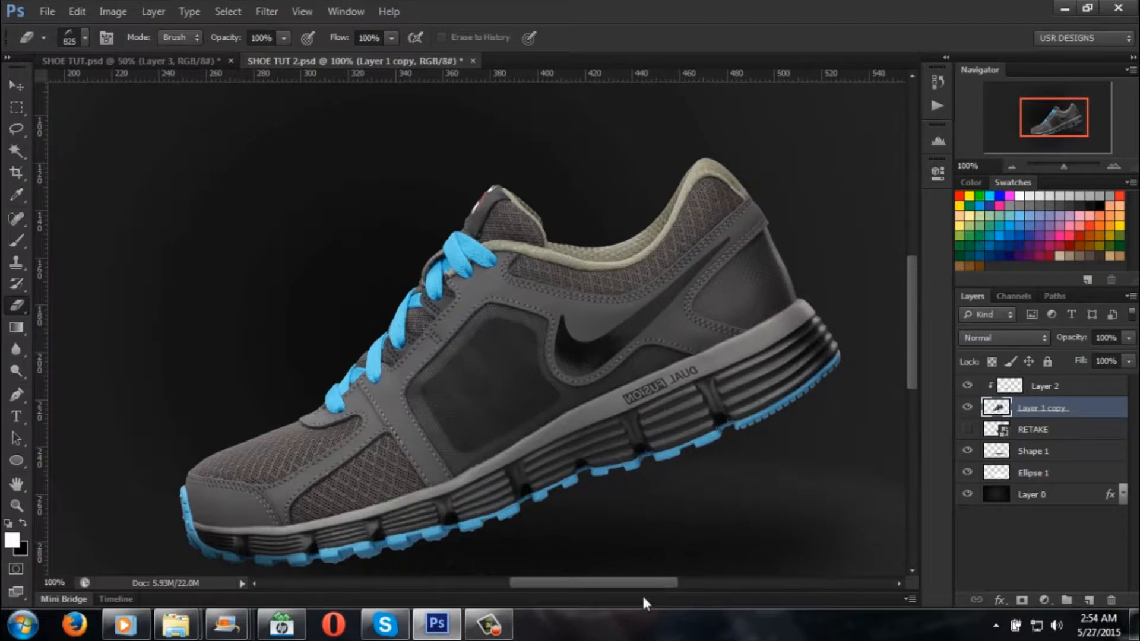
{"action": "left_click_drag", "start_coordinate": [647, 583], "coordinate": [667, 580]}
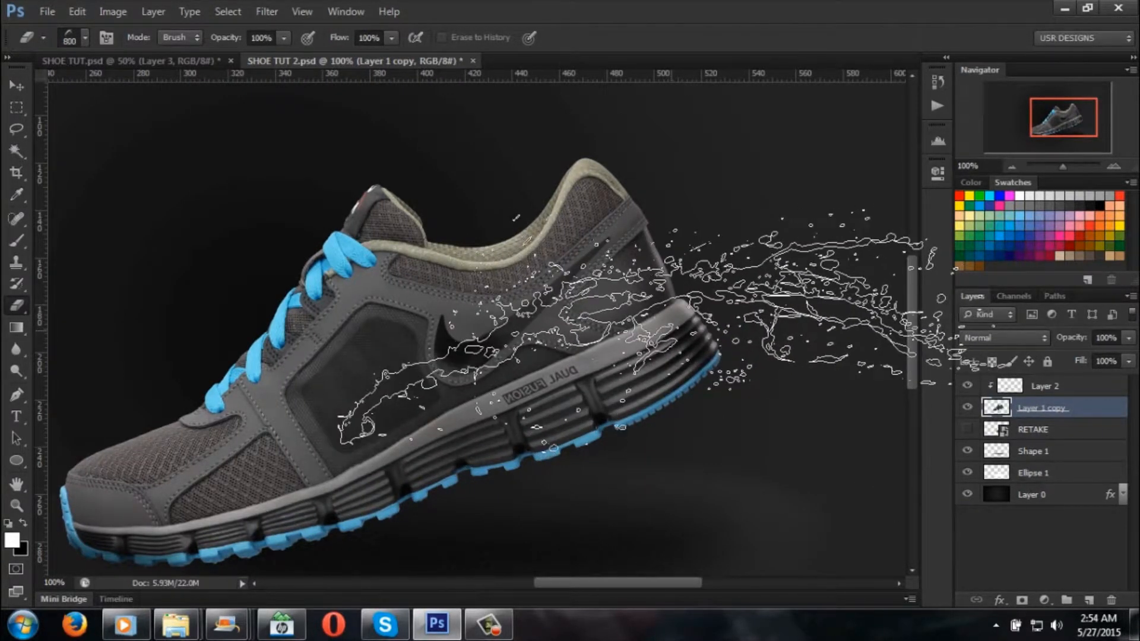
{"action": "key", "text": "bracketleft"}
{"action": "key", "text": "bracketleft"}
{"action": "key", "text": "bracketleft"}
{"action": "key", "text": "bracketright"}
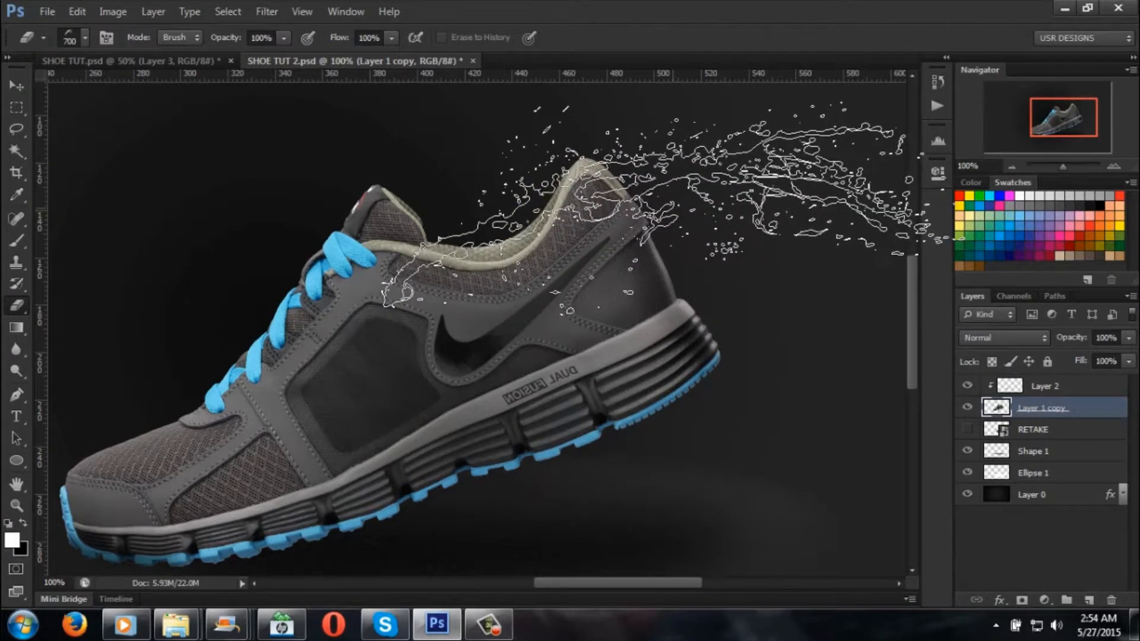
{"action": "left_click", "coordinate": [743, 315]}
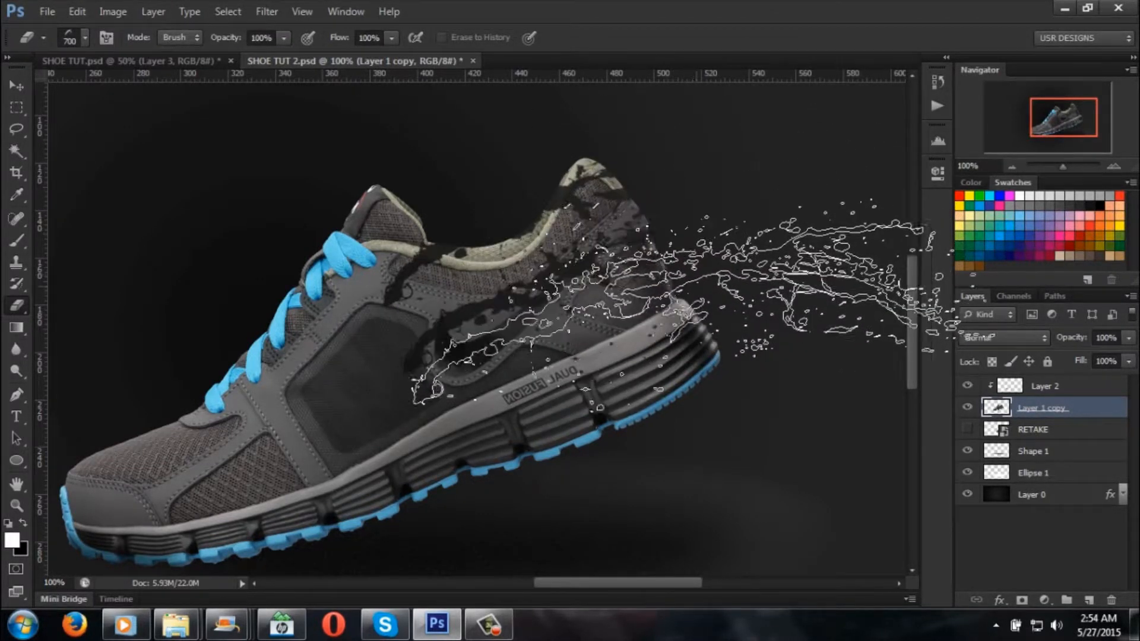
{"action": "left_click", "coordinate": [720, 328]}
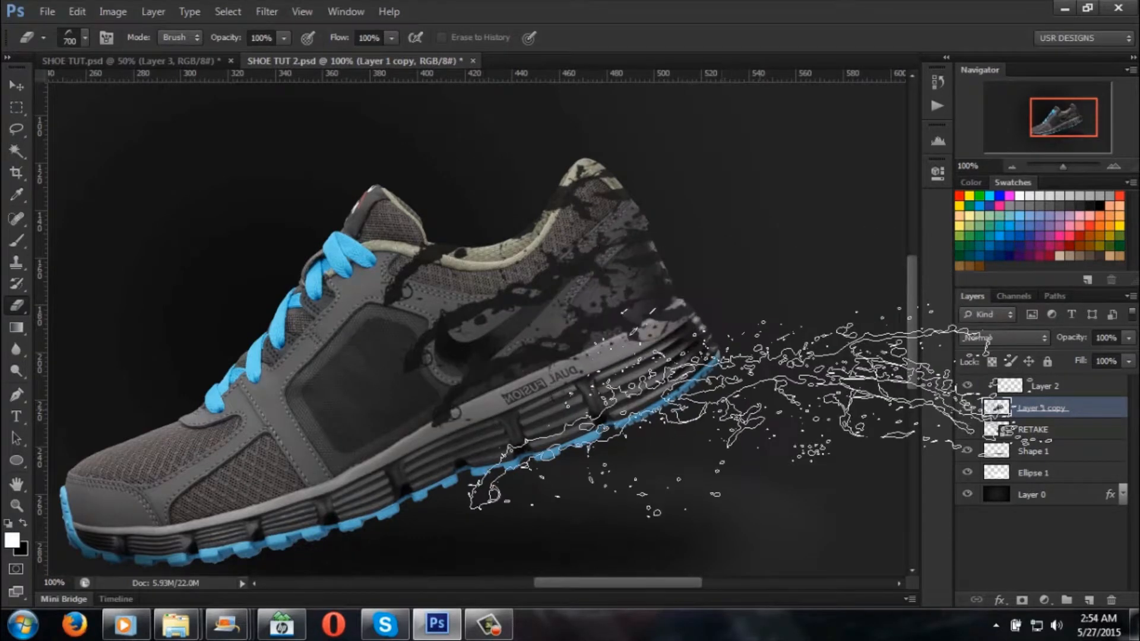
{"action": "left_click", "coordinate": [757, 378]}
{"action": "left_click", "coordinate": [769, 375]}
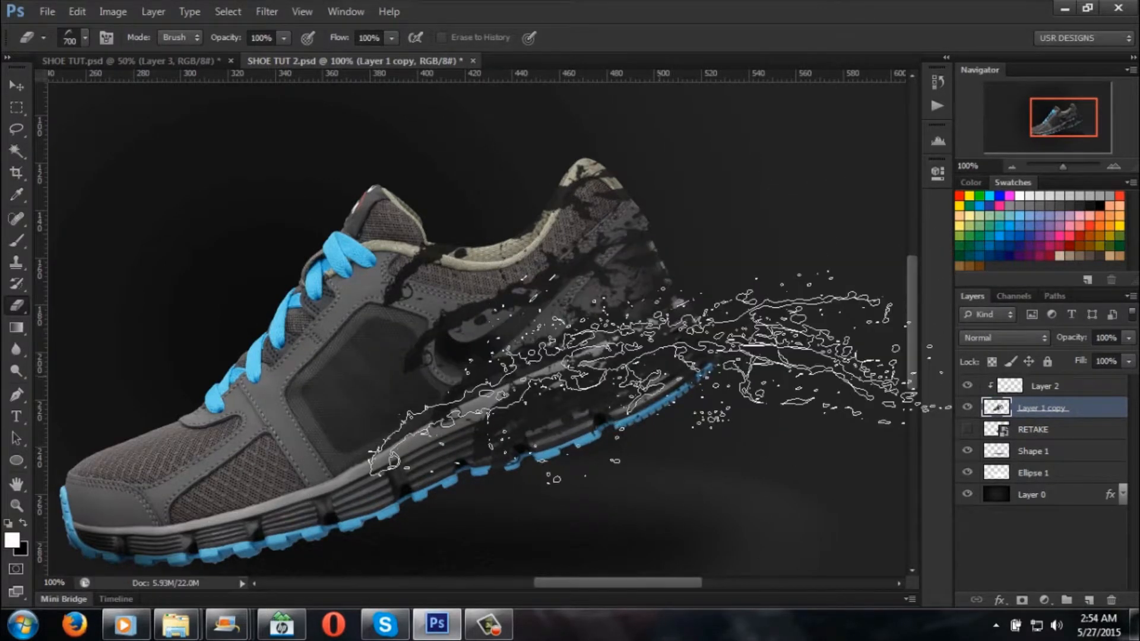
Step: Undo all the splatter erasing on the shoe's heel
{"action": "left_click", "coordinate": [77, 12]}
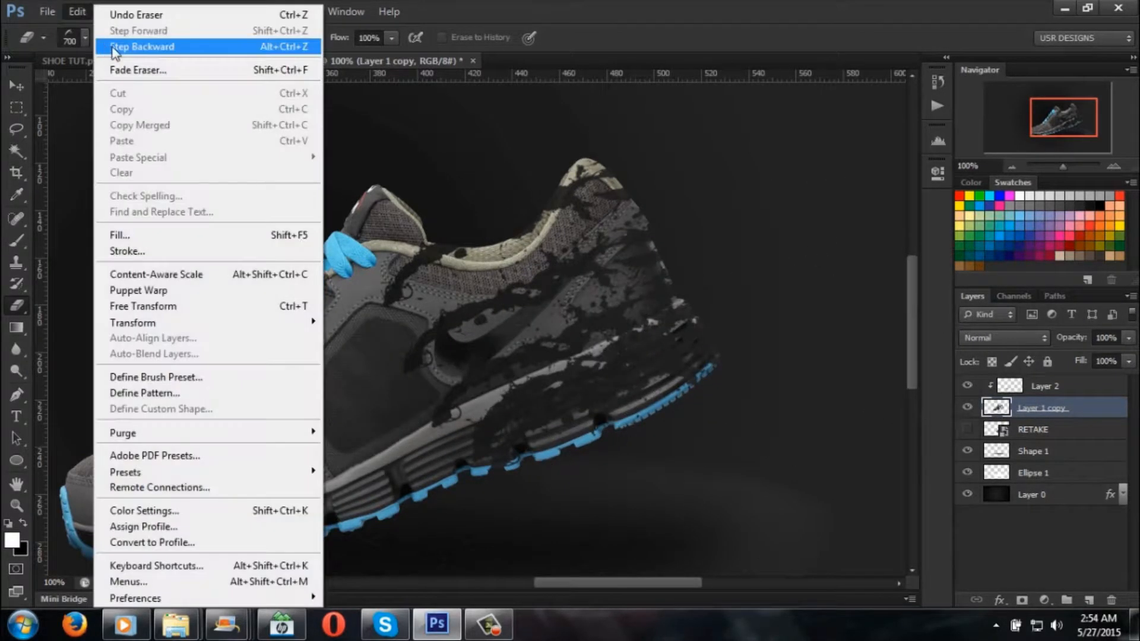
{"action": "left_click", "coordinate": [113, 46]}
{"action": "left_click", "coordinate": [85, 14]}
{"action": "left_click", "coordinate": [114, 47]}
{"action": "left_click", "coordinate": [89, 10]}
{"action": "left_click", "coordinate": [102, 44]}
{"action": "left_click", "coordinate": [90, 14]}
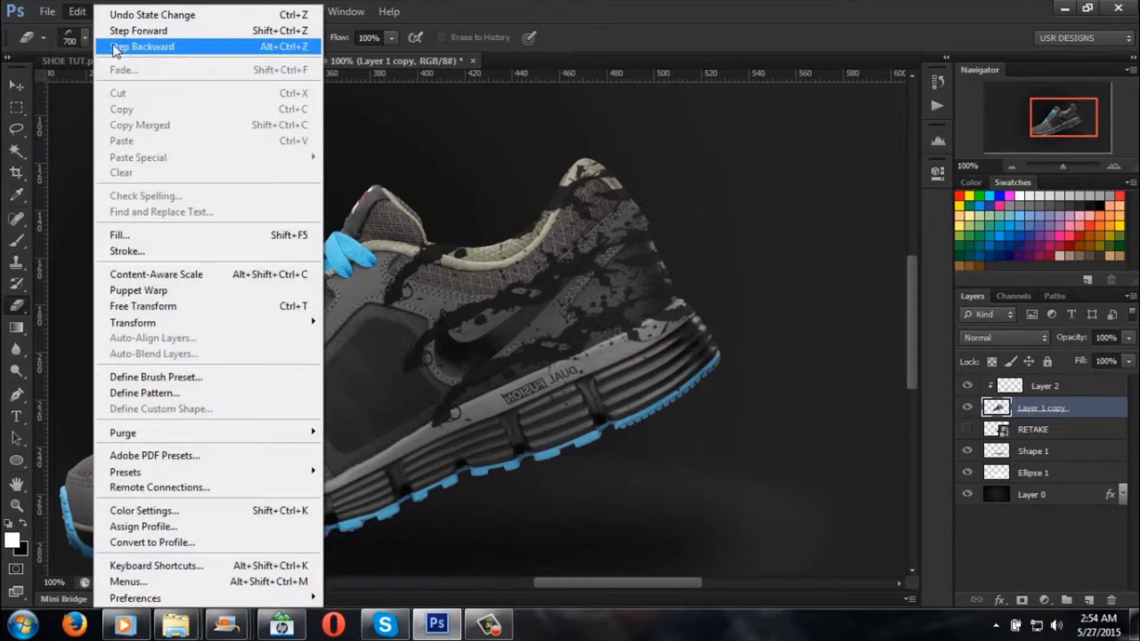
{"action": "left_click", "coordinate": [116, 45]}
{"action": "left_click", "coordinate": [80, 11]}
{"action": "left_click", "coordinate": [116, 45]}
{"action": "left_click", "coordinate": [69, 11]}
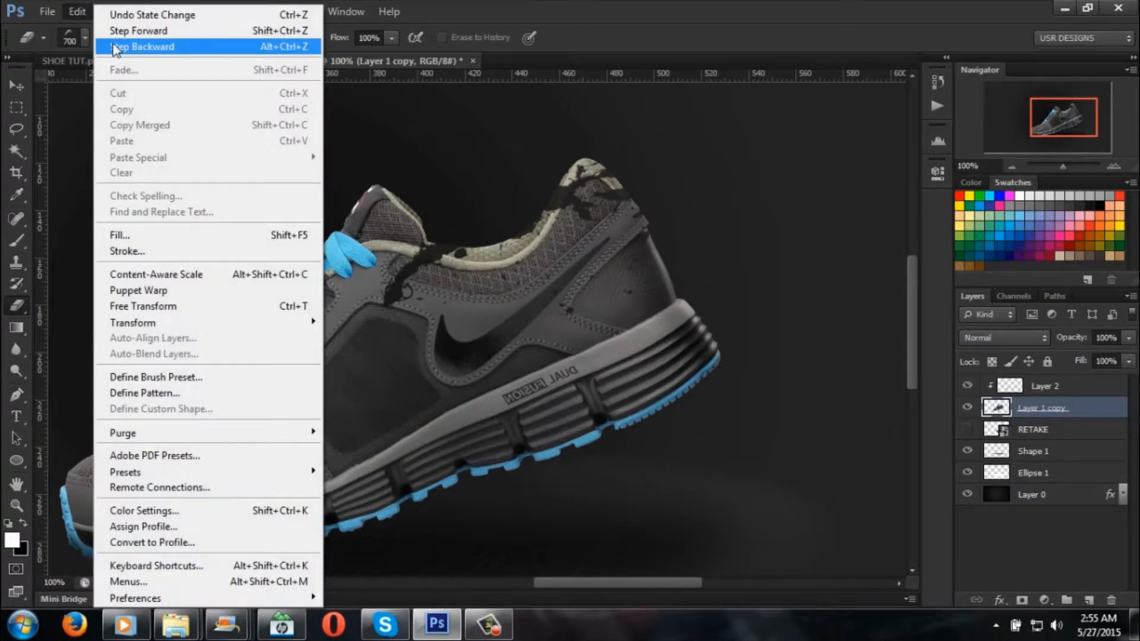
{"action": "left_click", "coordinate": [113, 43]}
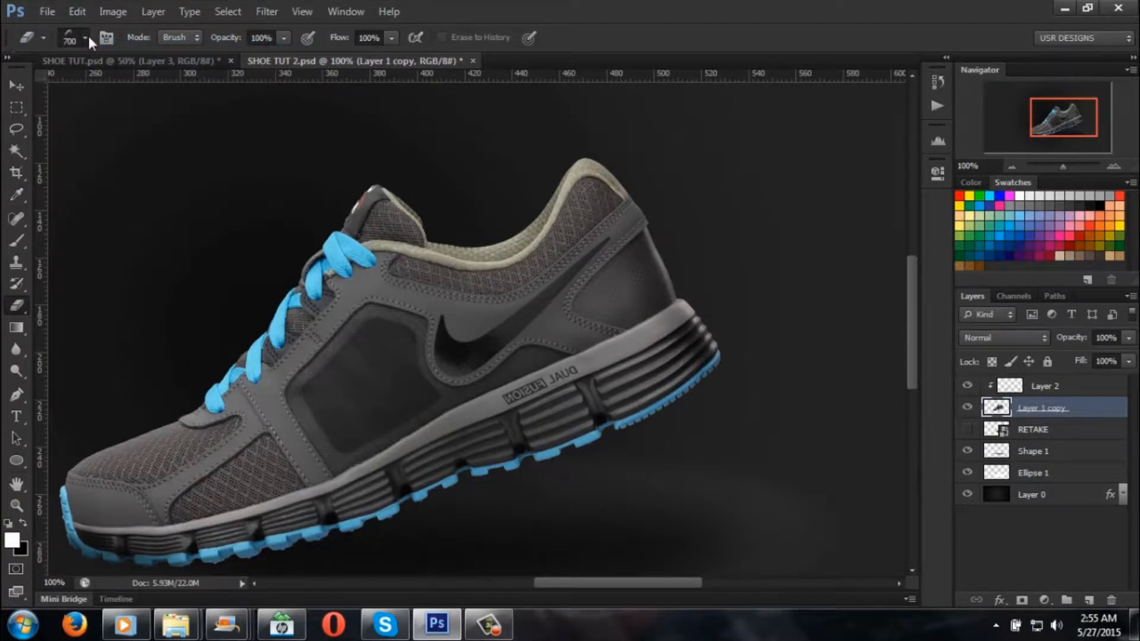
Step: Choose the 1526 px droplet splatter tip for the Eraser and set its size to 473 px
{"action": "left_click", "coordinate": [86, 38]}
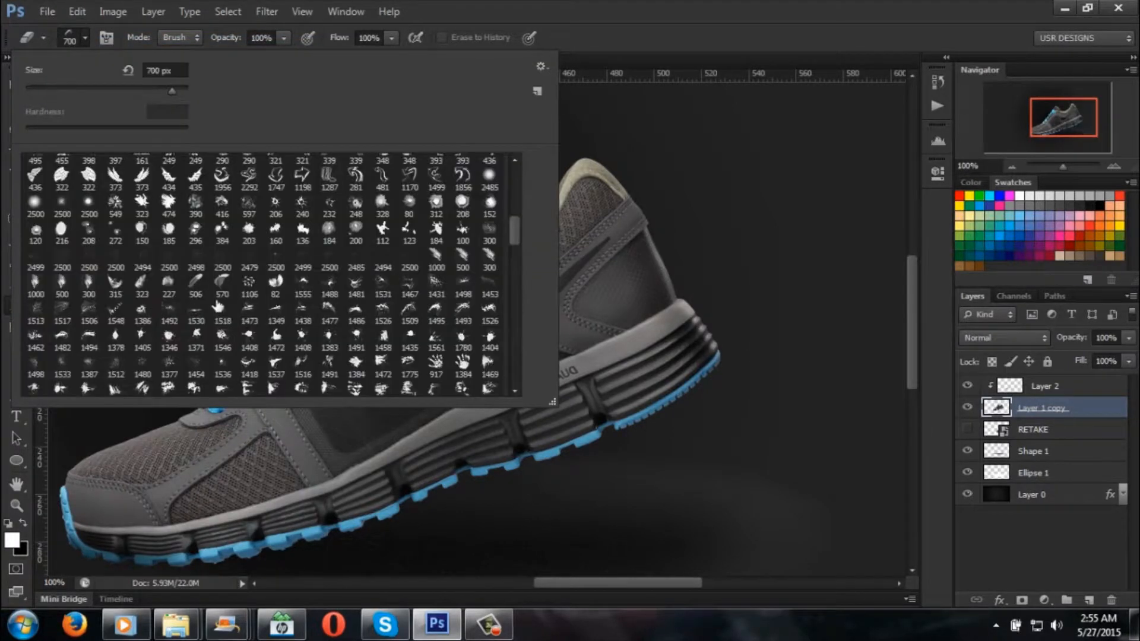
{"action": "scroll", "coordinate": [408, 355], "scroll_direction": "down", "scroll_amount": 3}
{"action": "left_click", "coordinate": [463, 254]}
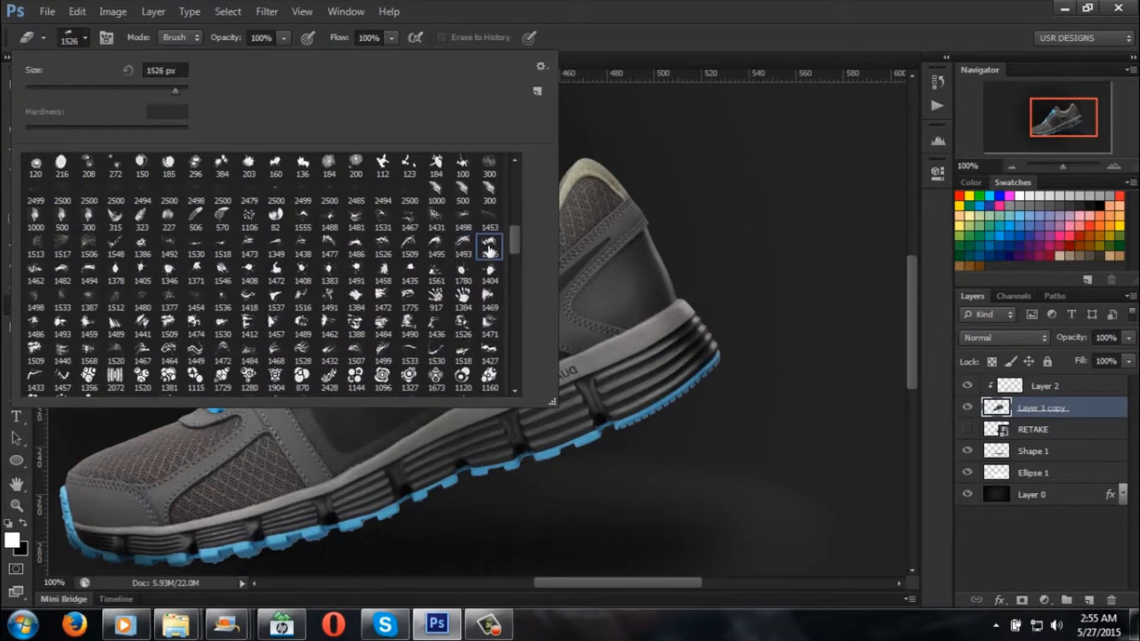
{"action": "left_click", "coordinate": [378, 246]}
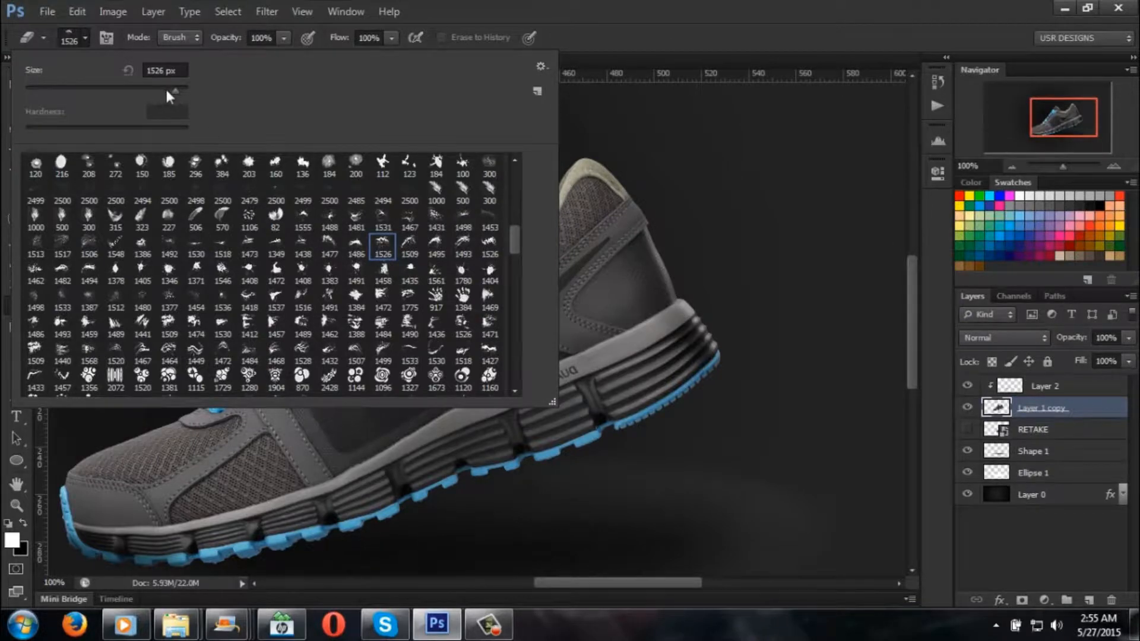
{"action": "left_click_drag", "start_coordinate": [169, 90], "coordinate": [169, 91]}
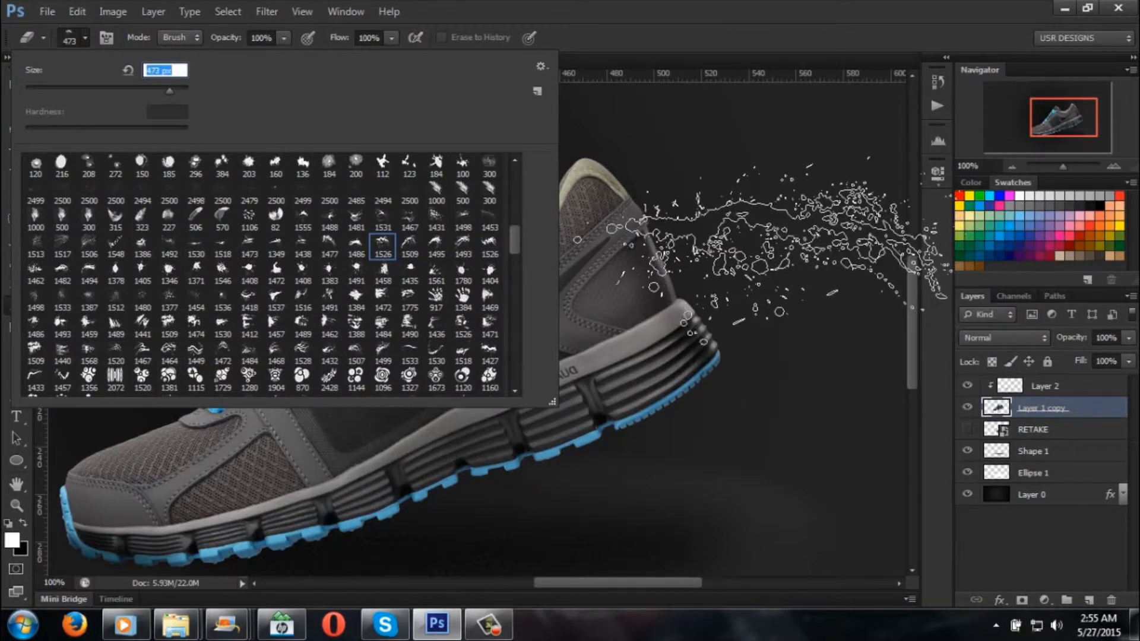
{"action": "left_click", "coordinate": [939, 302]}
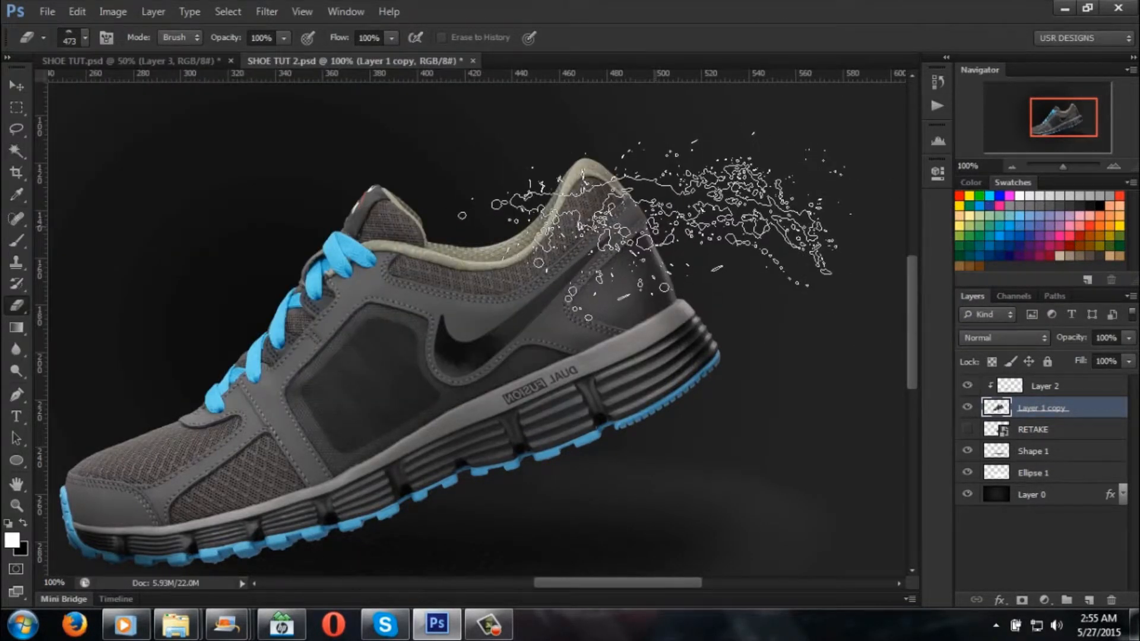
Step: Erase splatter patches along the shoe's heel on Layer 1 copy, from the collar tip down to the back of the sole
{"action": "left_click", "coordinate": [670, 181]}
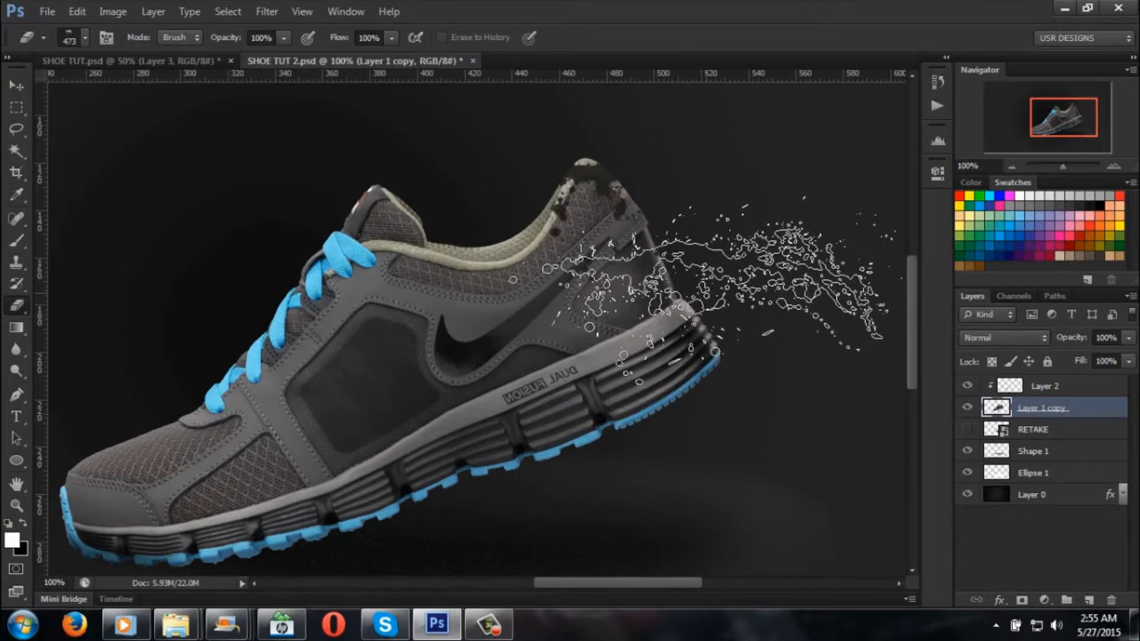
{"action": "left_click", "coordinate": [698, 308]}
{"action": "left_click", "coordinate": [730, 351]}
{"action": "left_click", "coordinate": [745, 340]}
{"action": "left_click", "coordinate": [734, 394]}
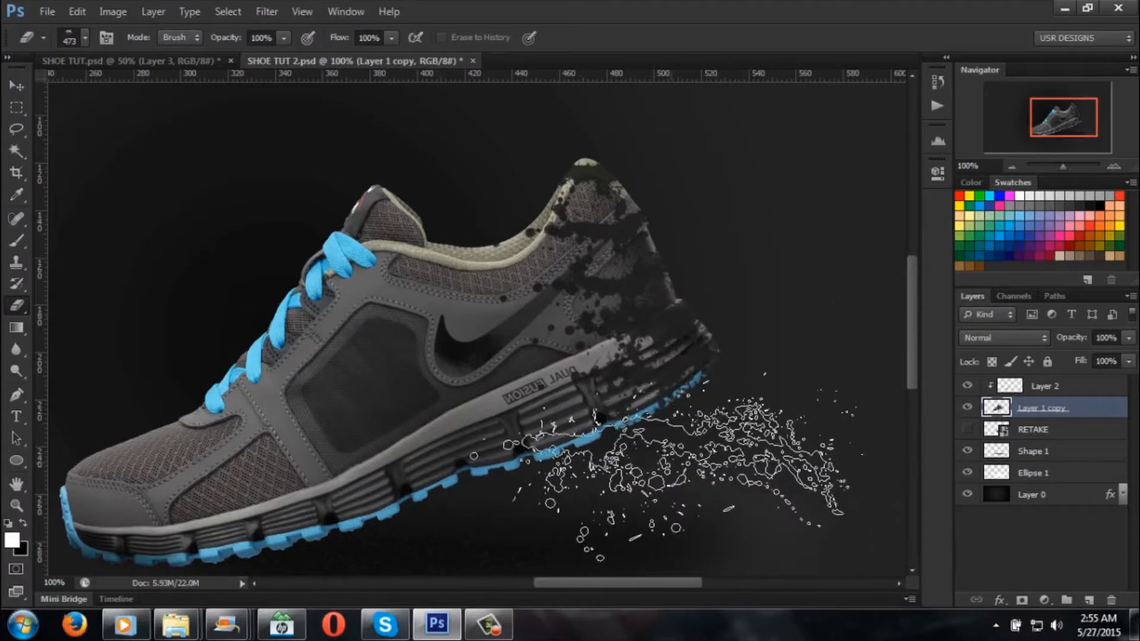
{"action": "left_click", "coordinate": [718, 437]}
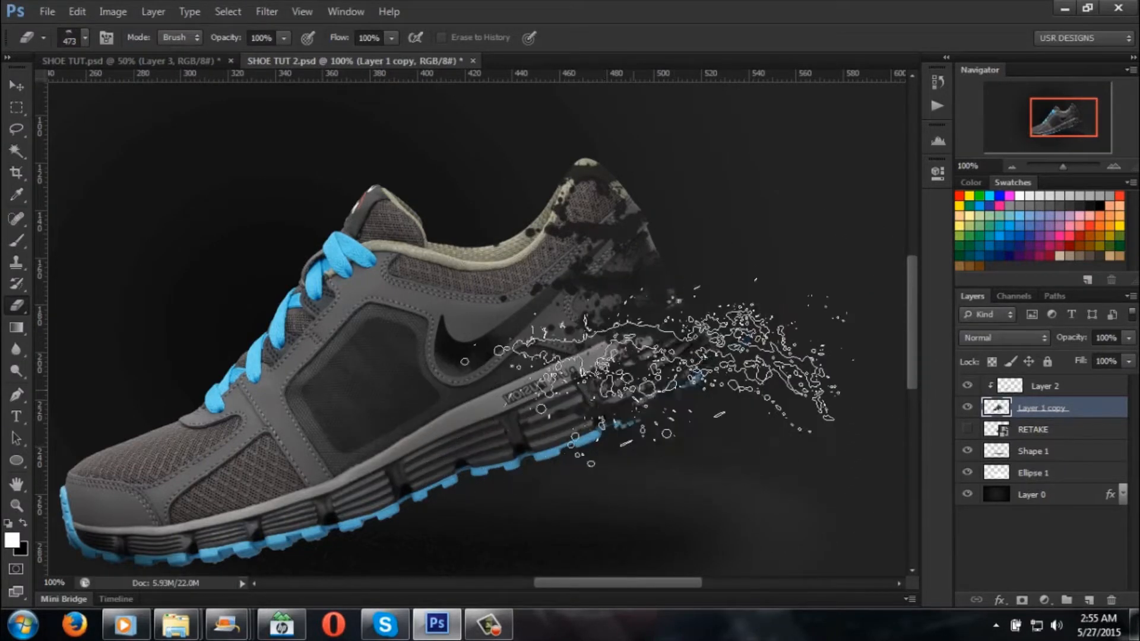
{"action": "left_click", "coordinate": [576, 237]}
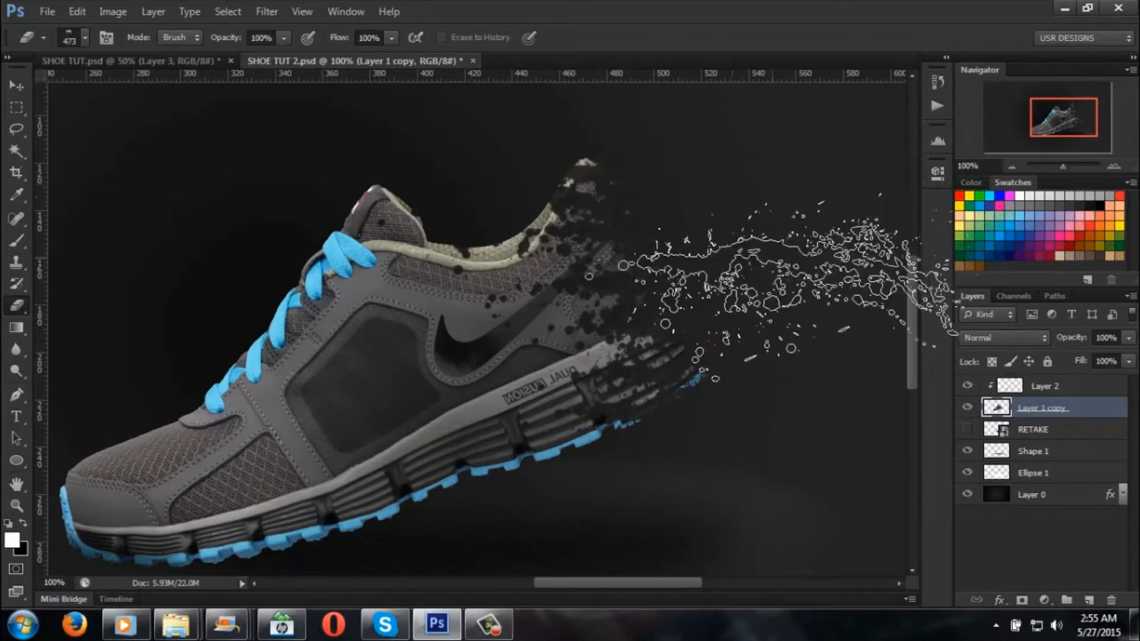
Step: Add a new empty layer between RETAKE and Layer 1 copy, keeping it visible
{"action": "left_click_drag", "start_coordinate": [1066, 172], "coordinate": [1062, 172]}
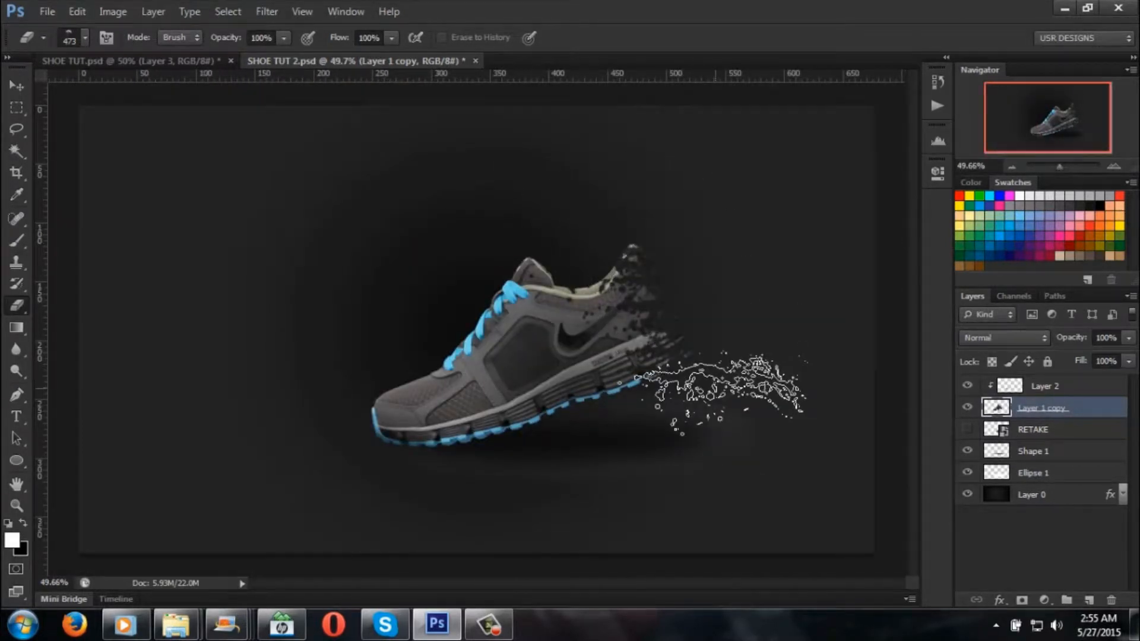
{"action": "left_click", "coordinate": [1071, 438]}
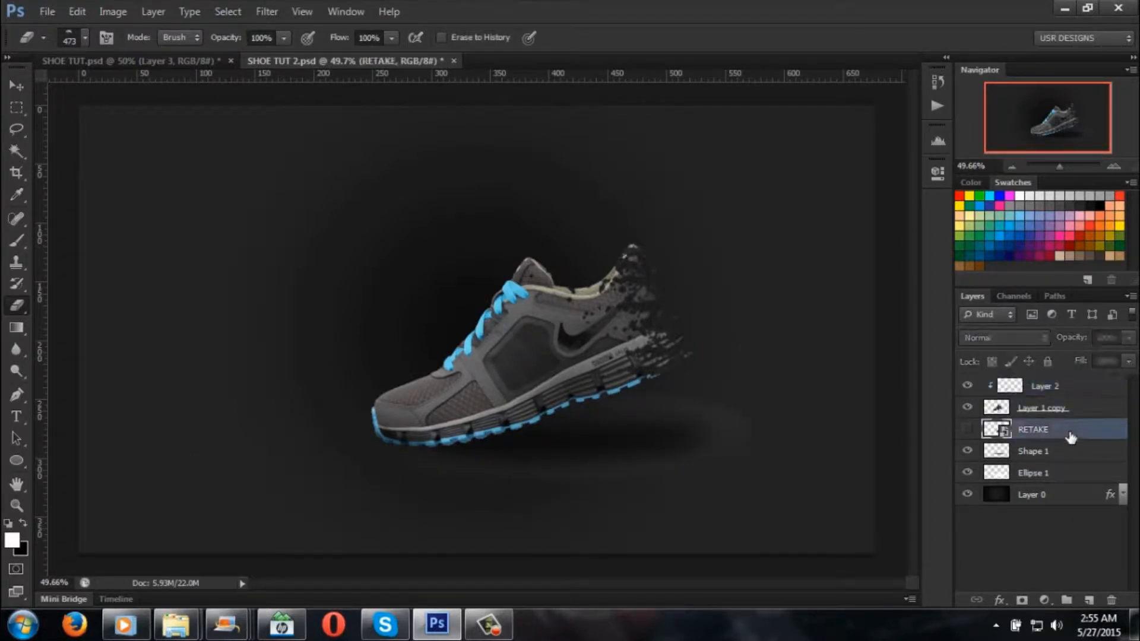
{"action": "left_click", "coordinate": [1090, 600]}
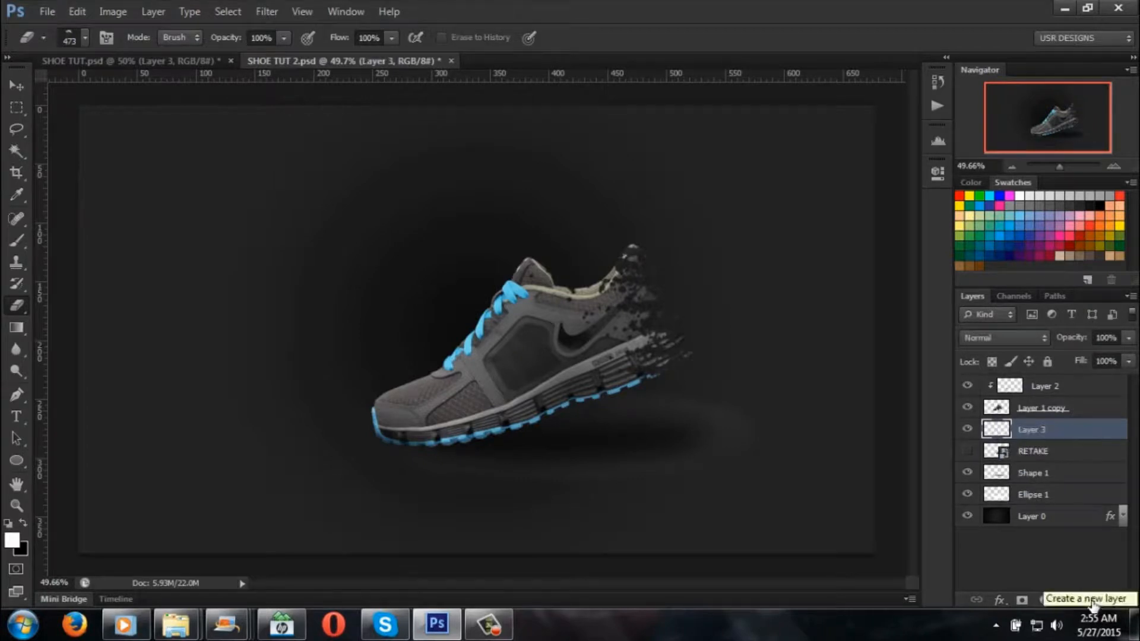
{"action": "left_click", "coordinate": [968, 429]}
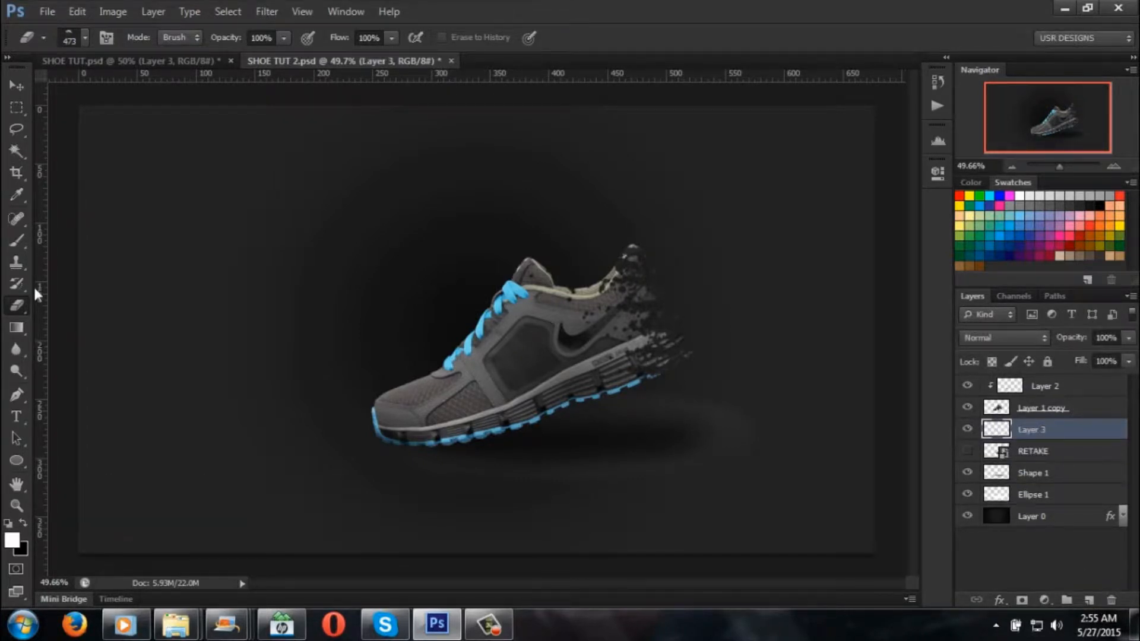
Step: Switch to the Brush tool and choose the 1493 px splatter tip
{"action": "left_click", "coordinate": [15, 241]}
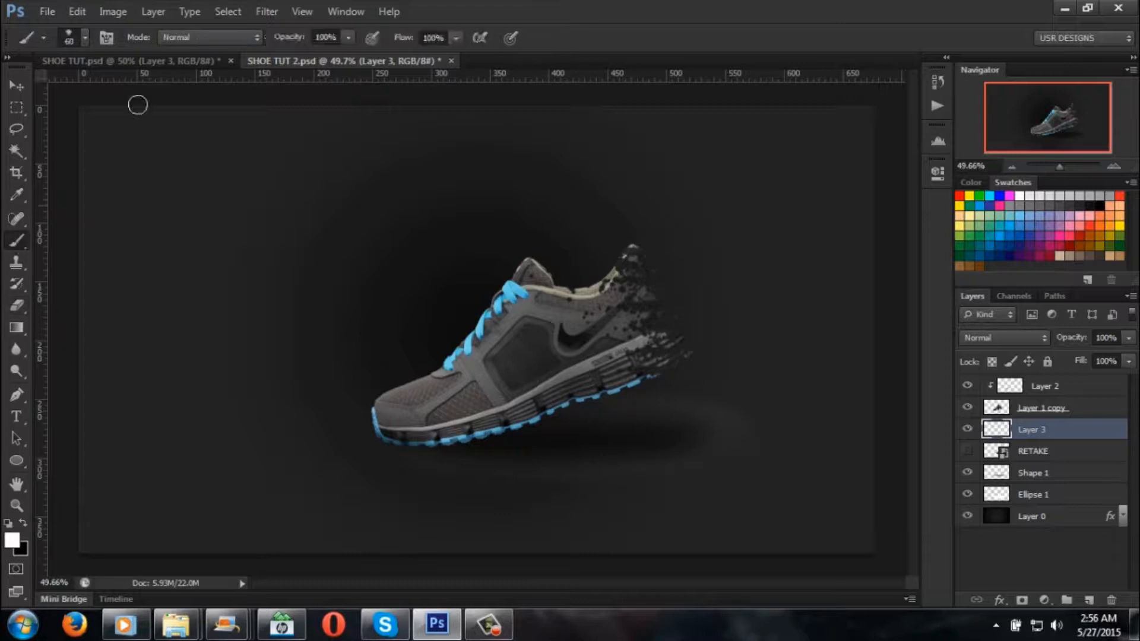
{"action": "left_click", "coordinate": [85, 38]}
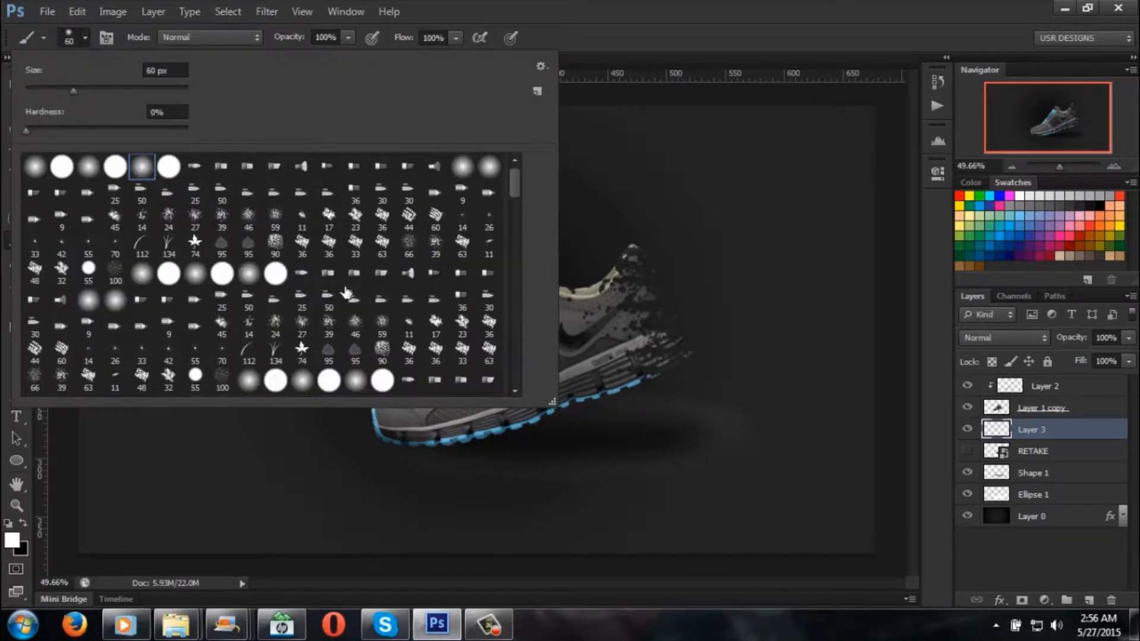
{"action": "scroll", "coordinate": [352, 295], "scroll_direction": "down", "scroll_amount": 3}
{"action": "scroll", "coordinate": [352, 295], "scroll_direction": "down", "scroll_amount": 5}
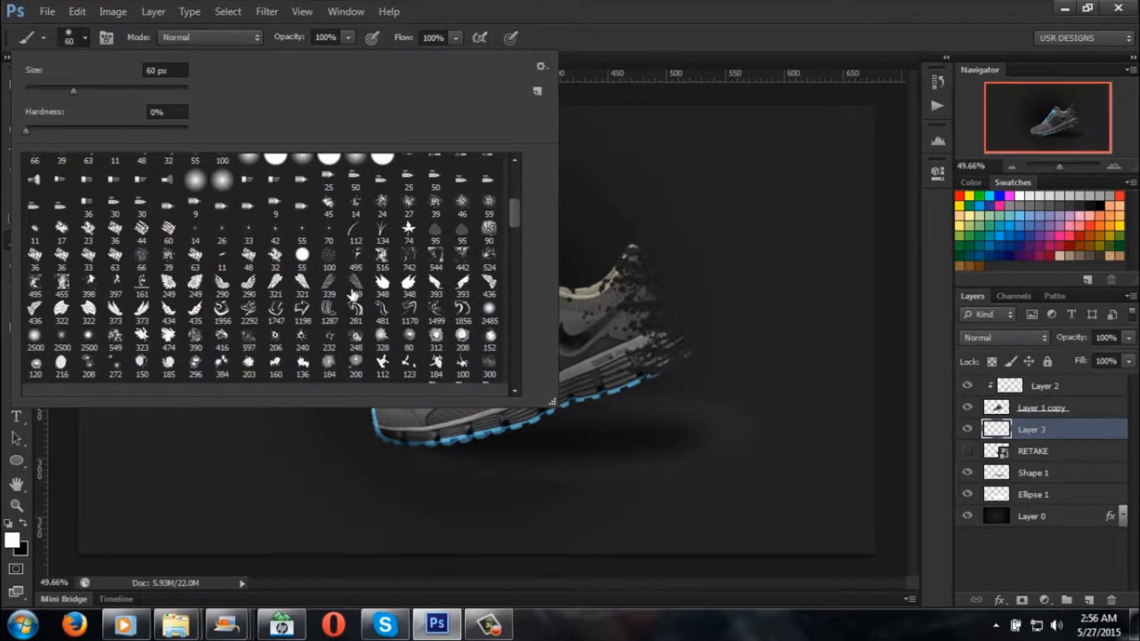
{"action": "scroll", "coordinate": [353, 295], "scroll_direction": "down", "scroll_amount": 5}
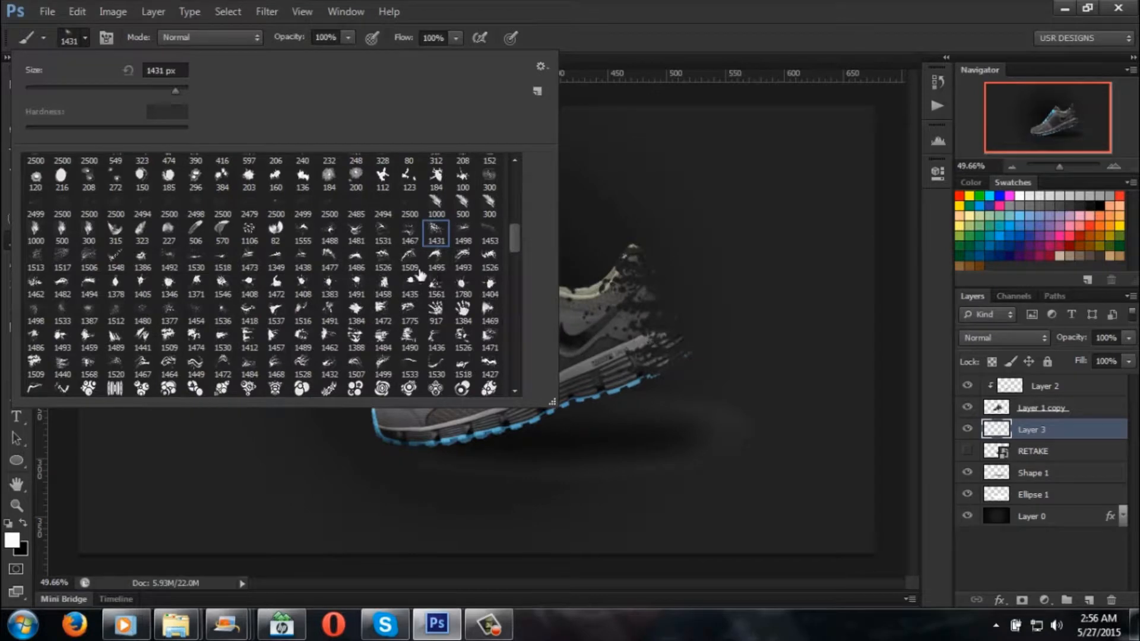
{"action": "left_click", "coordinate": [383, 257]}
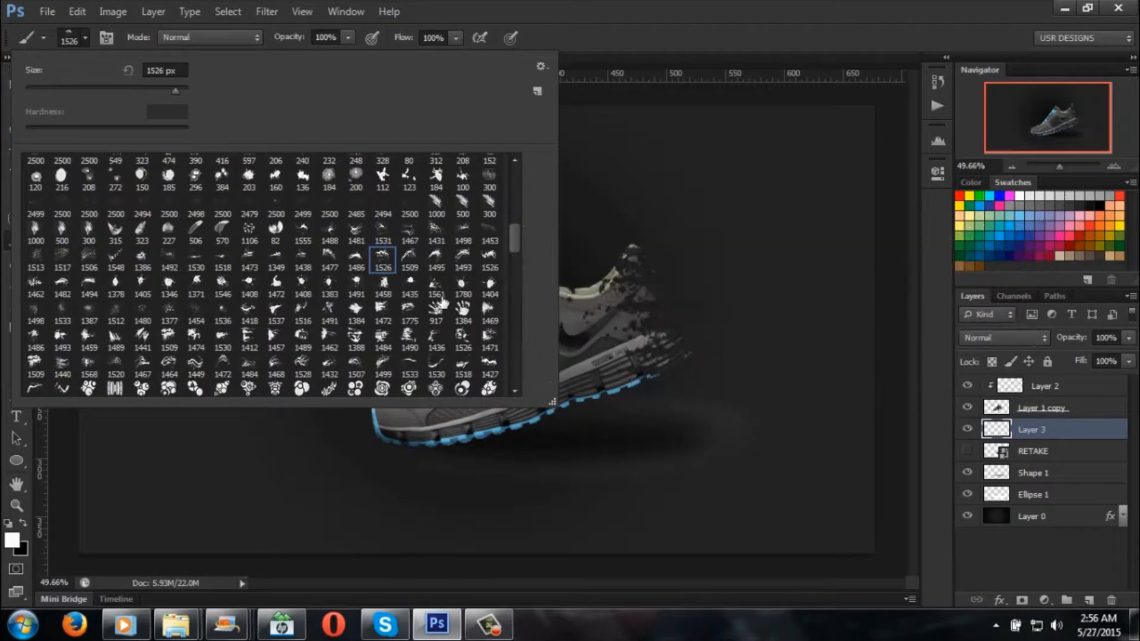
{"action": "left_click", "coordinate": [469, 260]}
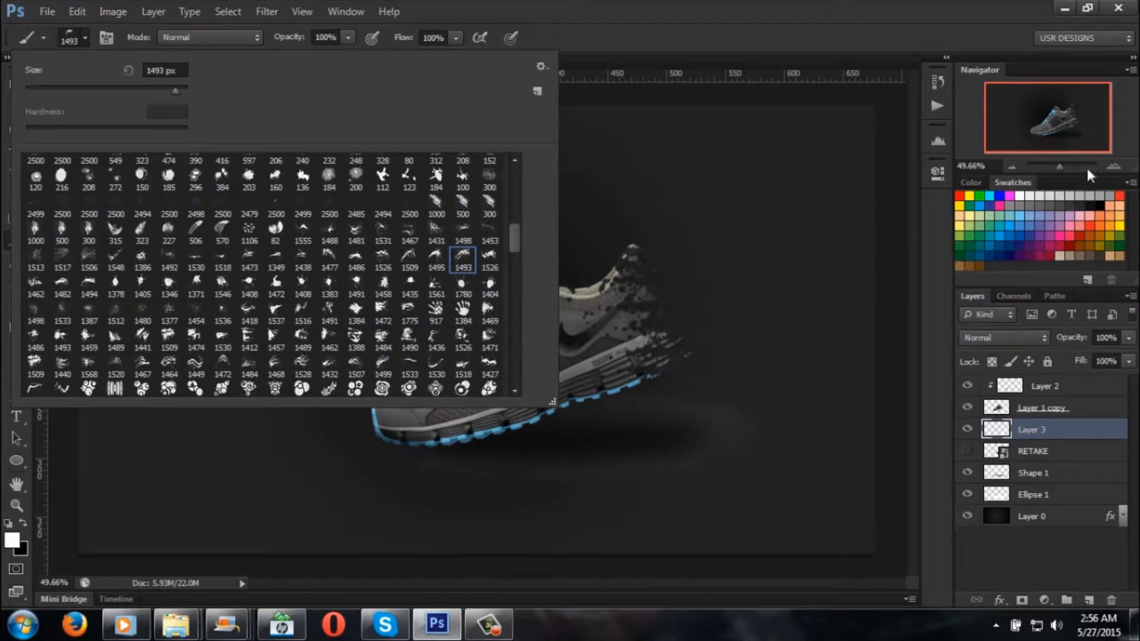
{"action": "key", "text": "Escape"}
Step: Reduce the splatter brush to 600 px and sample the heel's dark grey as the foreground colour
{"action": "key", "text": "ctrl+1"}
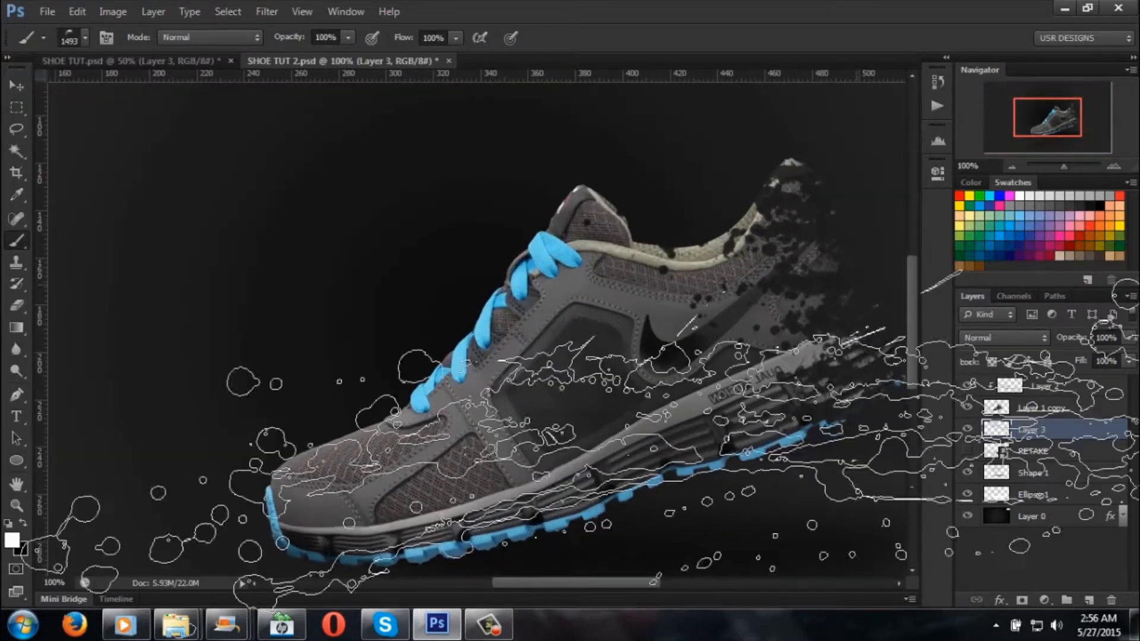
{"action": "left_click_drag", "start_coordinate": [590, 582], "coordinate": [614, 582]}
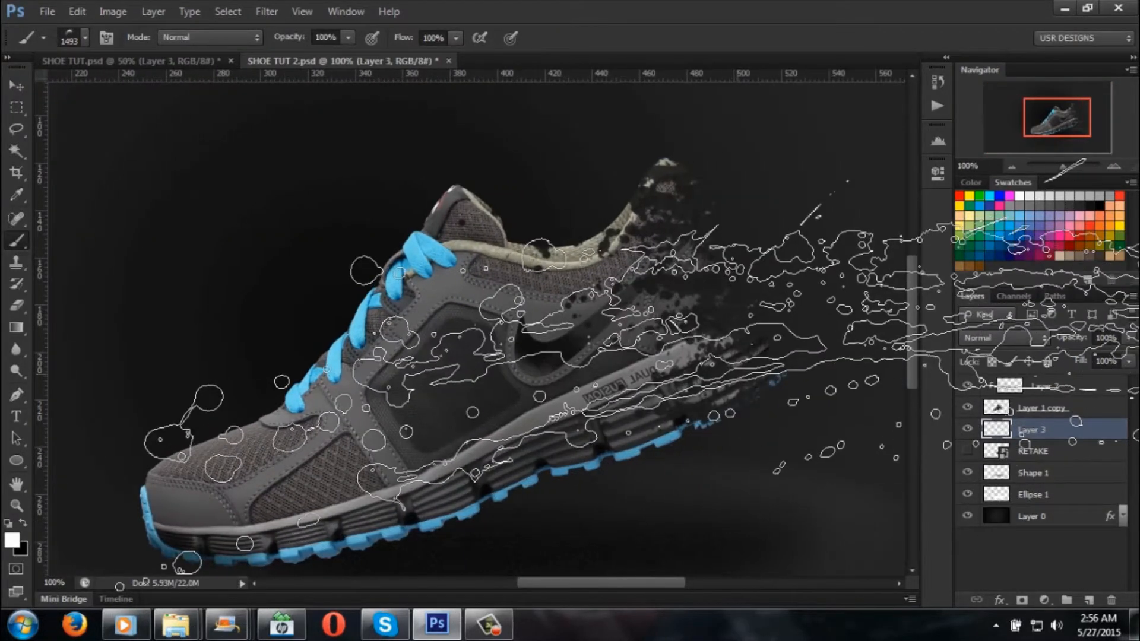
{"action": "key", "text": "bracketleft"}
{"action": "key", "text": "bracketleft"}
{"action": "key", "text": "bracketleft"}
{"action": "key", "text": "bracketleft"}
{"action": "key", "text": "bracketleft"}
{"action": "key", "text": "bracketleft"}
{"action": "key", "text": "bracketleft"}
{"action": "key", "text": "bracketleft"}
{"action": "key", "text": "bracketleft"}
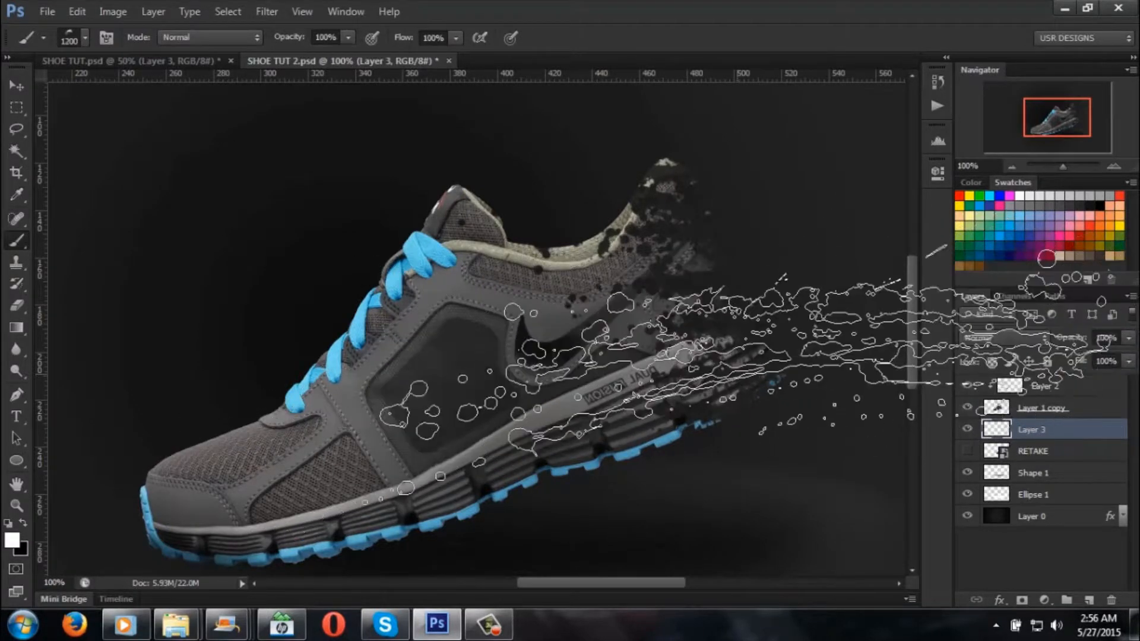
{"action": "key", "text": "bracketright"}
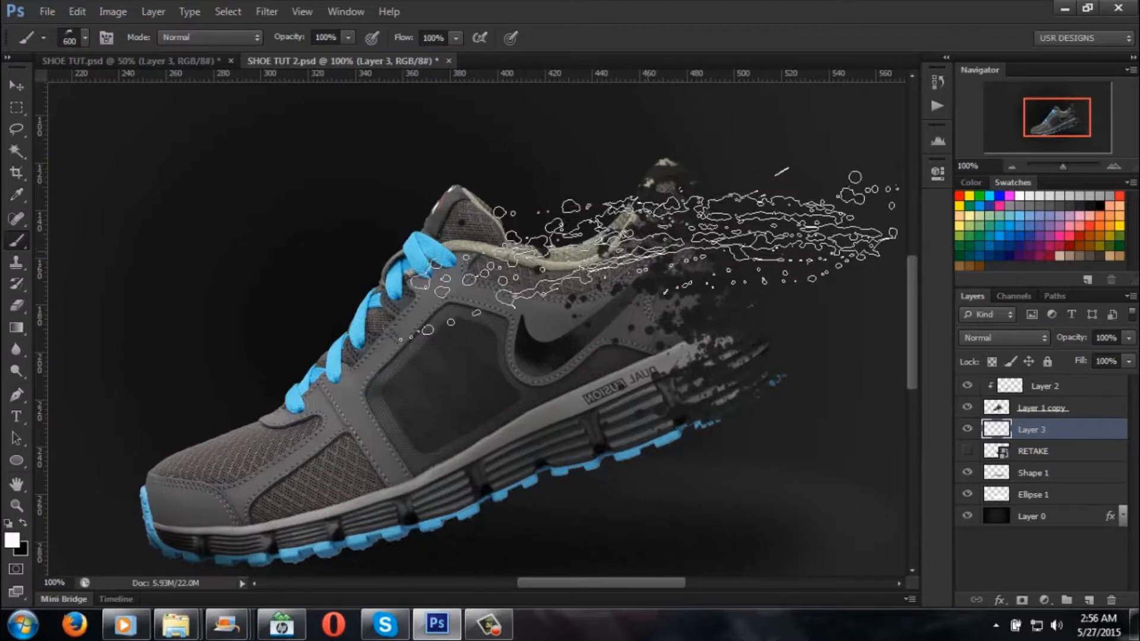
{"action": "left_click", "coordinate": [674, 308]}
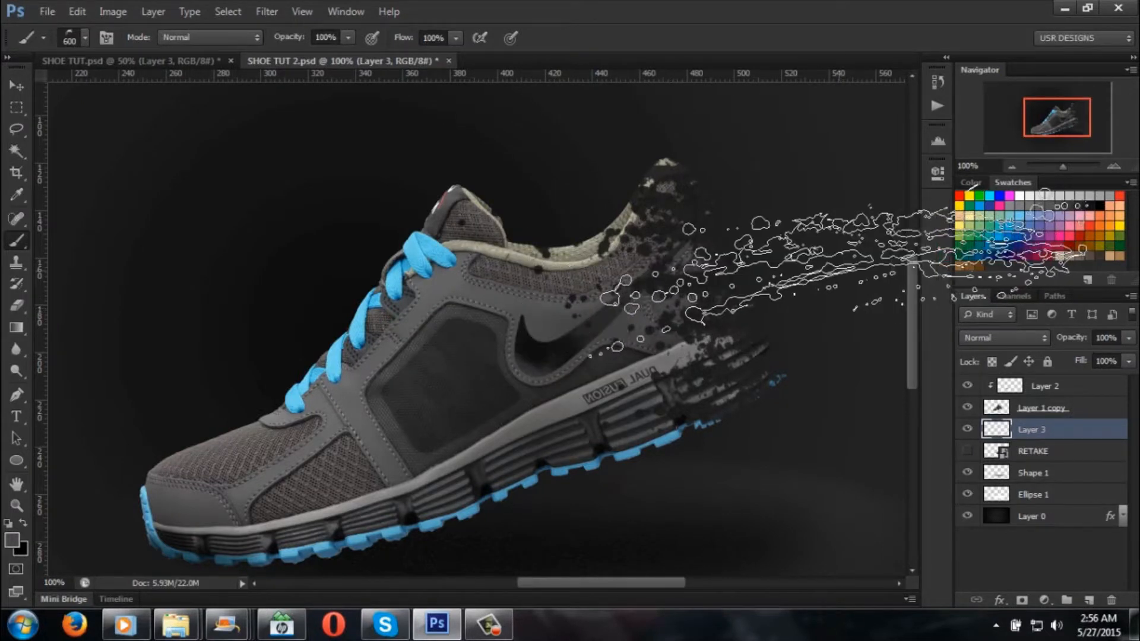
Step: Stamp the dark grey splatter once on Layer 3 and move it so it trails from the back of the heel
{"action": "left_click_drag", "start_coordinate": [1071, 167], "coordinate": [1064, 167]}
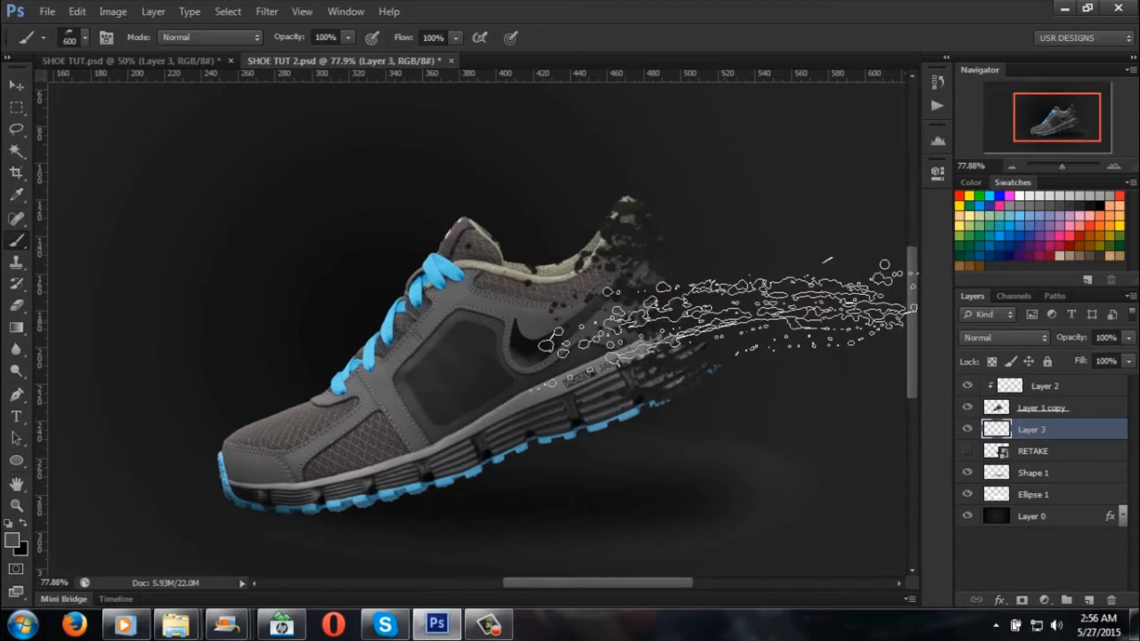
{"action": "left_click", "coordinate": [725, 216]}
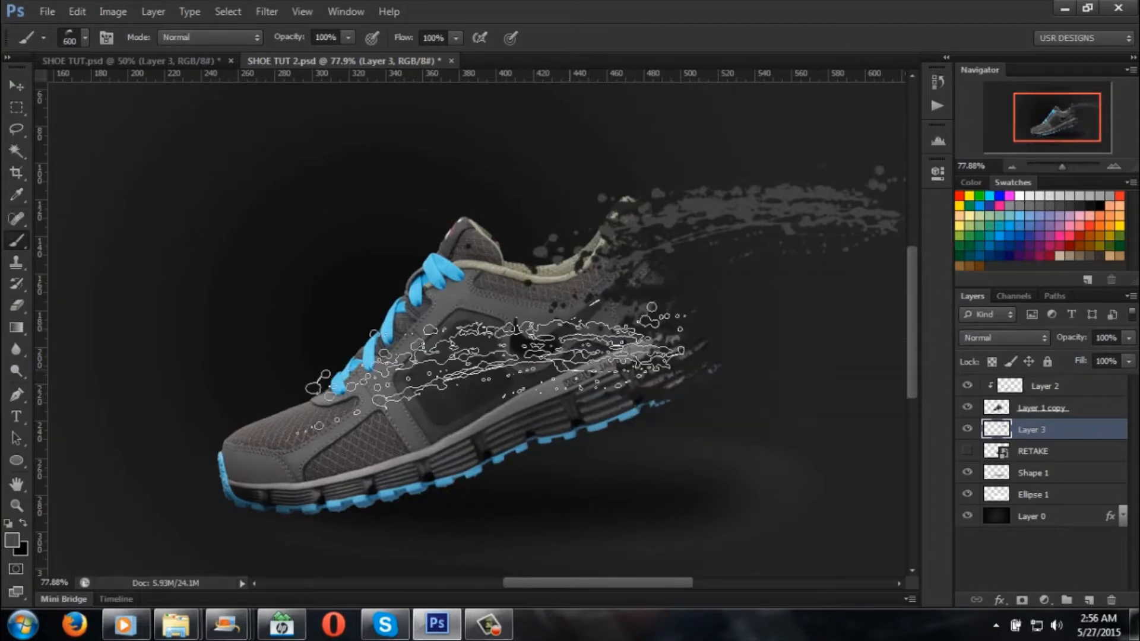
{"action": "left_click", "coordinate": [6, 81]}
{"action": "left_click_drag", "start_coordinate": [755, 211], "coordinate": [668, 261]}
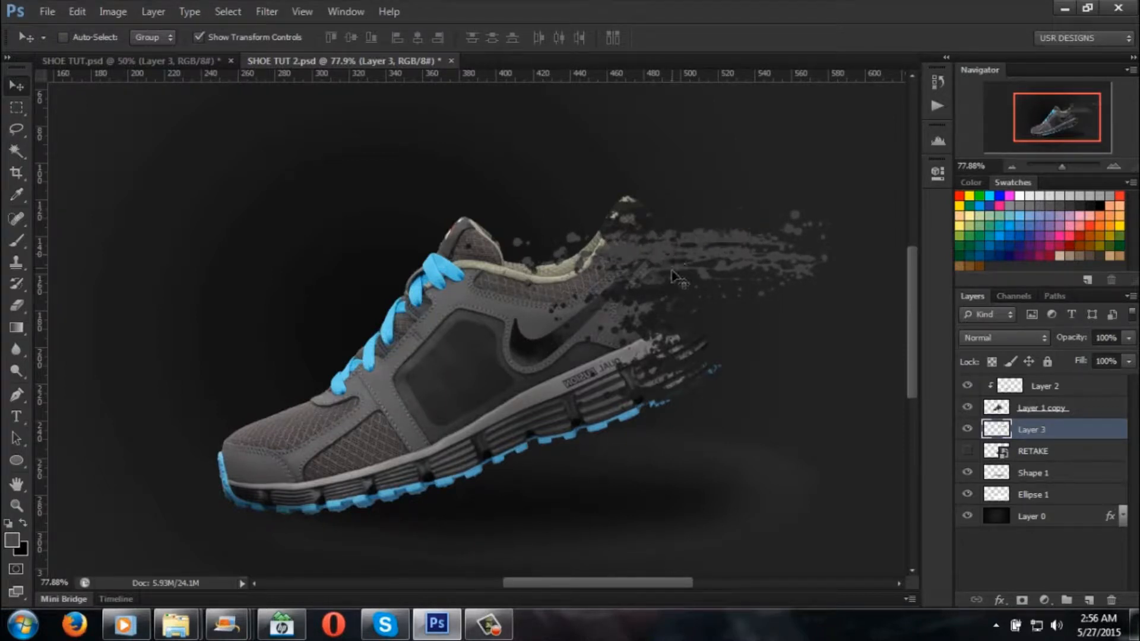
{"action": "left_click_drag", "start_coordinate": [711, 258], "coordinate": [695, 307]}
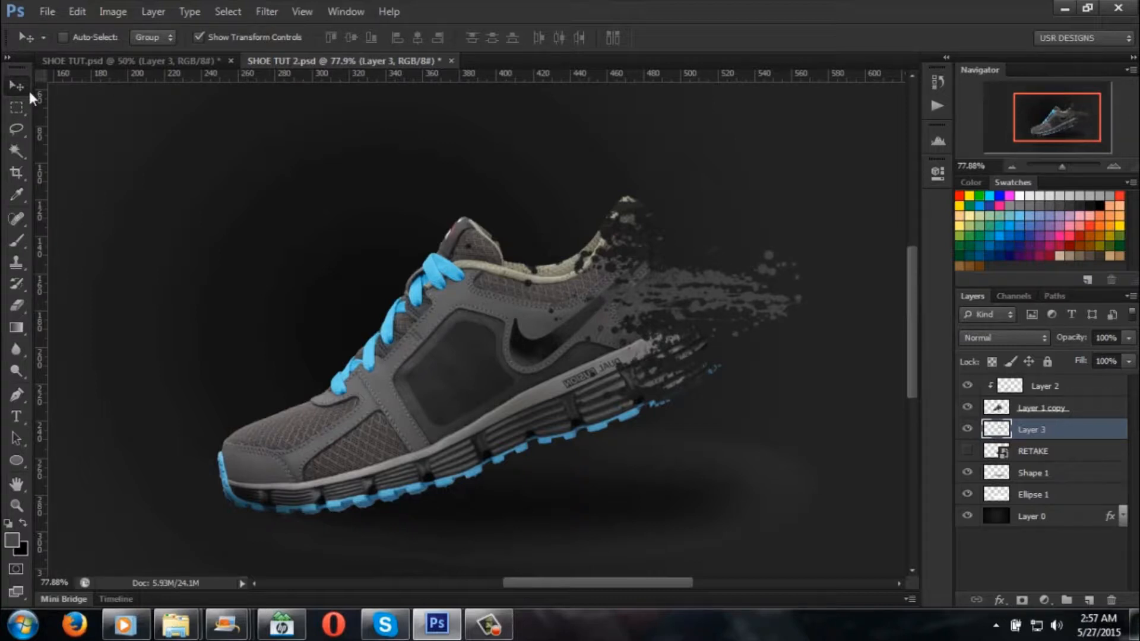
Step: Show the transform controls, rotate the Layer 3 splatter to about -38°, nudge it behind the heel, and apply the transformation
{"action": "key", "text": "ctrl+h"}
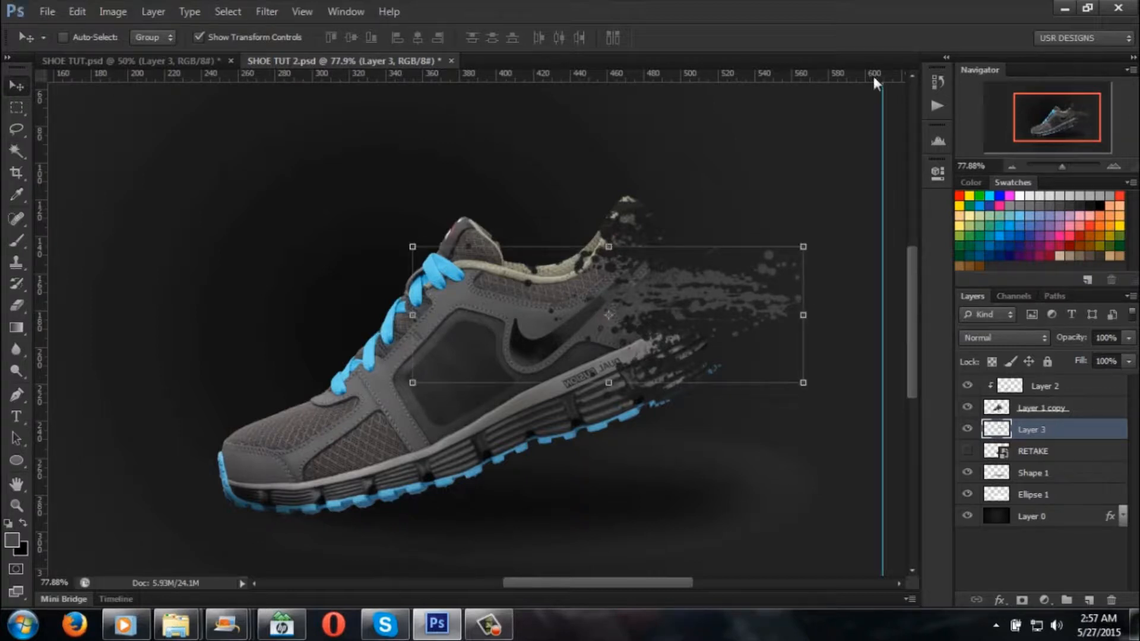
{"action": "left_click_drag", "start_coordinate": [818, 239], "coordinate": [722, 121]}
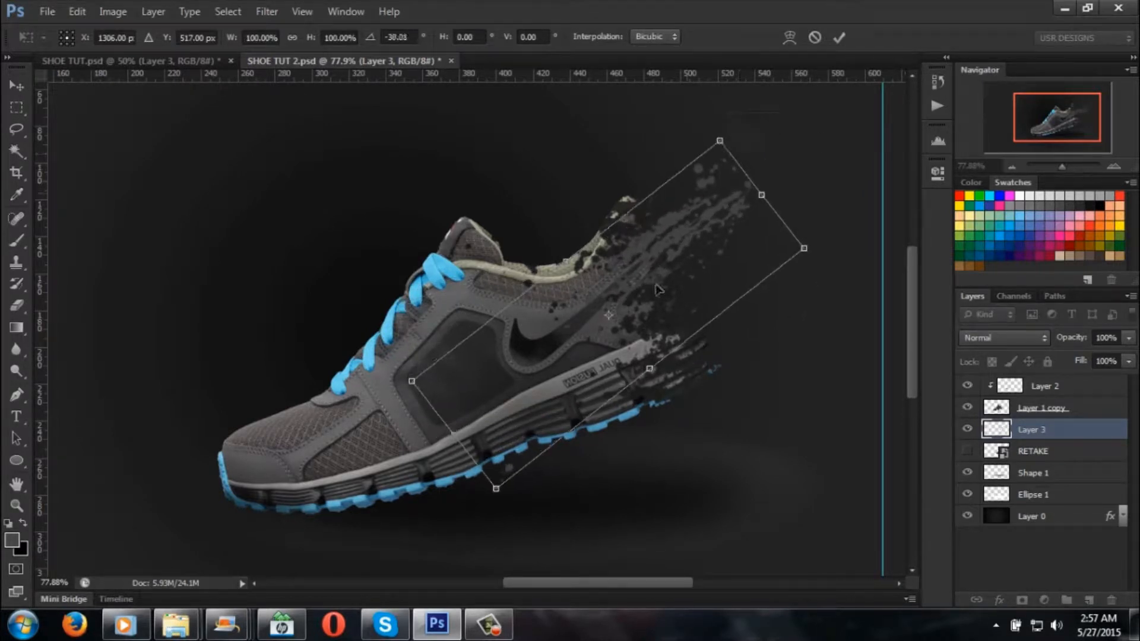
{"action": "left_click_drag", "start_coordinate": [658, 289], "coordinate": [658, 301]}
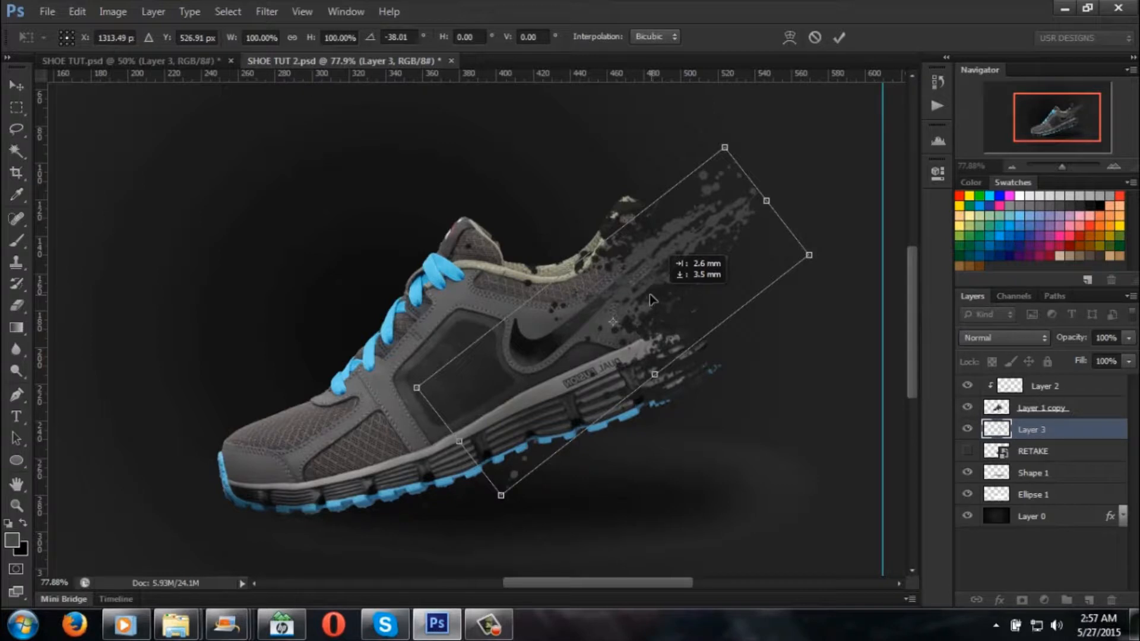
{"action": "mouse_move", "coordinate": [648, 294]}
{"action": "left_mouse_down"}
{"action": "mouse_move", "coordinate": [639, 295]}
{"action": "mouse_move", "coordinate": [647, 295]}
{"action": "left_mouse_up"}
{"action": "left_click", "coordinate": [16, 86]}
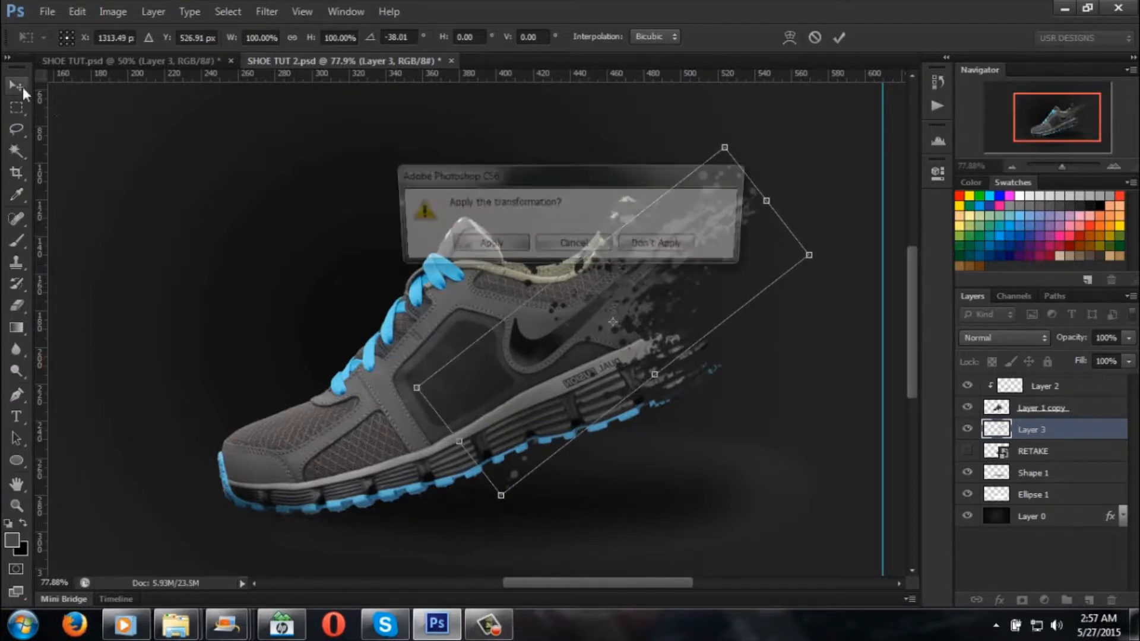
{"action": "left_click", "coordinate": [484, 247]}
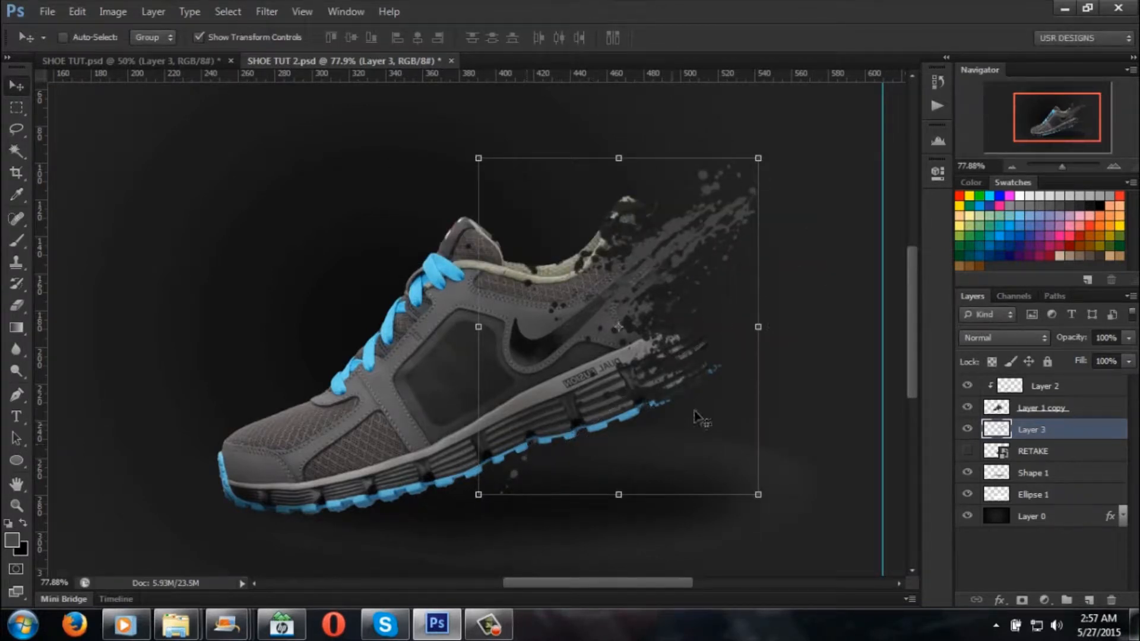
Step: Switch back to the Brush tool, choose the 1509 px splatter tip and reduce its size to 288 px
{"action": "left_click", "coordinate": [17, 241]}
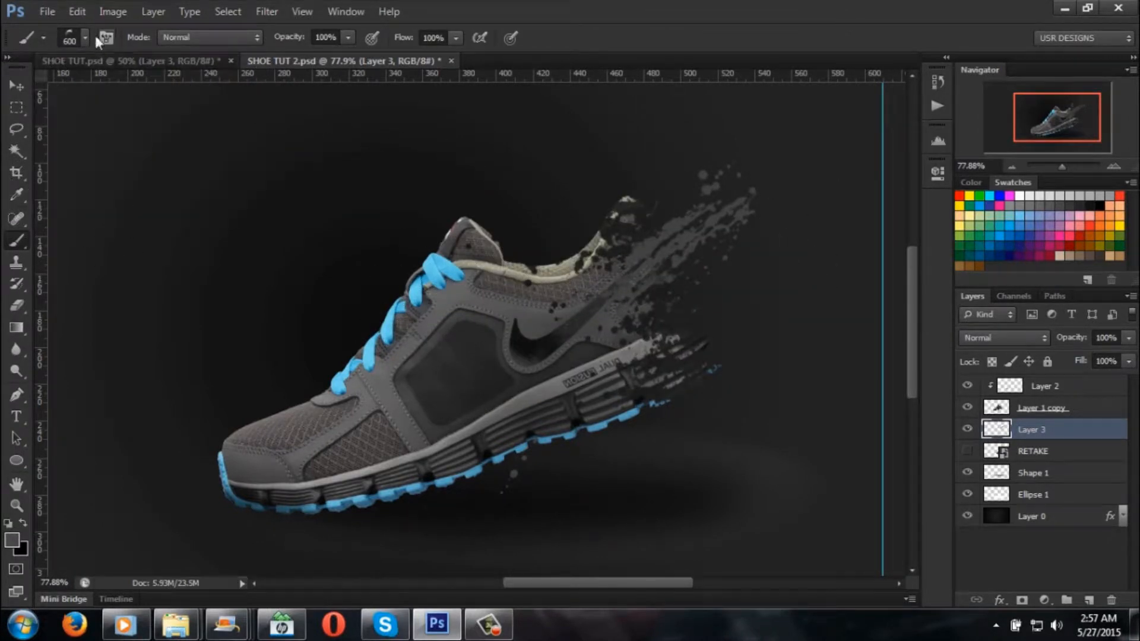
{"action": "right_click", "coordinate": [601, 309]}
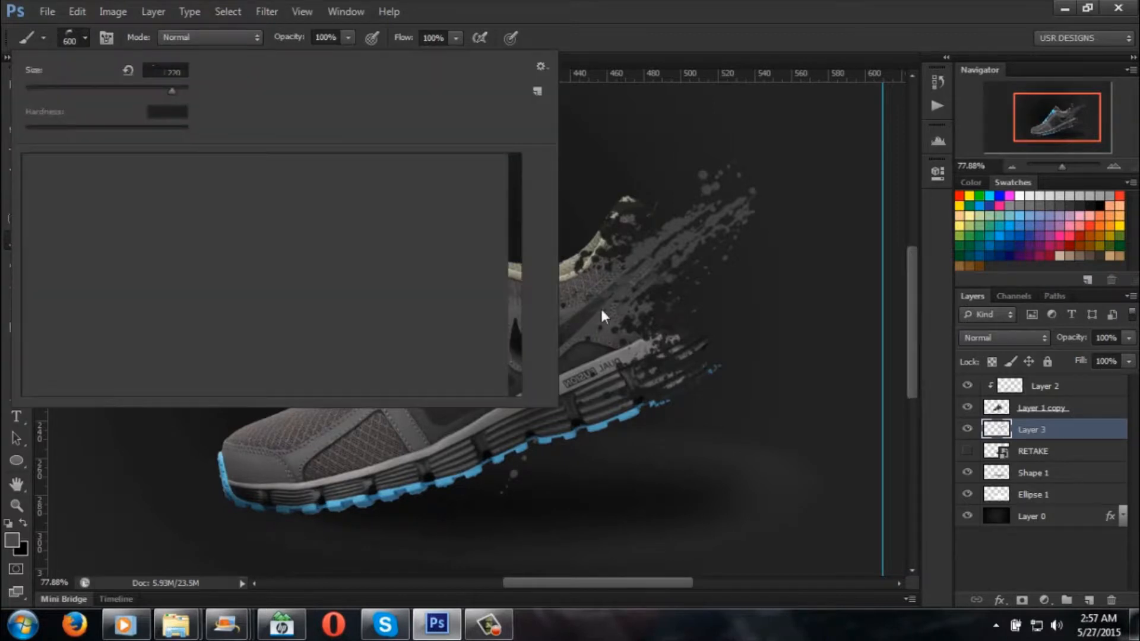
{"action": "scroll", "coordinate": [463, 297], "scroll_direction": "down", "scroll_amount": 1}
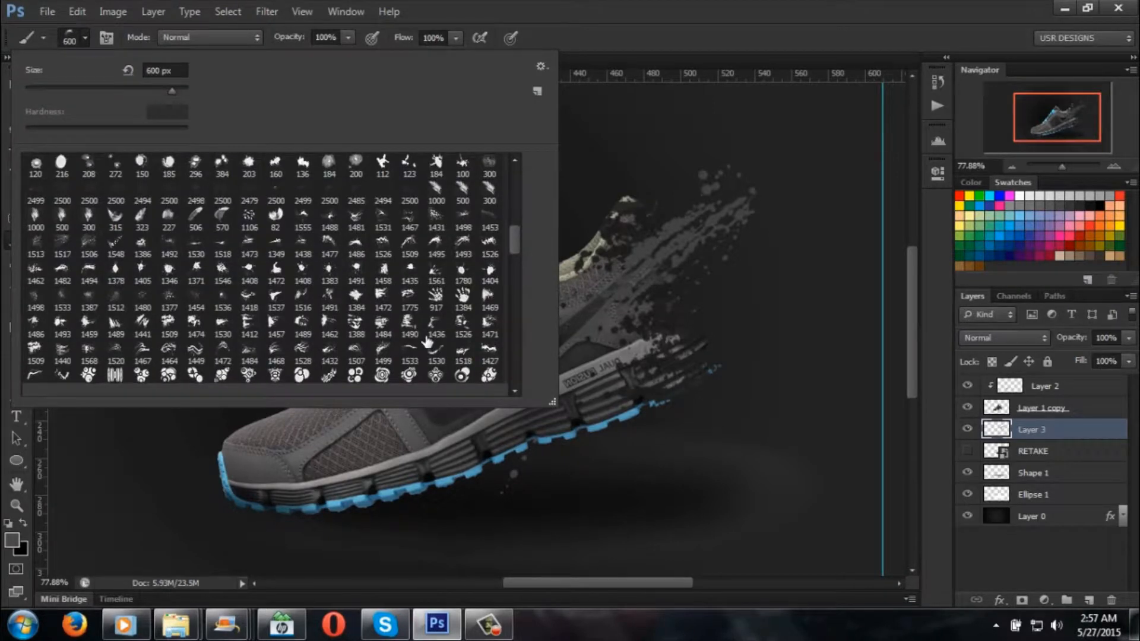
{"action": "left_click", "coordinate": [249, 294]}
{"action": "left_click", "coordinate": [196, 296]}
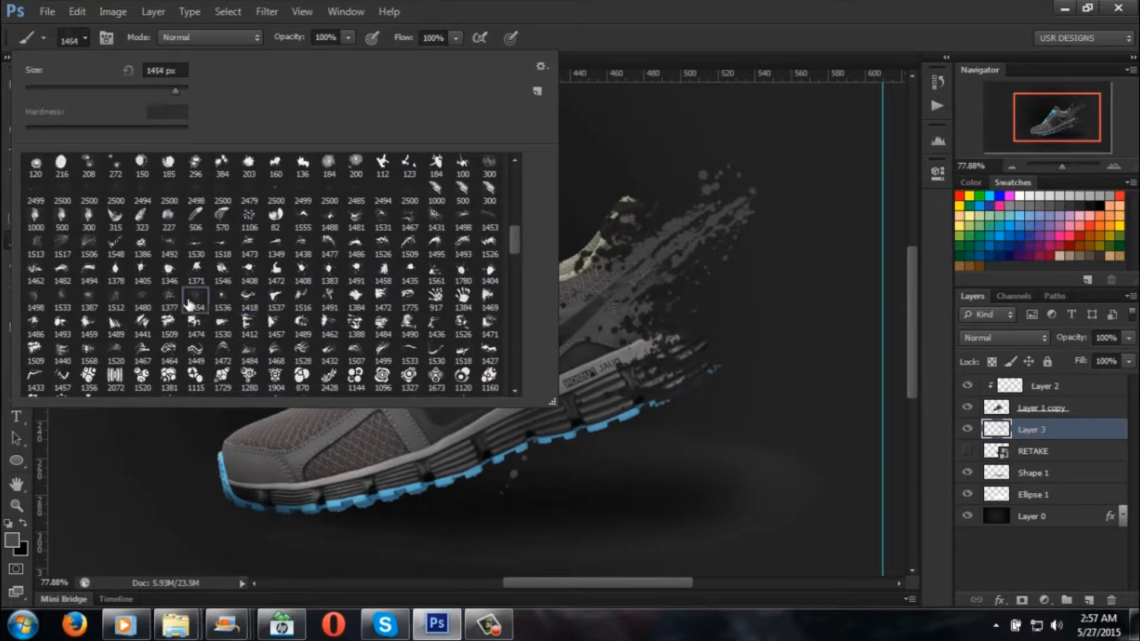
{"action": "left_click", "coordinate": [383, 249]}
{"action": "left_click", "coordinate": [415, 251]}
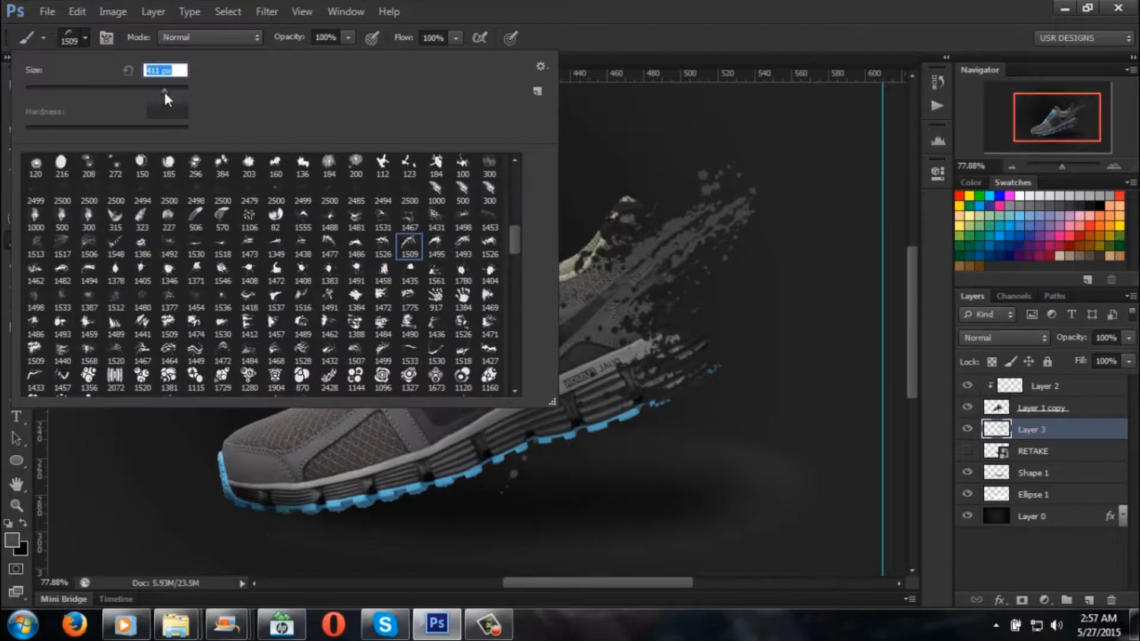
{"action": "left_click_drag", "start_coordinate": [157, 92], "coordinate": [155, 92]}
Step: Add a new layer above Layer 3 and stamp a lighter grey splatter trailing from the back of the sole
{"action": "left_click", "coordinate": [1088, 600]}
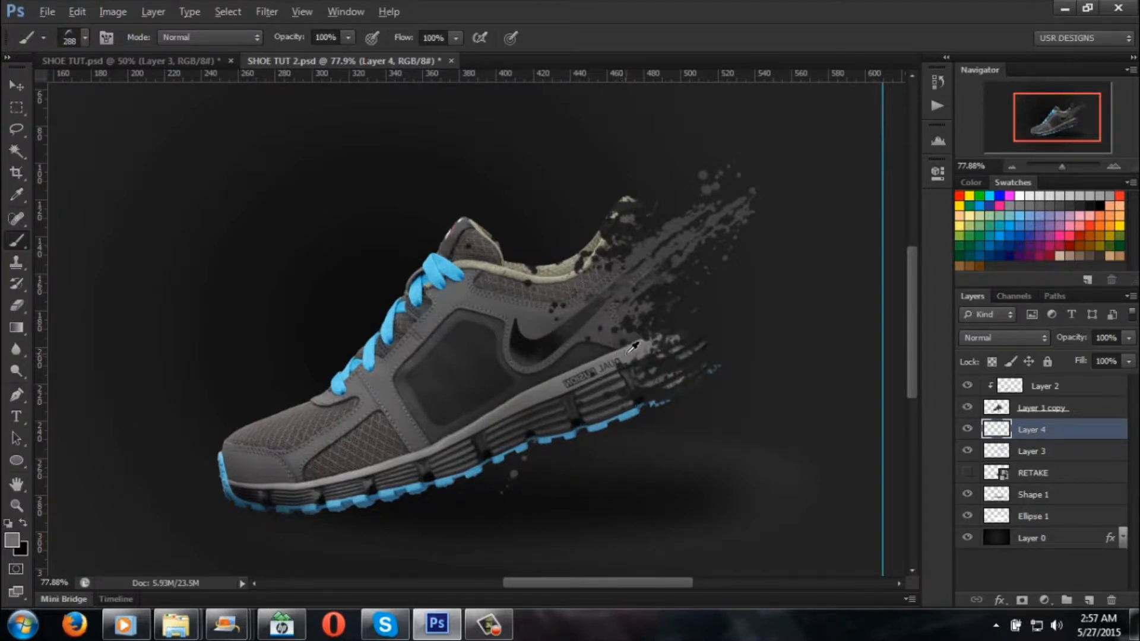
{"action": "left_click", "coordinate": [729, 329]}
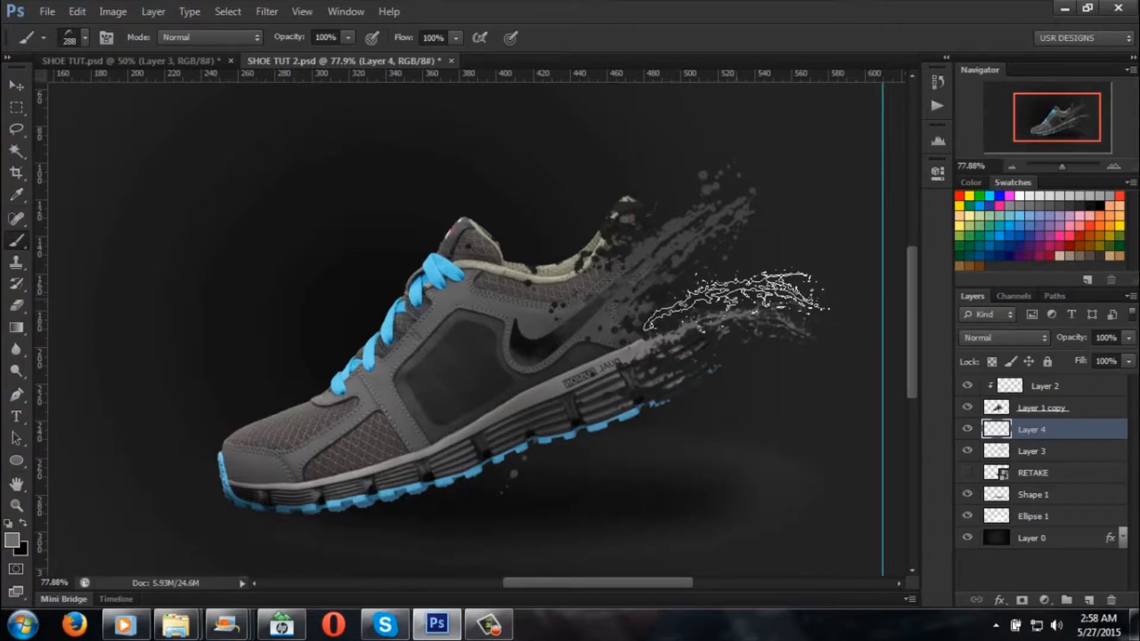
{"action": "left_click", "coordinate": [1087, 601]}
{"action": "left_click", "coordinate": [1035, 454]}
{"action": "left_click_drag", "start_coordinate": [1086, 430], "coordinate": [1110, 599]}
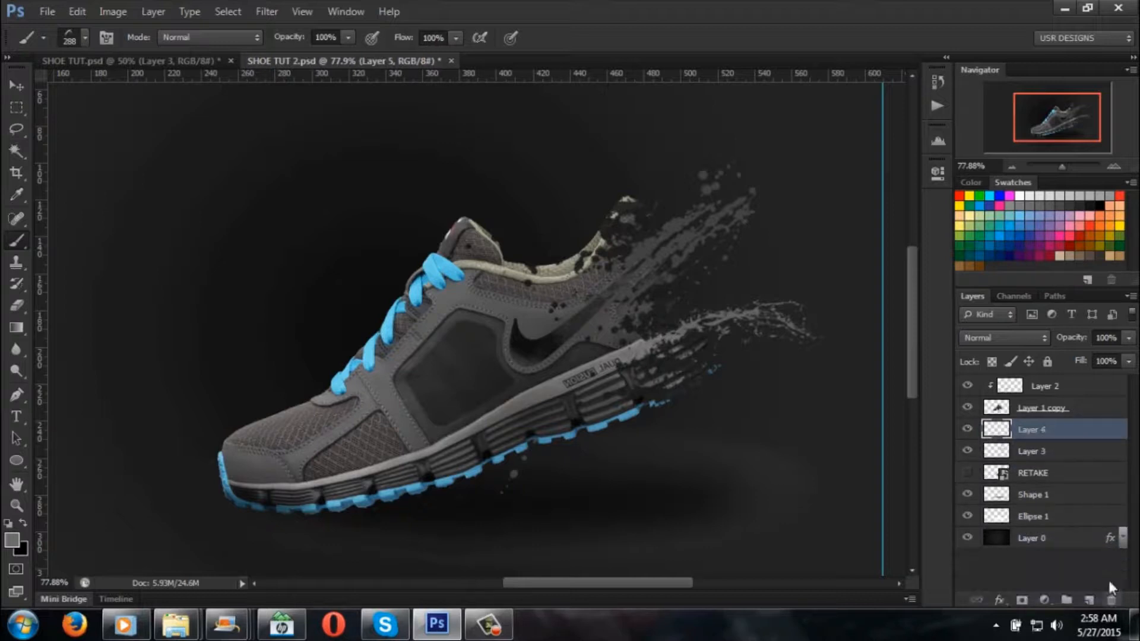
Step: Select Layer 3 and set up the Eraser with a soft round tip at 0% hardness and 150 px
{"action": "left_click", "coordinate": [1043, 451]}
{"action": "left_click", "coordinate": [688, 238]}
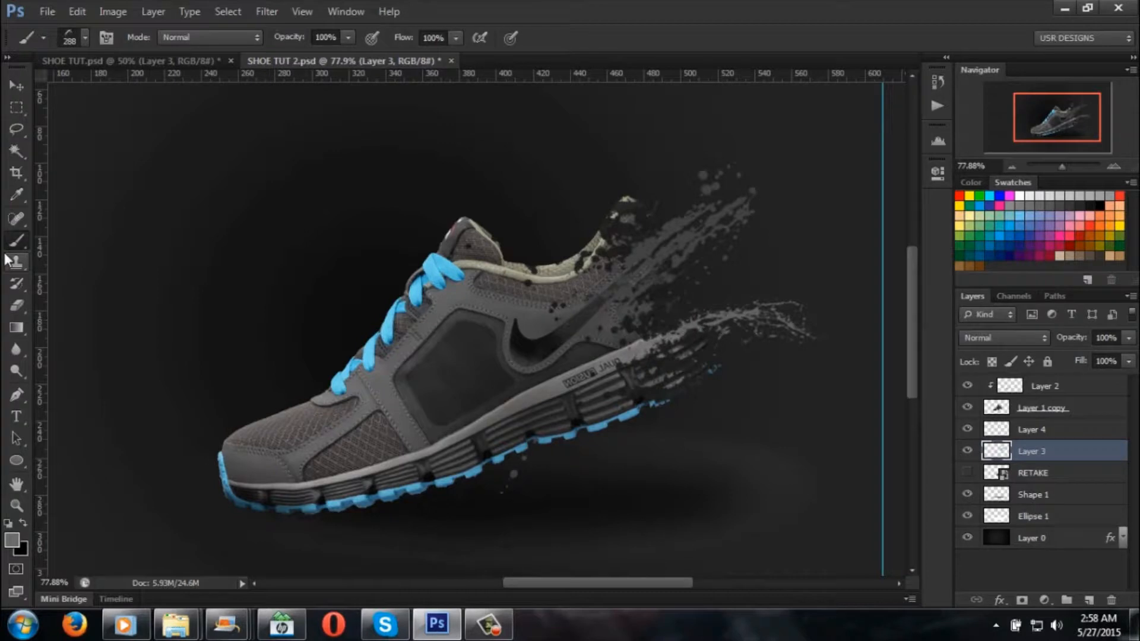
{"action": "left_click", "coordinate": [18, 307]}
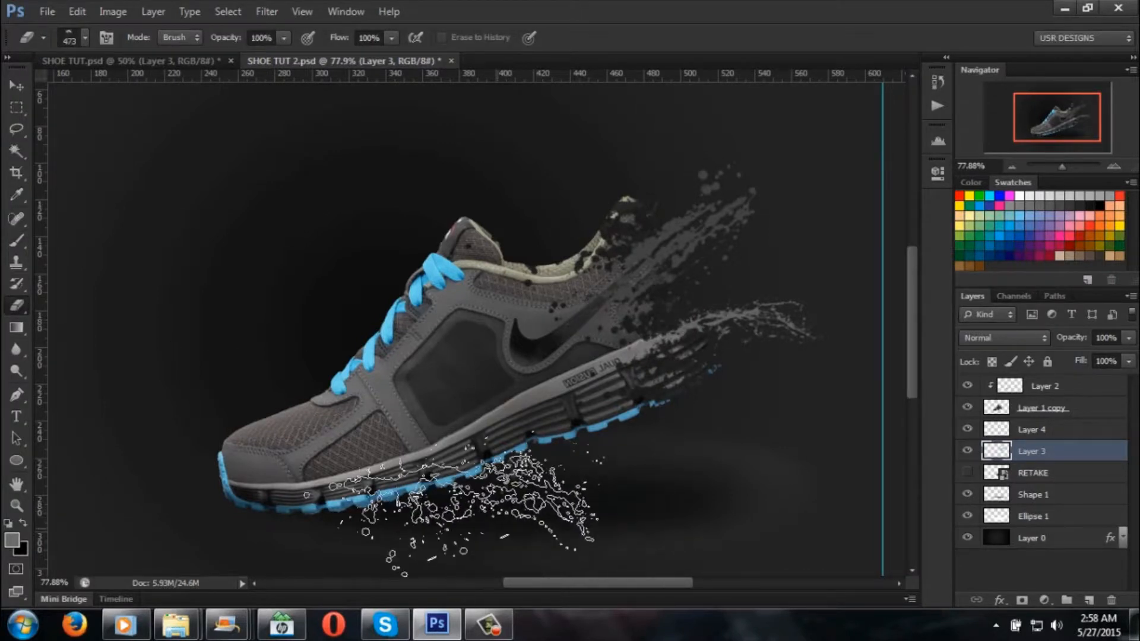
{"action": "right_click", "coordinate": [248, 140]}
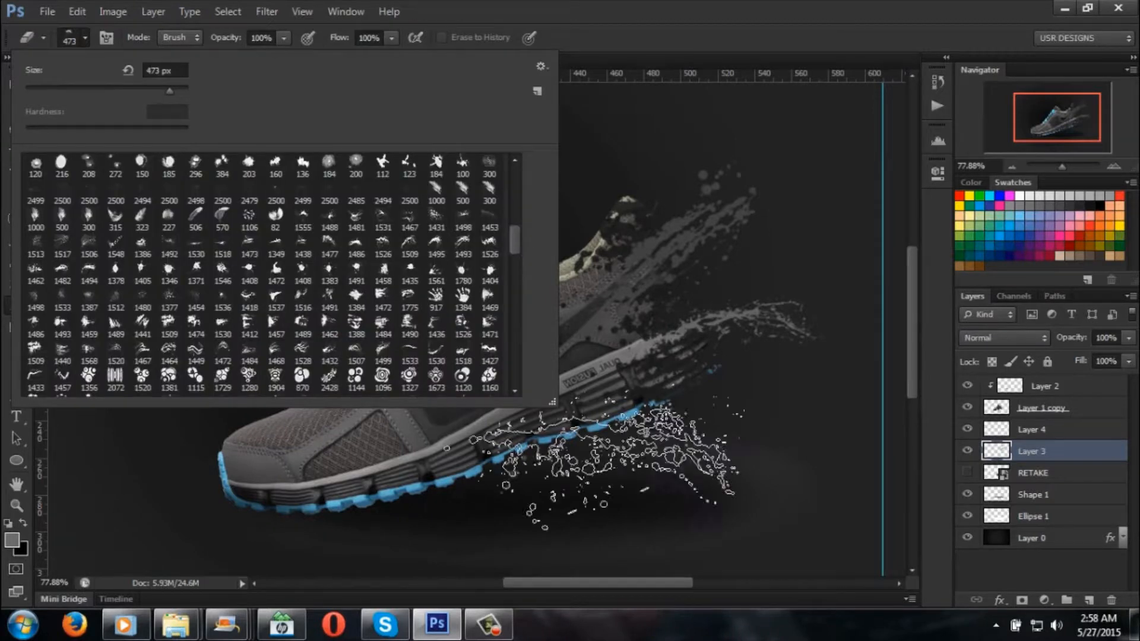
{"action": "left_click_drag", "start_coordinate": [518, 254], "coordinate": [519, 181]}
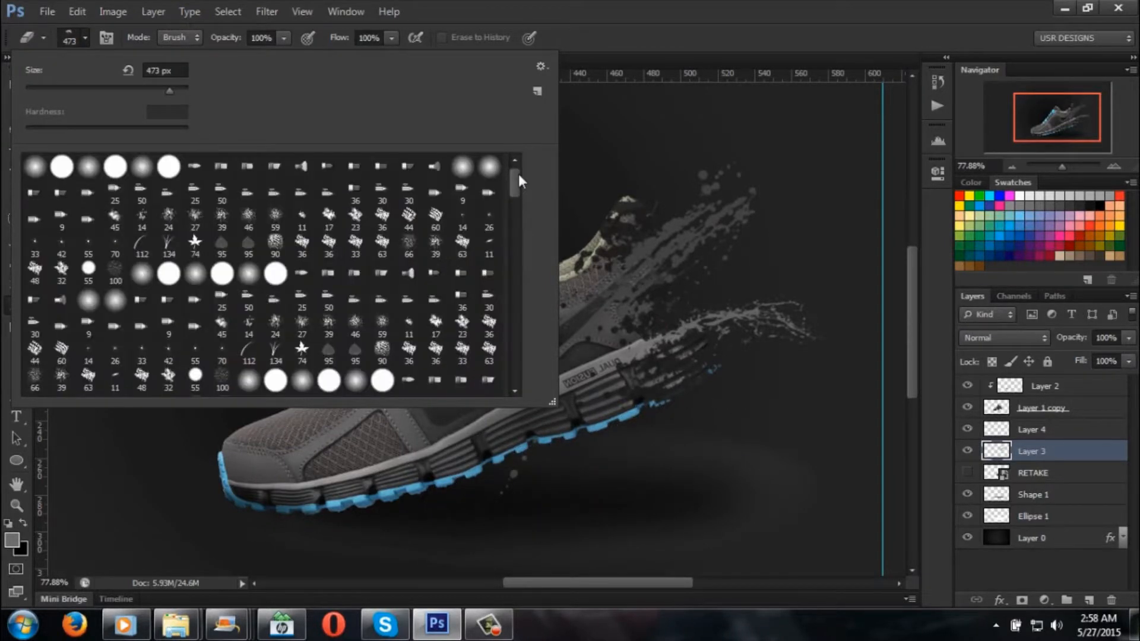
{"action": "left_click", "coordinate": [141, 168]}
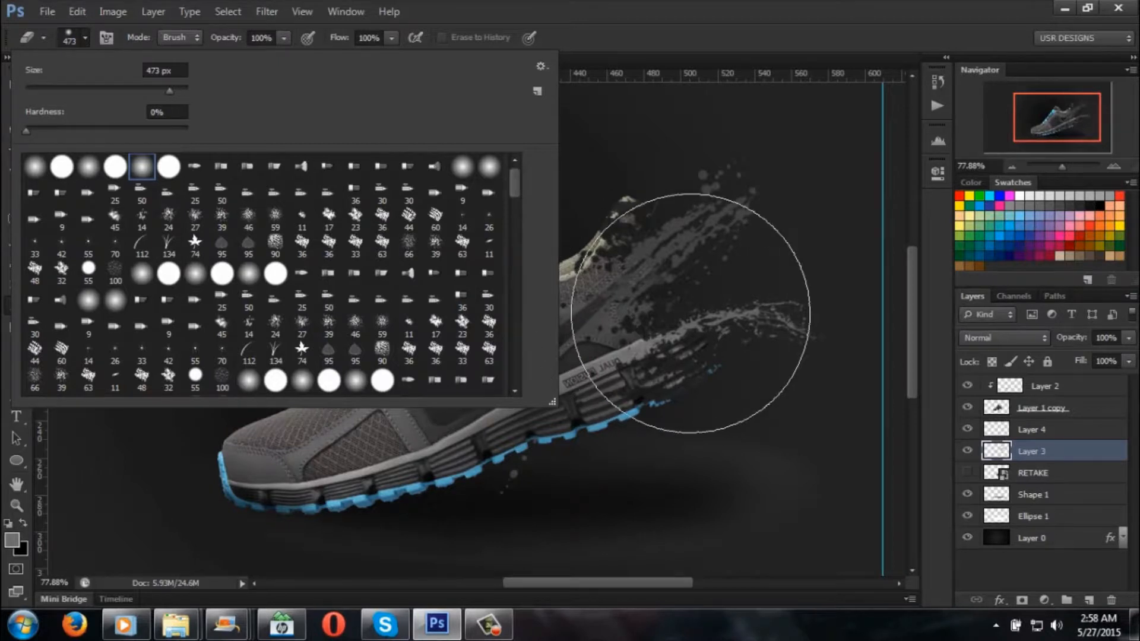
{"action": "left_click", "coordinate": [939, 338]}
{"action": "key", "text": "bracketleft"}
{"action": "key", "text": "bracketleft"}
{"action": "key", "text": "bracketleft"}
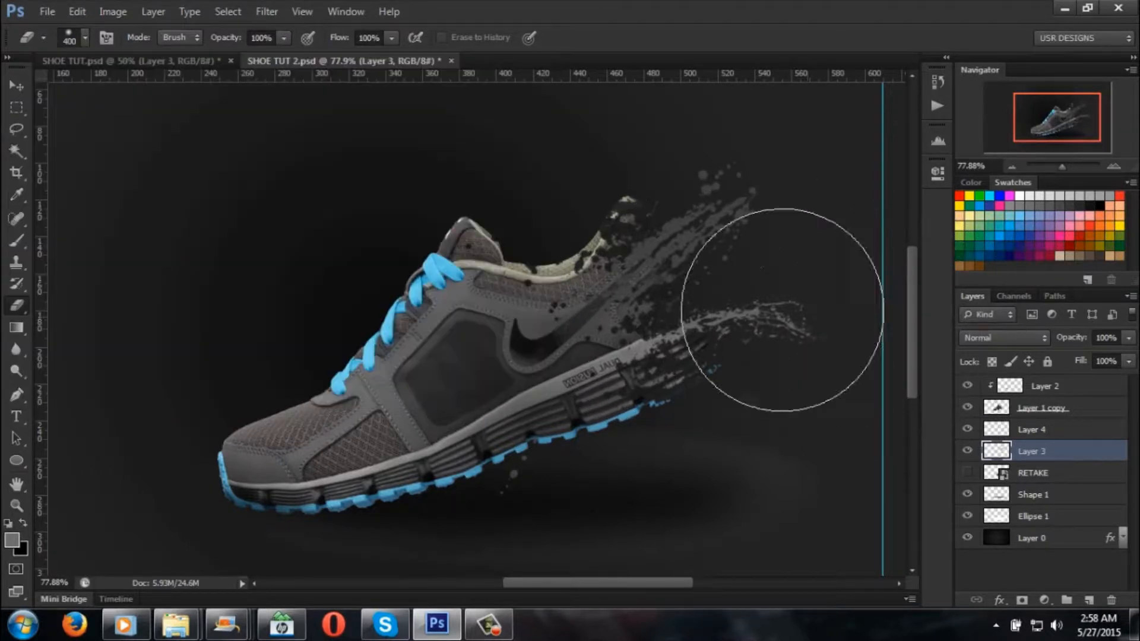
{"action": "key", "text": "bracketleft"}
{"action": "key", "text": "bracketleft"}
{"action": "key", "text": "bracketleft"}
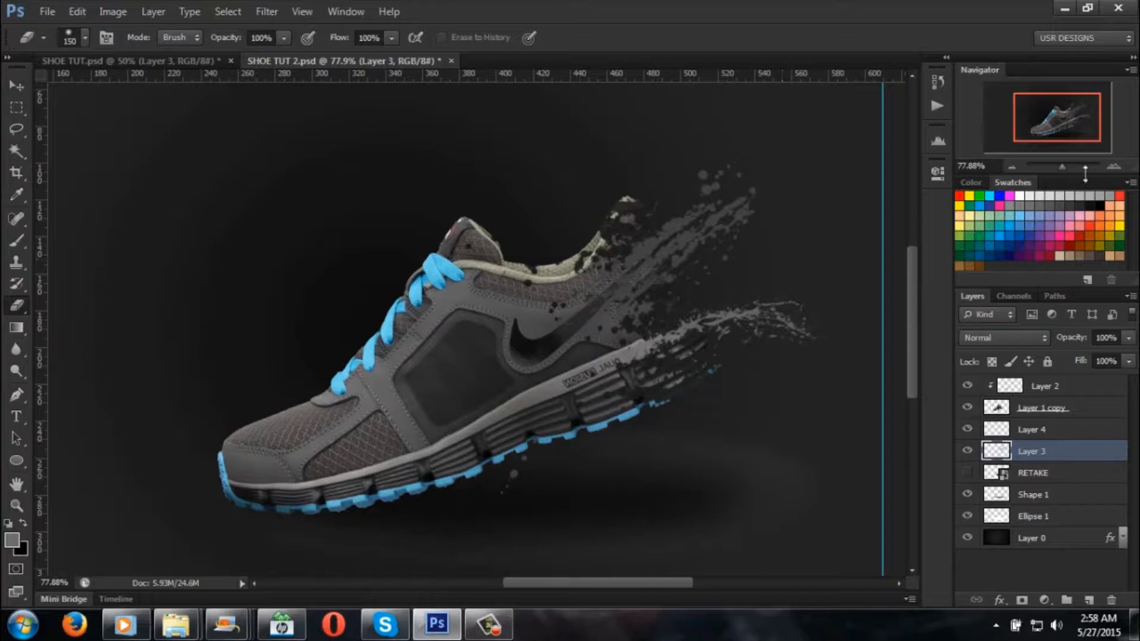
Step: Erase the stray splatter dots beneath the middle of the sole on Layer 3
{"action": "left_click_drag", "start_coordinate": [1065, 171], "coordinate": [1064, 167]}
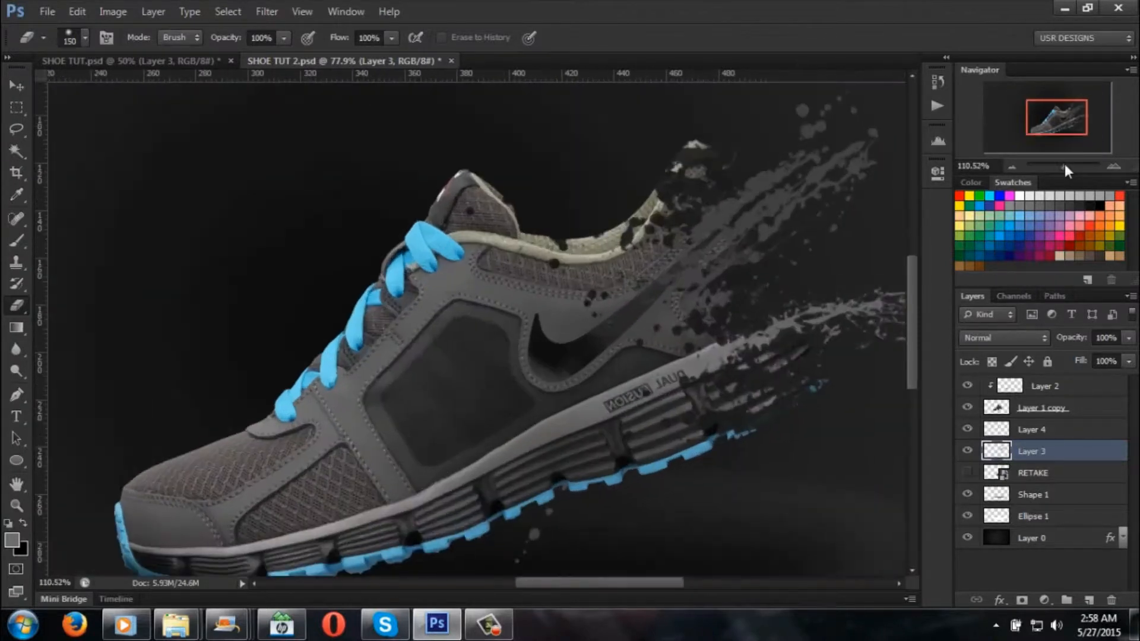
{"action": "scroll", "coordinate": [560, 407], "scroll_direction": "down", "scroll_amount": 3}
{"action": "mouse_move", "coordinate": [534, 402]}
{"action": "left_mouse_down"}
{"action": "mouse_move", "coordinate": [475, 461]}
{"action": "mouse_move", "coordinate": [528, 424]}
{"action": "mouse_move", "coordinate": [518, 393]}
{"action": "left_mouse_up"}
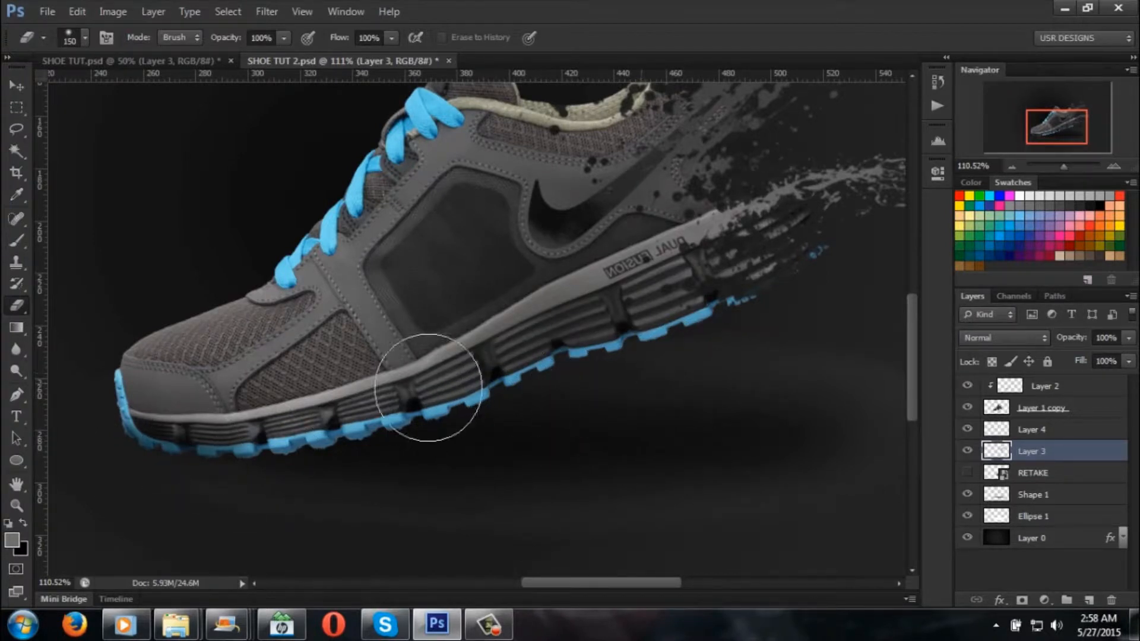
{"action": "scroll", "coordinate": [323, 300], "scroll_direction": "up", "scroll_amount": 1}
{"action": "scroll", "coordinate": [323, 299], "scroll_direction": "up", "scroll_amount": 4}
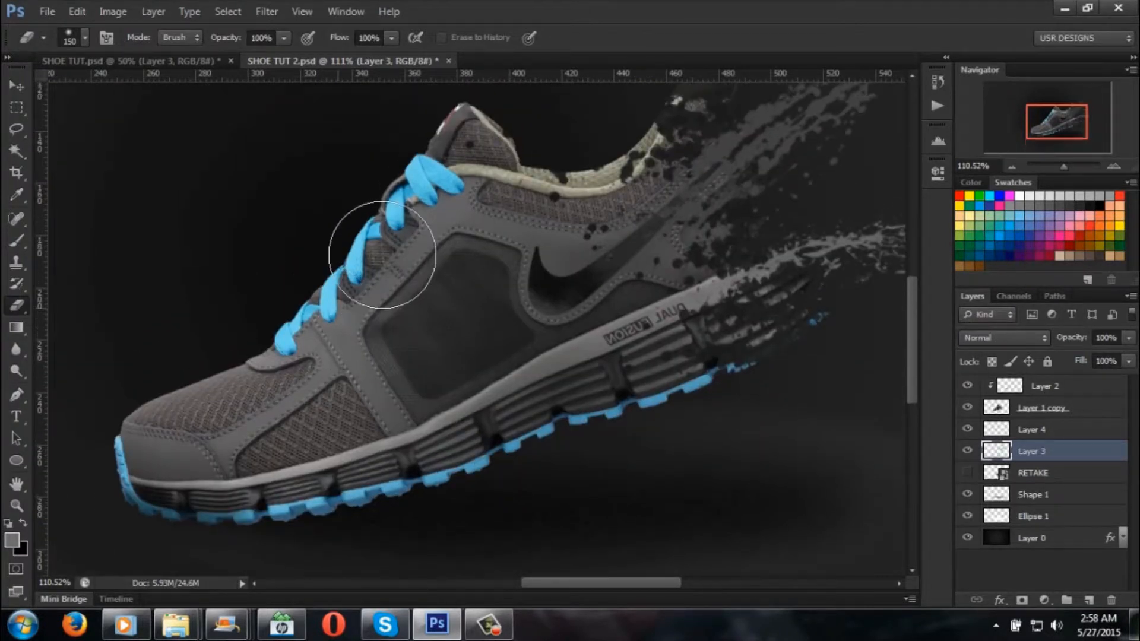
{"action": "left_click_drag", "start_coordinate": [1058, 172], "coordinate": [1061, 177]}
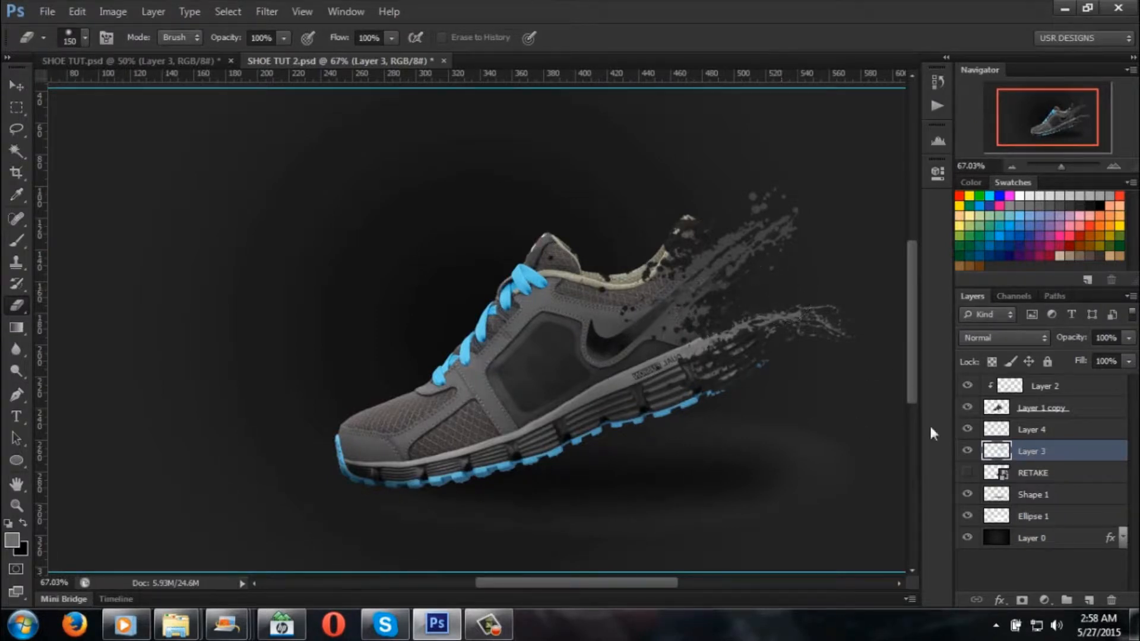
Step: Duplicate the Layer 3 splatter and switch to the Move tool with the copy selected
{"action": "left_click", "coordinate": [969, 451]}
{"action": "left_click", "coordinate": [969, 451]}
{"action": "mouse_move", "coordinate": [1060, 454]}
{"action": "left_mouse_down"}
{"action": "mouse_move", "coordinate": [1060, 564]}
{"action": "mouse_move", "coordinate": [1089, 599]}
{"action": "left_mouse_up"}
{"action": "key", "text": "v"}
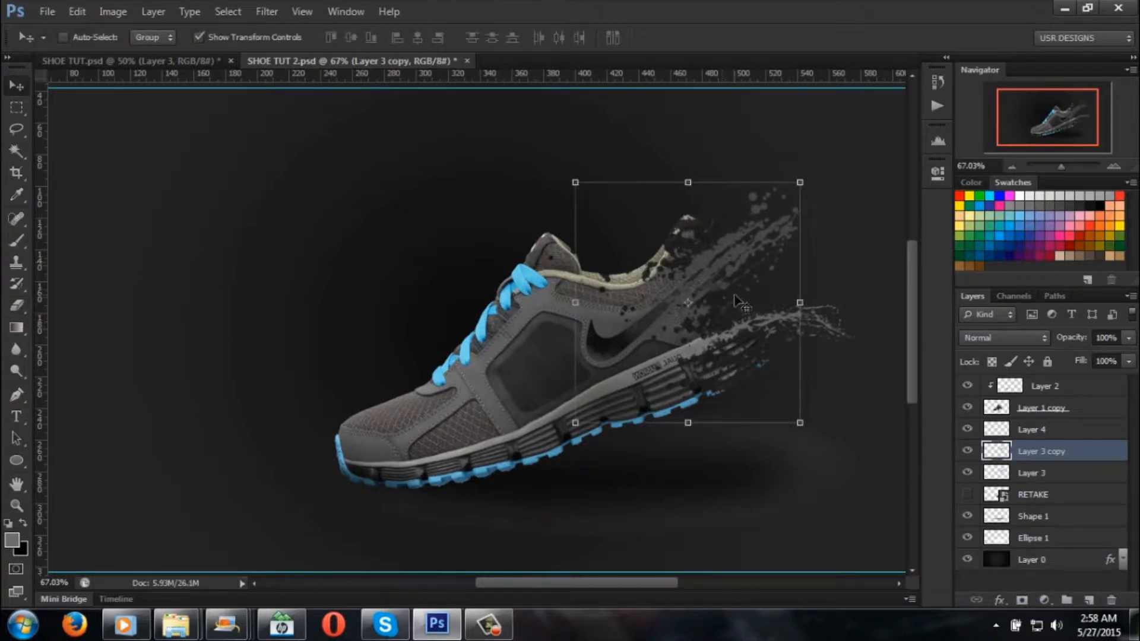
Step: Scale the Layer 3 copy to about 67%, rotate it to about -173.5°, place it over the heel gap, and apply the transformation
{"action": "left_click_drag", "start_coordinate": [739, 289], "coordinate": [701, 355]}
{"action": "left_click_drag", "start_coordinate": [786, 249], "coordinate": [467, 451]}
{"action": "left_click_drag", "start_coordinate": [750, 364], "coordinate": [851, 276]}
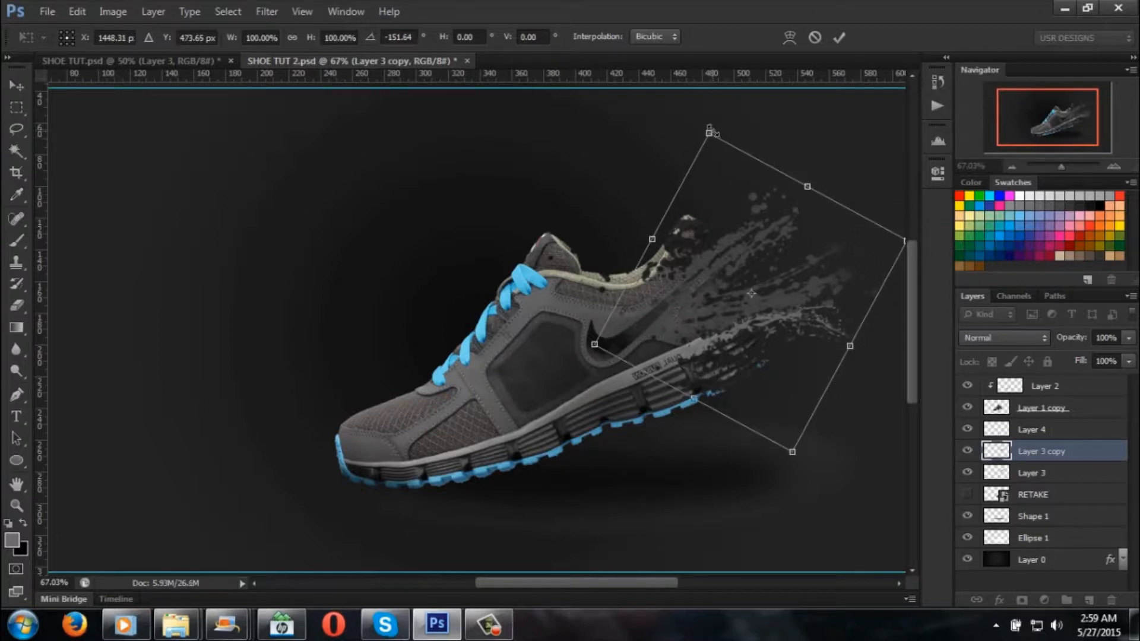
{"action": "left_click_drag", "start_coordinate": [711, 132], "coordinate": [774, 228]}
{"action": "left_click_drag", "start_coordinate": [807, 345], "coordinate": [792, 300]}
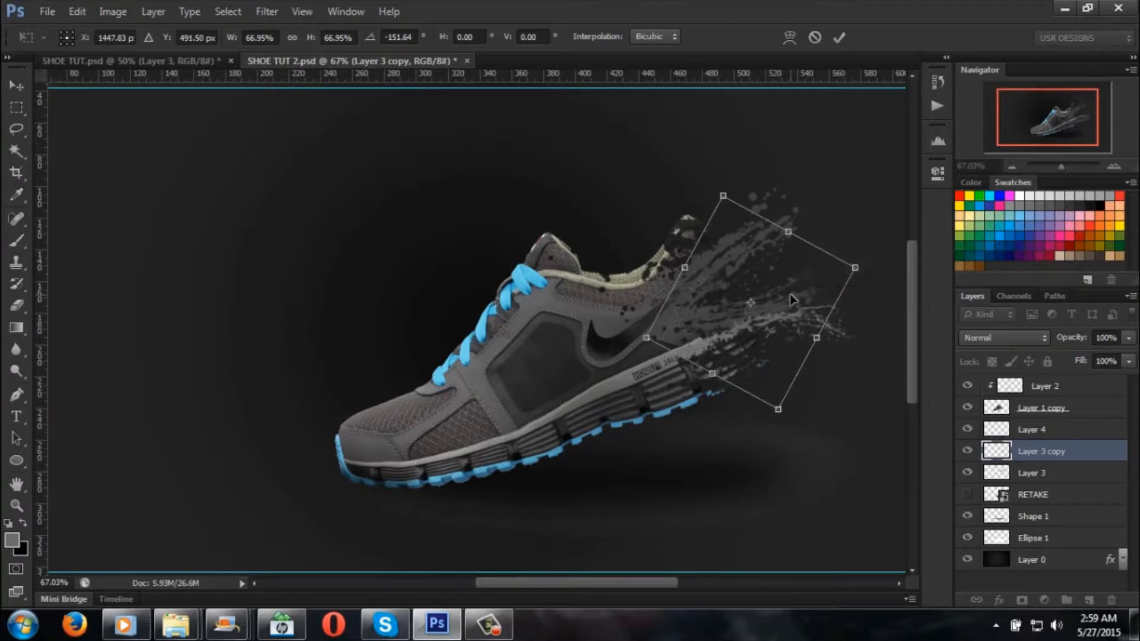
{"action": "left_click_drag", "start_coordinate": [892, 252], "coordinate": [872, 189]}
{"action": "left_click_drag", "start_coordinate": [815, 297], "coordinate": [760, 315]}
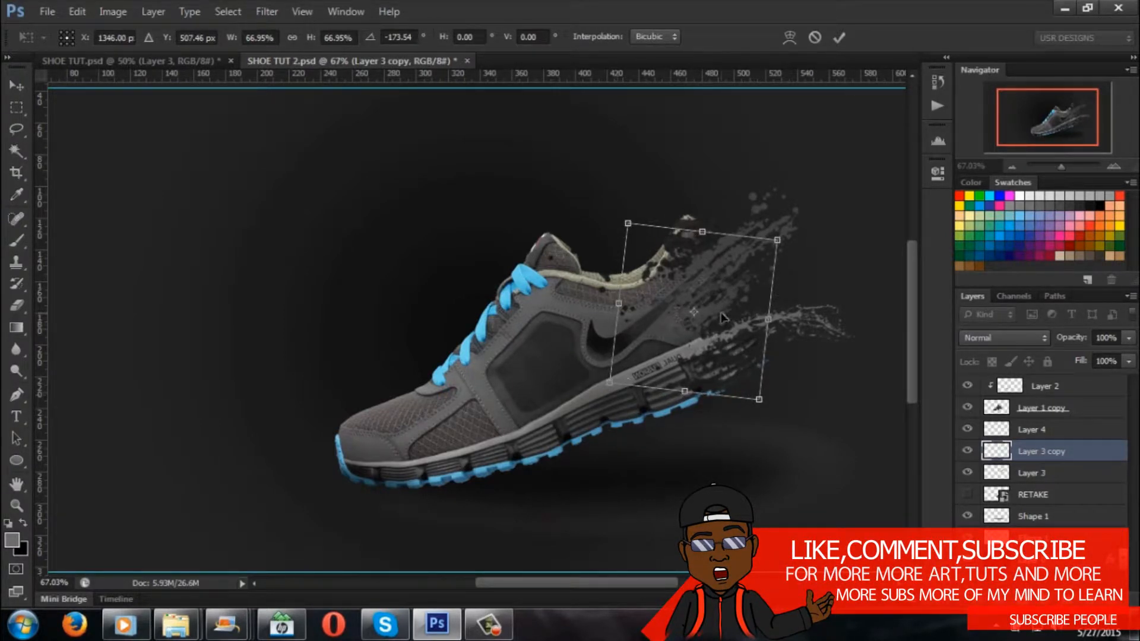
{"action": "left_click", "coordinate": [17, 85]}
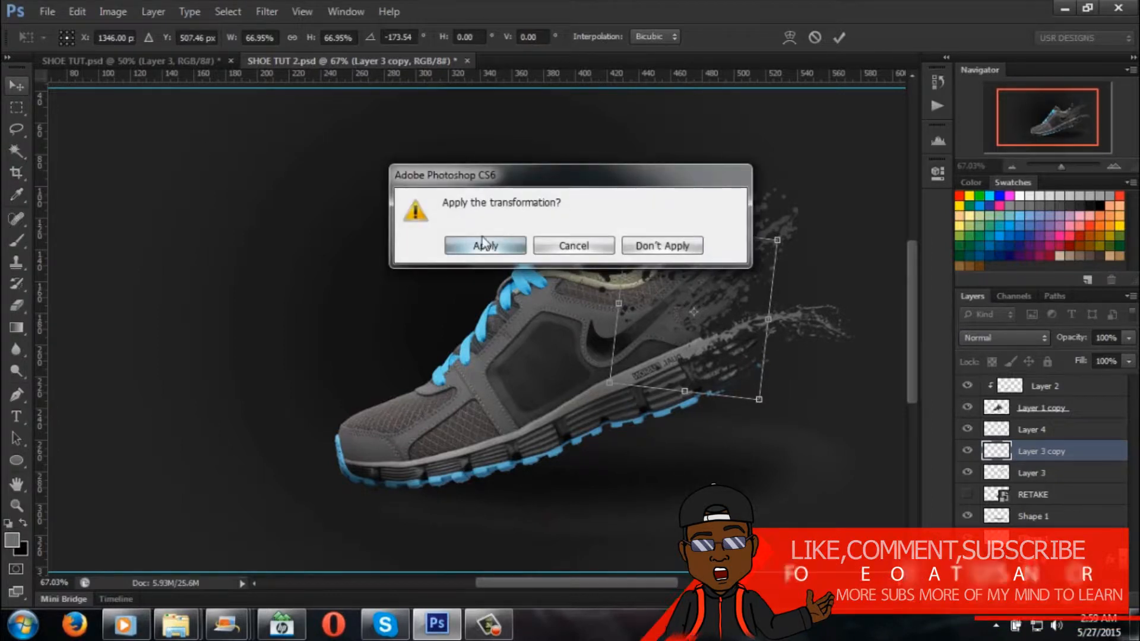
{"action": "left_click", "coordinate": [486, 254]}
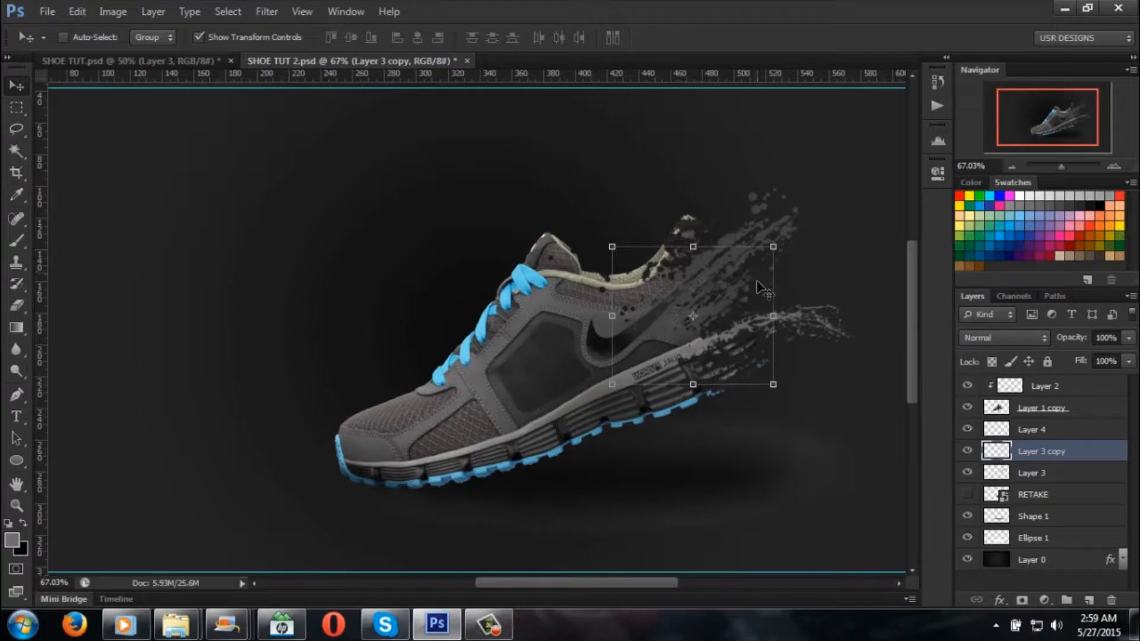
{"action": "left_click", "coordinate": [18, 108]}
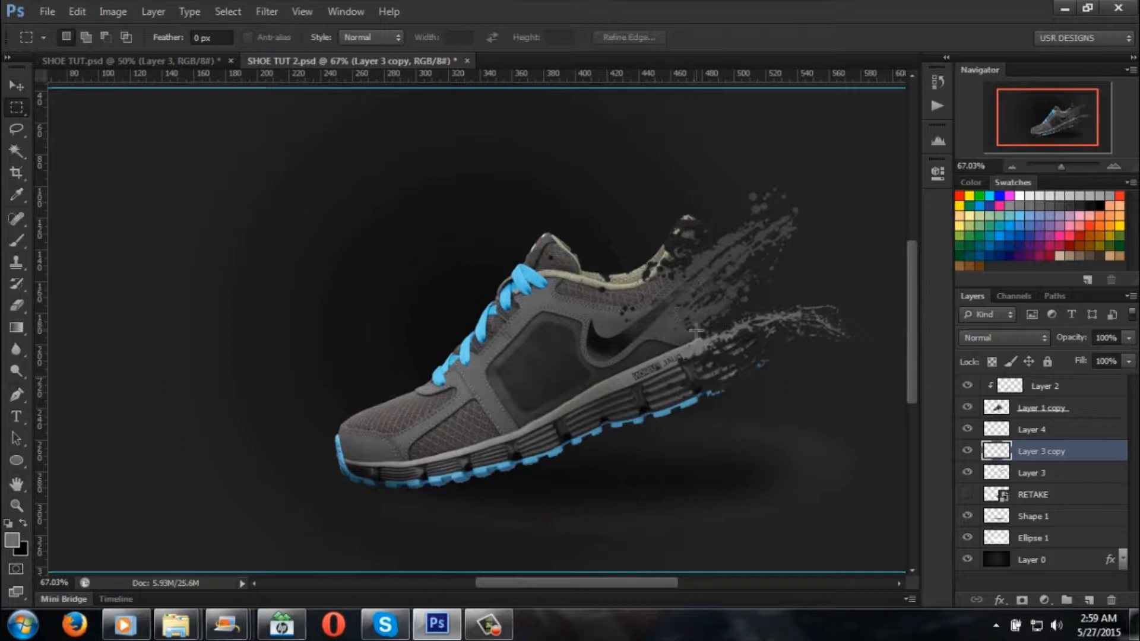
Step: Check the reference shoe in SHOE TUT.psd, return to SHOE TUT 2.psd and set up the Brush with the 1431 px splatter tip at 288 px
{"action": "left_click", "coordinate": [169, 61]}
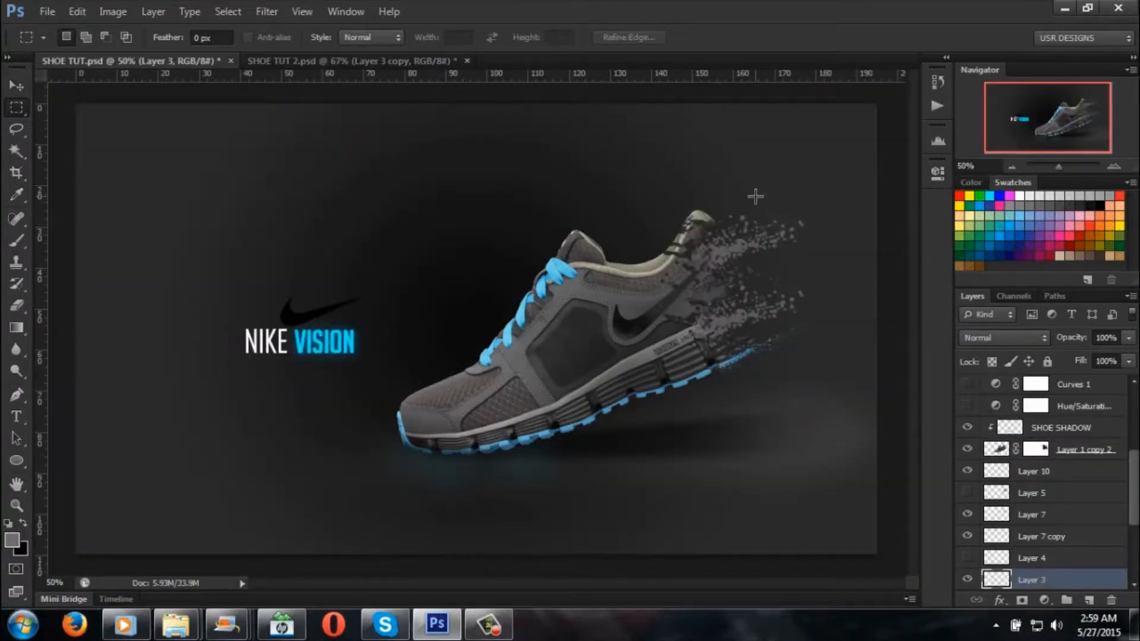
{"action": "left_click", "coordinate": [308, 61]}
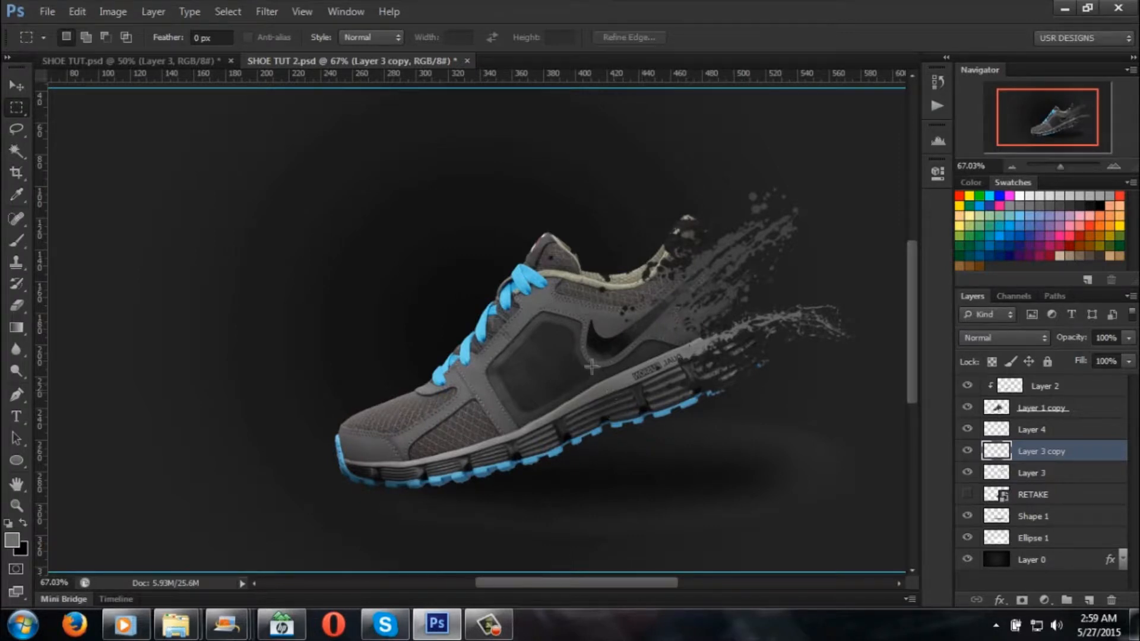
{"action": "left_click", "coordinate": [20, 242]}
{"action": "left_click", "coordinate": [86, 40]}
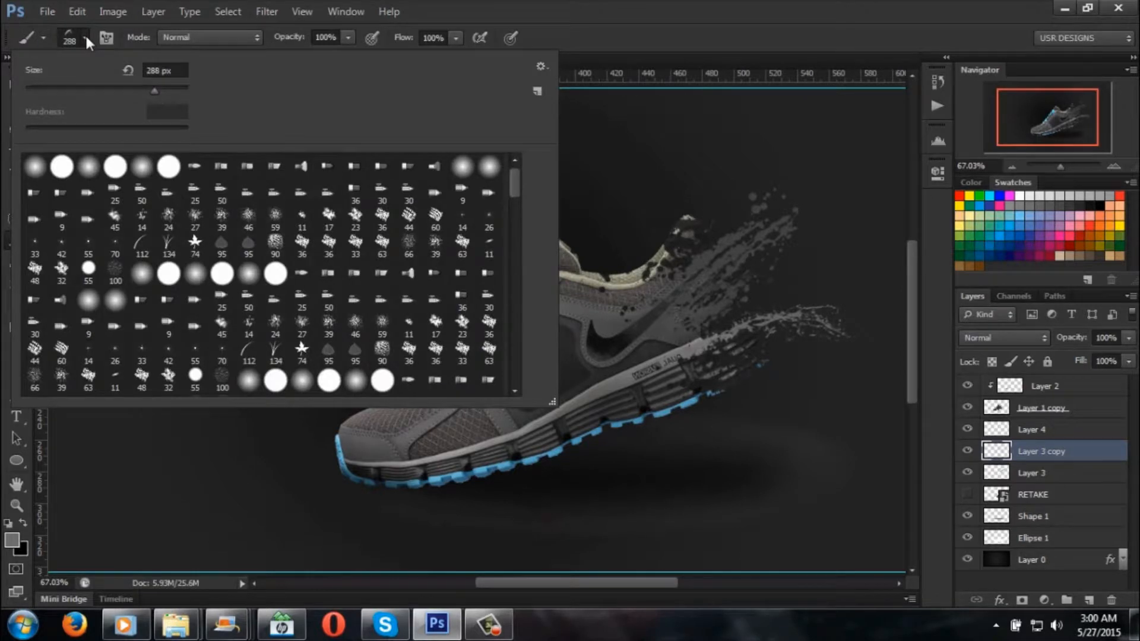
{"action": "scroll", "coordinate": [344, 262], "scroll_direction": "down", "scroll_amount": 5}
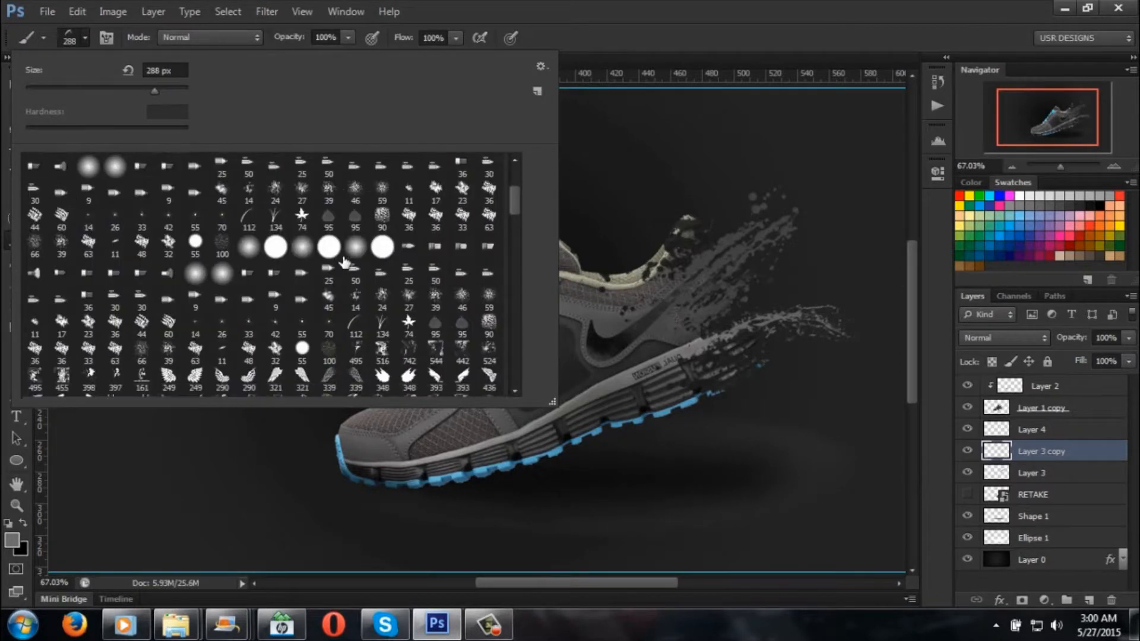
{"action": "scroll", "coordinate": [345, 261], "scroll_direction": "down", "scroll_amount": 4}
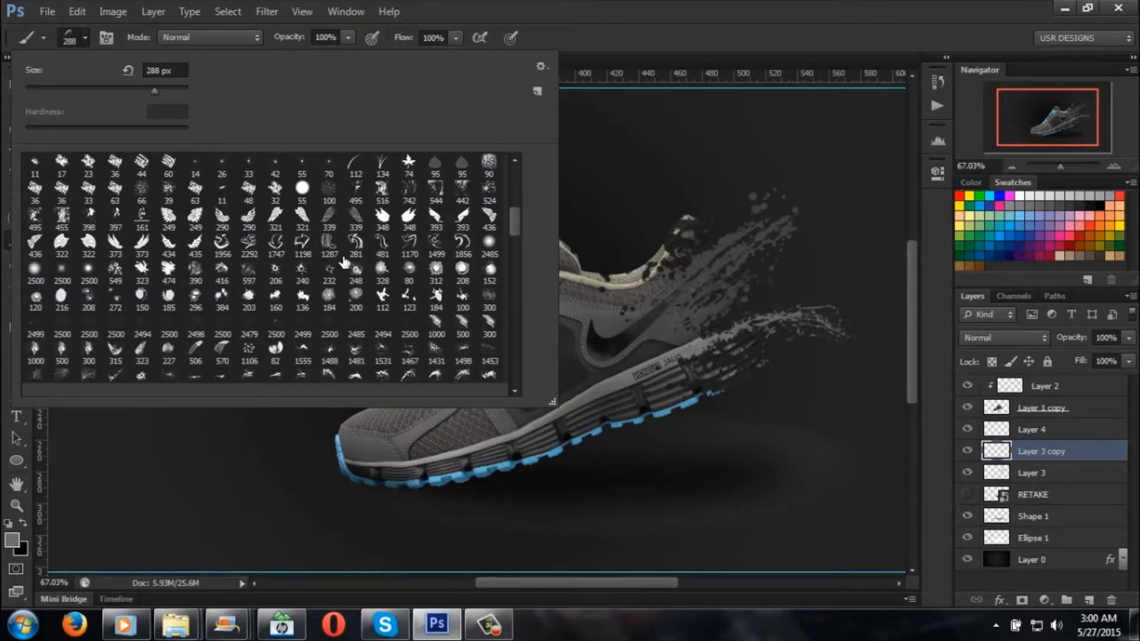
{"action": "scroll", "coordinate": [345, 265], "scroll_direction": "down", "scroll_amount": 4}
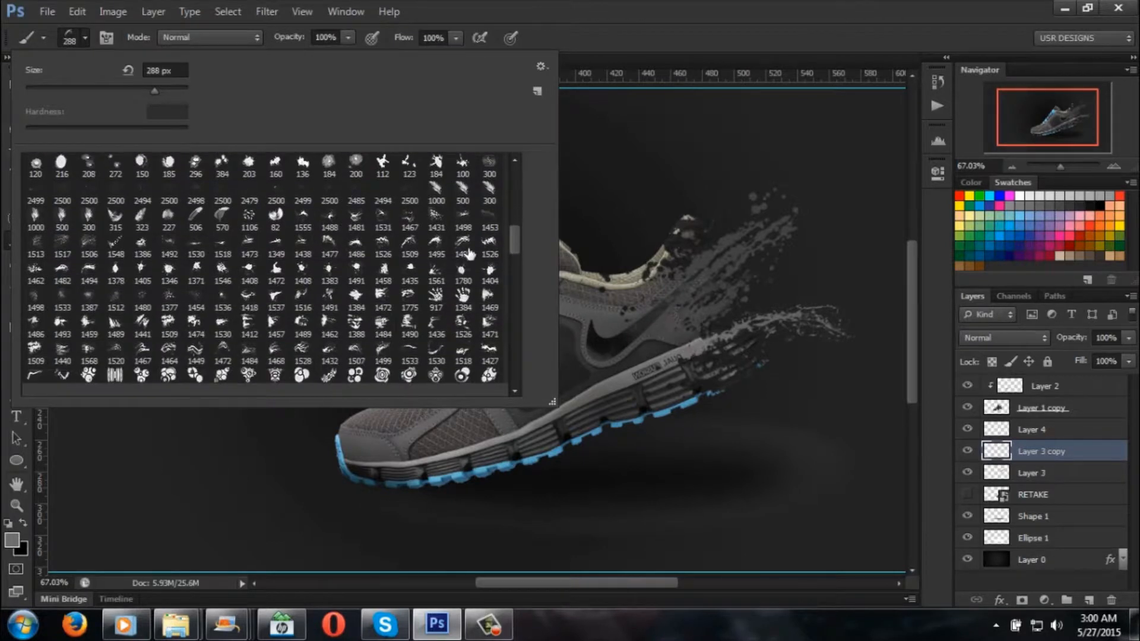
{"action": "left_click", "coordinate": [463, 312]}
{"action": "scroll", "coordinate": [440, 262], "scroll_direction": "down", "scroll_amount": 2}
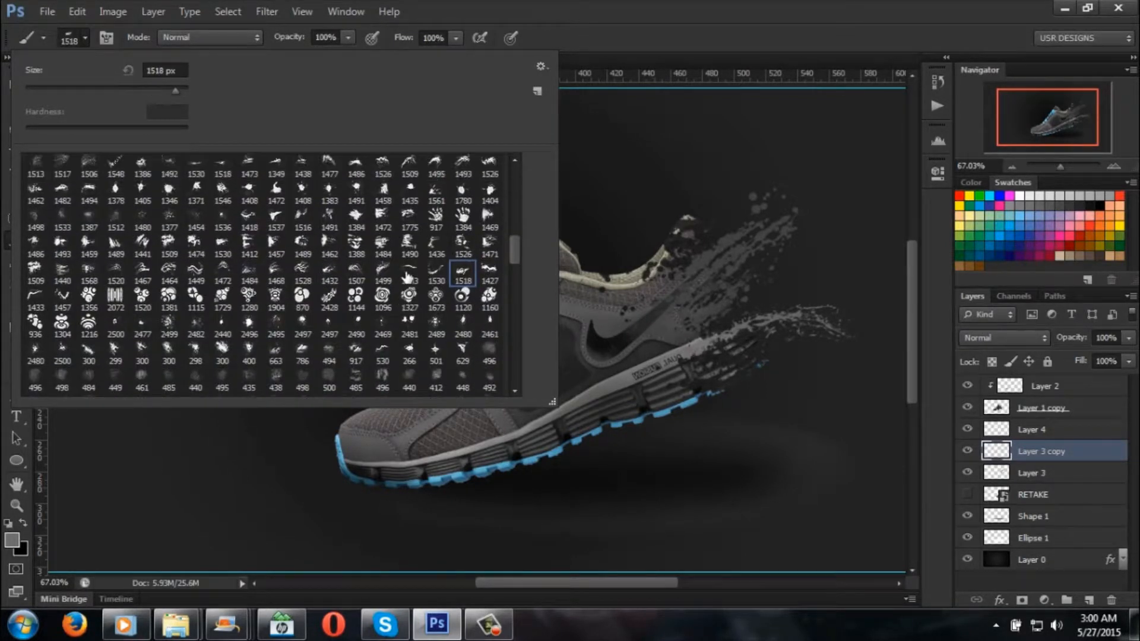
{"action": "scroll", "coordinate": [442, 249], "scroll_direction": "up", "scroll_amount": 1}
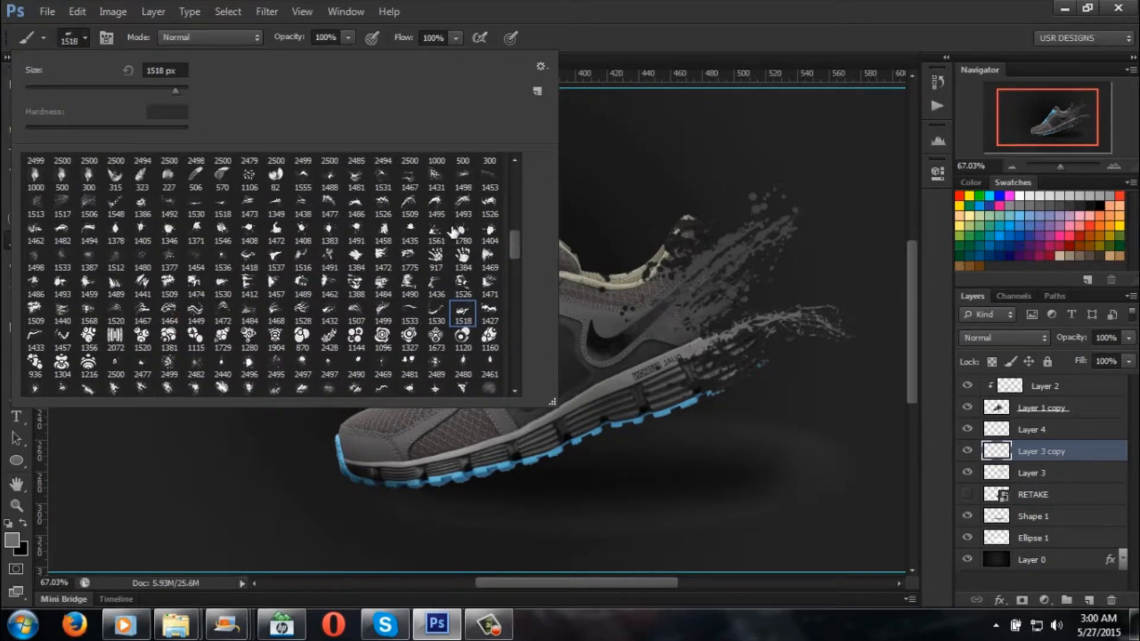
{"action": "left_click", "coordinate": [409, 205]}
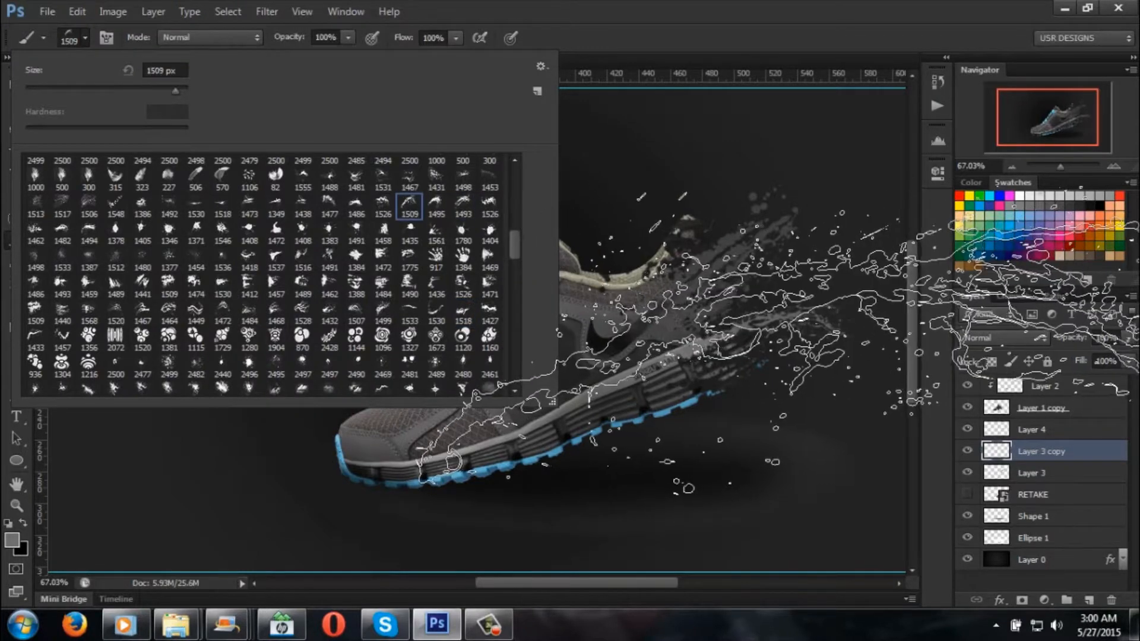
{"action": "left_click", "coordinate": [436, 178]}
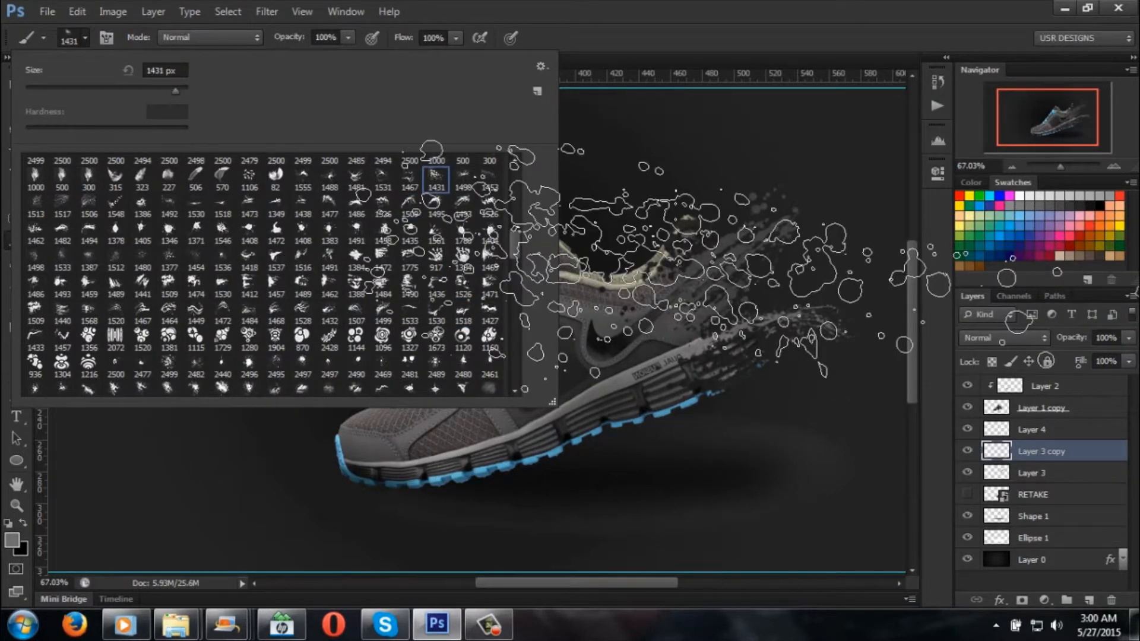
{"action": "left_click", "coordinate": [467, 188]}
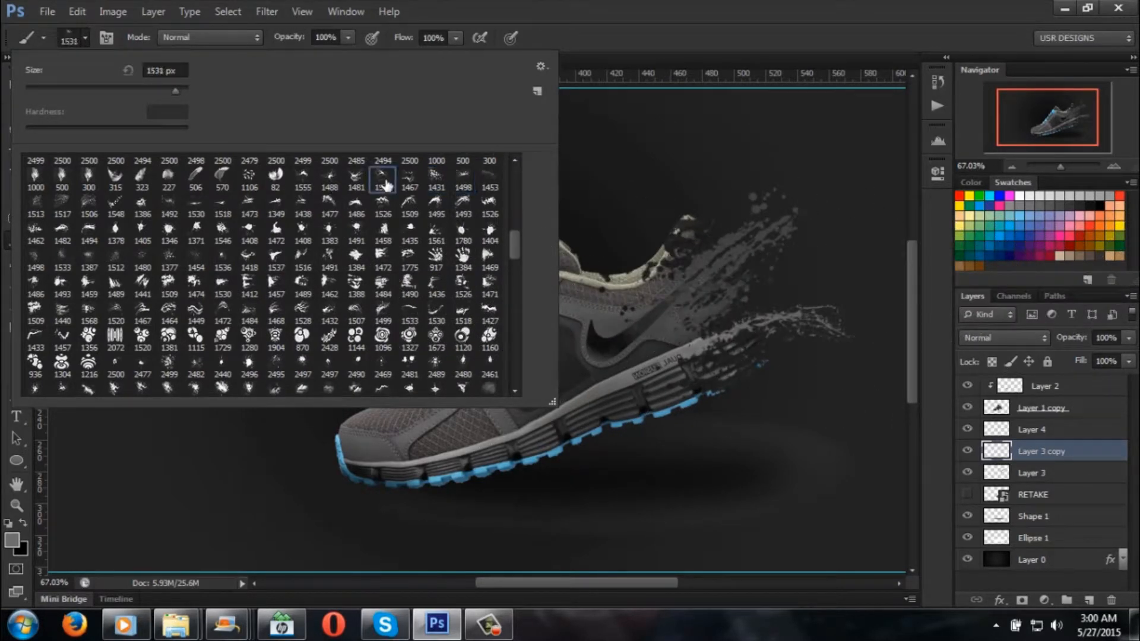
{"action": "left_click", "coordinate": [410, 176]}
{"action": "left_click", "coordinate": [437, 176]}
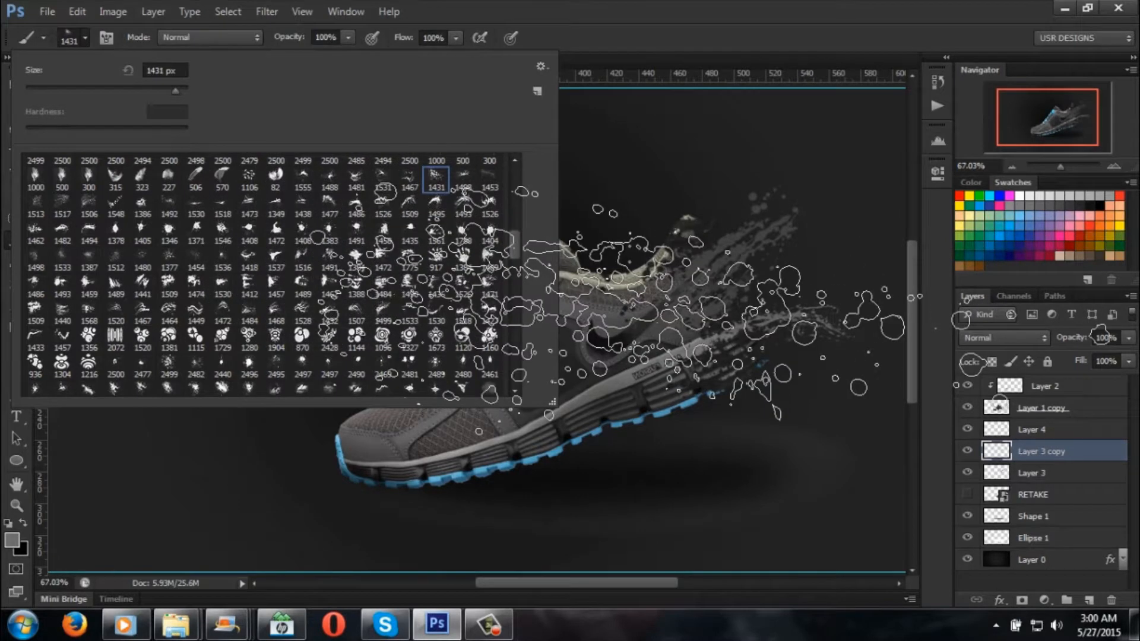
{"action": "left_click_drag", "start_coordinate": [156, 91], "coordinate": [154, 92]}
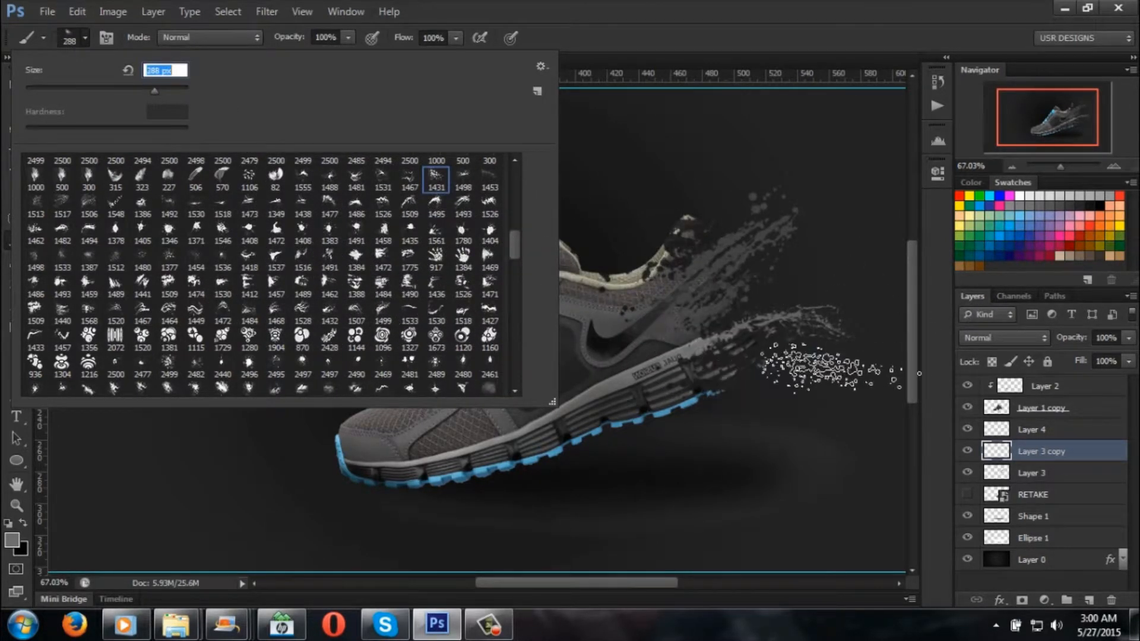
{"action": "key", "text": "Return"}
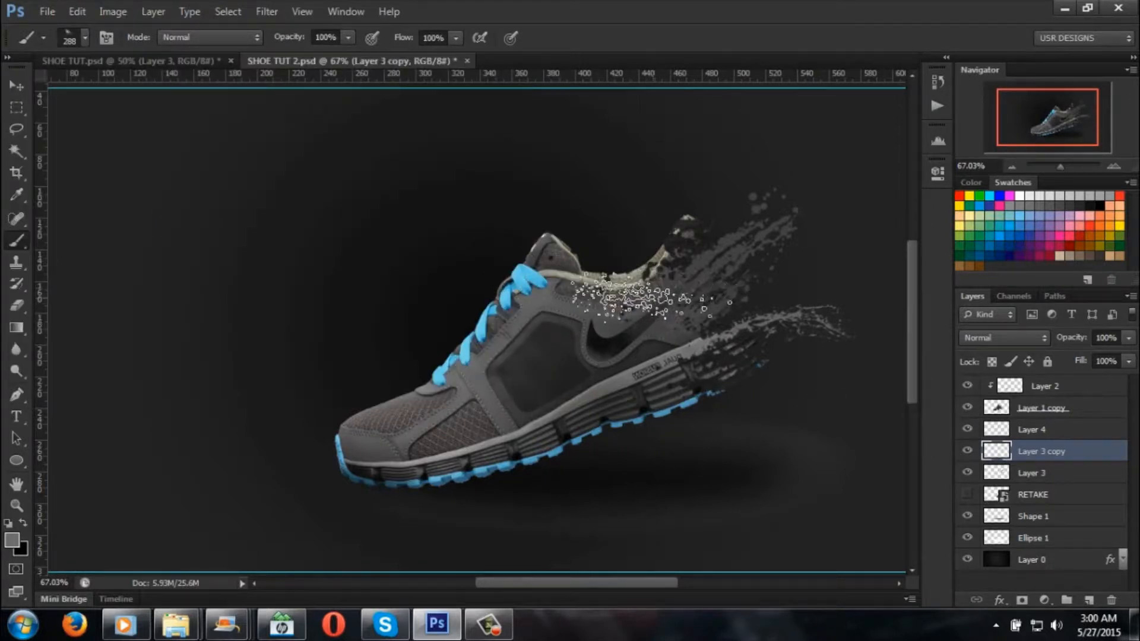
Step: Sample the beige colour from the heel lining and stamp one splatter above the collar on a new layer above Layer 4
{"action": "left_click", "coordinate": [677, 252]}
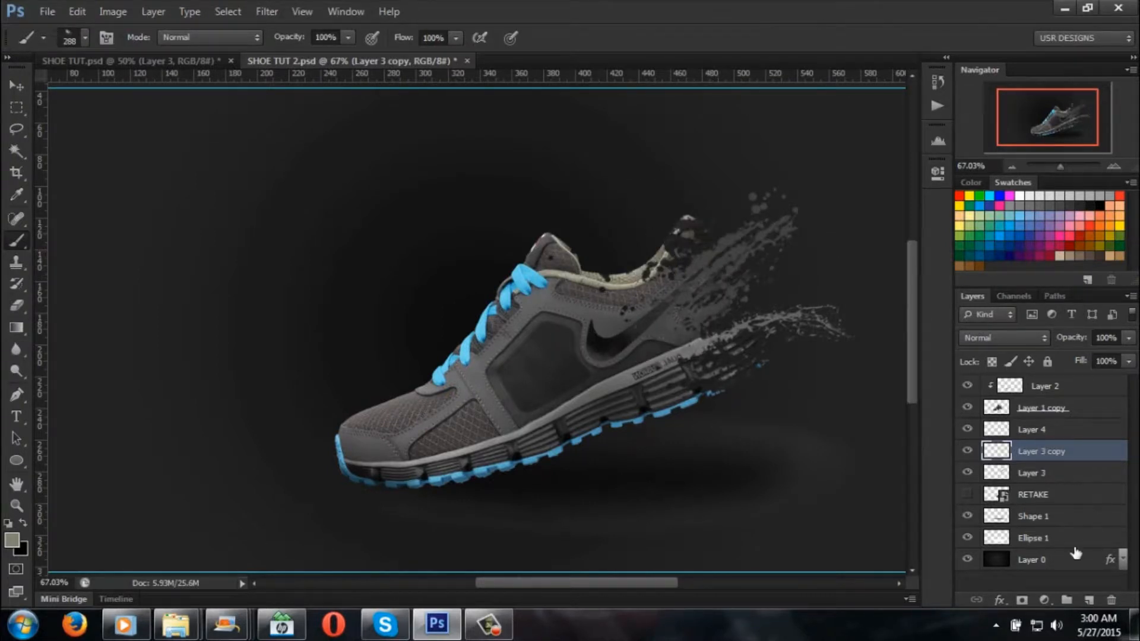
{"action": "left_click", "coordinate": [1077, 430]}
{"action": "left_click", "coordinate": [1089, 600]}
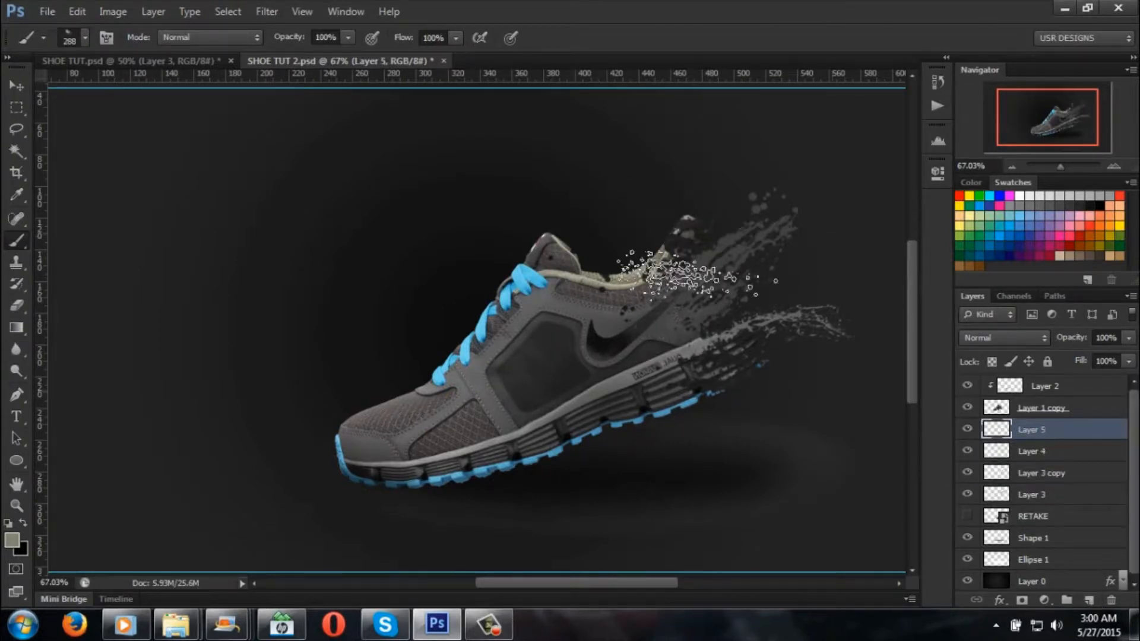
{"action": "left_click", "coordinate": [677, 226]}
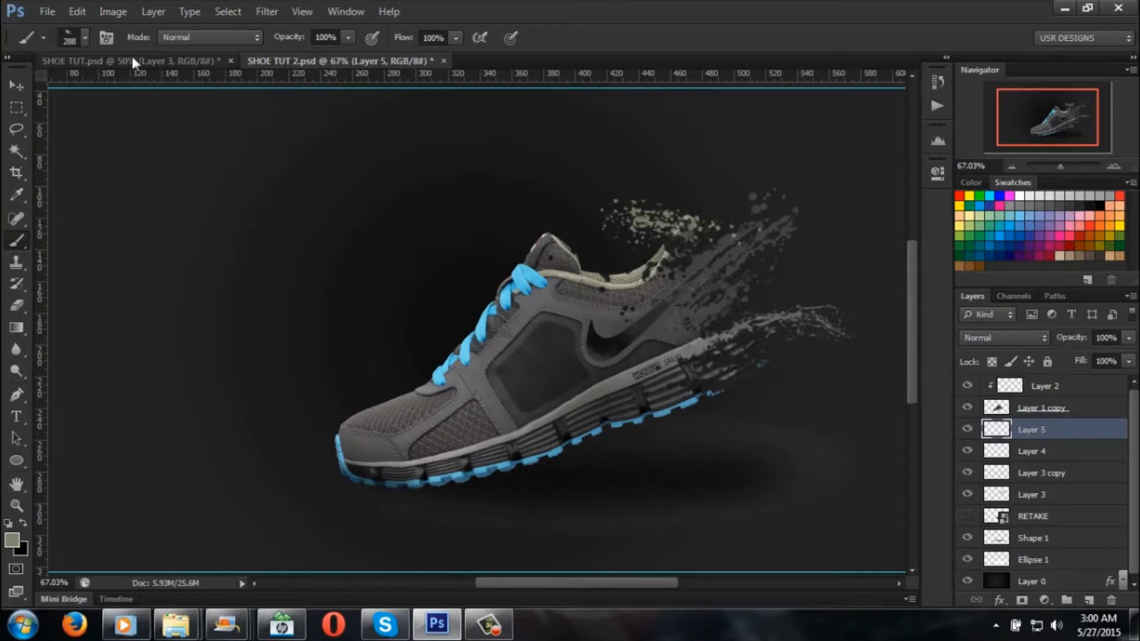
Step: Rotate the beige splatter to about -63.55°, place it along the back of the collar, and apply the transformation
{"action": "left_click", "coordinate": [17, 86]}
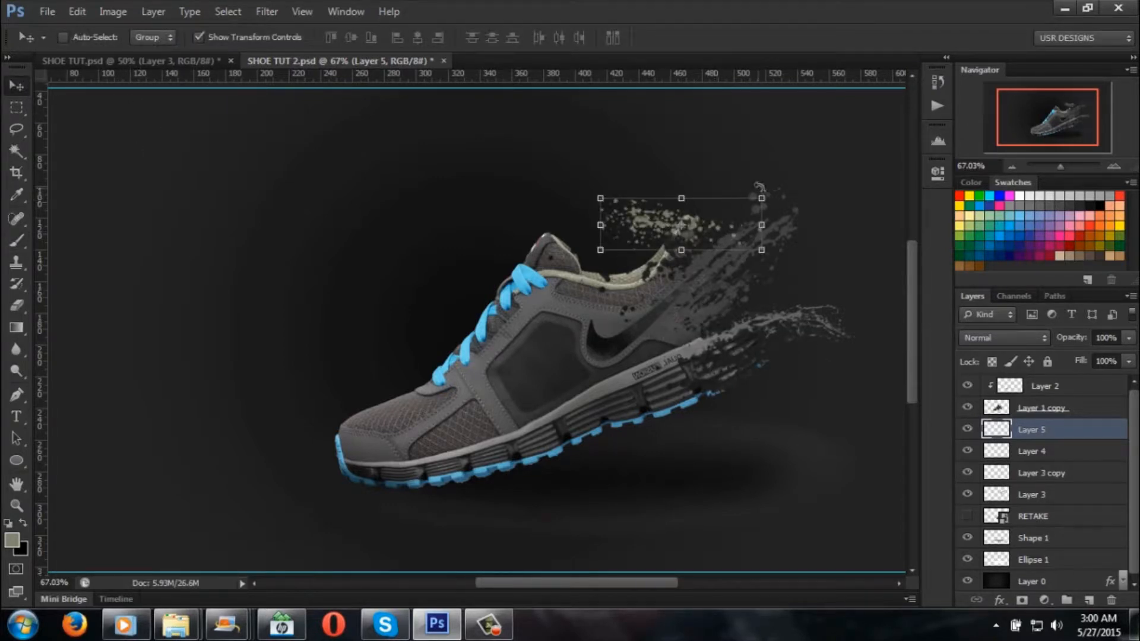
{"action": "left_click_drag", "start_coordinate": [771, 188], "coordinate": [677, 139]}
{"action": "left_click_drag", "start_coordinate": [689, 221], "coordinate": [633, 236]}
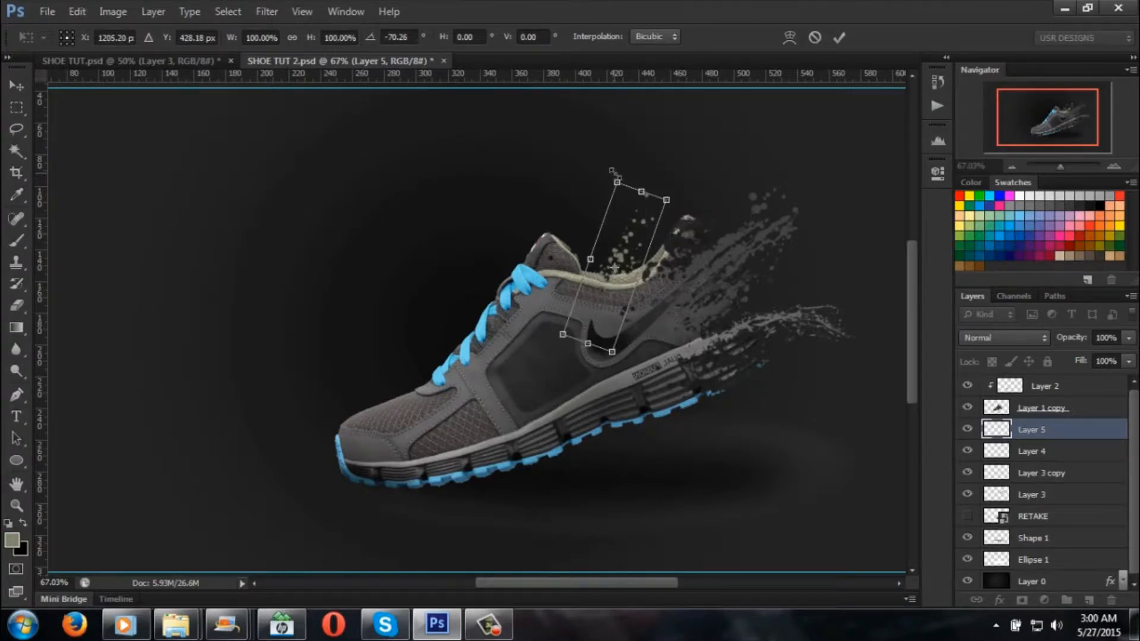
{"action": "left_click_drag", "start_coordinate": [618, 167], "coordinate": [631, 168]}
{"action": "left_click_drag", "start_coordinate": [634, 235], "coordinate": [639, 237]}
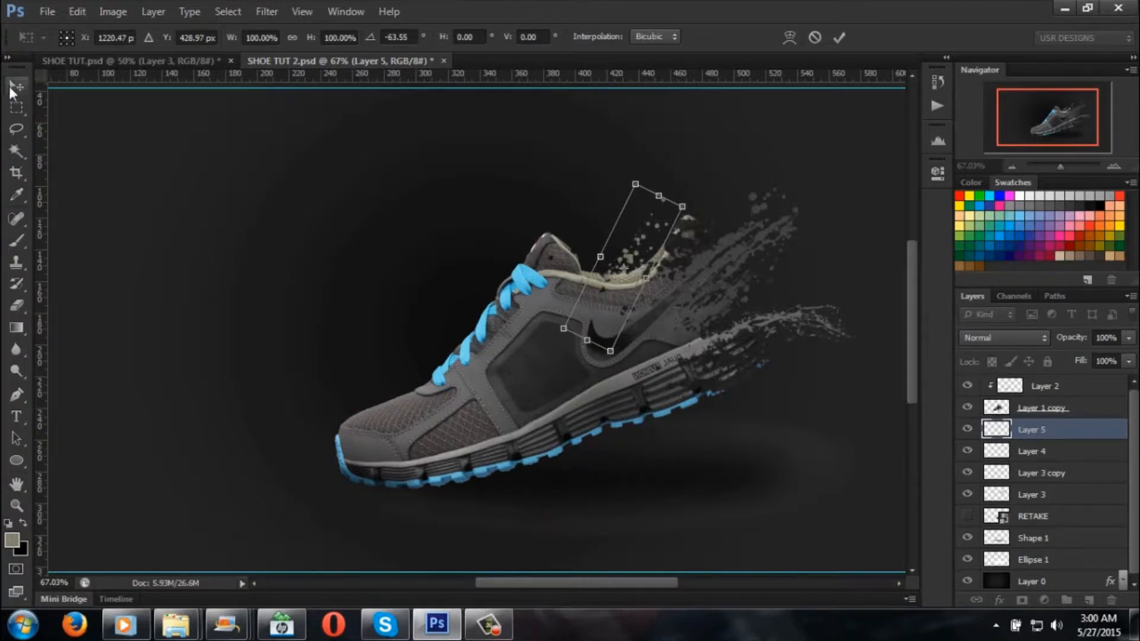
{"action": "left_click", "coordinate": [16, 86]}
{"action": "left_click", "coordinate": [488, 249]}
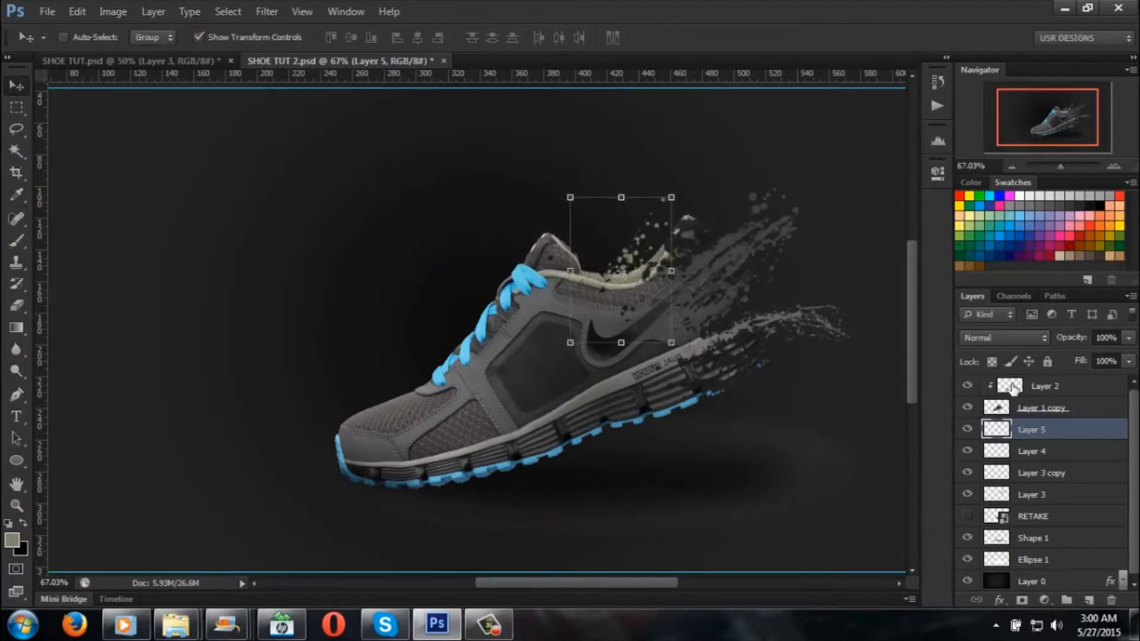
{"action": "left_click", "coordinate": [18, 107]}
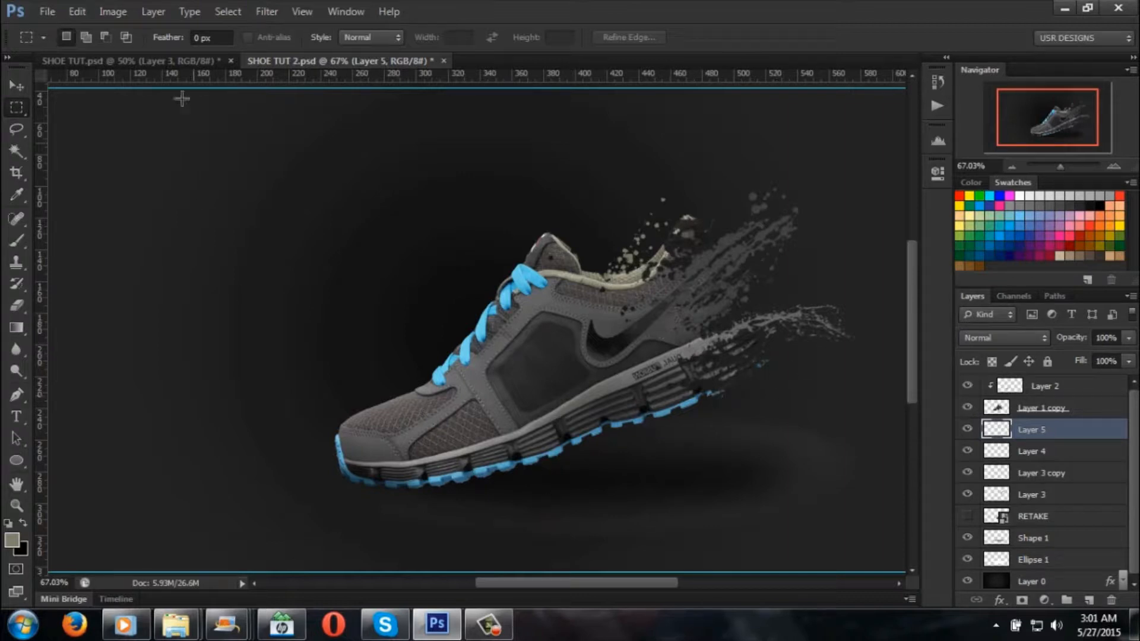
Step: Compare with SHOE TUT.psd, then erase the leftover heel tip on Layer 1 copy using the Eraser at 90 px
{"action": "left_click", "coordinate": [179, 59]}
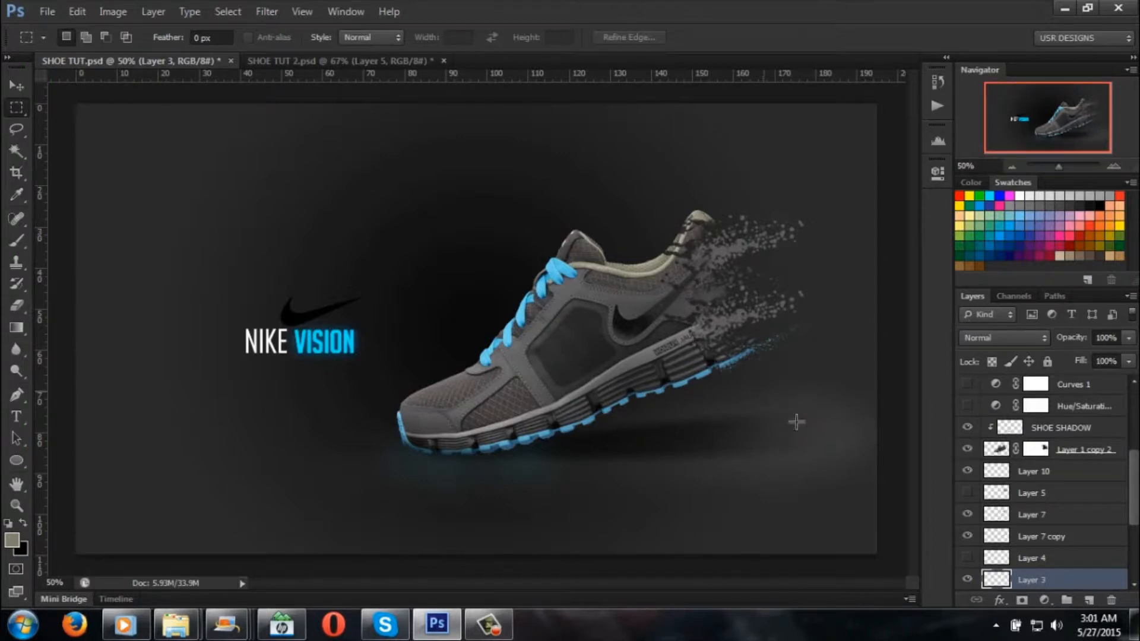
{"action": "left_click", "coordinate": [350, 62]}
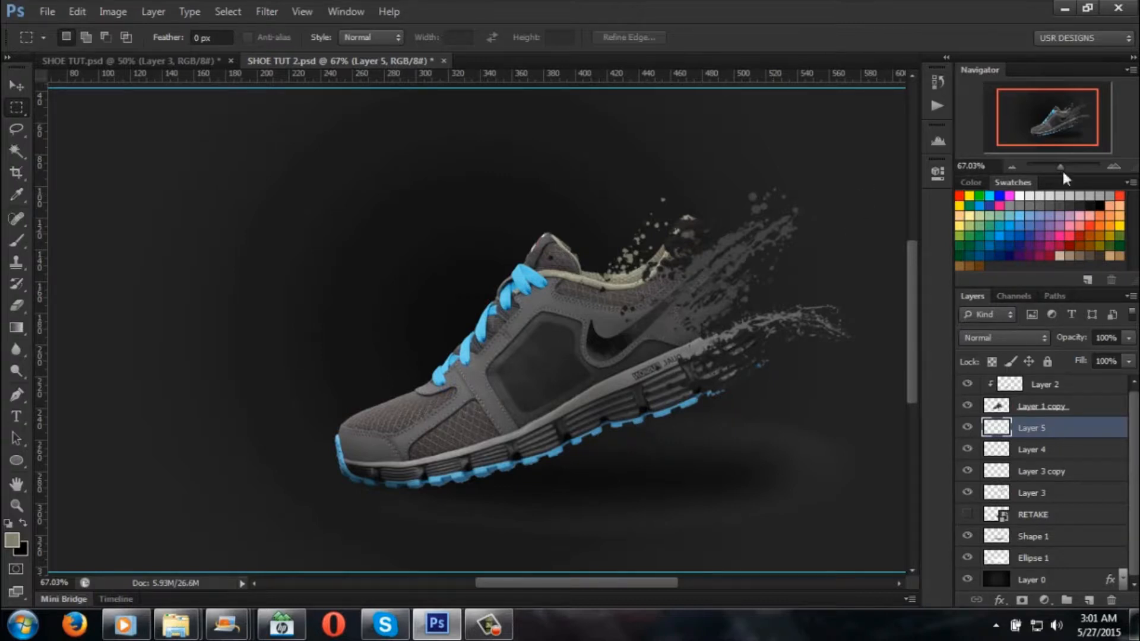
{"action": "left_click_drag", "start_coordinate": [1061, 169], "coordinate": [1065, 172]}
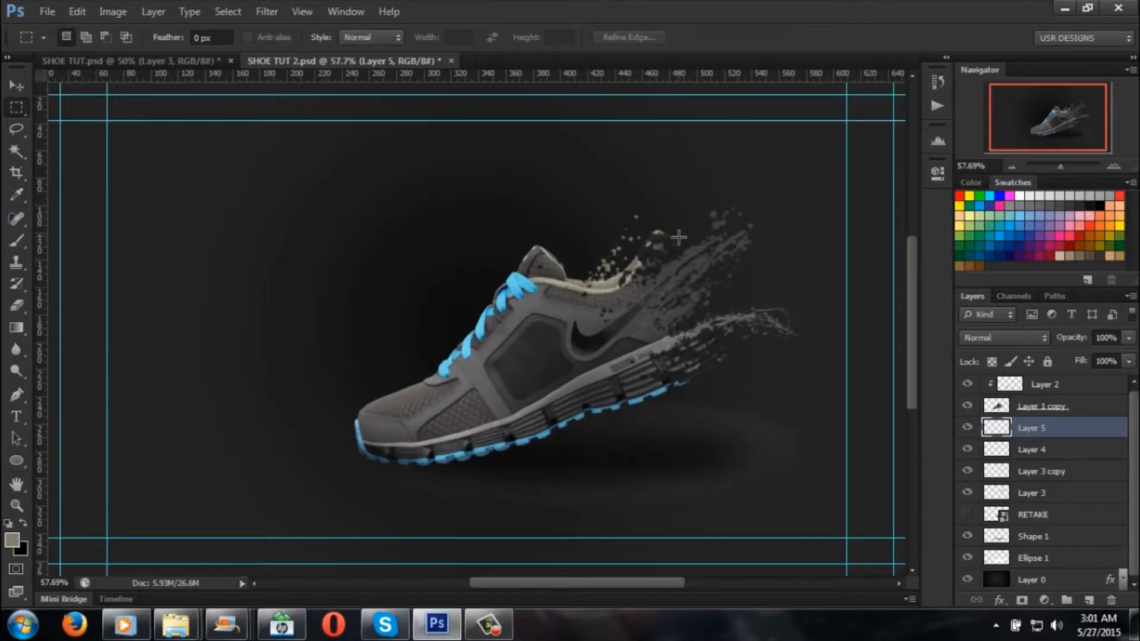
{"action": "left_click", "coordinate": [1075, 408]}
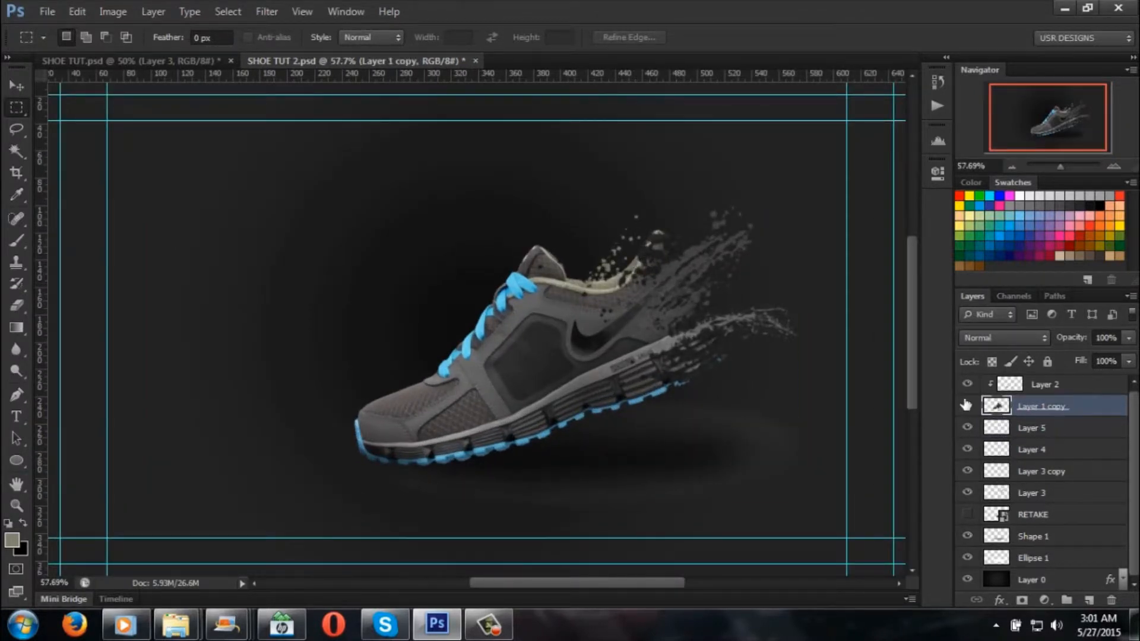
{"action": "left_click", "coordinate": [967, 406]}
{"action": "left_click", "coordinate": [968, 406]}
{"action": "left_click", "coordinate": [16, 305]}
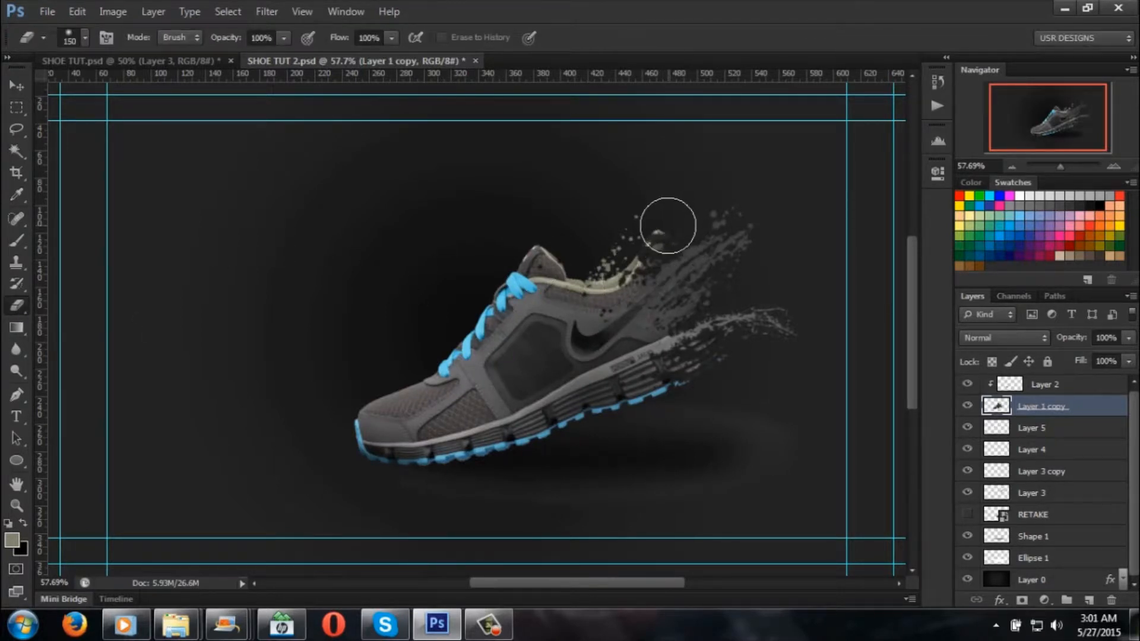
{"action": "key", "text": "bracketleft"}
{"action": "key", "text": "bracketleft"}
{"action": "key", "text": "bracketleft"}
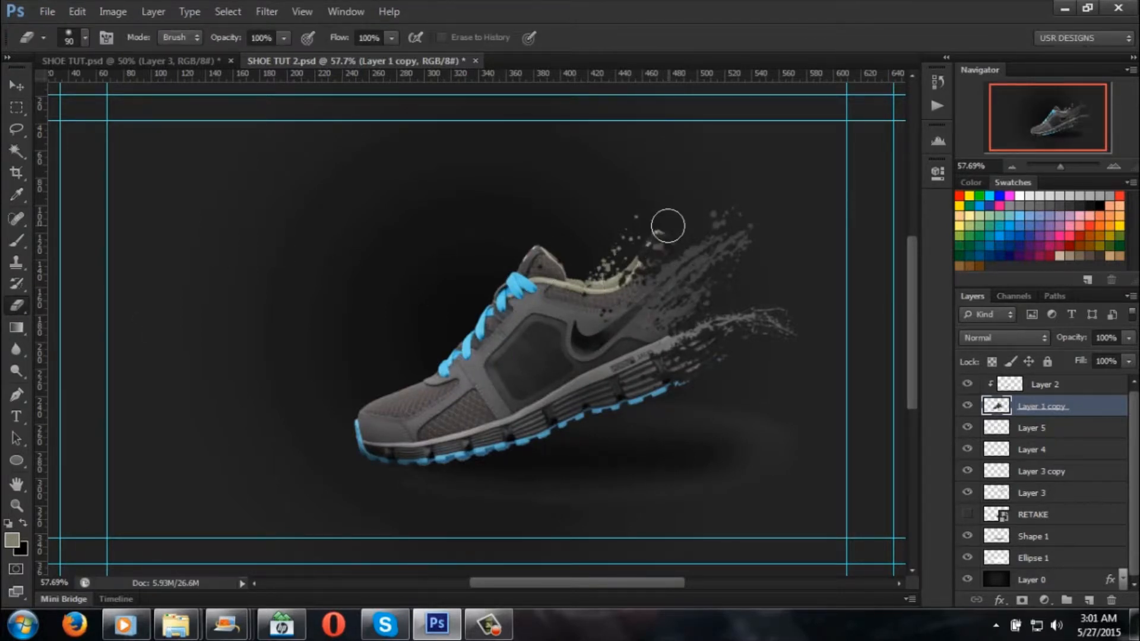
{"action": "left_click_drag", "start_coordinate": [668, 225], "coordinate": [660, 237]}
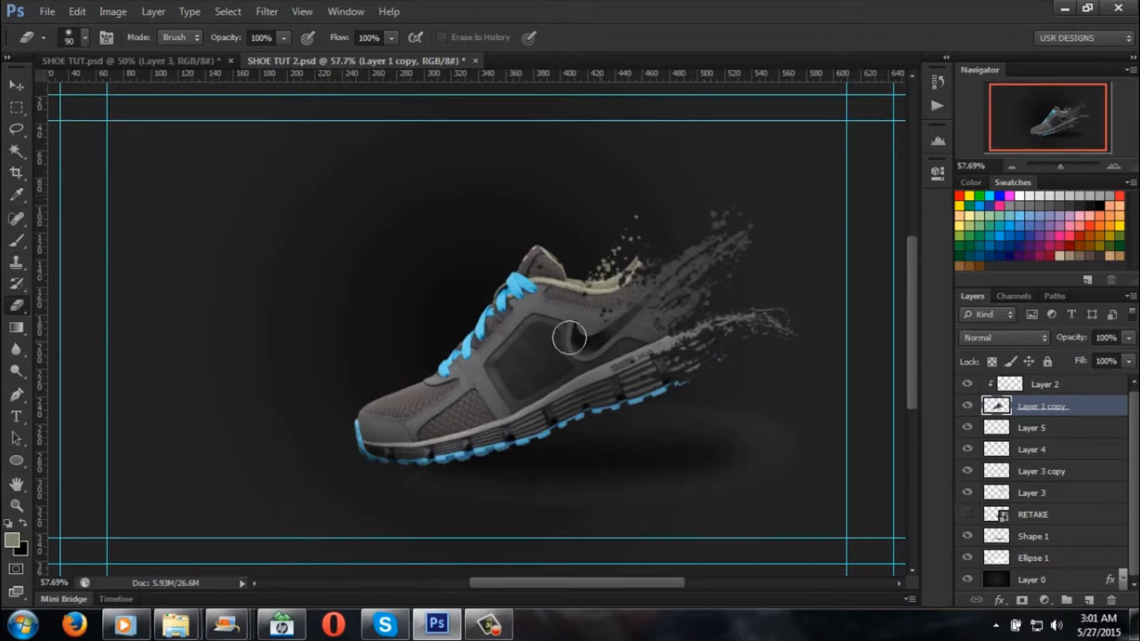
Step: Identify the beige splatter on Layer 5 by toggling its visibility and duplicate the layer
{"action": "left_click", "coordinate": [1030, 434]}
{"action": "left_click", "coordinate": [968, 428]}
{"action": "left_click", "coordinate": [968, 427]}
{"action": "left_click_drag", "start_coordinate": [1009, 429], "coordinate": [1090, 597]}
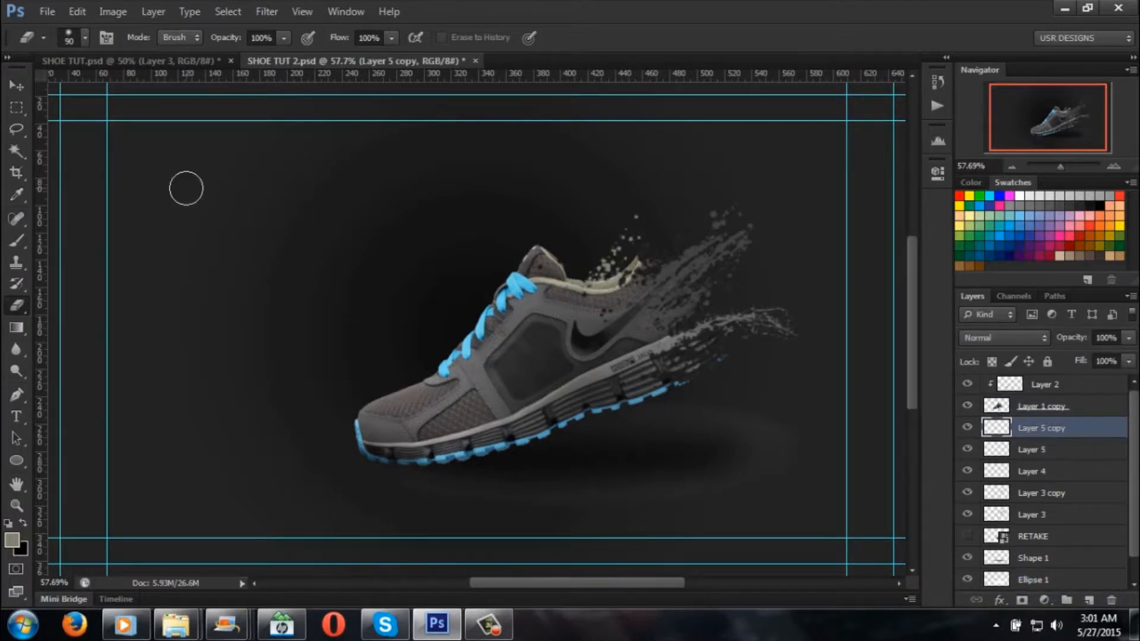
Step: Rotate the Layer 5 copy by about 21.22°, shift it toward the heel splatter, and apply the transformation
{"action": "left_click", "coordinate": [21, 88]}
{"action": "left_click_drag", "start_coordinate": [630, 252], "coordinate": [656, 256]}
{"action": "left_click_drag", "start_coordinate": [690, 205], "coordinate": [718, 228]}
{"action": "left_click_drag", "start_coordinate": [655, 266], "coordinate": [664, 260]}
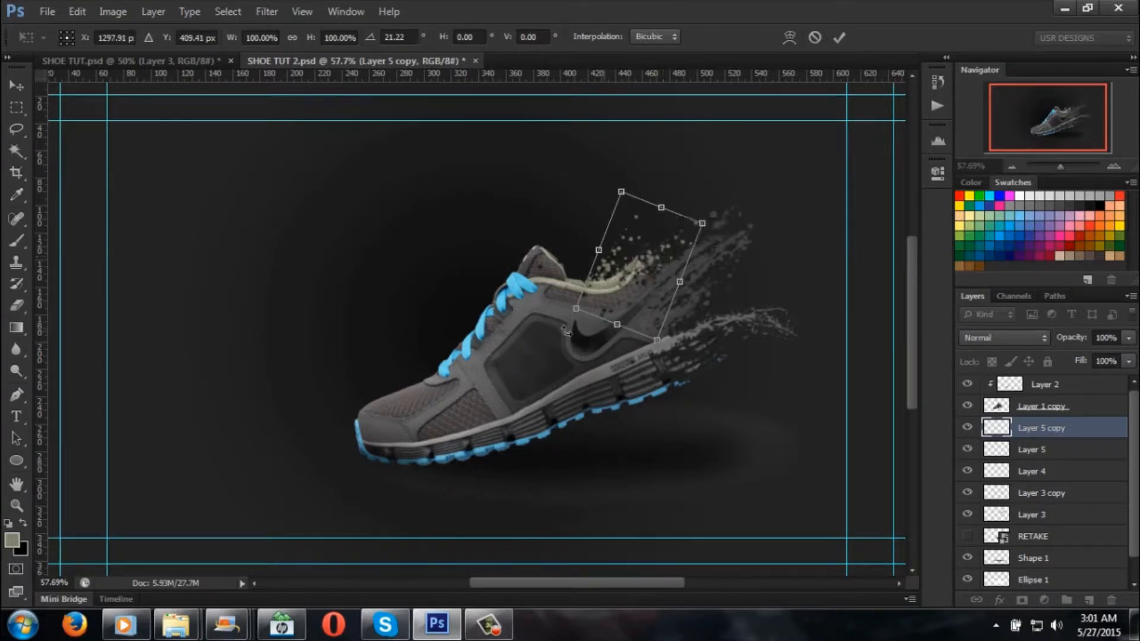
{"action": "left_click", "coordinate": [16, 305]}
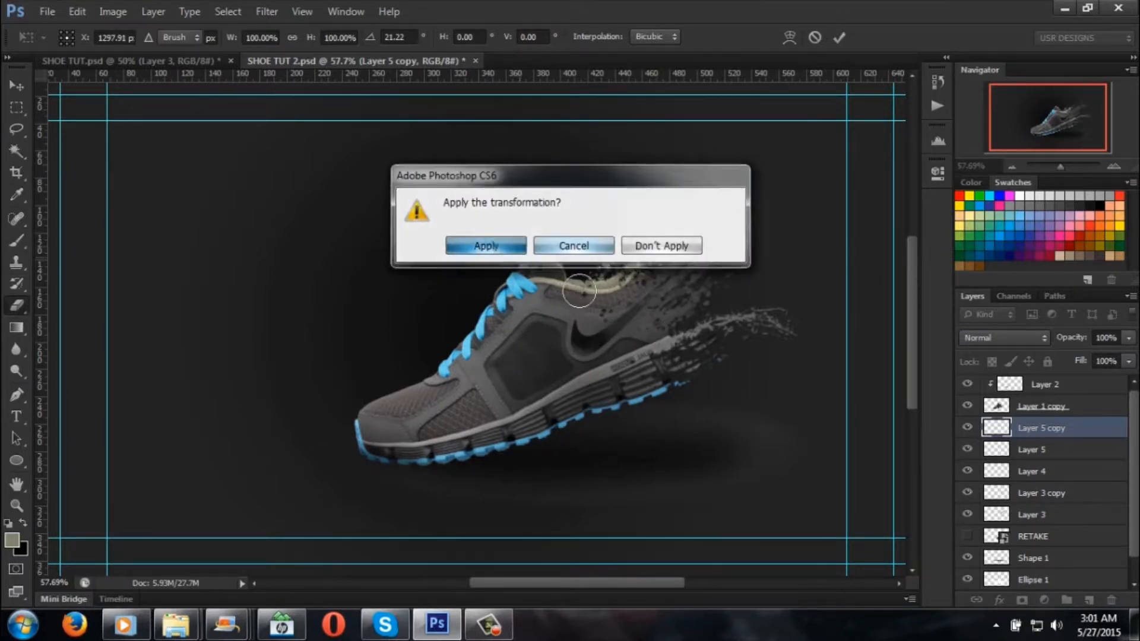
{"action": "left_click", "coordinate": [484, 245]}
Step: Erase the excess beige dots around the back of the collar on Layer 5 copy
{"action": "left_click_drag", "start_coordinate": [611, 290], "coordinate": [693, 269]}
{"action": "left_click_drag", "start_coordinate": [633, 289], "coordinate": [625, 256]}
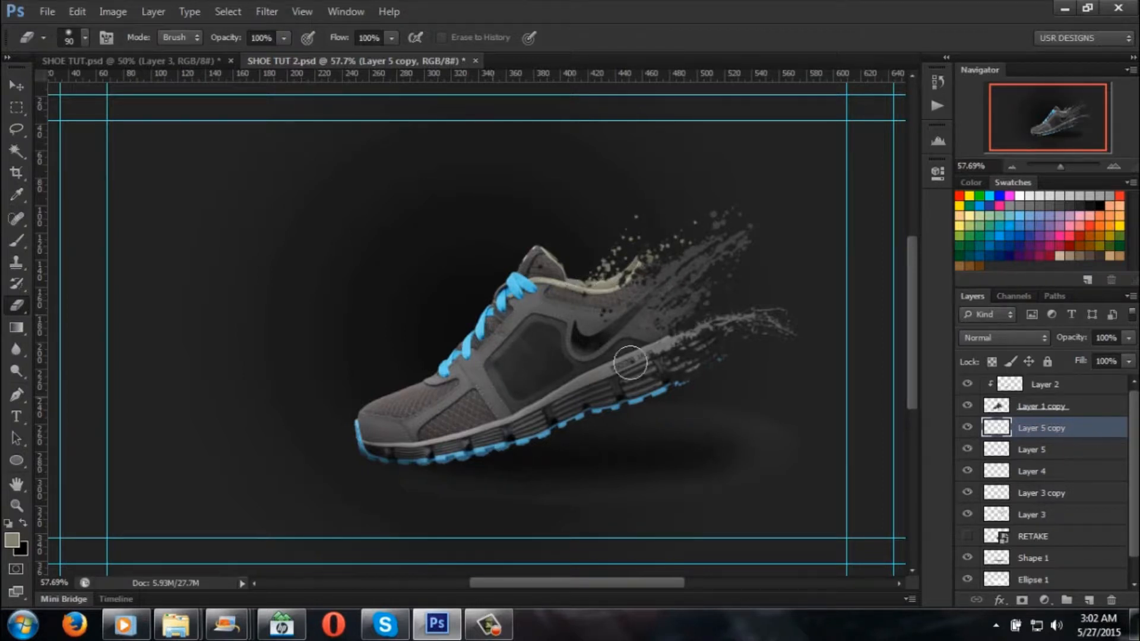
{"action": "left_click", "coordinate": [17, 107]}
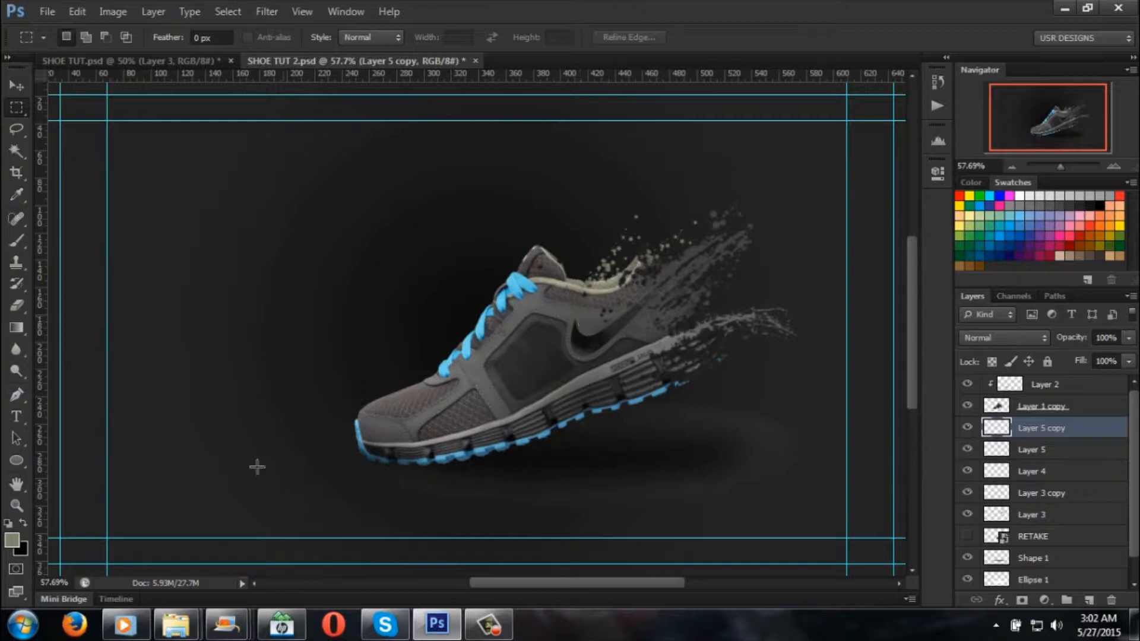
Step: Zoom out to about 49.7% and compare the result with the reference shoe in SHOE TUT.psd
{"action": "left_click_drag", "start_coordinate": [1061, 172], "coordinate": [1059, 170]}
{"action": "left_click", "coordinate": [121, 61]}
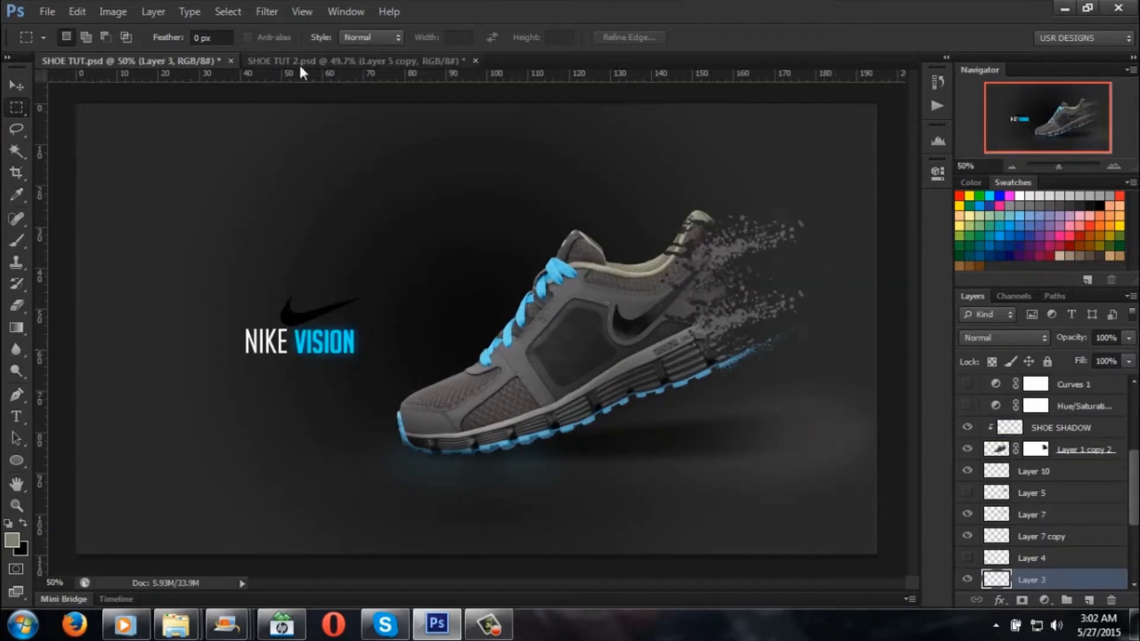
Step: In SHOE TUT 2.psd, hide Layer 5 copy, Layer 5, Layer 4, Layer 3 copy and Layer 3 to inspect the shoe without splatter
{"action": "left_click", "coordinate": [422, 61]}
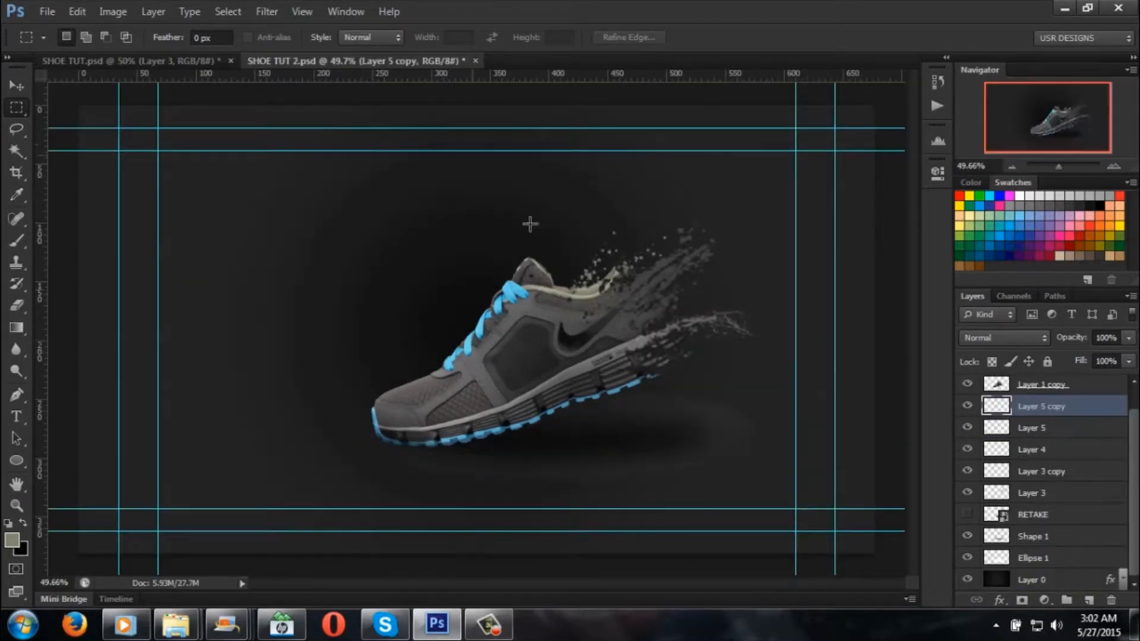
{"action": "left_click", "coordinate": [1069, 427]}
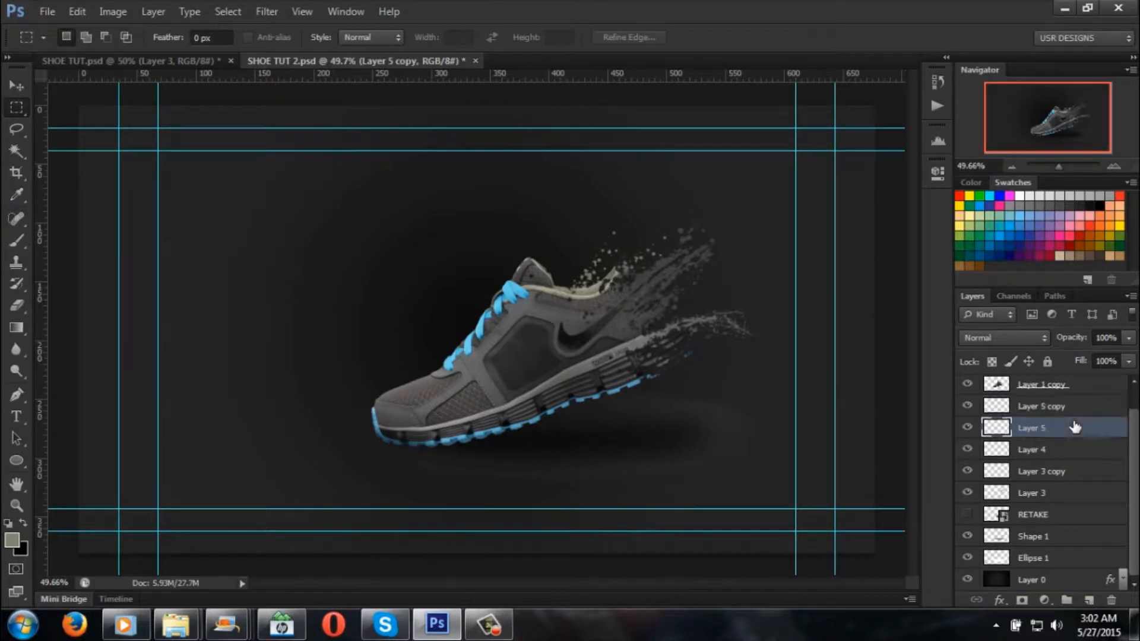
{"action": "left_click", "coordinate": [968, 428]}
{"action": "left_click", "coordinate": [968, 427]}
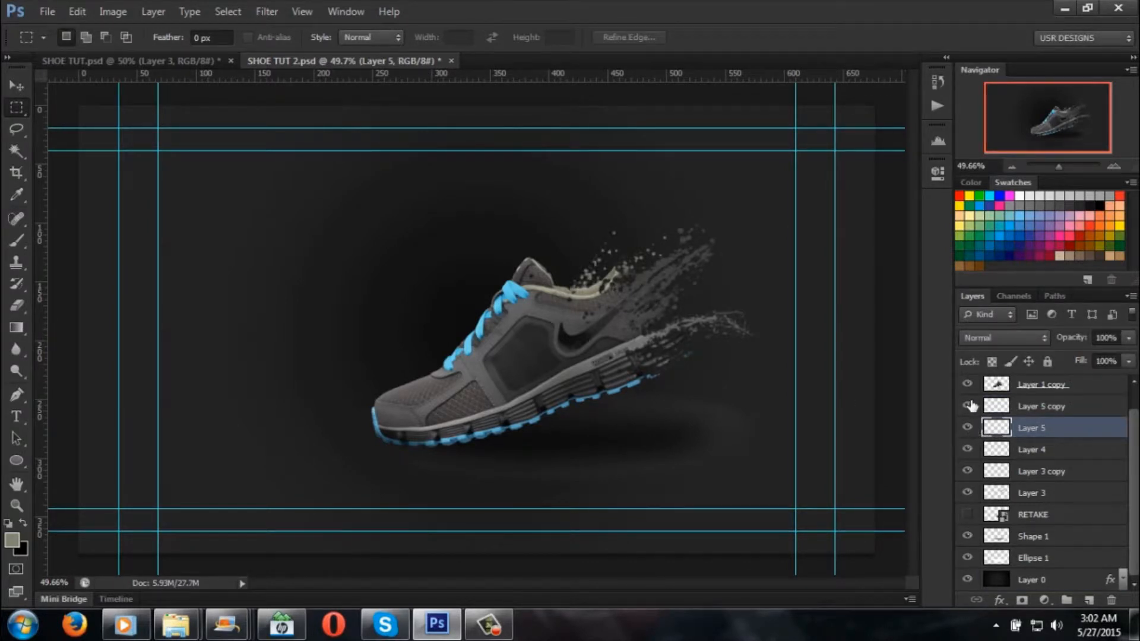
{"action": "left_click", "coordinate": [968, 406]}
{"action": "left_click", "coordinate": [968, 427]}
{"action": "left_click", "coordinate": [968, 449]}
{"action": "left_click", "coordinate": [968, 471]}
{"action": "left_click", "coordinate": [968, 493]}
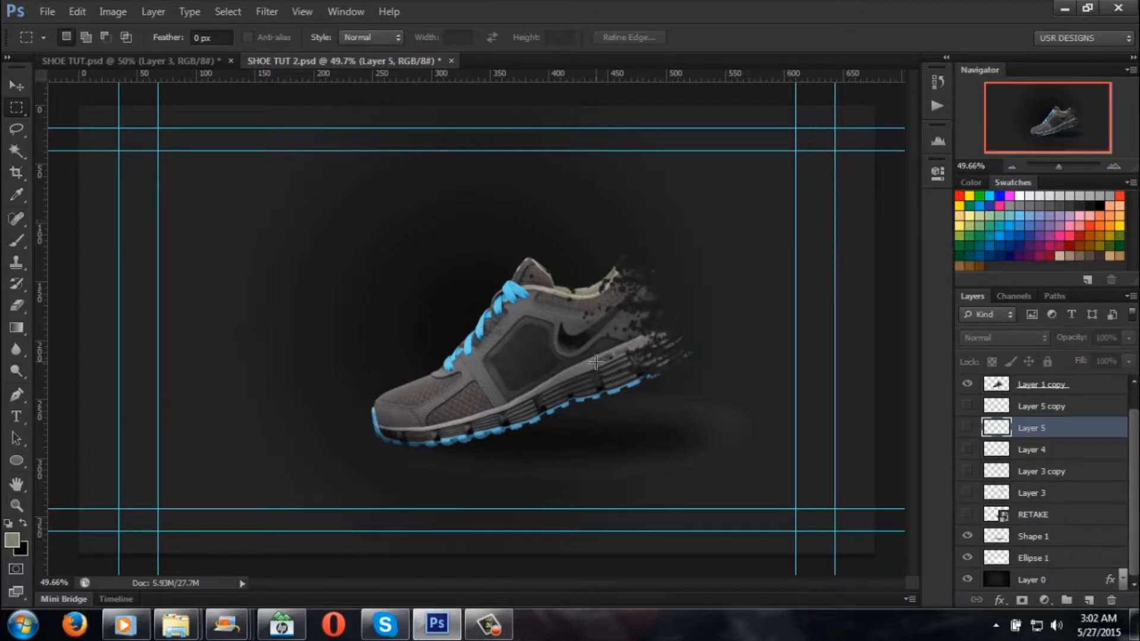
Step: Briefly show the RETAKE layer, hide it again, and restore the visibility of all splatter layers from Layer 3 to Layer 5 copy
{"action": "left_click", "coordinate": [968, 516]}
{"action": "left_click", "coordinate": [969, 493]}
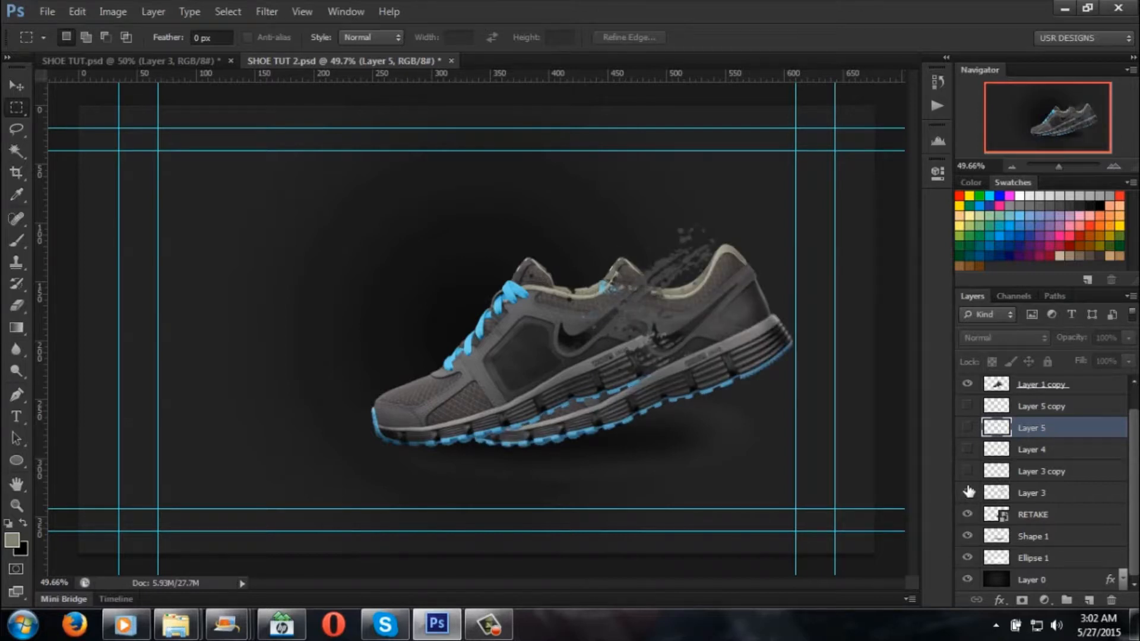
{"action": "left_click", "coordinate": [968, 516]}
{"action": "left_click_drag", "start_coordinate": [967, 494], "coordinate": [967, 406]}
{"action": "left_click", "coordinate": [968, 407]}
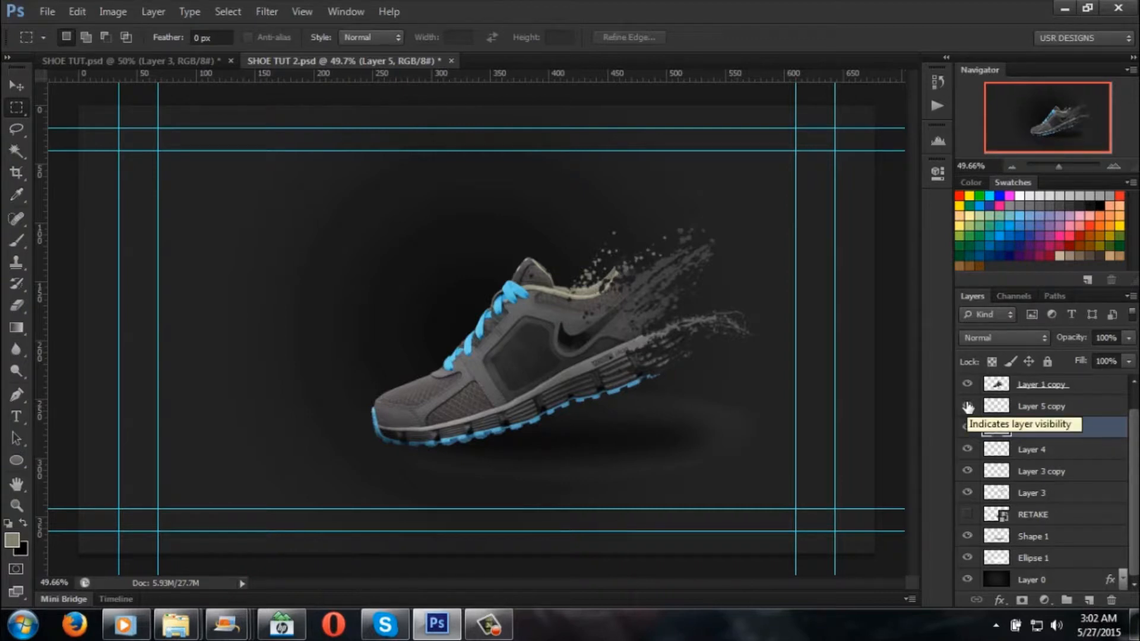
{"action": "scroll", "coordinate": [1034, 451], "scroll_direction": "up", "scroll_amount": 1}
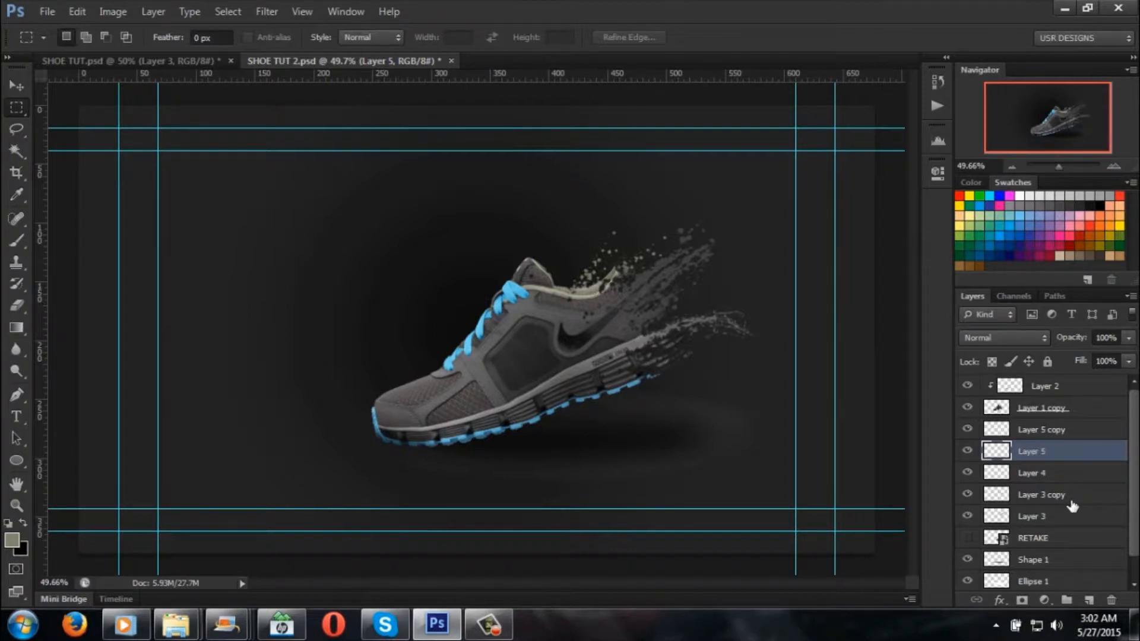
Step: In SHOE TUT.psd, preview the Hue/Saturation, Curves, Brightness/Contrast and Exposure adjustments one by one, leaving only Hue/Saturation shown
{"action": "left_click", "coordinate": [208, 62]}
{"action": "scroll", "coordinate": [1038, 490], "scroll_direction": "up", "scroll_amount": 3}
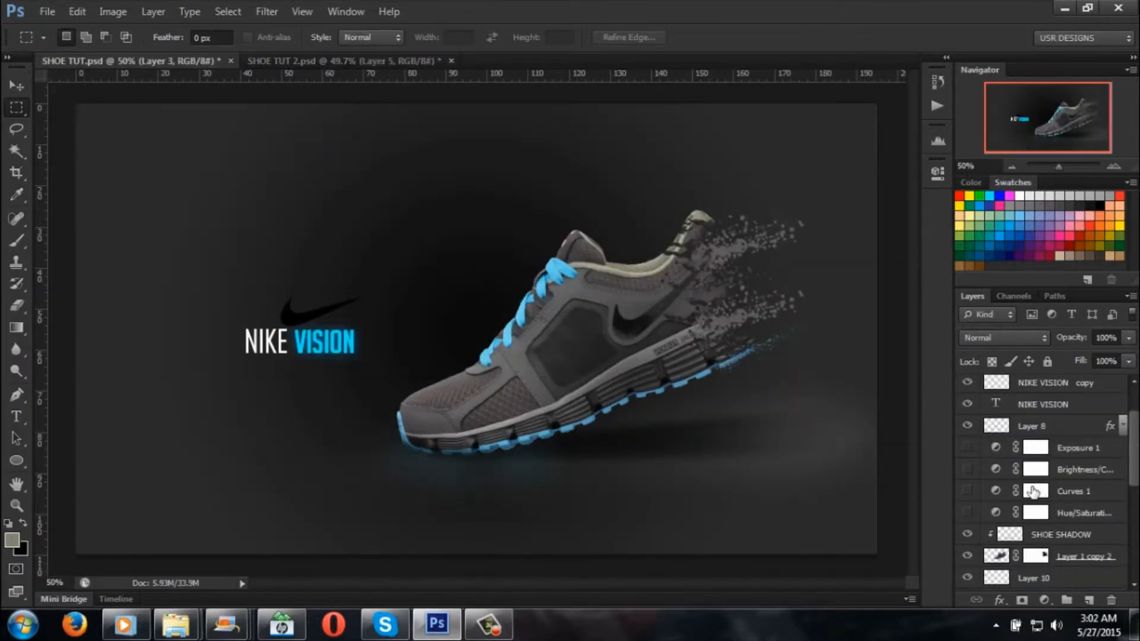
{"action": "scroll", "coordinate": [1001, 493], "scroll_direction": "up", "scroll_amount": 3}
{"action": "left_click", "coordinate": [968, 513]}
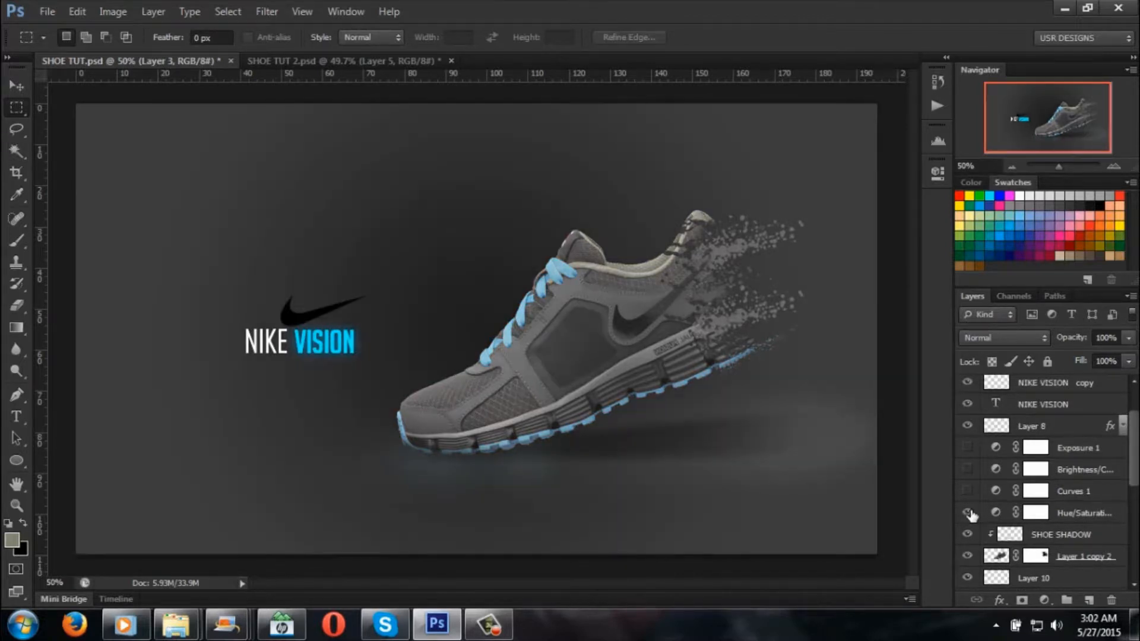
{"action": "left_click", "coordinate": [968, 491]}
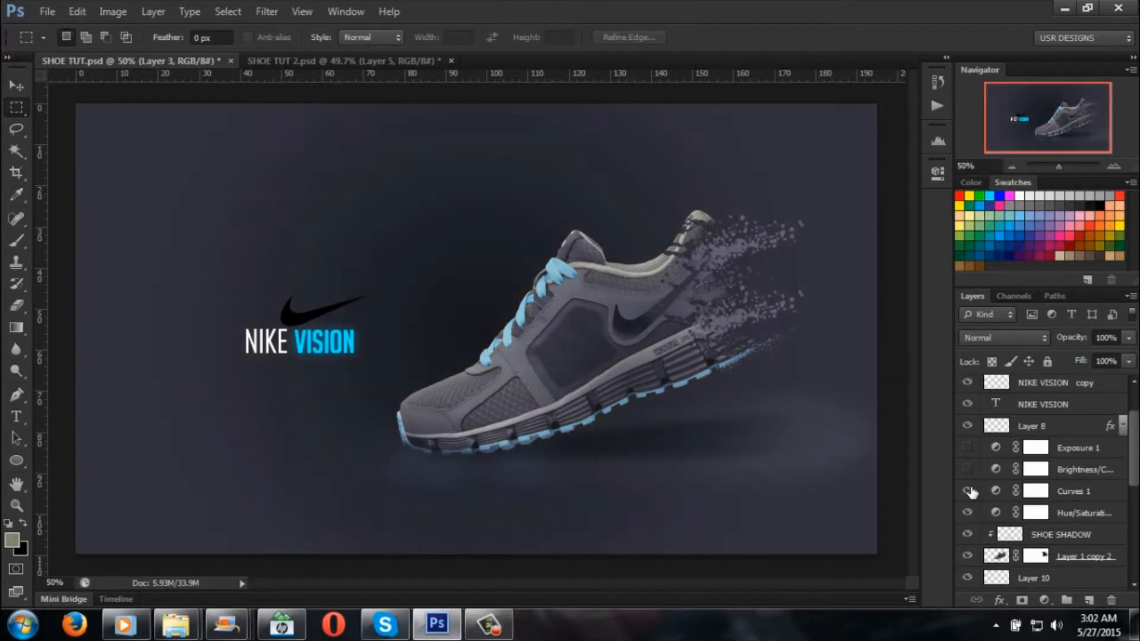
{"action": "left_click", "coordinate": [968, 469]}
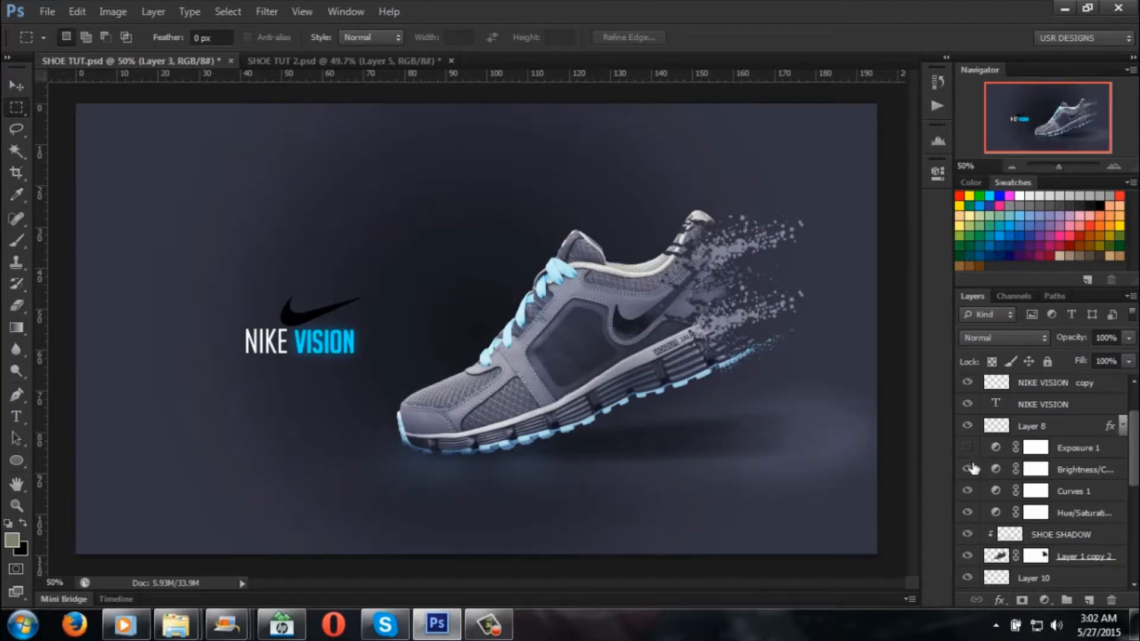
{"action": "left_click", "coordinate": [968, 448]}
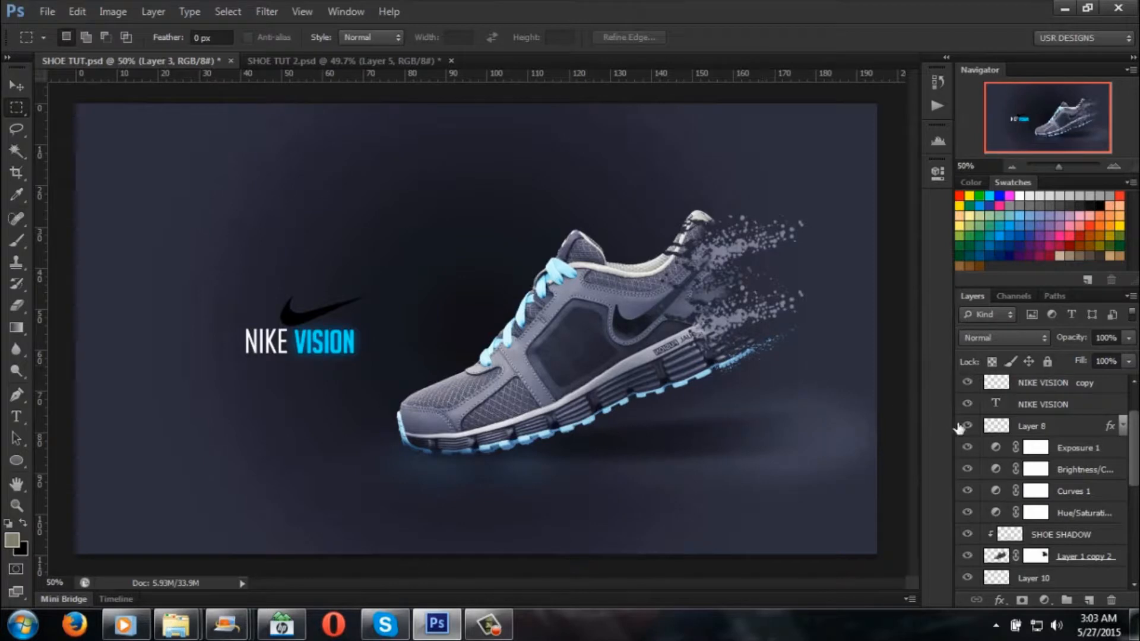
{"action": "left_click", "coordinate": [967, 426]}
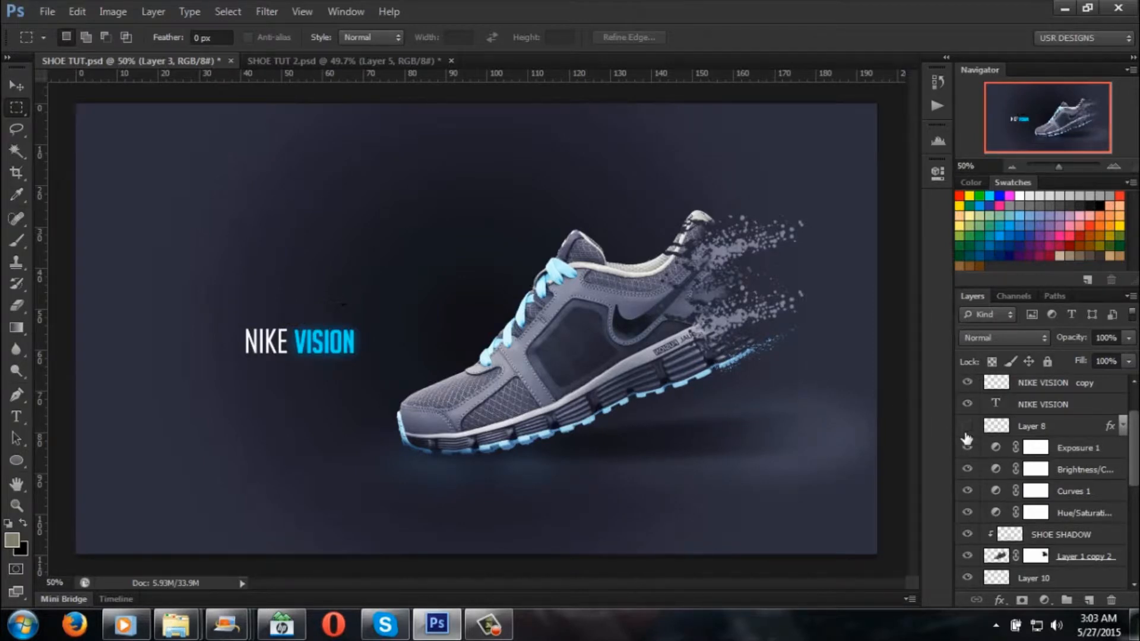
{"action": "left_click_drag", "start_coordinate": [968, 450], "coordinate": [968, 498]}
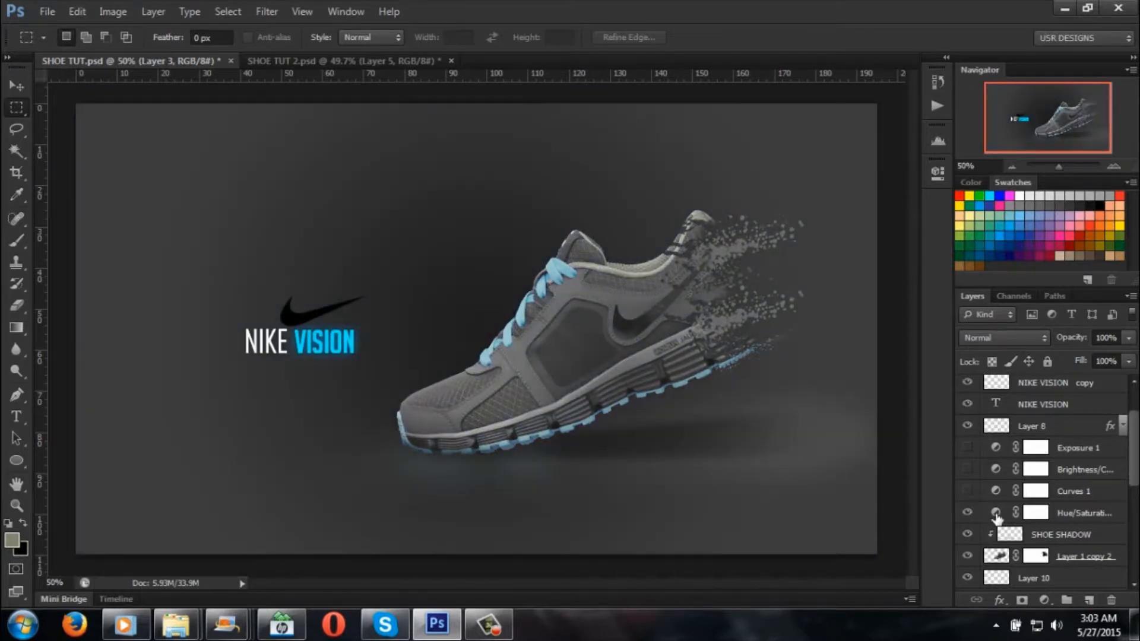
Step: Check the saturation and lightness values of the reference file's Hue/Saturation adjustment and return to SHOE TUT 2.psd
{"action": "double_click", "coordinate": [996, 513]}
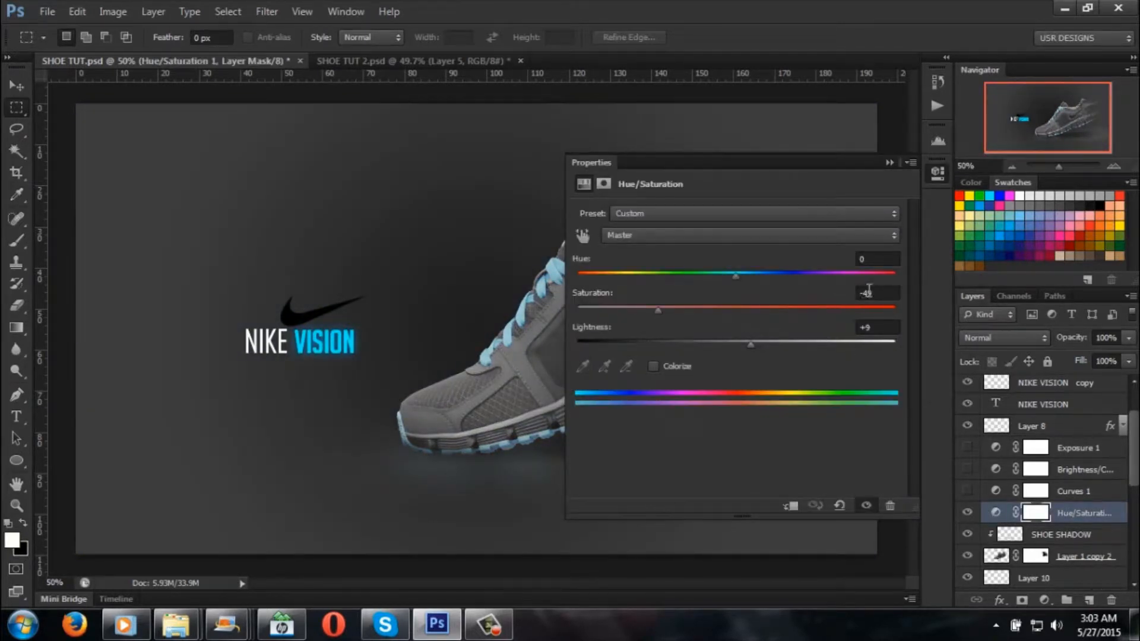
{"action": "left_click", "coordinate": [877, 293]}
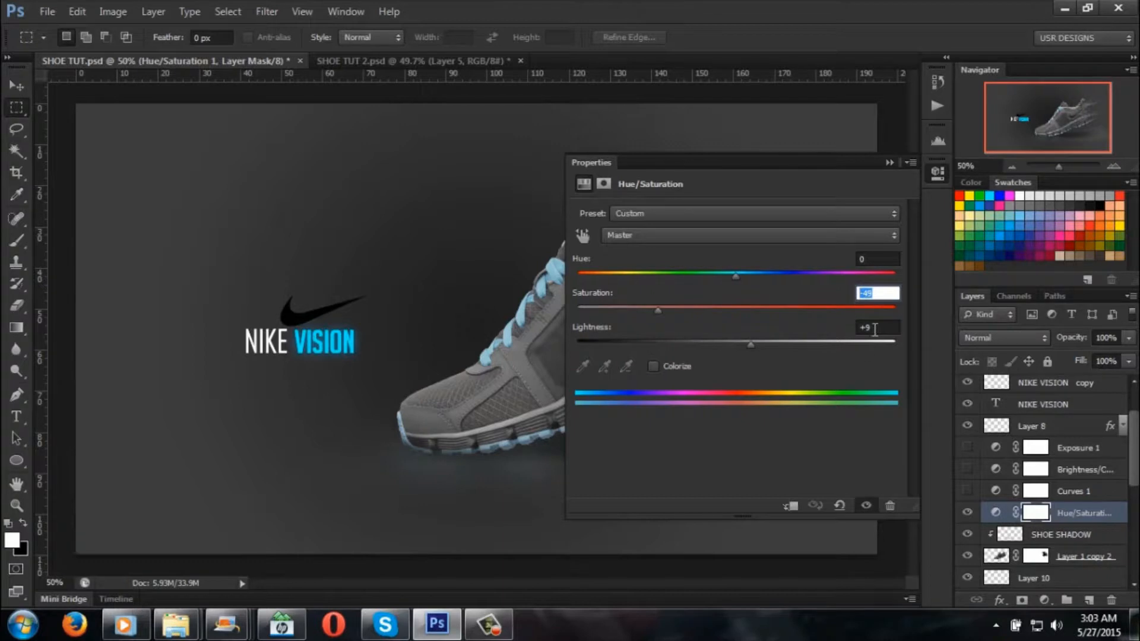
{"action": "left_click", "coordinate": [874, 328]}
{"action": "left_click", "coordinate": [360, 63]}
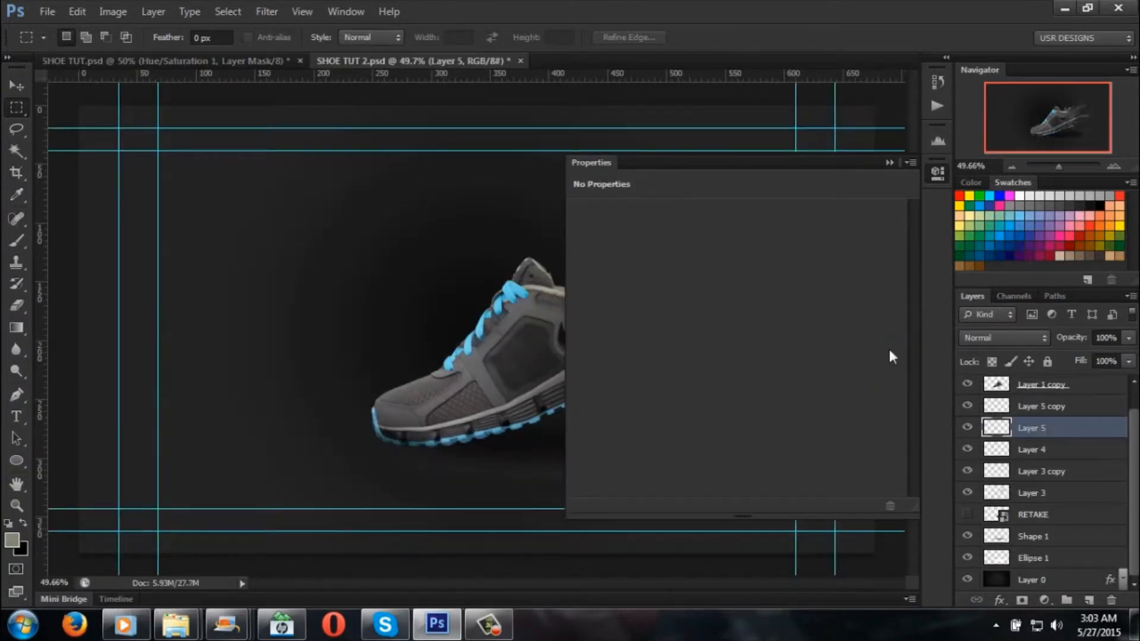
{"action": "left_click", "coordinate": [889, 163]}
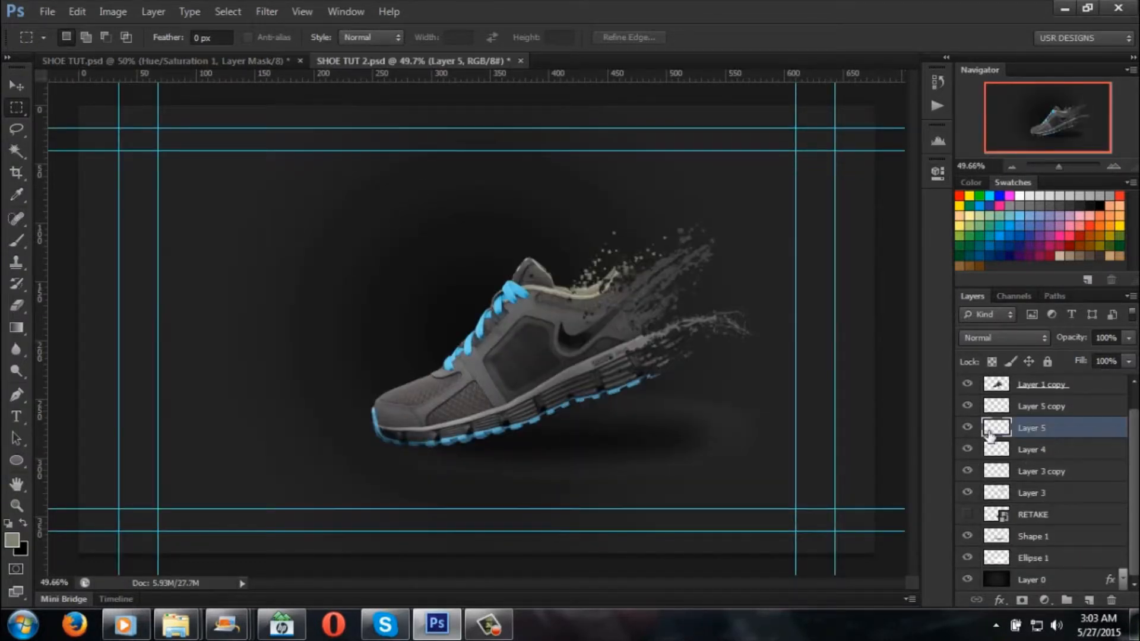
Step: Add a Hue/Saturation adjustment layer above Layer 2 with saturation -49 and lightness +9
{"action": "scroll", "coordinate": [1078, 451], "scroll_direction": "up", "scroll_amount": 1}
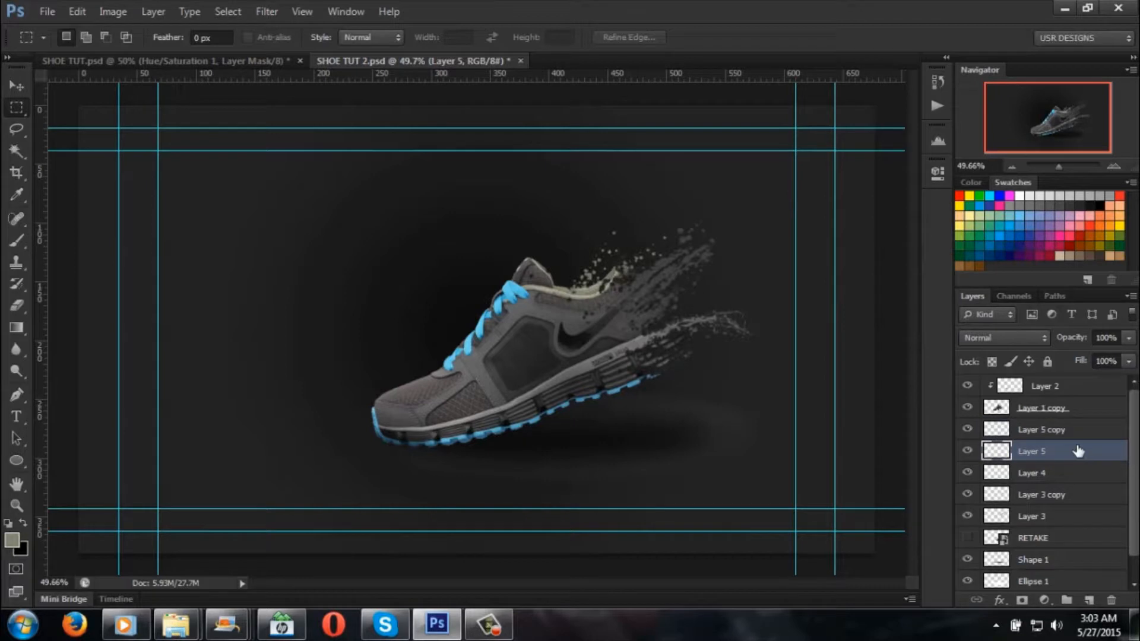
{"action": "left_click", "coordinate": [1069, 395]}
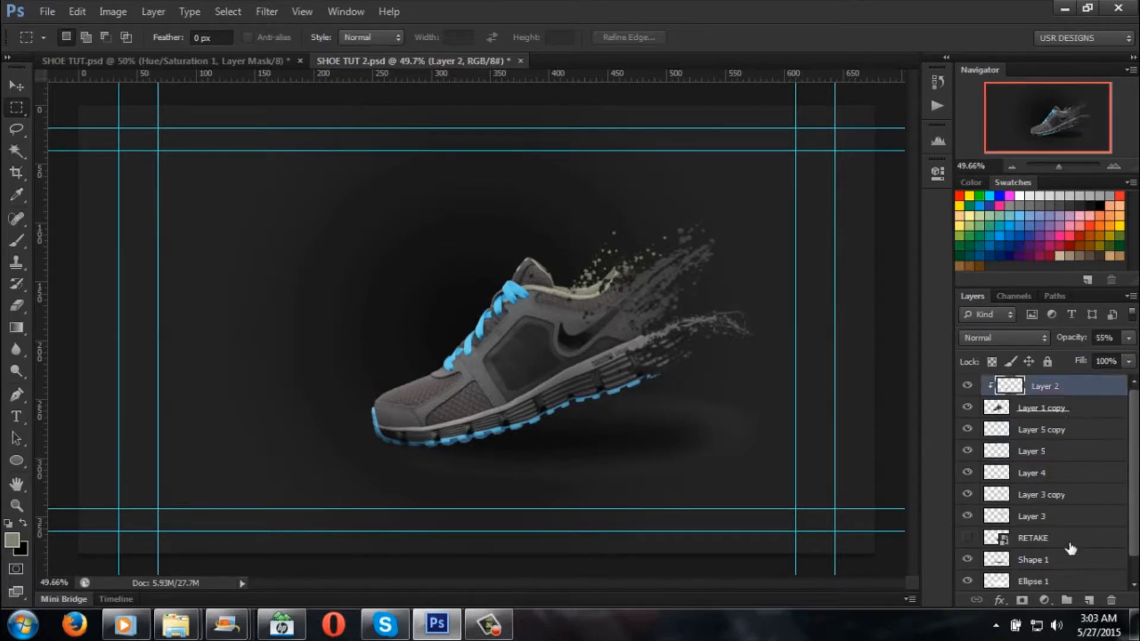
{"action": "left_click", "coordinate": [1044, 600]}
{"action": "left_click", "coordinate": [1038, 397]}
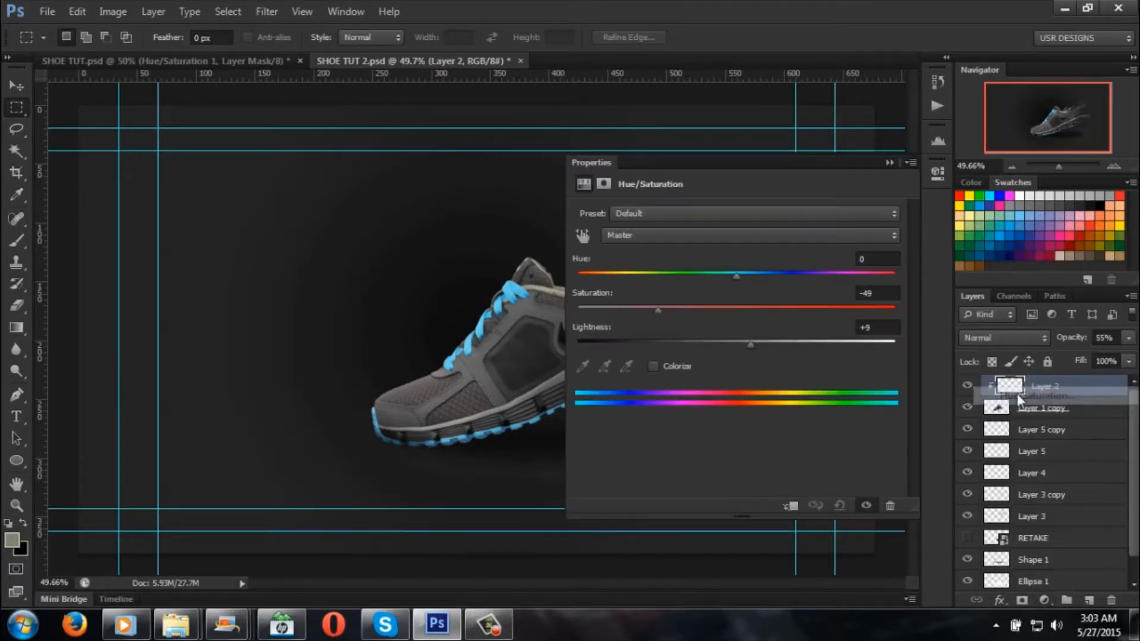
{"action": "left_click_drag", "start_coordinate": [739, 345], "coordinate": [684, 321]}
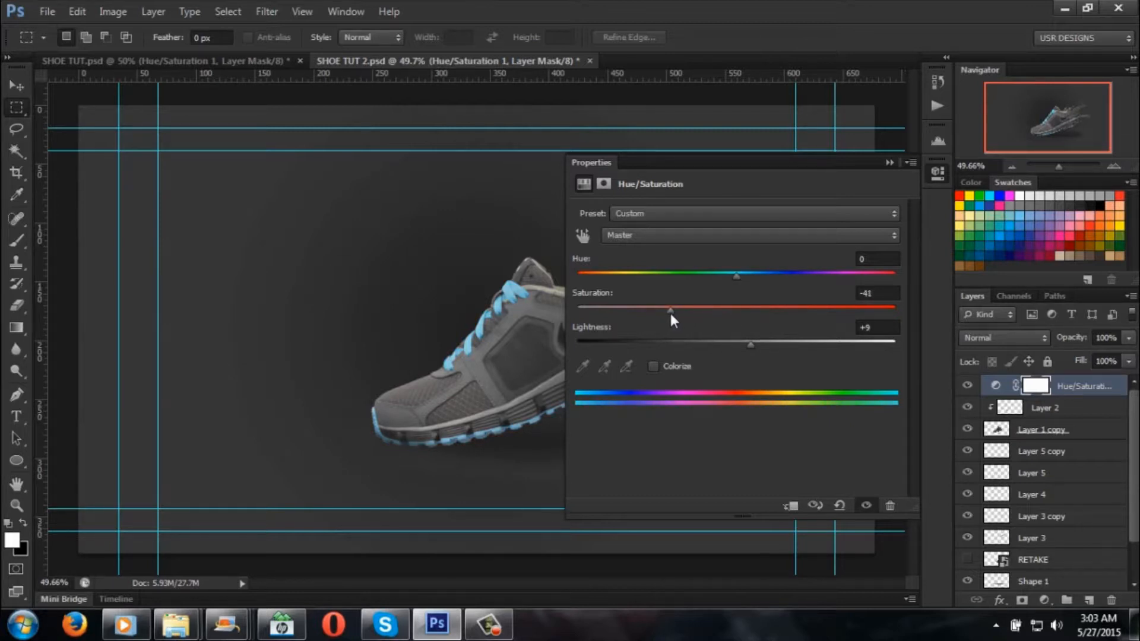
{"action": "left_click_drag", "start_coordinate": [660, 314], "coordinate": [658, 314]}
{"action": "left_click", "coordinate": [889, 163]}
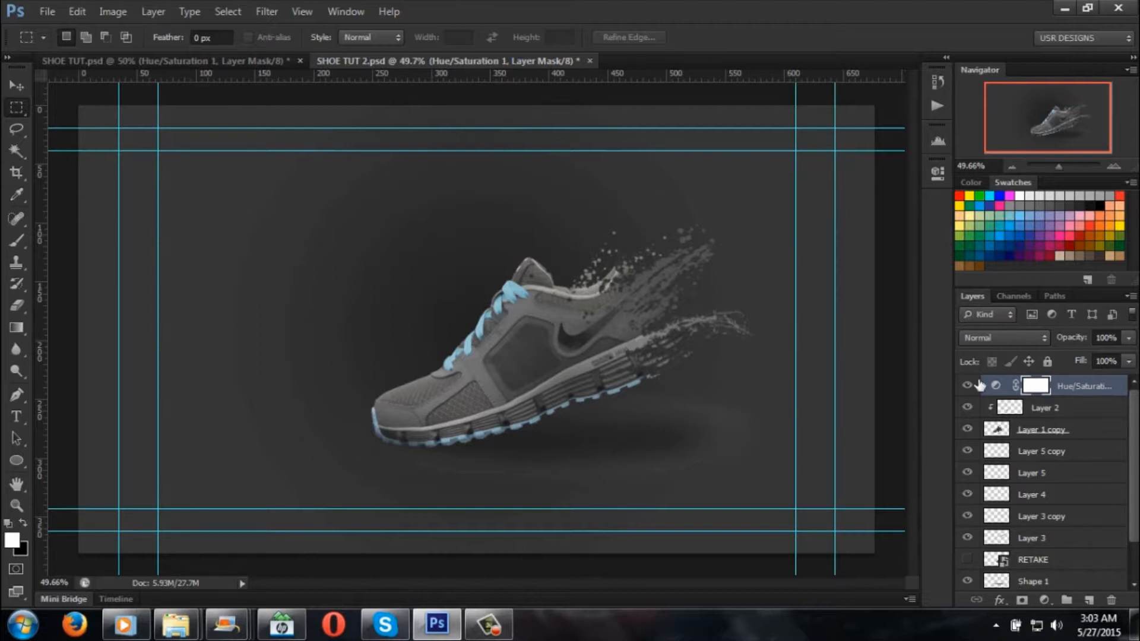
Step: Show the Curves 1 adjustment in SHOE TUT.psd and examine its RGB curve and channel options
{"action": "left_click", "coordinate": [225, 62]}
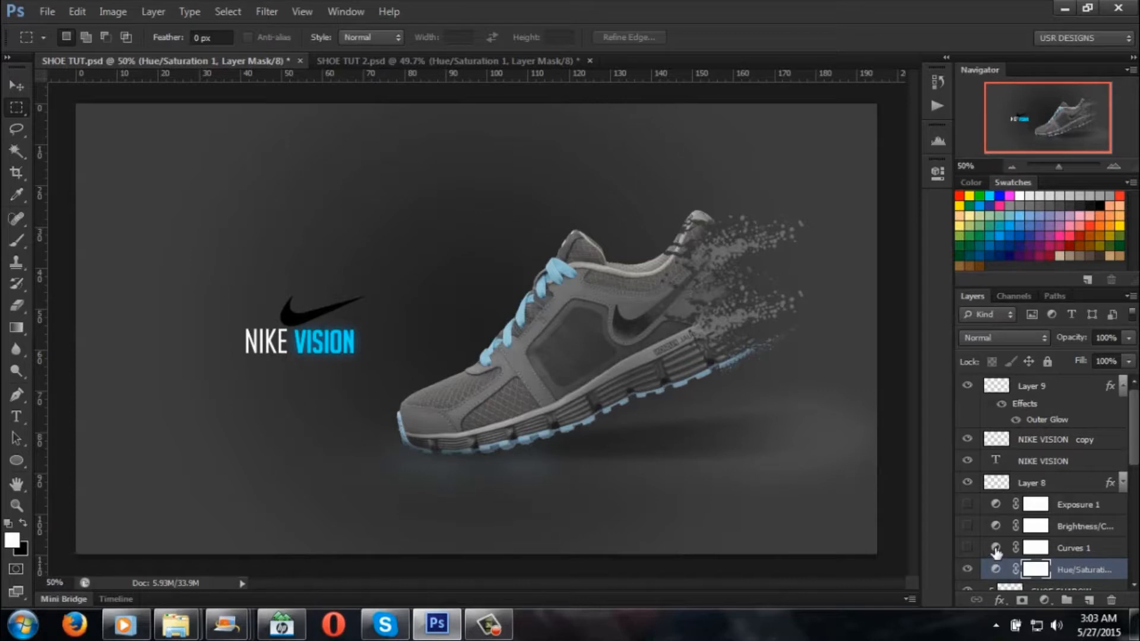
{"action": "left_click", "coordinate": [967, 550]}
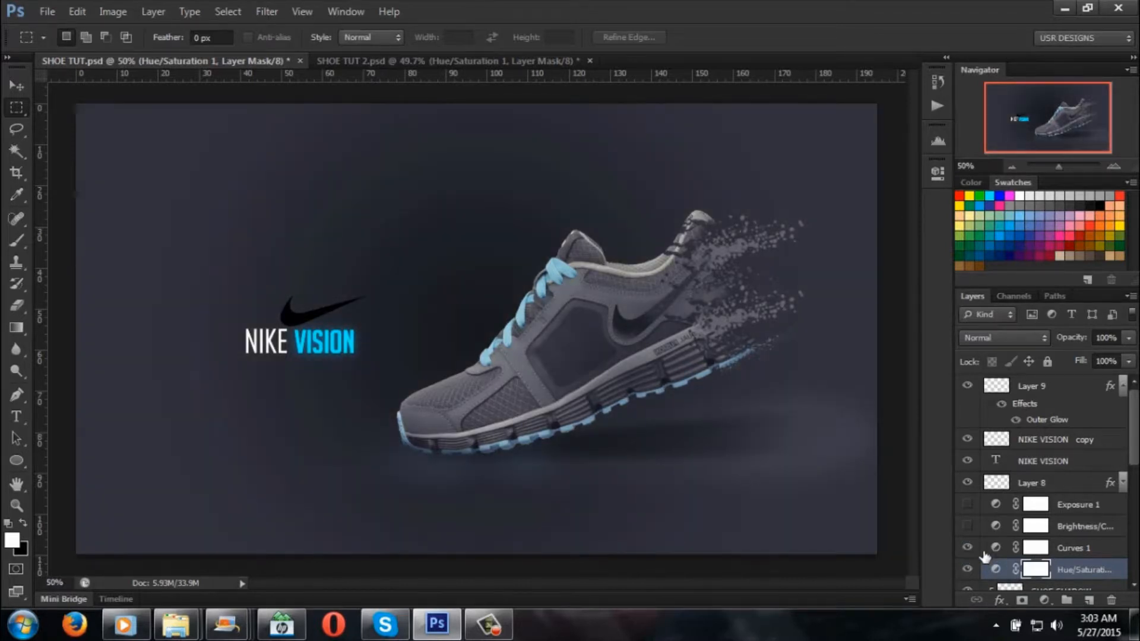
{"action": "double_click", "coordinate": [997, 548]}
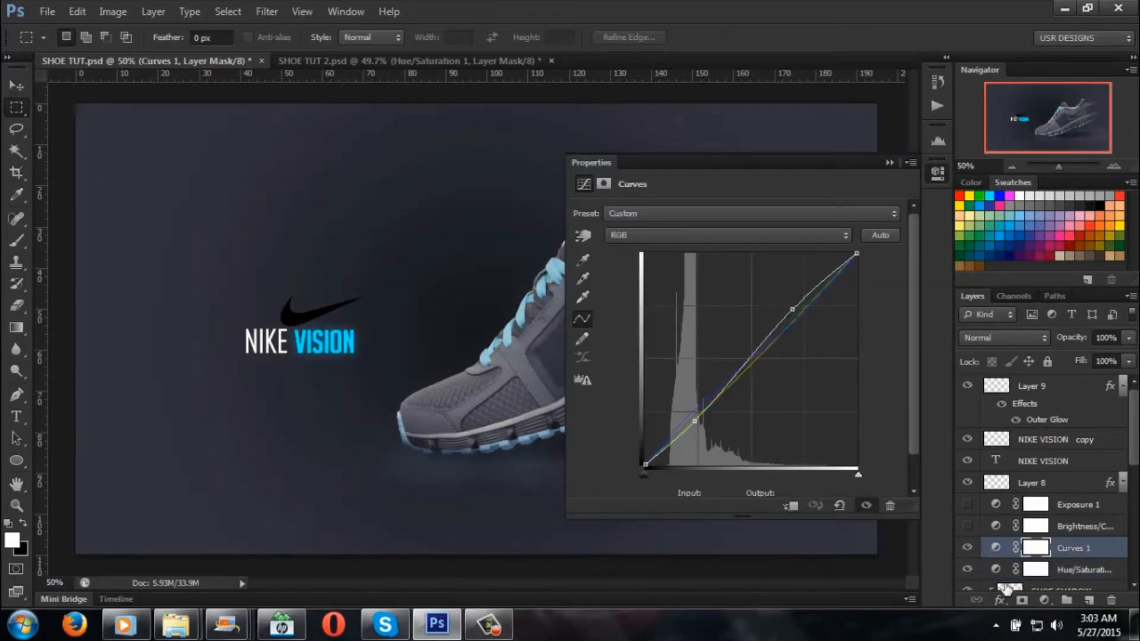
{"action": "left_click", "coordinate": [769, 239]}
{"action": "left_click", "coordinate": [770, 249]}
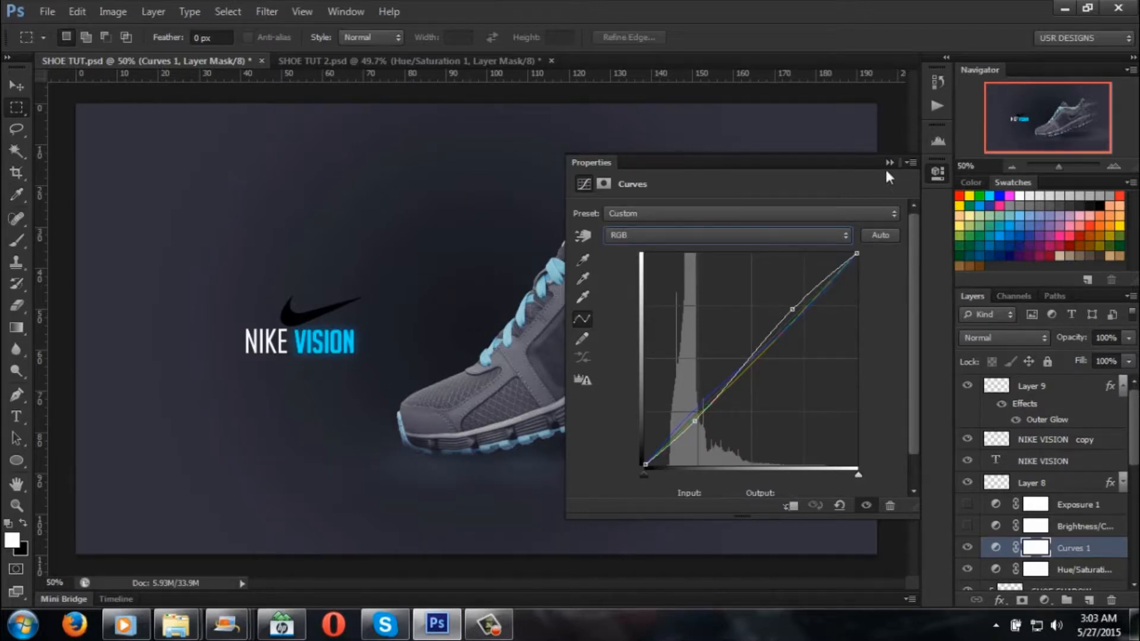
Step: In SHOE TUT 2.psd, add a Curves adjustment above Hue/Saturation and shape the RGB curve into an S with raised highlights and lowered shadows
{"action": "left_click", "coordinate": [442, 61]}
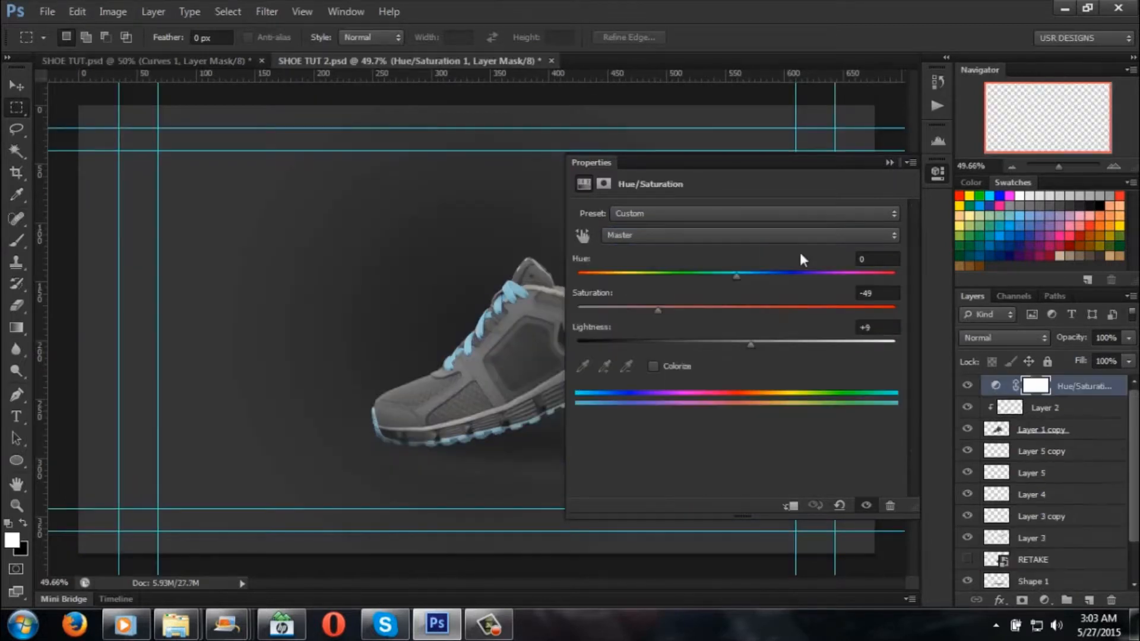
{"action": "left_click", "coordinate": [888, 163]}
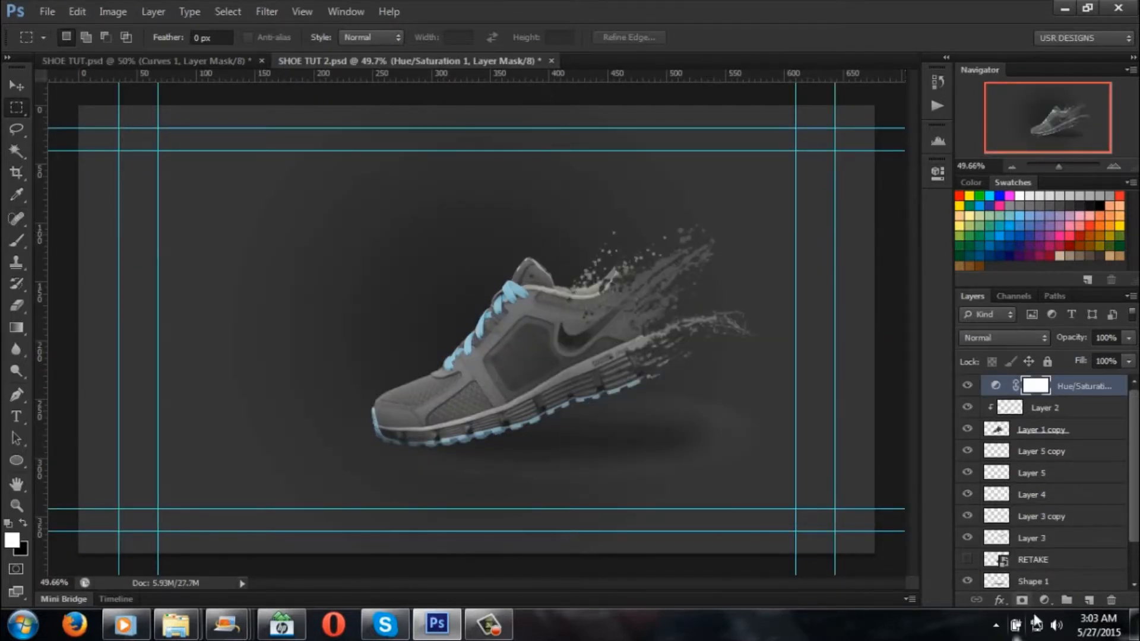
{"action": "left_click", "coordinate": [1044, 600]}
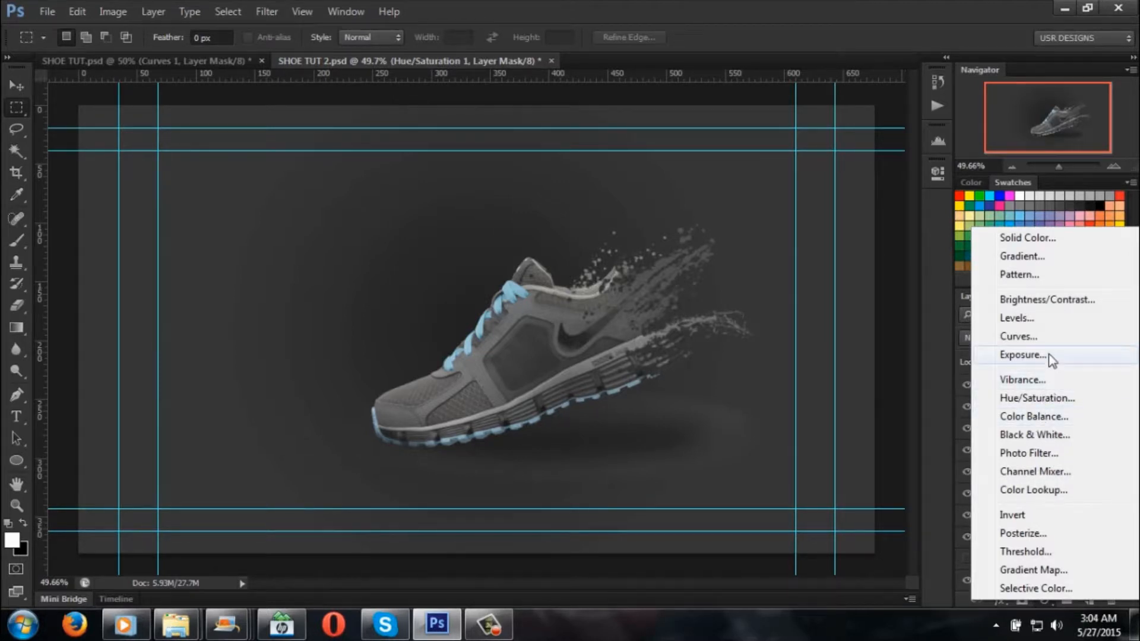
{"action": "left_click", "coordinate": [1036, 337]}
{"action": "left_click_drag", "start_coordinate": [742, 169], "coordinate": [219, 145]}
{"action": "left_click_drag", "start_coordinate": [283, 284], "coordinate": [275, 280]}
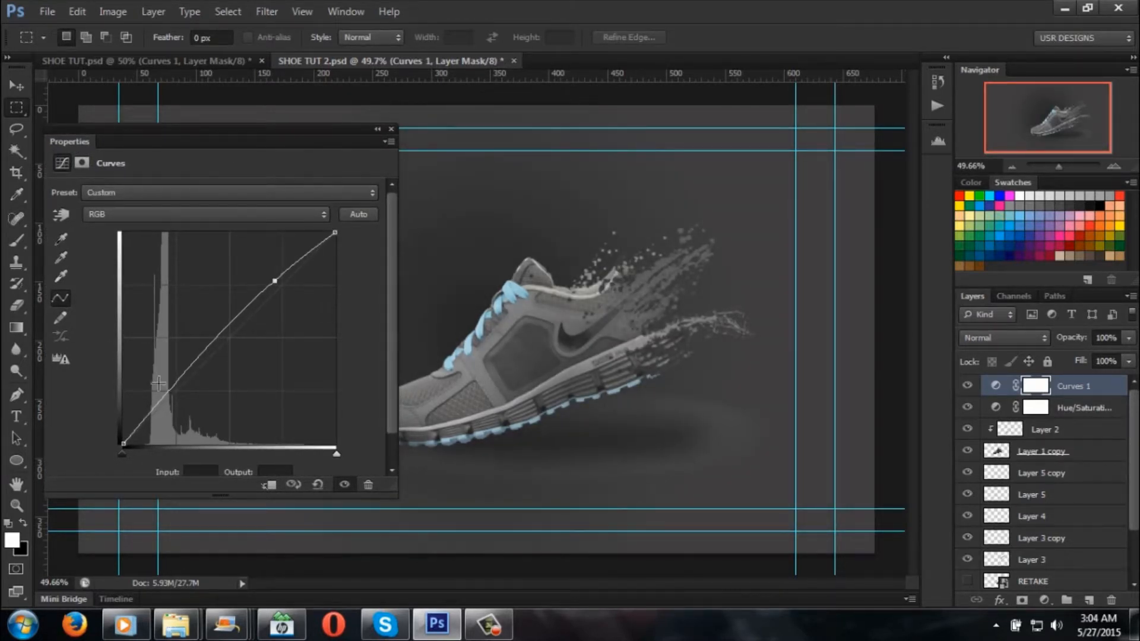
{"action": "left_click_drag", "start_coordinate": [169, 394], "coordinate": [179, 398]}
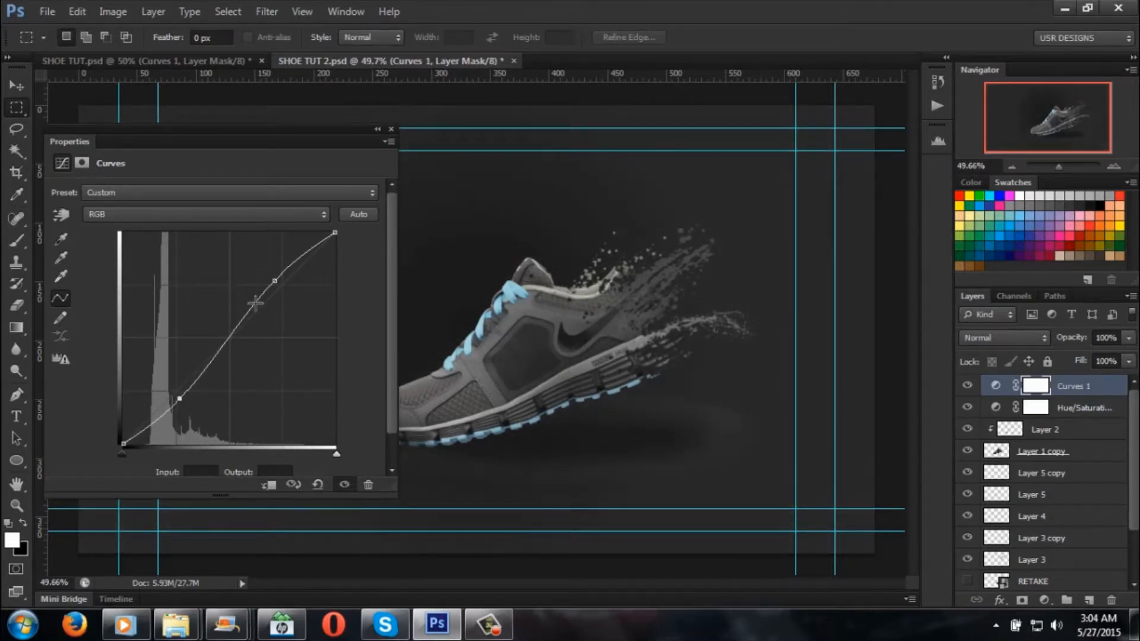
Step: Examine the Red channel curve of Curves 1 in SHOE TUT.psd and return to SHOE TUT 2.psd
{"action": "left_click", "coordinate": [190, 60]}
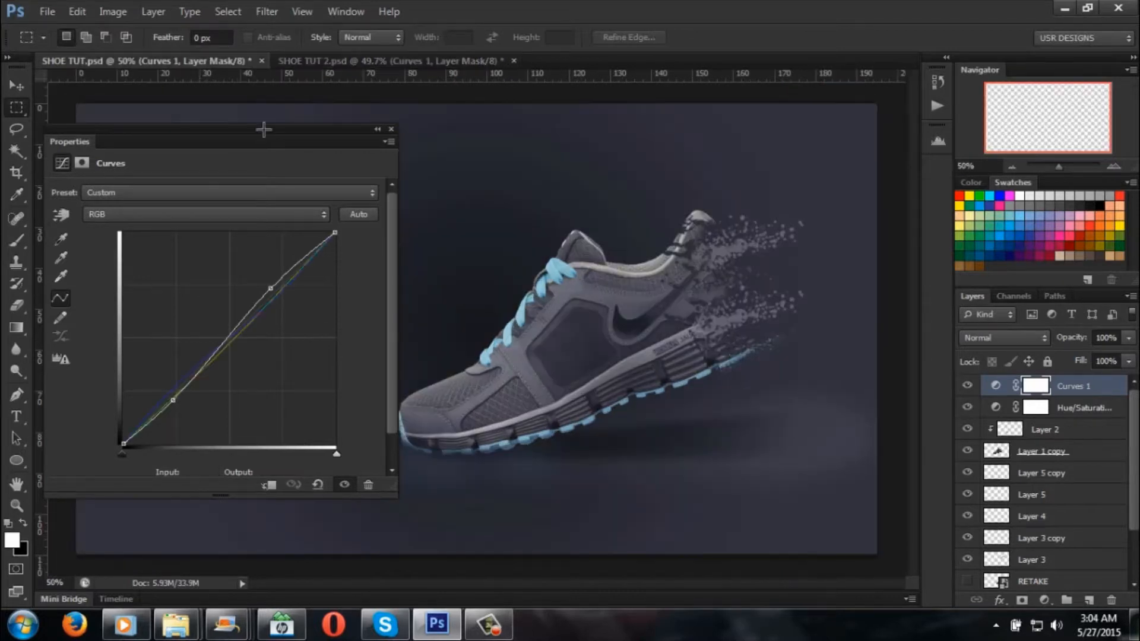
{"action": "left_click", "coordinate": [184, 211]}
{"action": "left_click", "coordinate": [169, 246]}
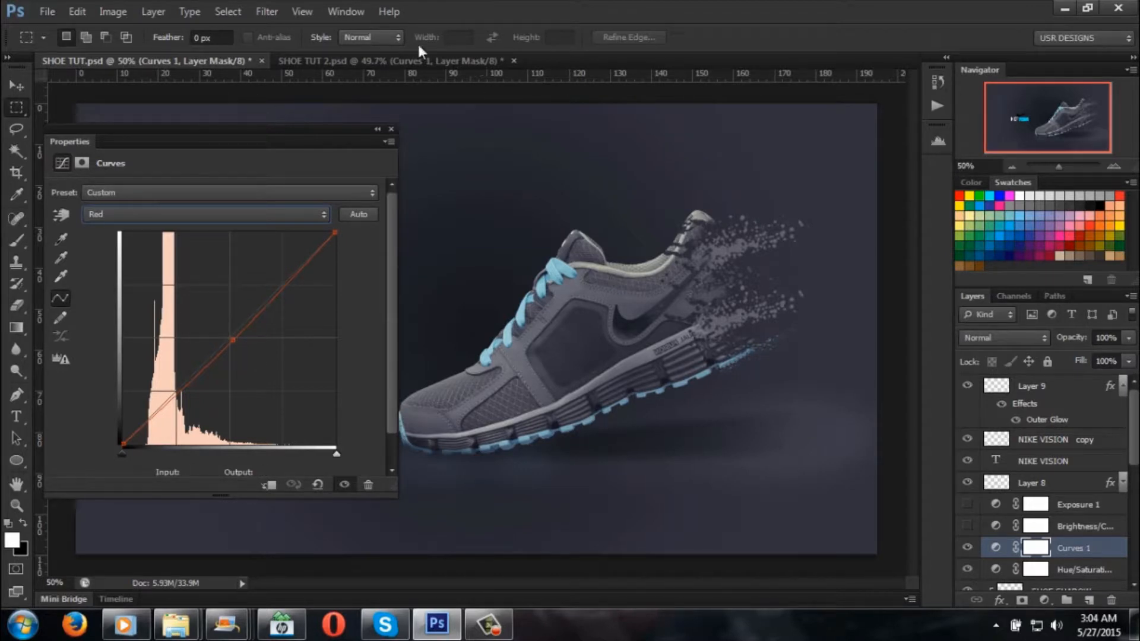
{"action": "left_click", "coordinate": [403, 61]}
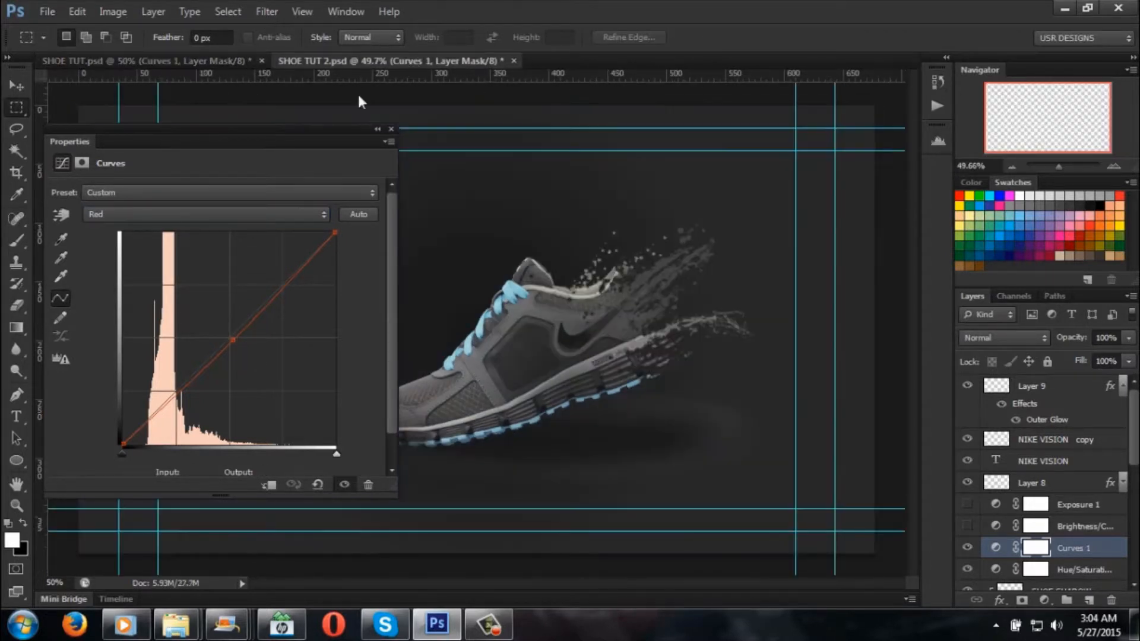
Step: Lower the midpoint of the Red channel slightly in the Curves 1 adjustment of SHOE TUT 2.psd
{"action": "left_click", "coordinate": [198, 216]}
{"action": "left_click", "coordinate": [170, 244]}
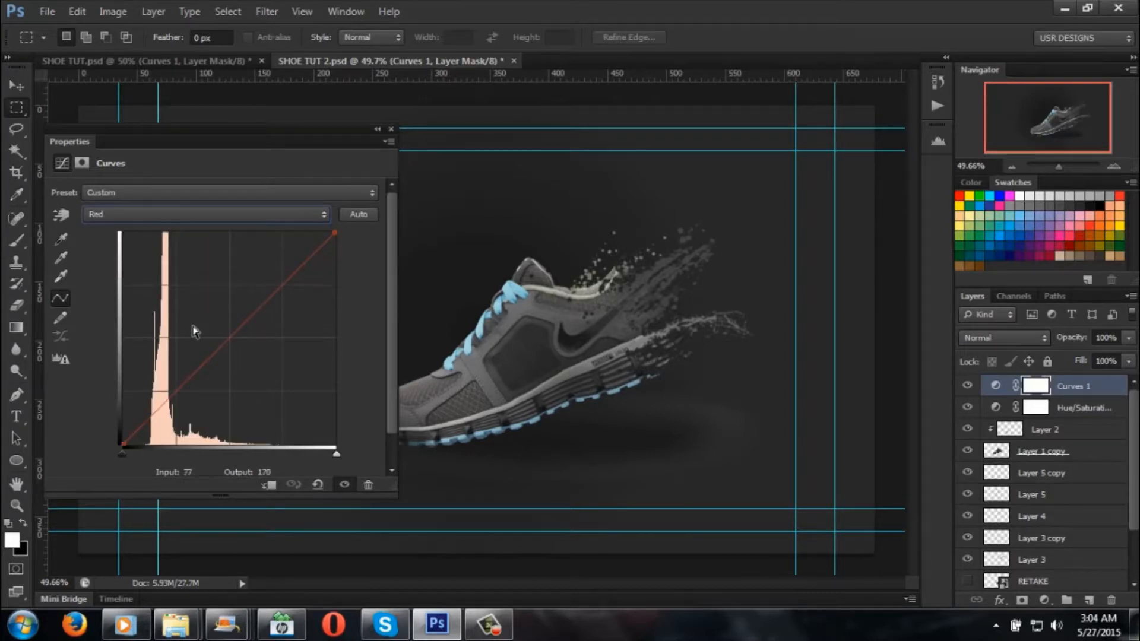
{"action": "left_click", "coordinate": [231, 340]}
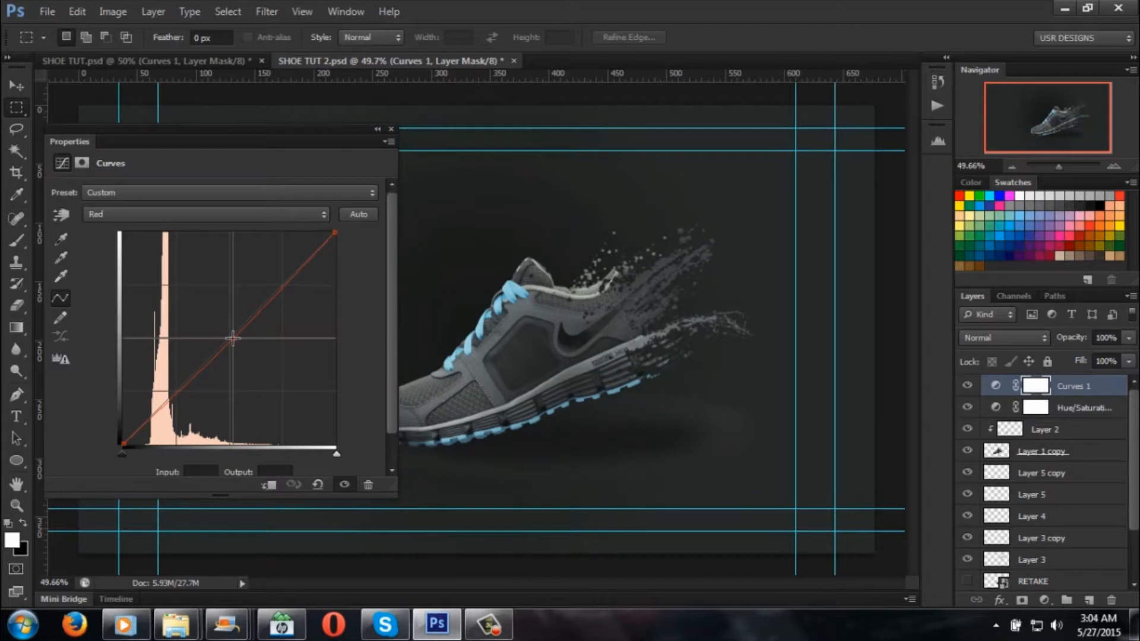
{"action": "left_click", "coordinate": [234, 338]}
Step: Examine the Green channel curve of Curves 1 in SHOE TUT.psd and return to SHOE TUT 2.psd
{"action": "left_click", "coordinate": [204, 61]}
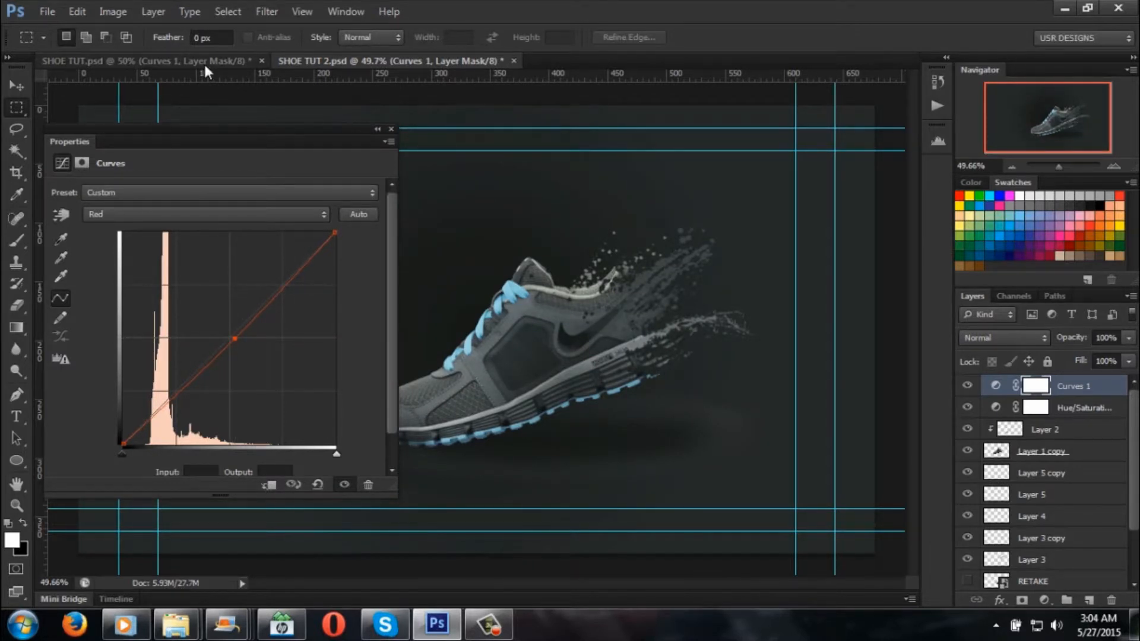
{"action": "left_click", "coordinate": [195, 214]}
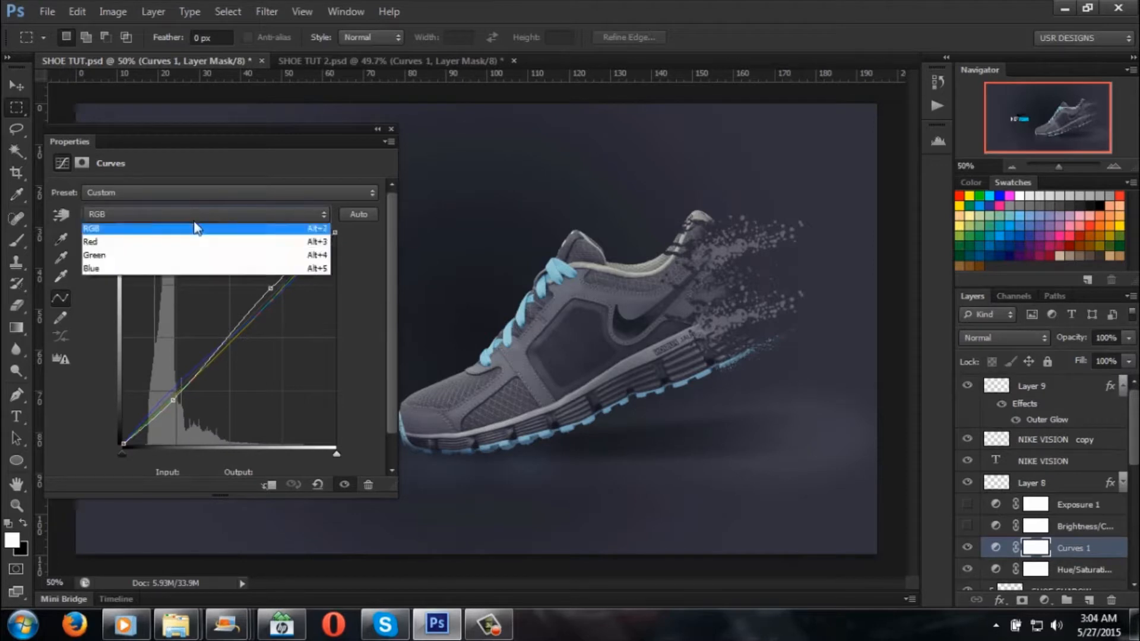
{"action": "left_click", "coordinate": [172, 256]}
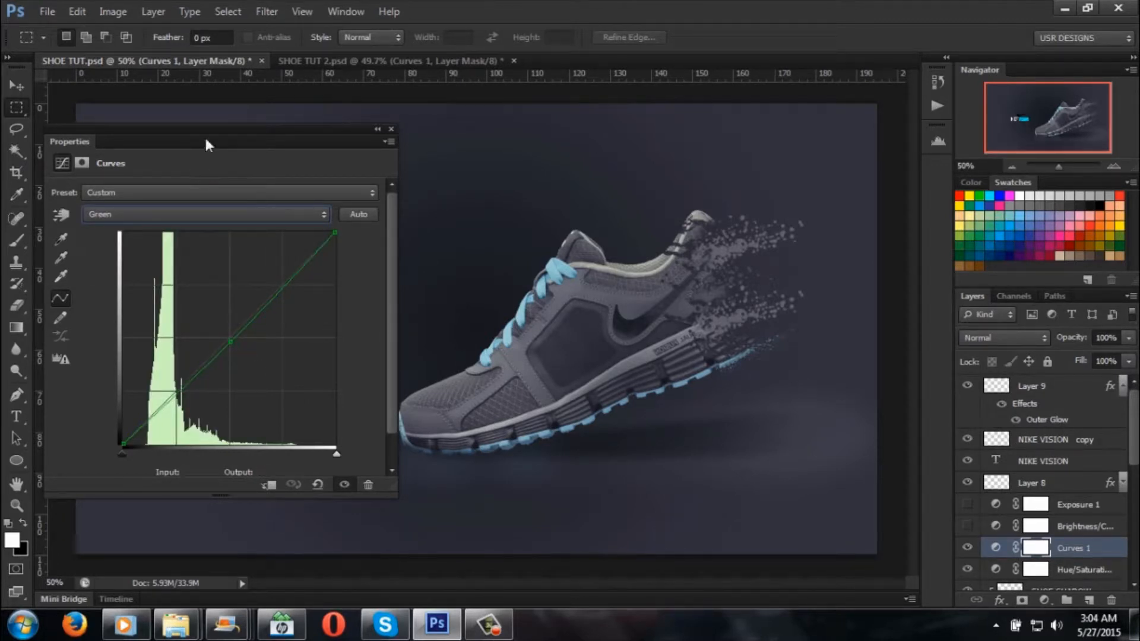
{"action": "left_click", "coordinate": [322, 55]}
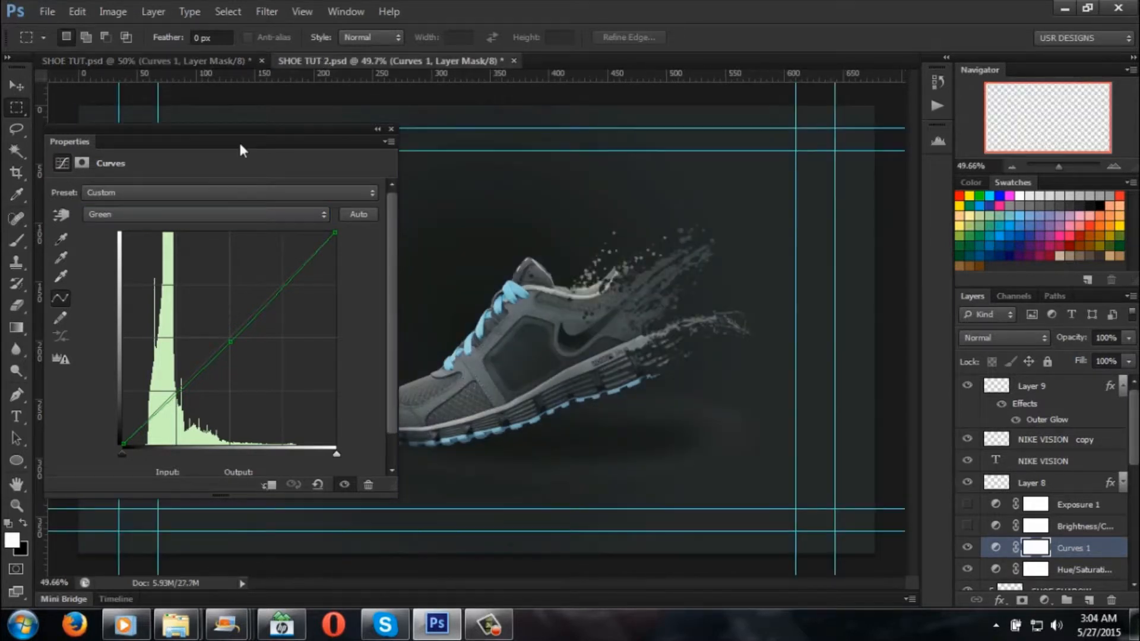
Step: Lower the midpoint of the Green channel slightly in the Curves 1 adjustment
{"action": "left_click", "coordinate": [190, 215]}
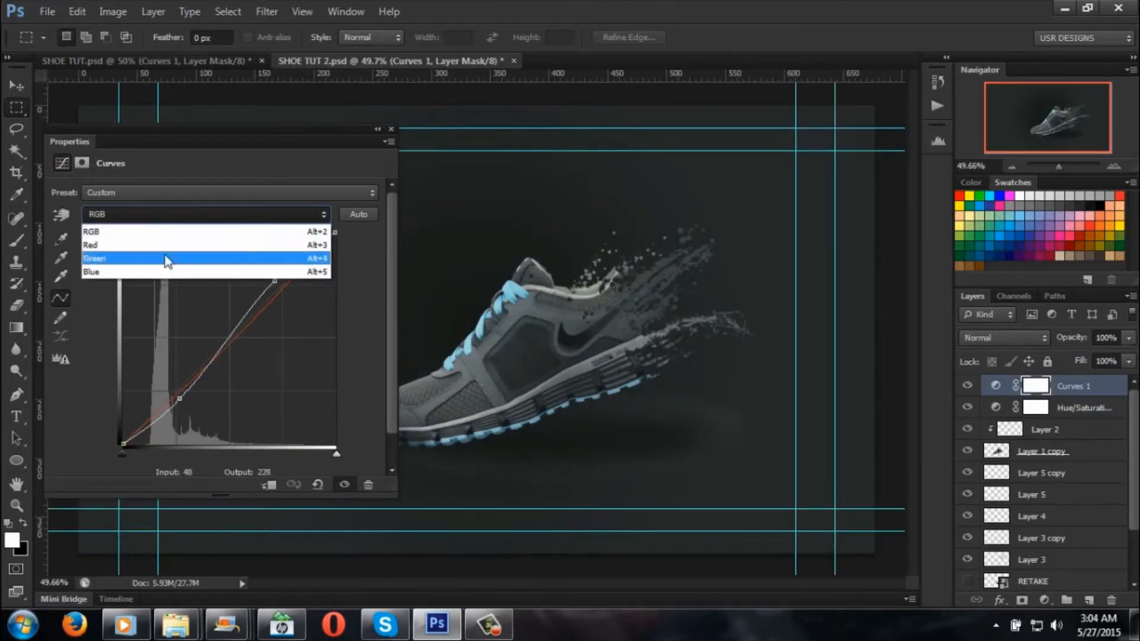
{"action": "left_click", "coordinate": [169, 257]}
{"action": "mouse_move", "coordinate": [228, 337]}
{"action": "left_mouse_down"}
{"action": "mouse_move", "coordinate": [279, 378]}
{"action": "mouse_move", "coordinate": [233, 341]}
{"action": "left_mouse_up"}
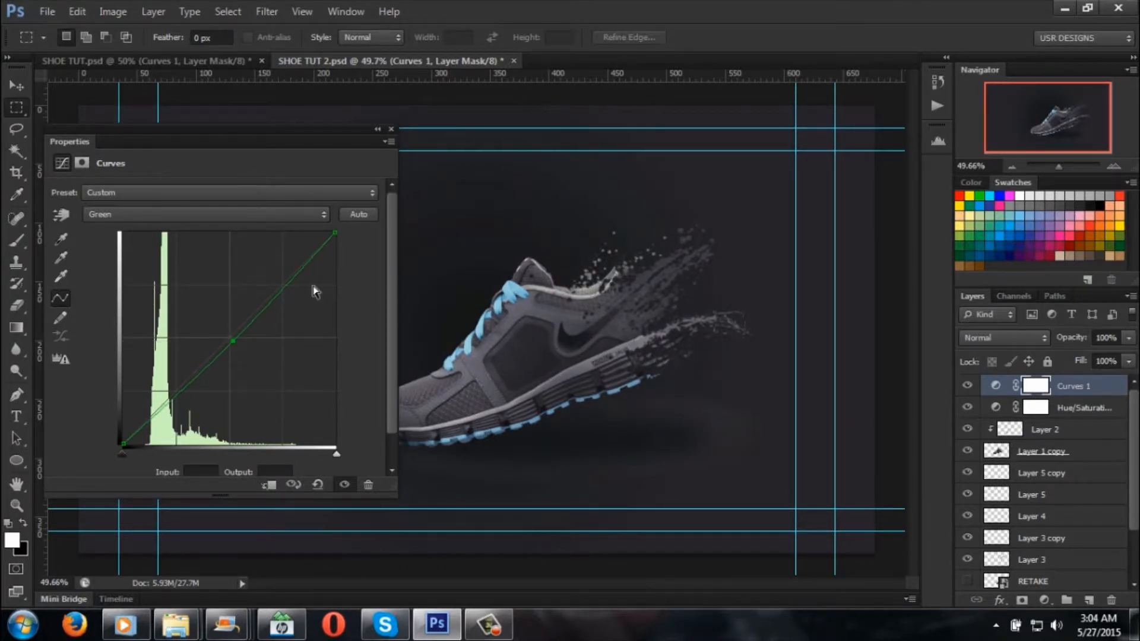
Step: Examine the Blue channel curve of Curves 1 in SHOE TUT.psd and return to SHOE TUT 2.psd
{"action": "left_click", "coordinate": [209, 214]}
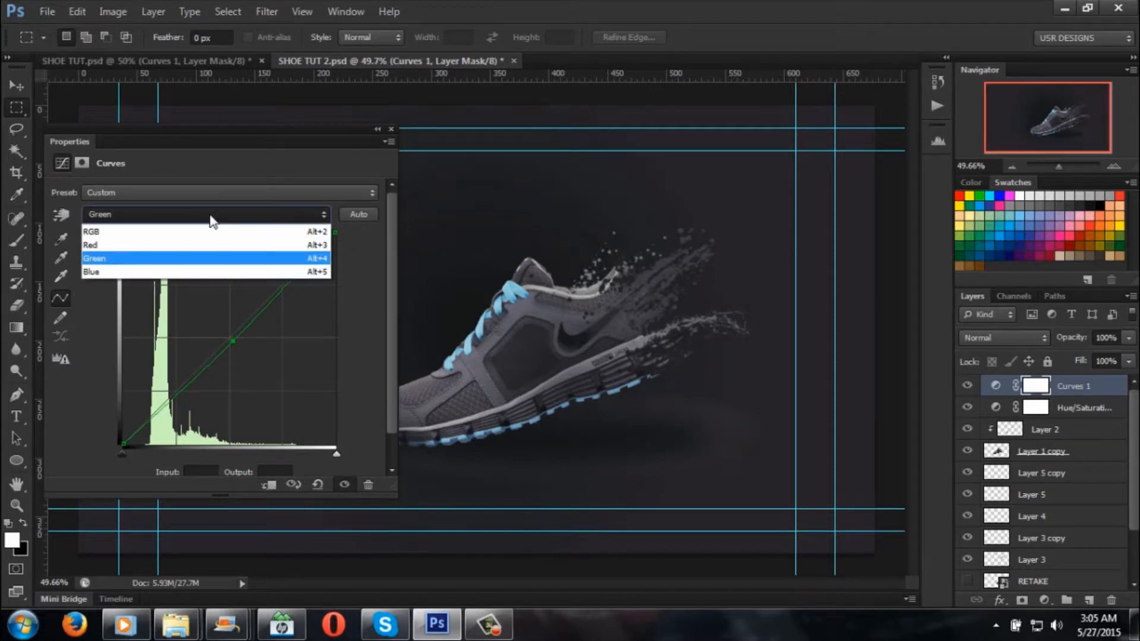
{"action": "left_click", "coordinate": [167, 274]}
{"action": "left_click", "coordinate": [215, 61]}
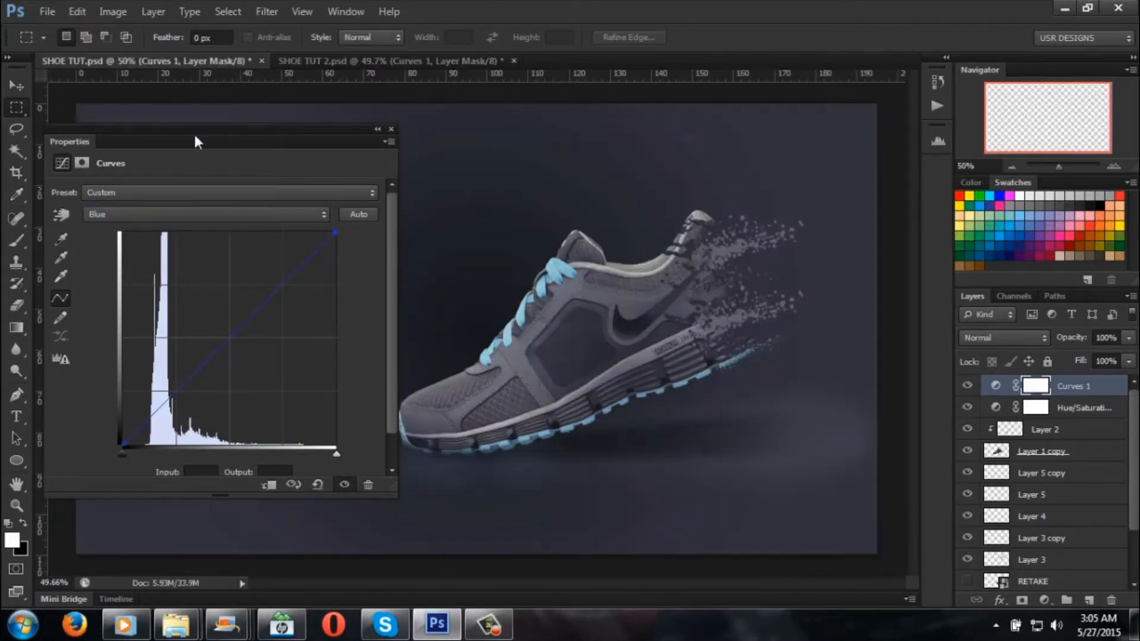
{"action": "left_click", "coordinate": [172, 217]}
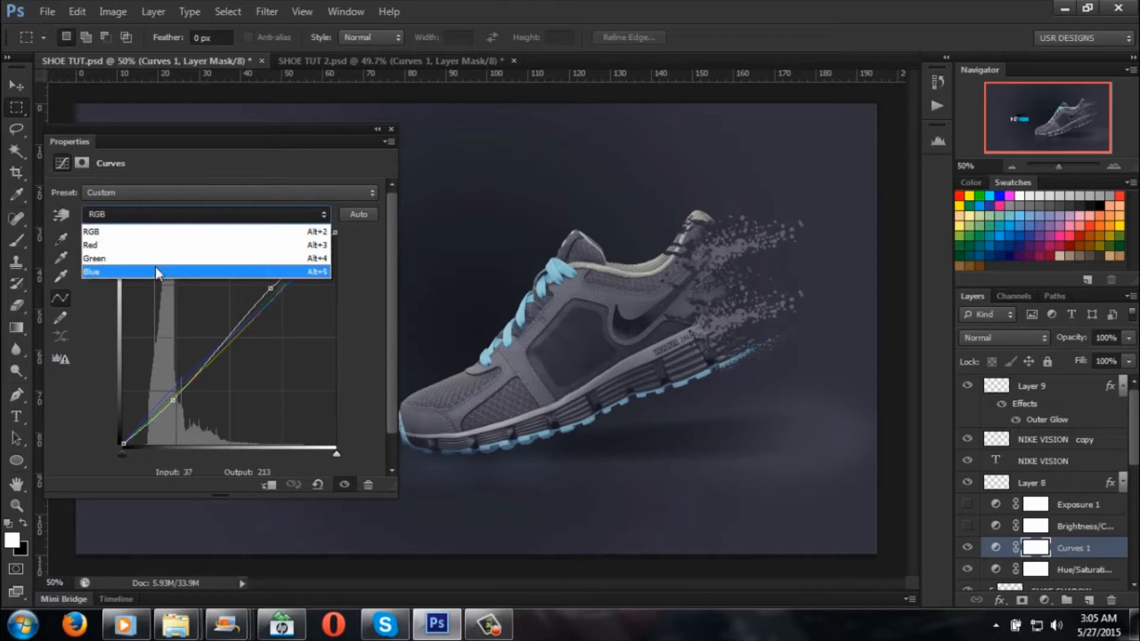
{"action": "left_click", "coordinate": [155, 268]}
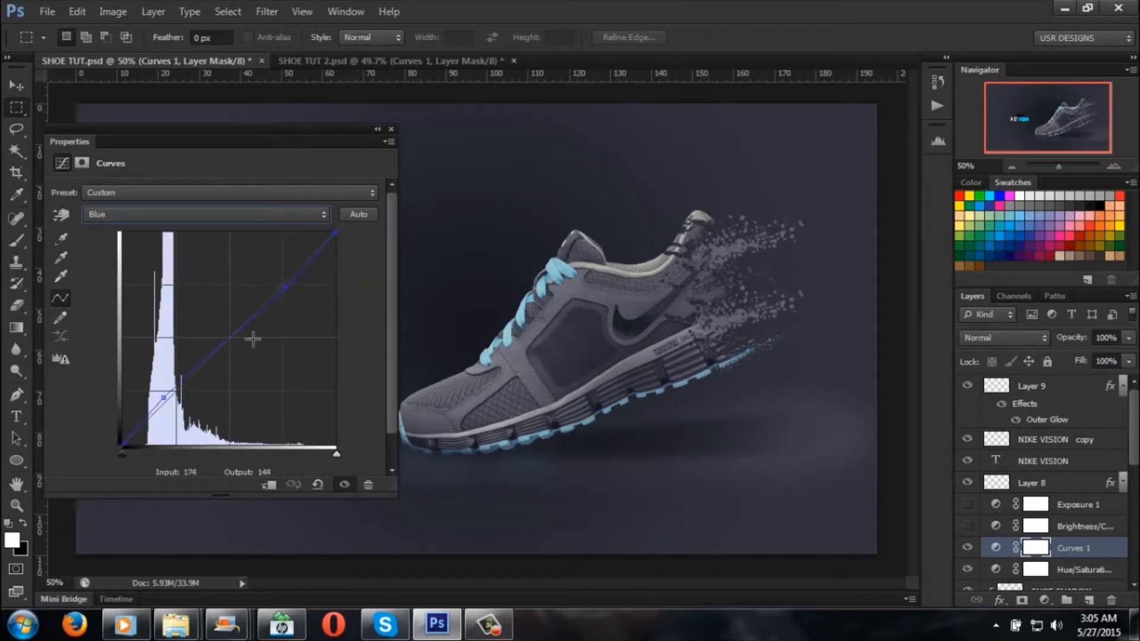
{"action": "left_click", "coordinate": [186, 214]}
{"action": "left_click", "coordinate": [215, 150]}
{"action": "left_click", "coordinate": [332, 61]}
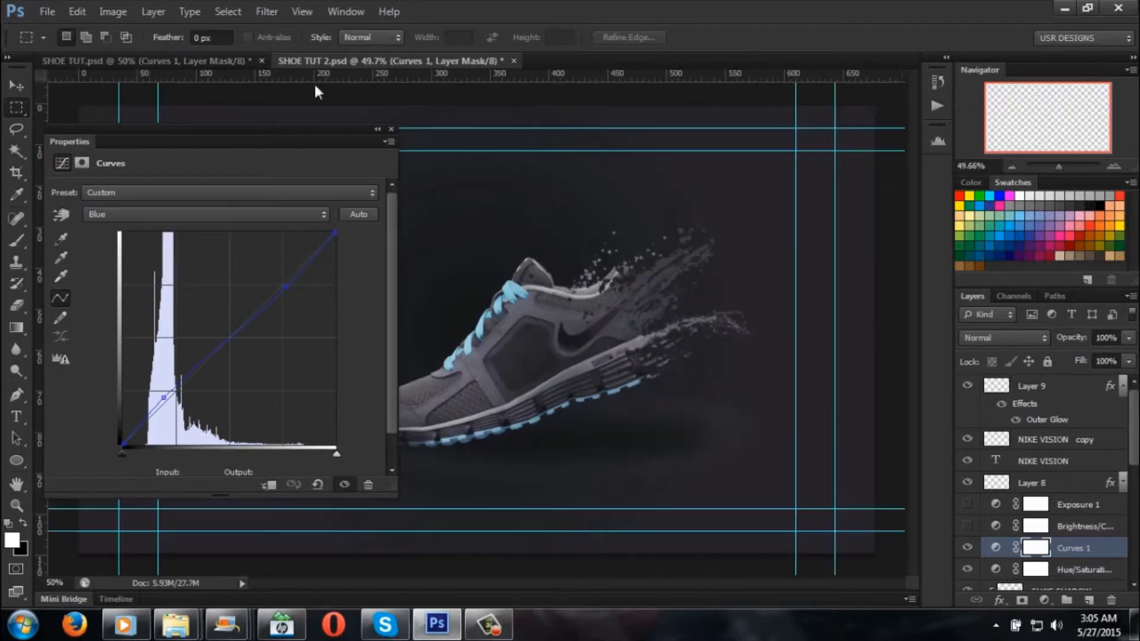
Step: On the Blue channel of Curves 1, add a raised highlight point and a slightly lowered shadow point
{"action": "left_click", "coordinate": [189, 214]}
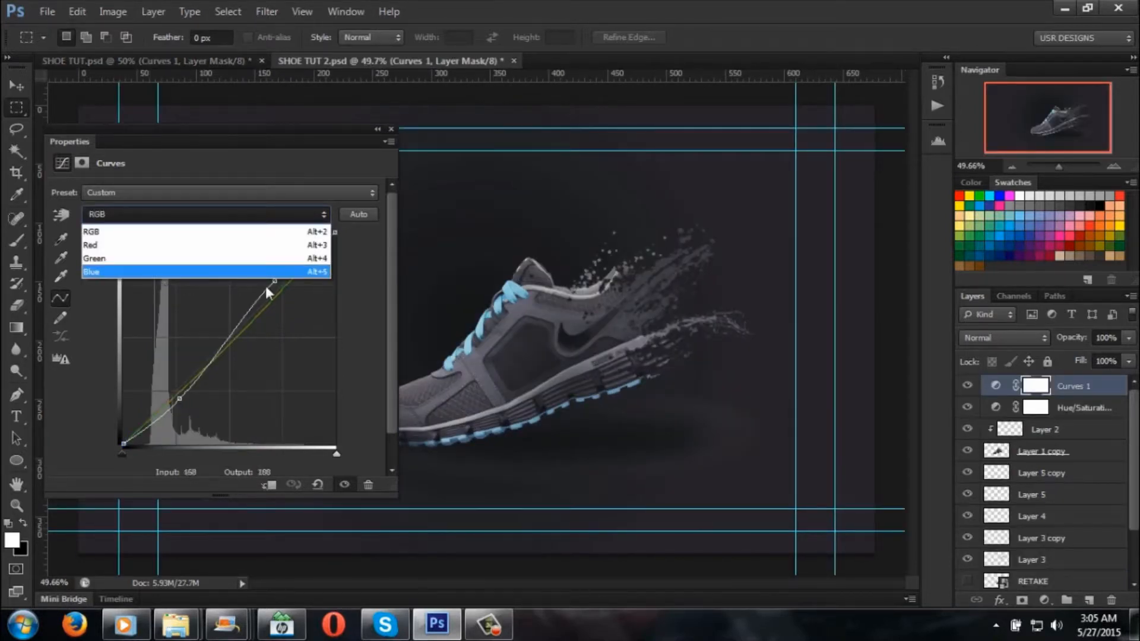
{"action": "left_click", "coordinate": [208, 272]}
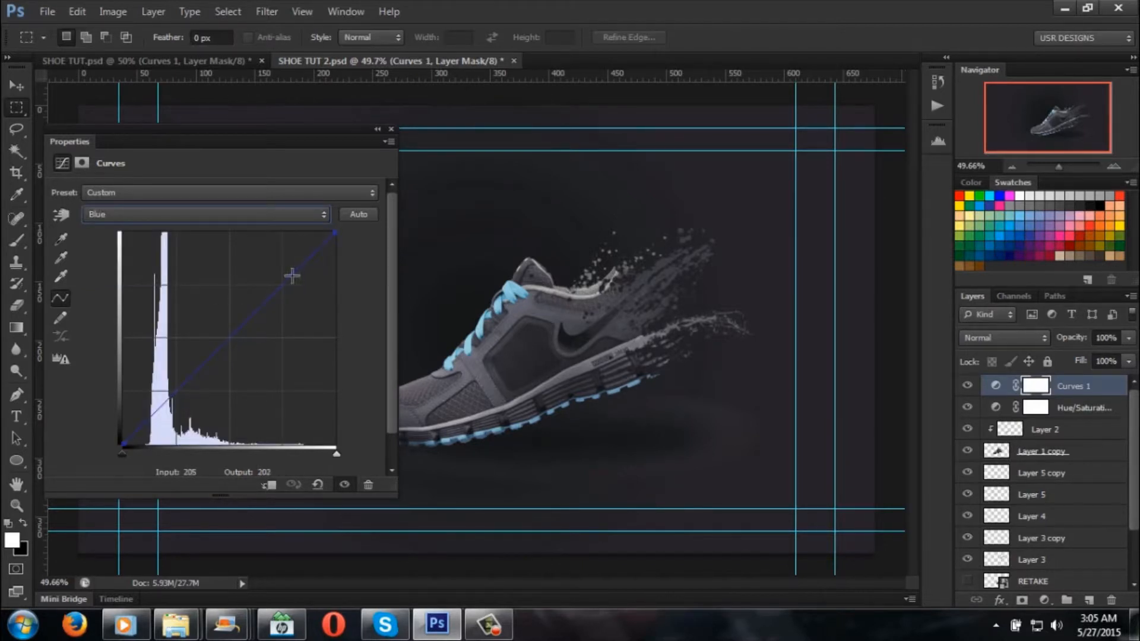
{"action": "left_click_drag", "start_coordinate": [283, 284], "coordinate": [276, 281]}
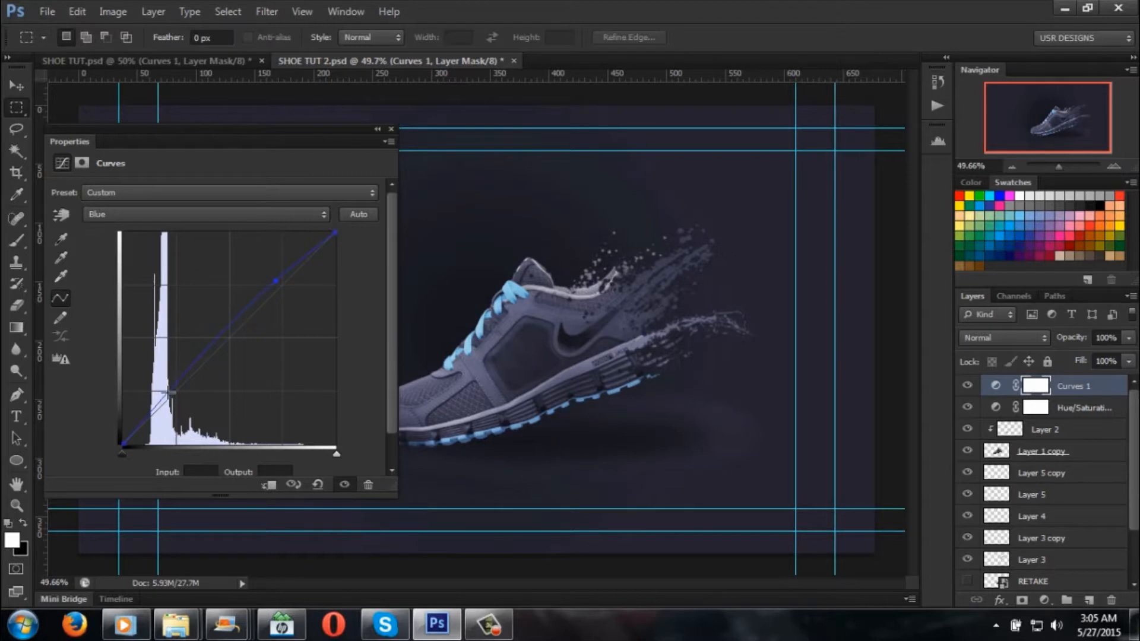
{"action": "left_click_drag", "start_coordinate": [161, 401], "coordinate": [171, 399]}
Step: Dock the Properties panel off the canvas and compare the artwork's colours with SHOE TUT.psd
{"action": "left_click_drag", "start_coordinate": [354, 151], "coordinate": [939, 175]}
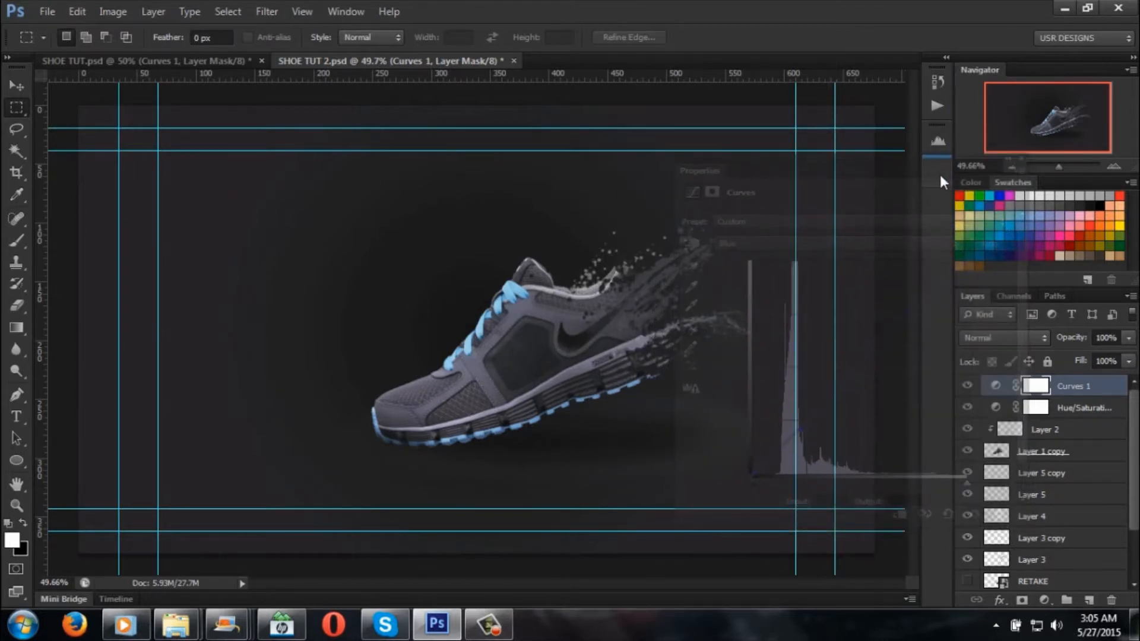
{"action": "left_click", "coordinate": [179, 61]}
{"action": "left_click", "coordinate": [370, 62]}
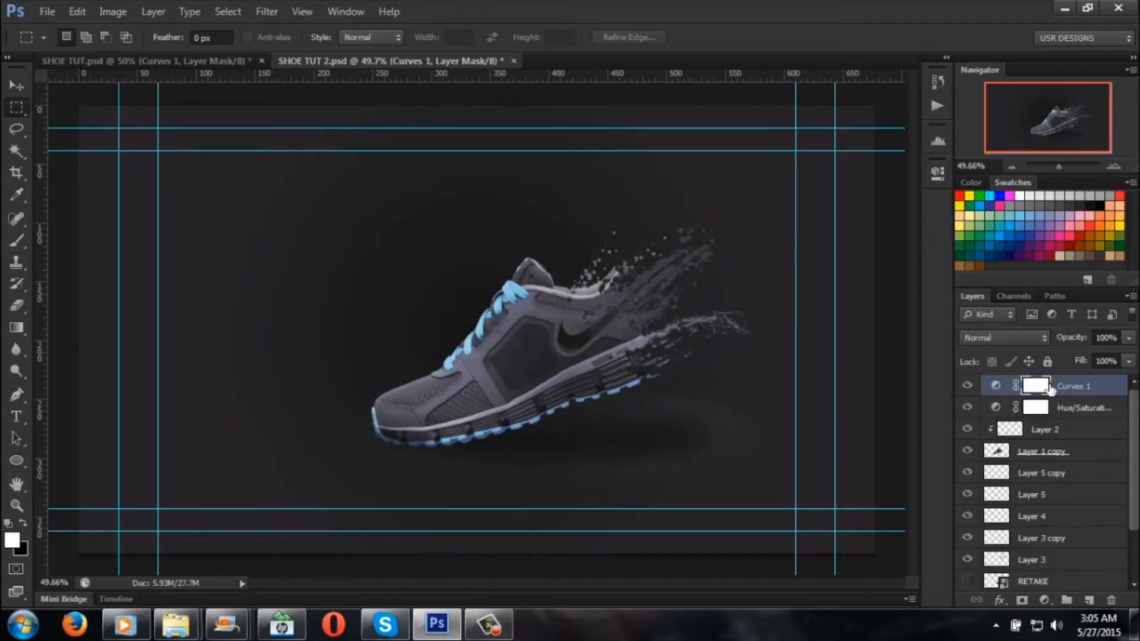
Step: Reopen Curves 1 and raise both the highlight and shadow points of the Blue channel for a bluer tint
{"action": "double_click", "coordinate": [995, 386]}
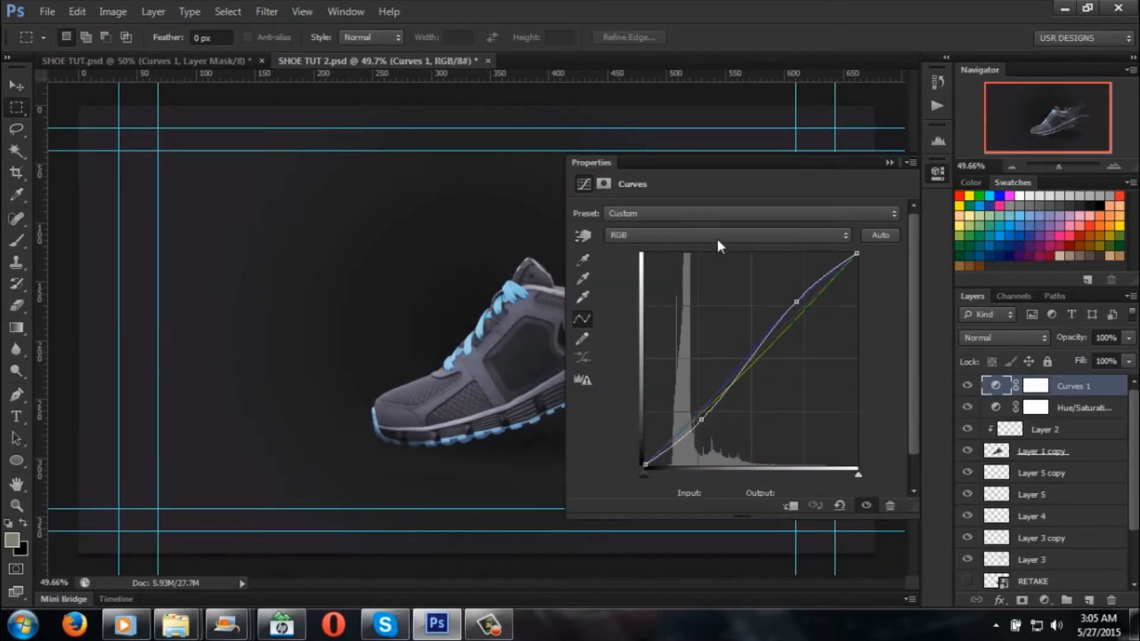
{"action": "left_click", "coordinate": [718, 238]}
{"action": "left_click", "coordinate": [686, 291]}
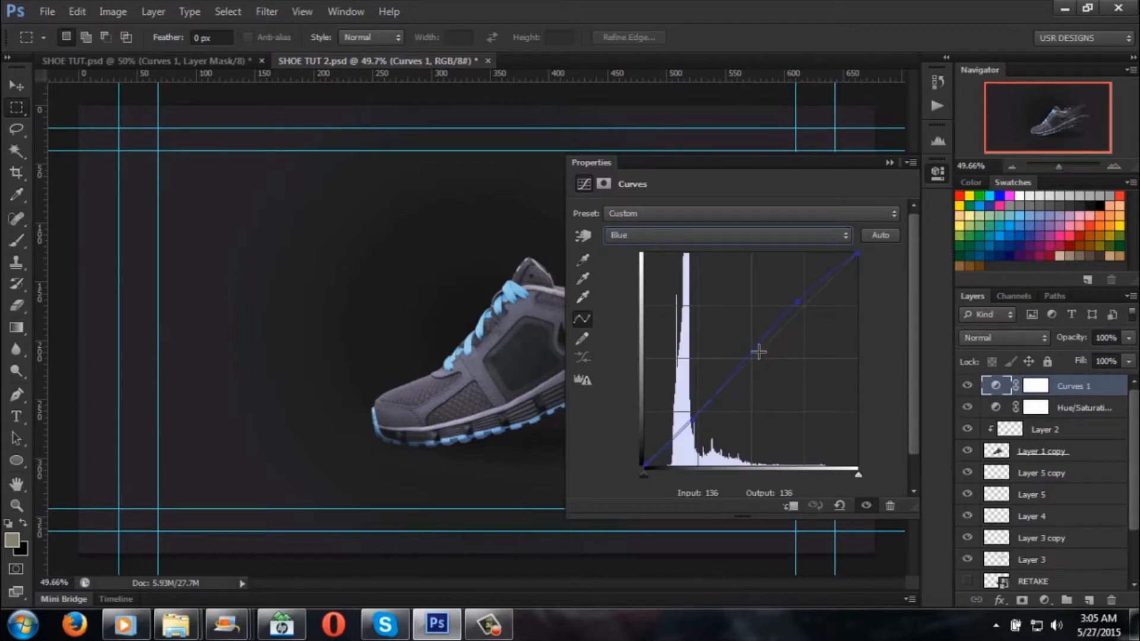
{"action": "mouse_move", "coordinate": [798, 302]}
{"action": "left_mouse_down"}
{"action": "mouse_move", "coordinate": [788, 289]}
{"action": "mouse_move", "coordinate": [798, 295]}
{"action": "left_mouse_up"}
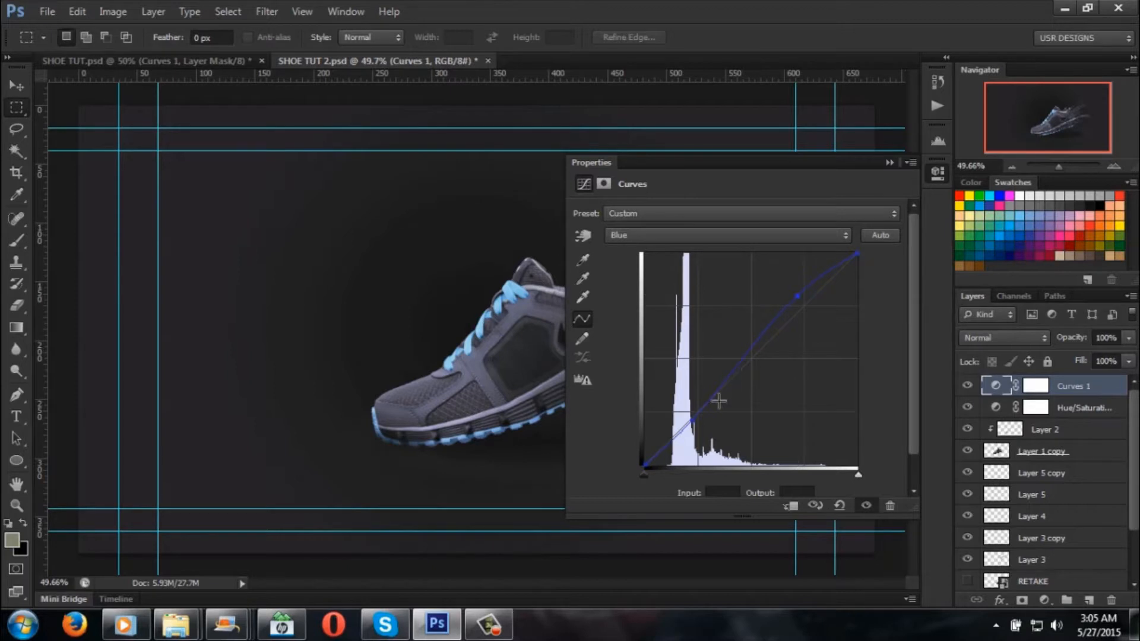
{"action": "left_click_drag", "start_coordinate": [693, 424], "coordinate": [689, 418]}
{"action": "left_click", "coordinate": [888, 162]}
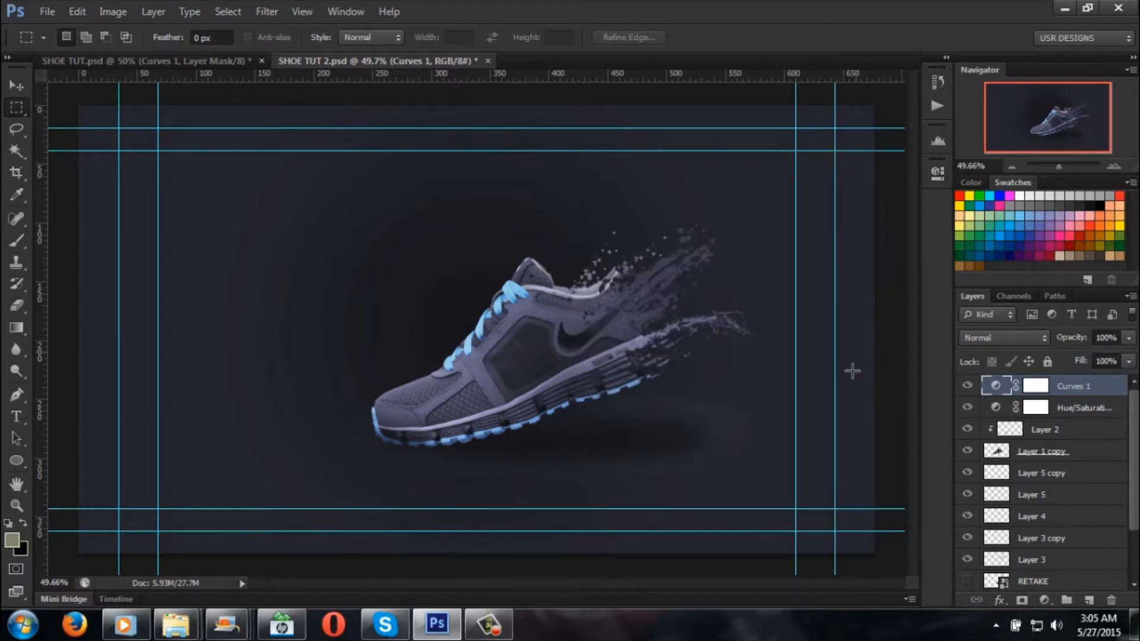
Step: Compare SHOE TUT 2.psd with SHOE TUT.psd, showing the reference's hidden Brightness/Contrast layer to examine its effect
{"action": "left_click", "coordinate": [206, 63]}
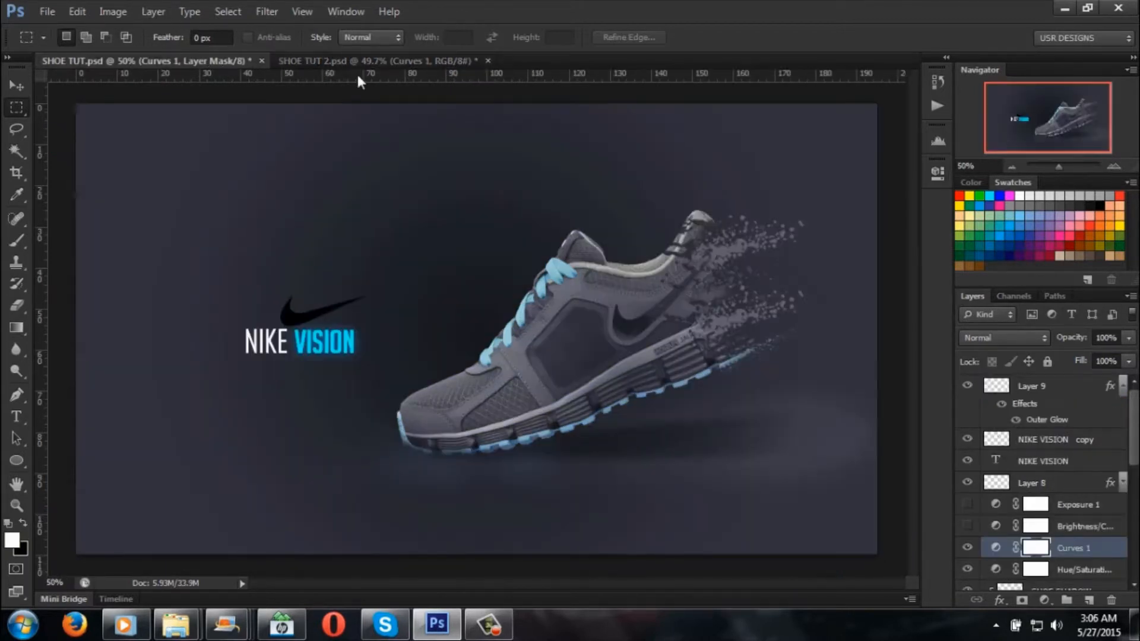
{"action": "left_click", "coordinate": [384, 63]}
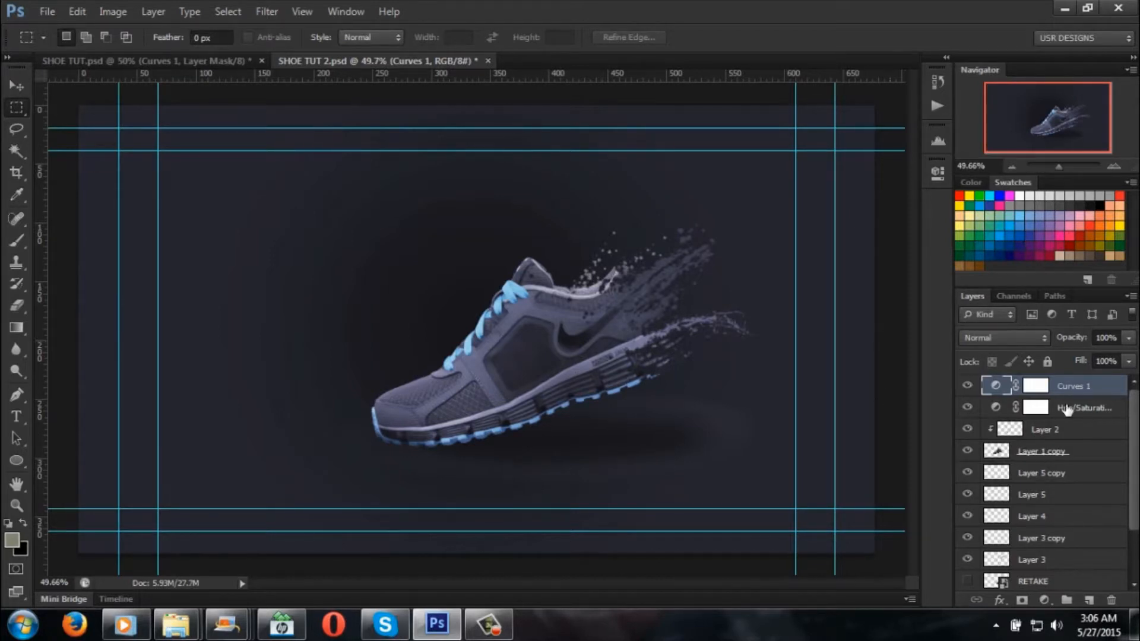
{"action": "left_click", "coordinate": [200, 63]}
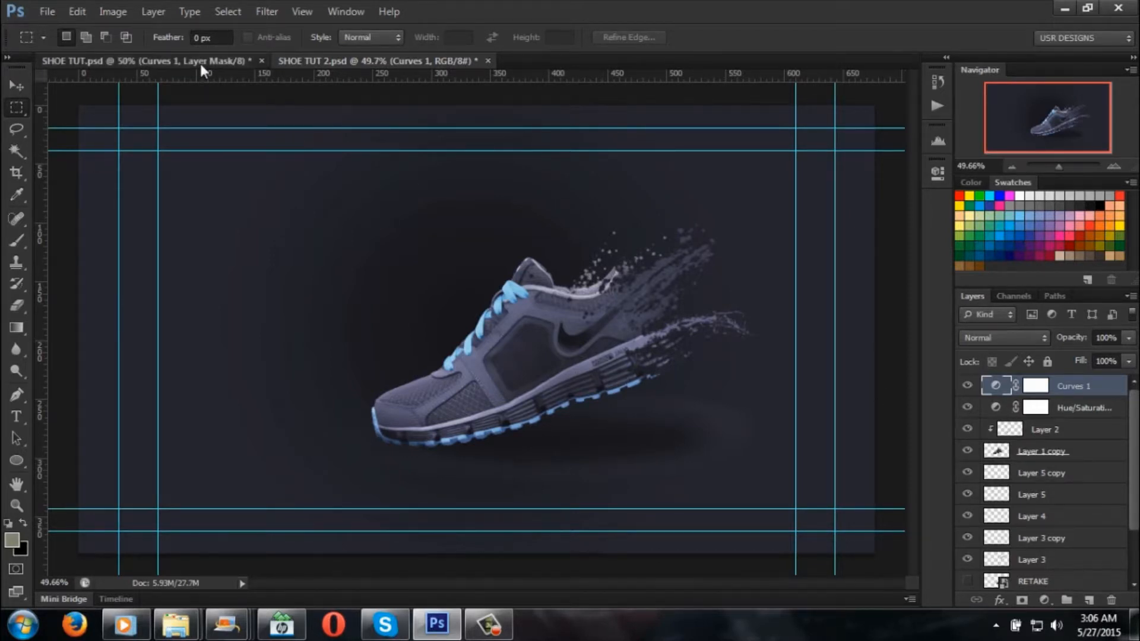
{"action": "left_click", "coordinate": [320, 62]}
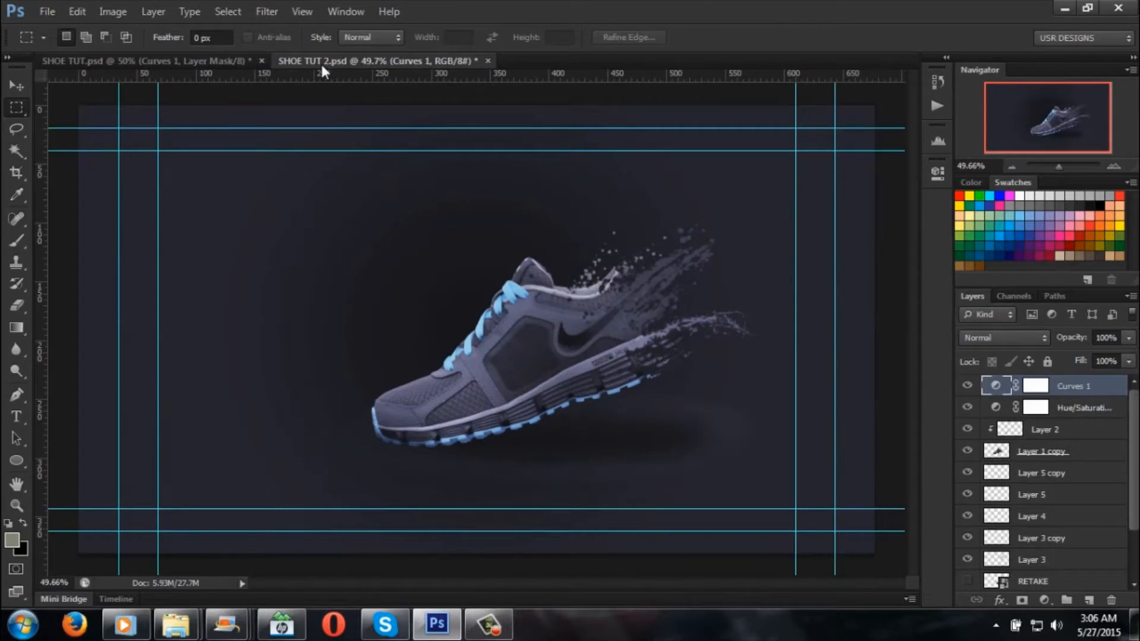
{"action": "left_click", "coordinate": [201, 61]}
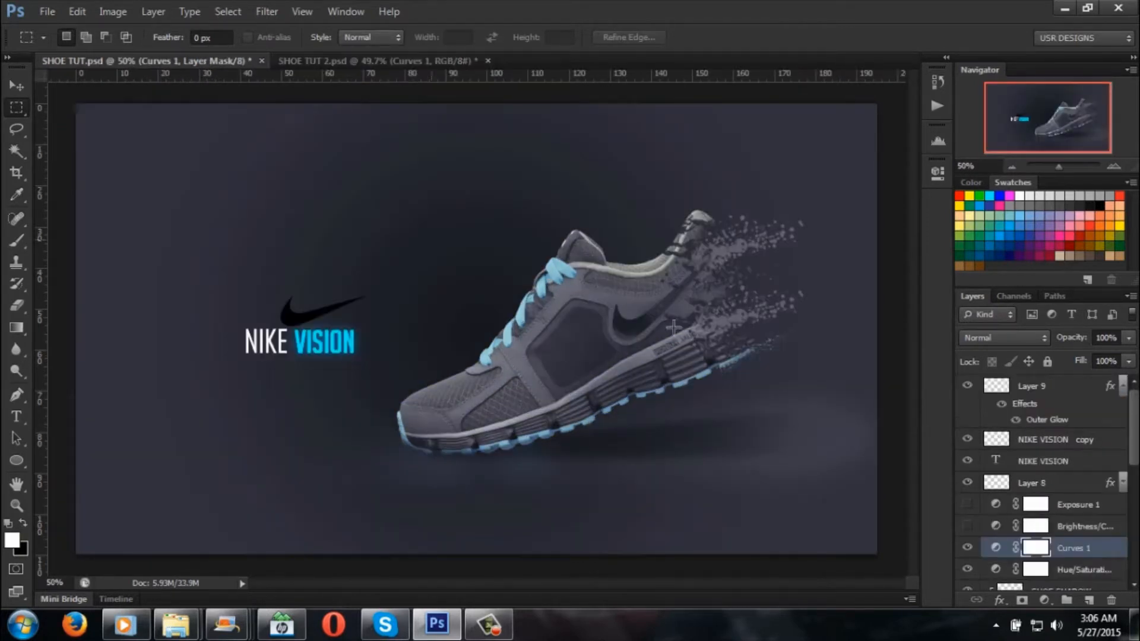
{"action": "left_click", "coordinate": [967, 527]}
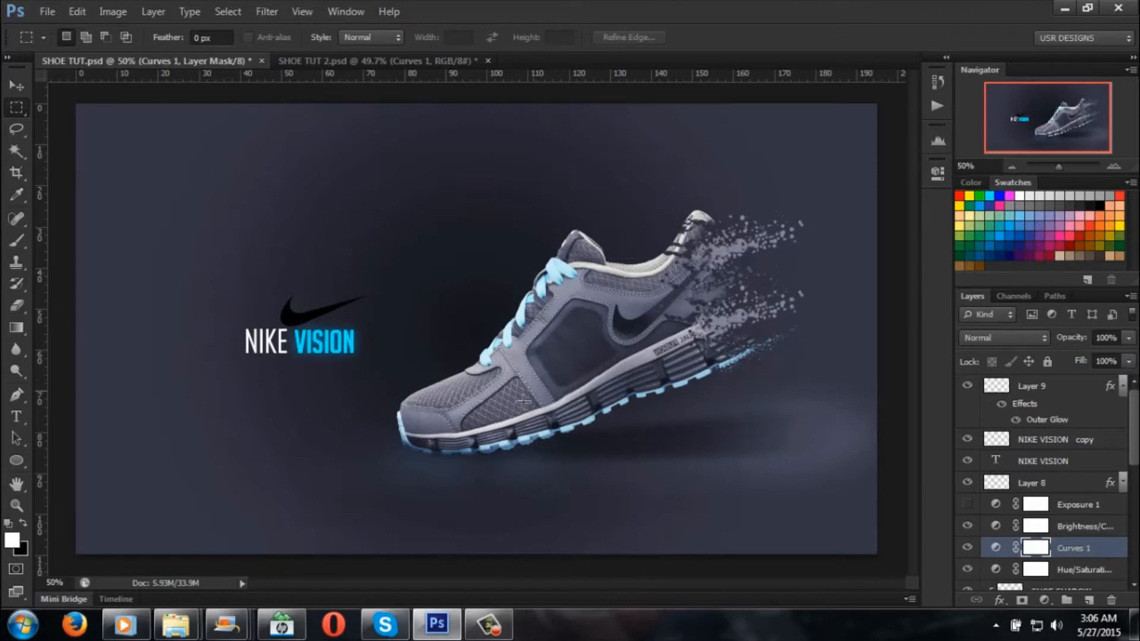
{"action": "left_click", "coordinate": [411, 63]}
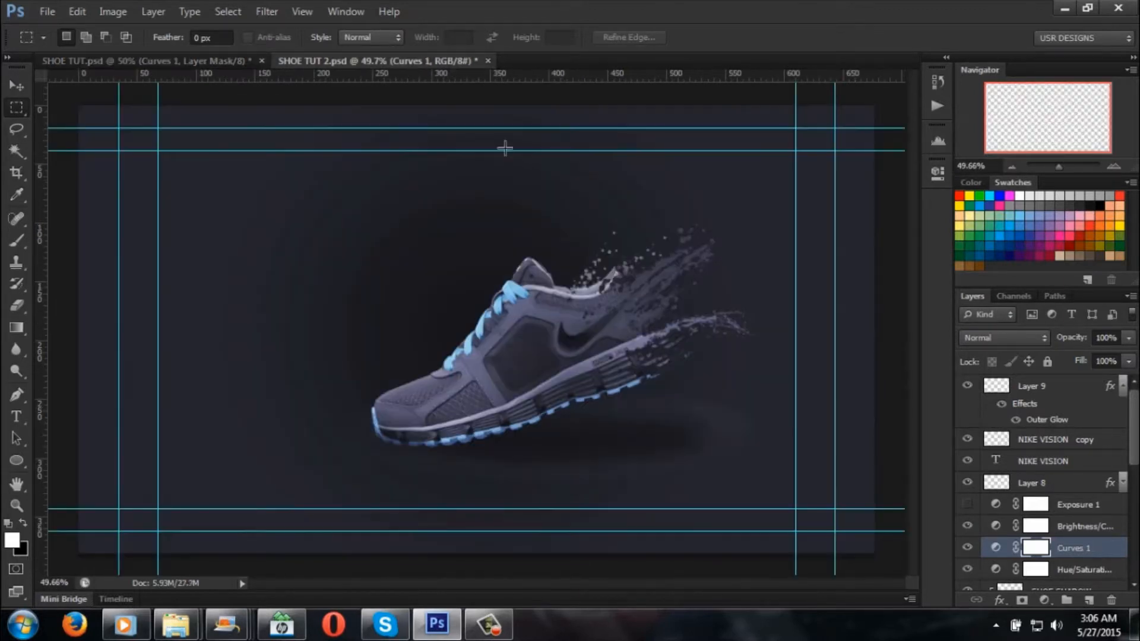
Step: Add a Brightness/Contrast adjustment above Curves 1 with brightness slightly above 55 and contrast about 62
{"action": "left_click", "coordinate": [1045, 600]}
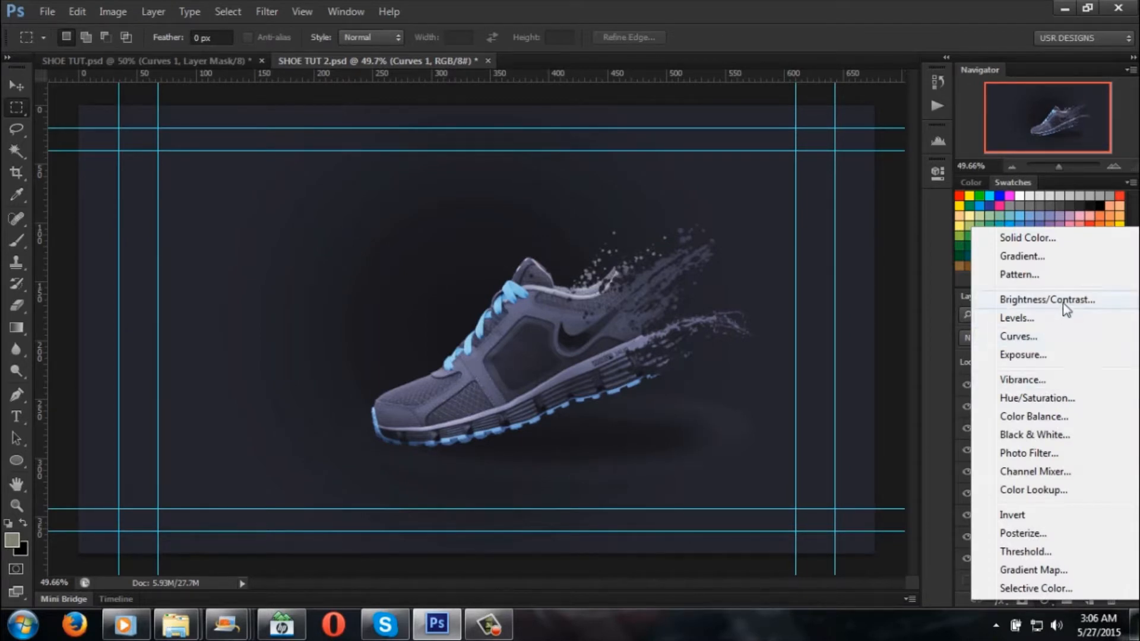
{"action": "left_click", "coordinate": [1047, 300]}
{"action": "left_click_drag", "start_coordinate": [762, 172], "coordinate": [237, 172]}
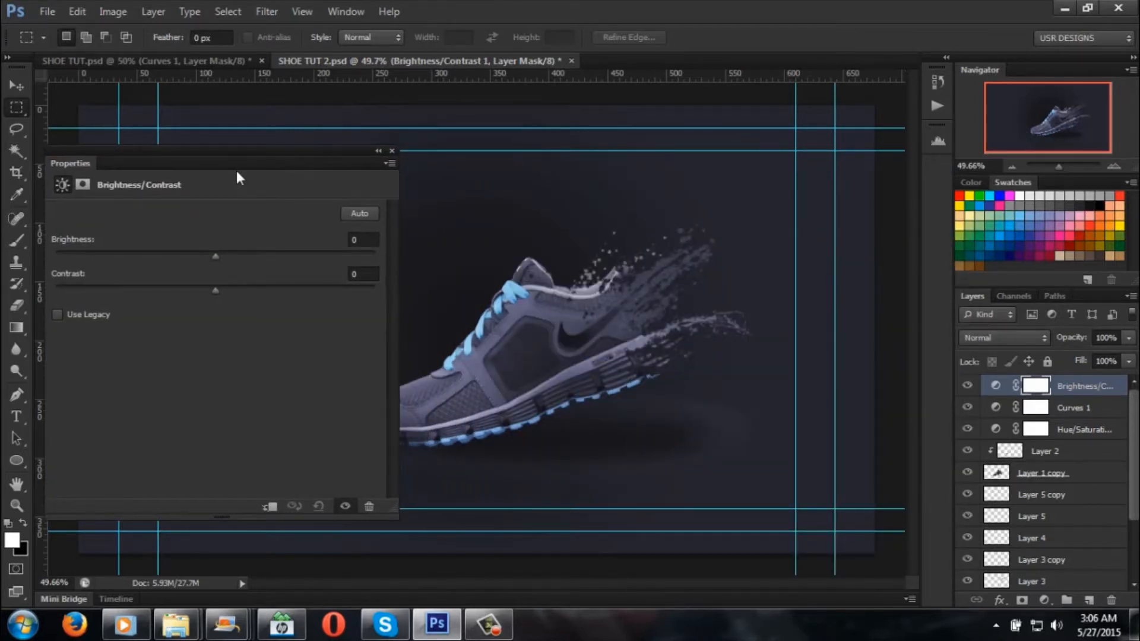
{"action": "left_click_drag", "start_coordinate": [218, 257], "coordinate": [273, 295]}
{"action": "left_click_drag", "start_coordinate": [234, 253], "coordinate": [308, 289]}
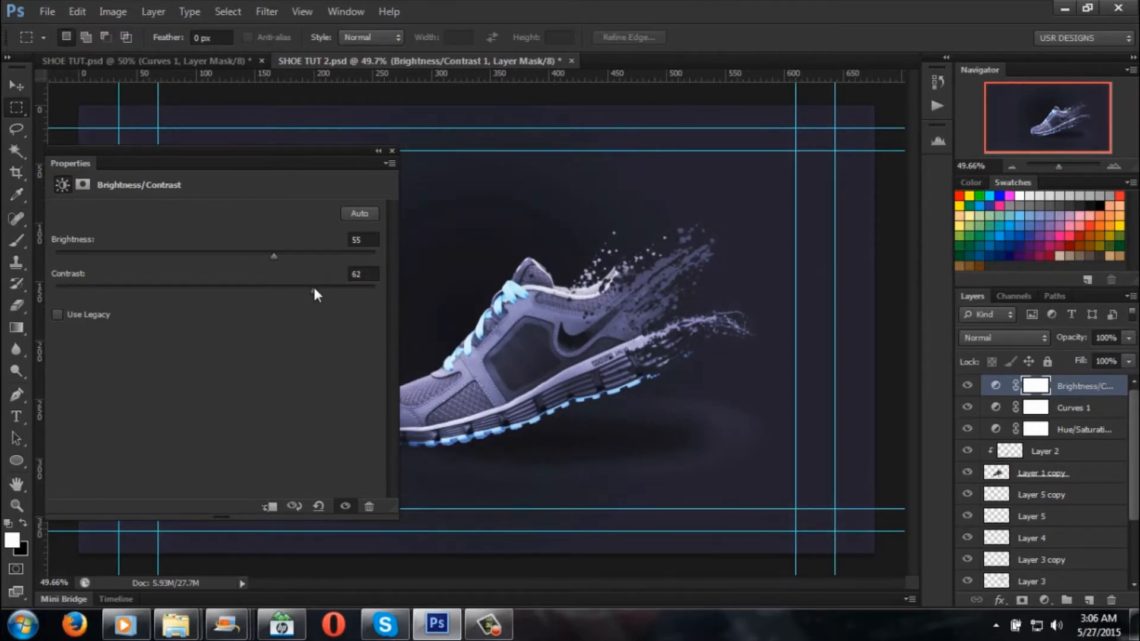
{"action": "left_click_drag", "start_coordinate": [277, 258], "coordinate": [282, 261]}
Step: Dock the Properties panel again and compare the brightened shoe with SHOE TUT.psd
{"action": "left_click_drag", "start_coordinate": [345, 160], "coordinate": [928, 170]}
{"action": "left_click_drag", "start_coordinate": [907, 210], "coordinate": [939, 174]}
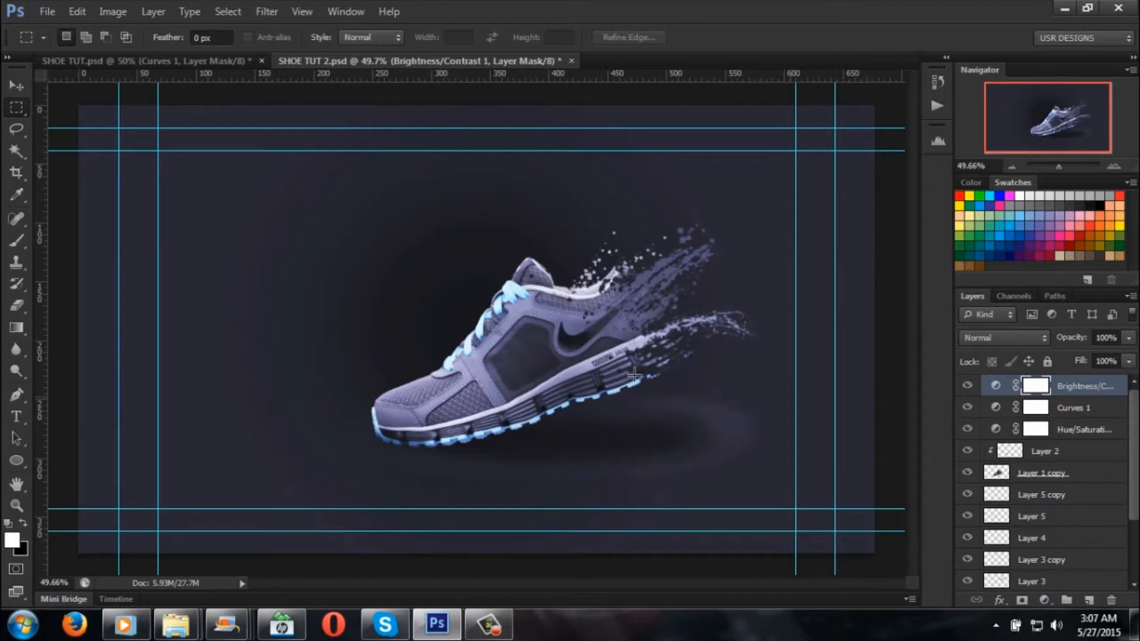
{"action": "left_click", "coordinate": [179, 58]}
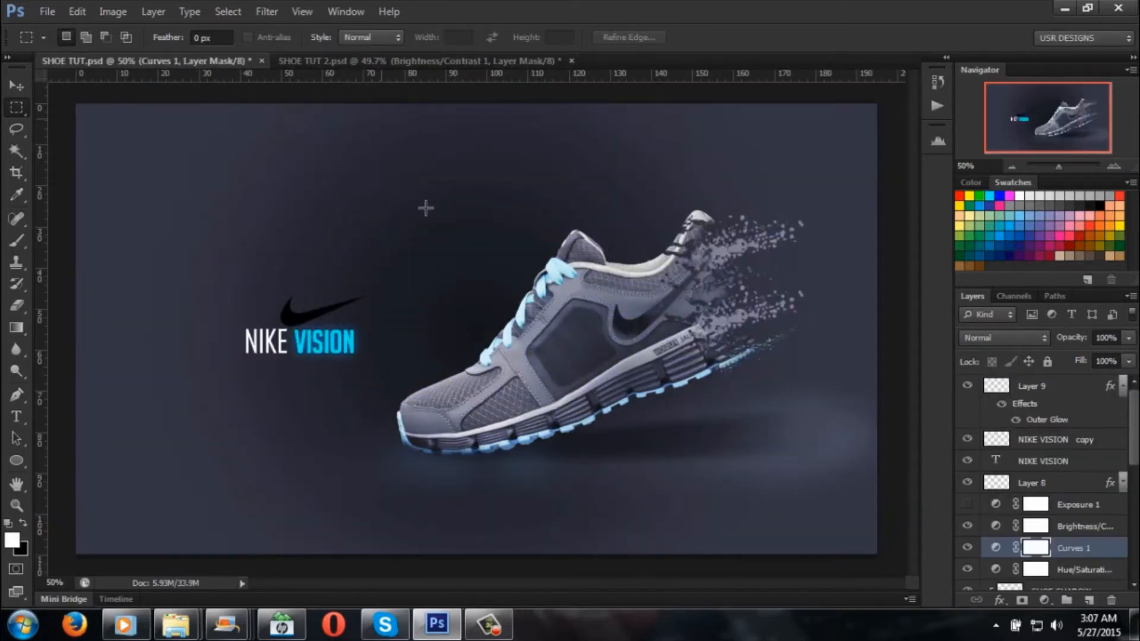
{"action": "left_click", "coordinate": [418, 61]}
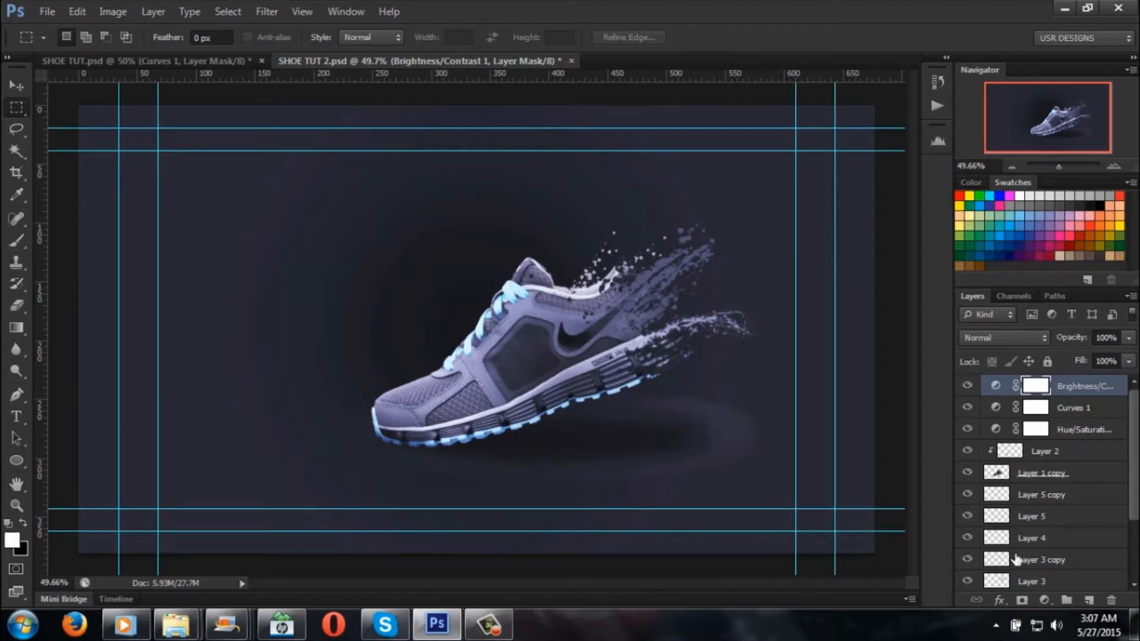
Step: Add an Exposure adjustment above the Brightness/Contrast layer, then dock its Properties panel and shrink it to uncover the shoe
{"action": "left_click", "coordinate": [1045, 604]}
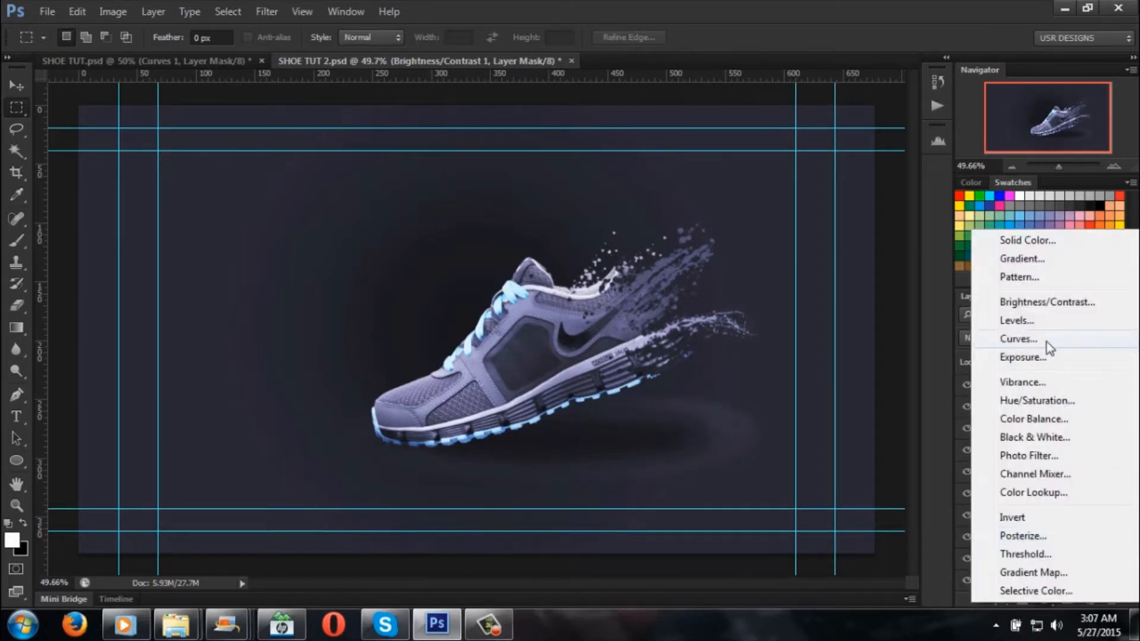
{"action": "left_click", "coordinate": [1025, 359]}
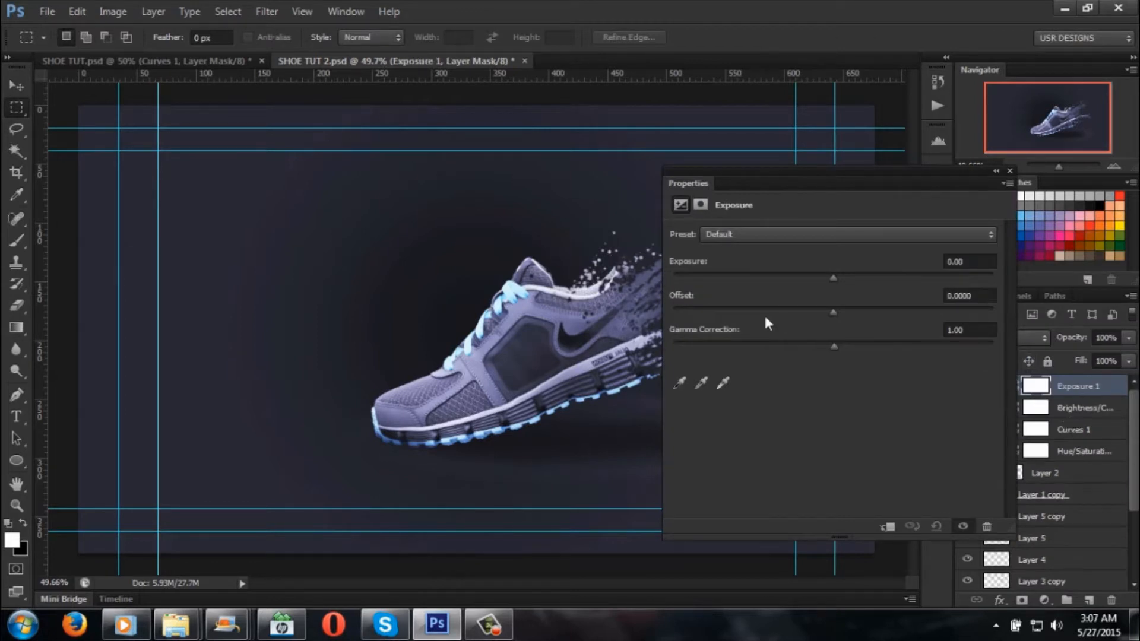
{"action": "left_click_drag", "start_coordinate": [944, 173], "coordinate": [943, 70]}
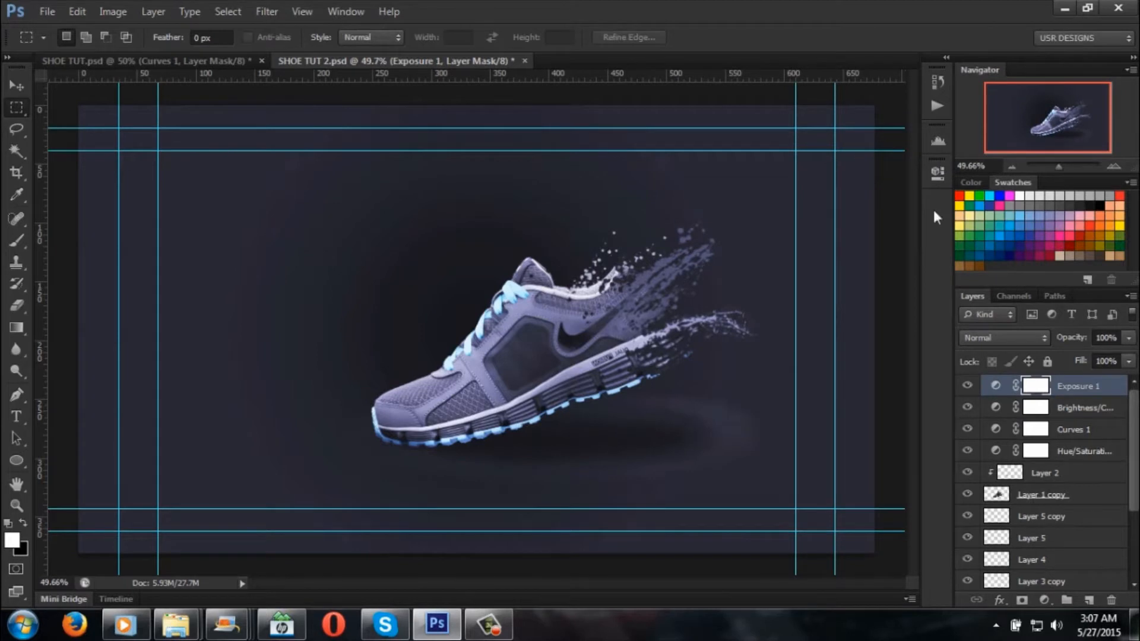
{"action": "left_click", "coordinate": [938, 174]}
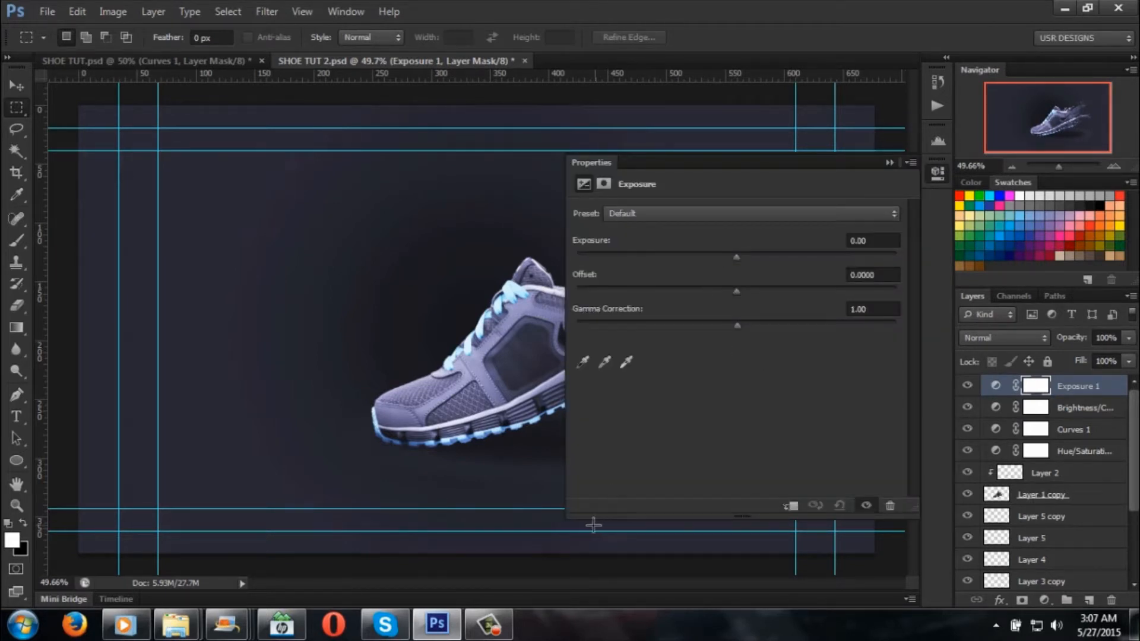
{"action": "left_click_drag", "start_coordinate": [567, 516], "coordinate": [749, 382]}
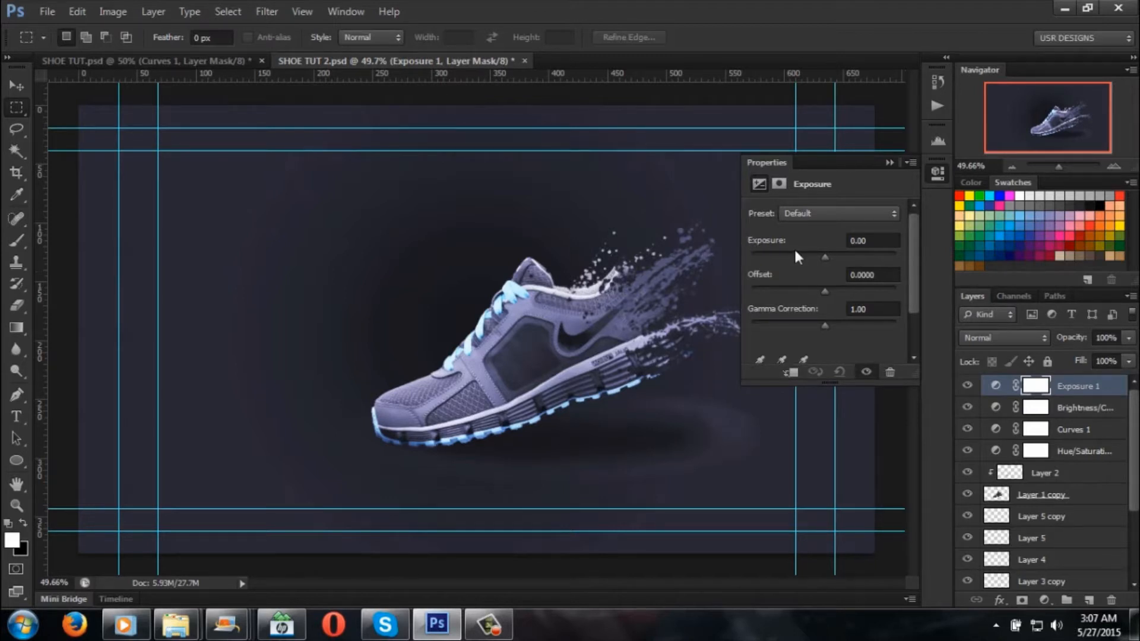
Step: Set the adjustment's exposure to +0.47 and gamma correction to 0.97, then collapse its properties
{"action": "mouse_move", "coordinate": [829, 257]}
{"action": "left_mouse_down"}
{"action": "mouse_move", "coordinate": [813, 259]}
{"action": "mouse_move", "coordinate": [827, 258]}
{"action": "left_mouse_up"}
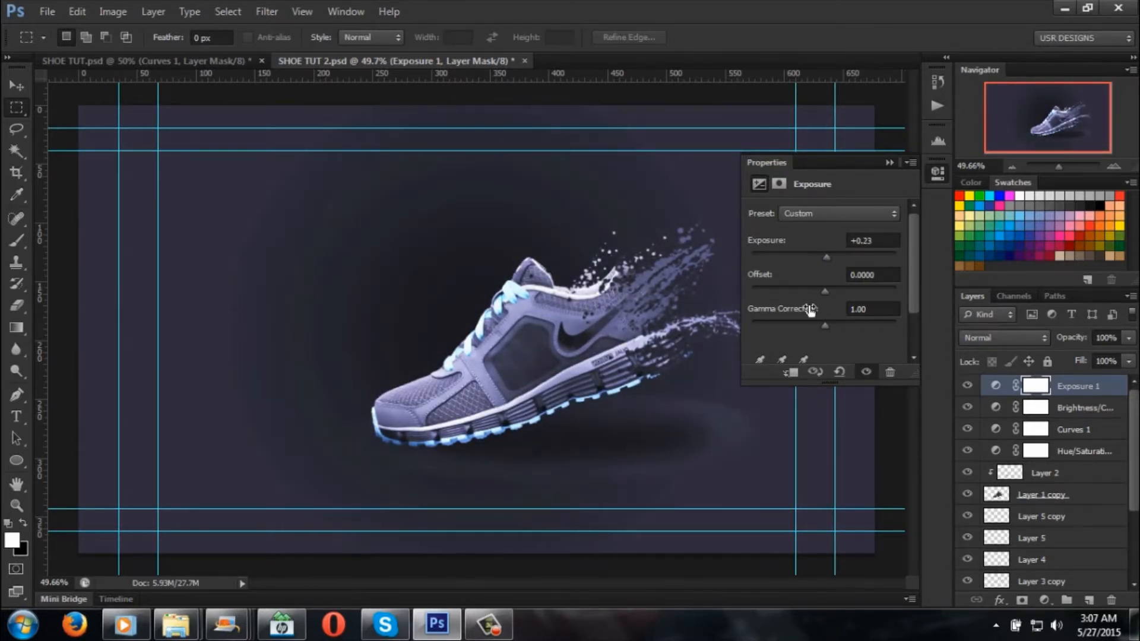
{"action": "left_click_drag", "start_coordinate": [828, 323], "coordinate": [829, 324]}
{"action": "left_click_drag", "start_coordinate": [830, 254], "coordinate": [830, 255]}
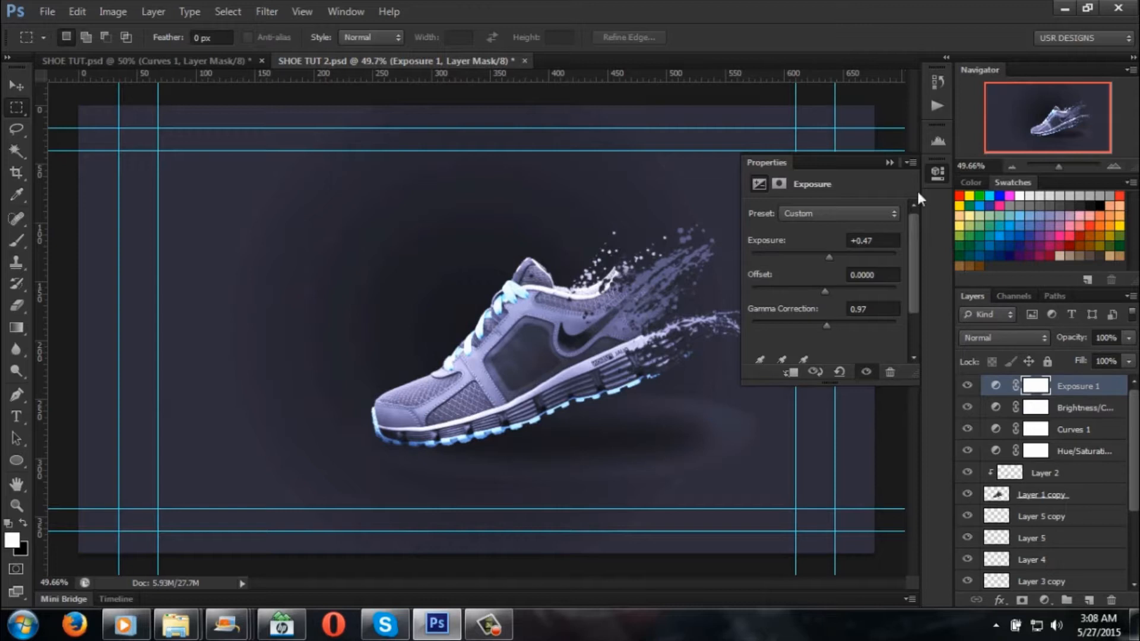
{"action": "left_click", "coordinate": [887, 163]}
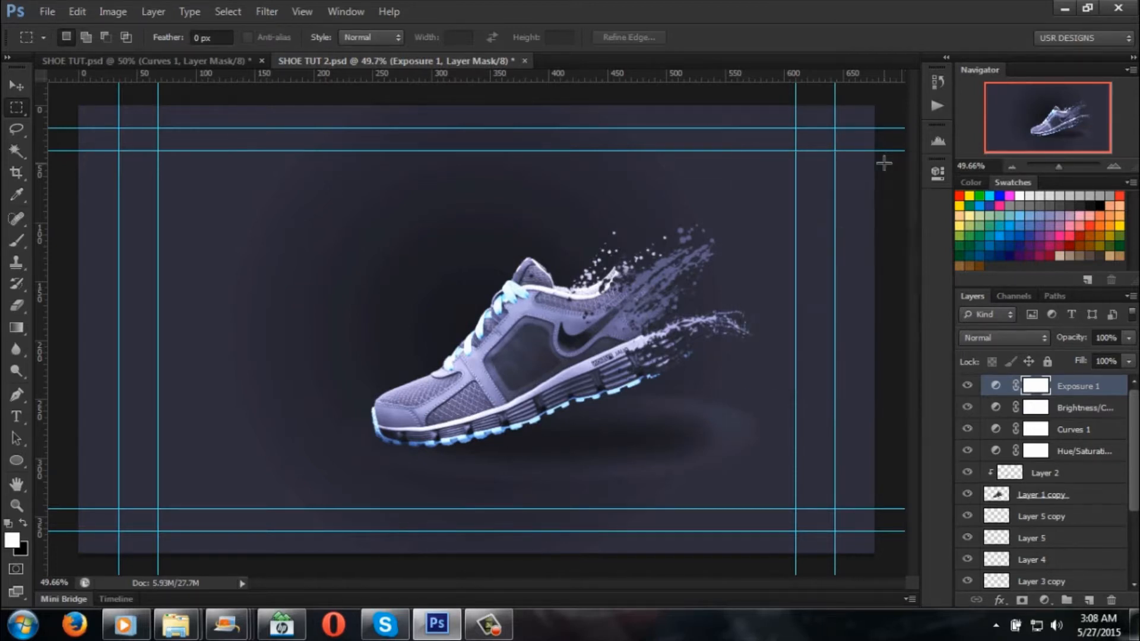
Step: Hide all four adjustment layers, then show them again one by one to examine each one's effect on the shoe
{"action": "left_click", "coordinate": [967, 386]}
{"action": "left_click", "coordinate": [967, 407]}
{"action": "left_click", "coordinate": [967, 428]}
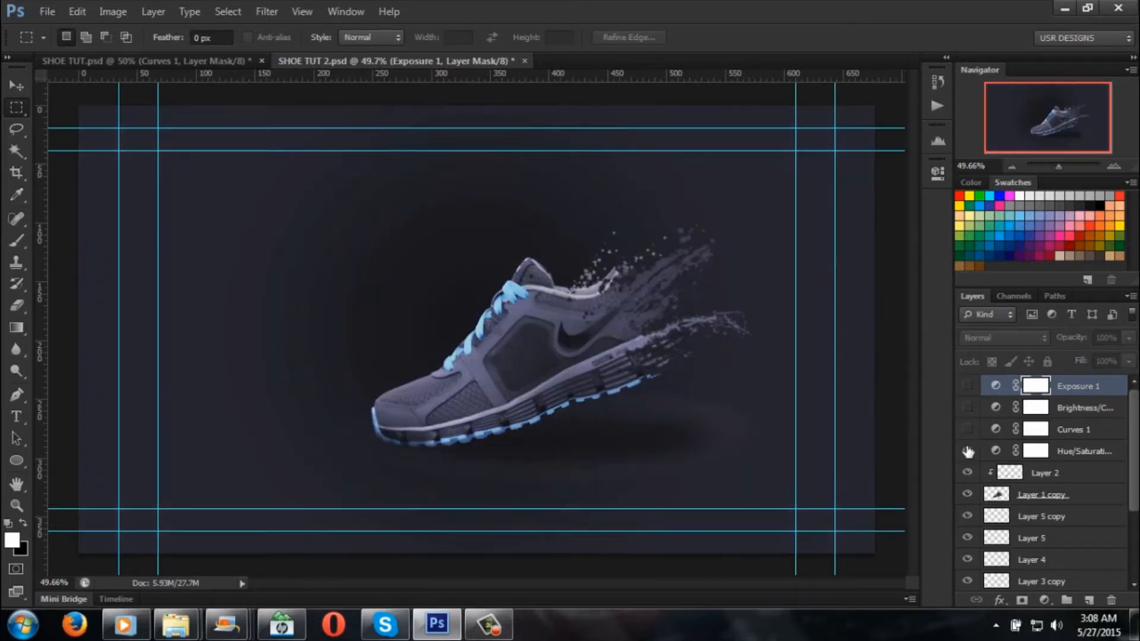
{"action": "left_click", "coordinate": [968, 450]}
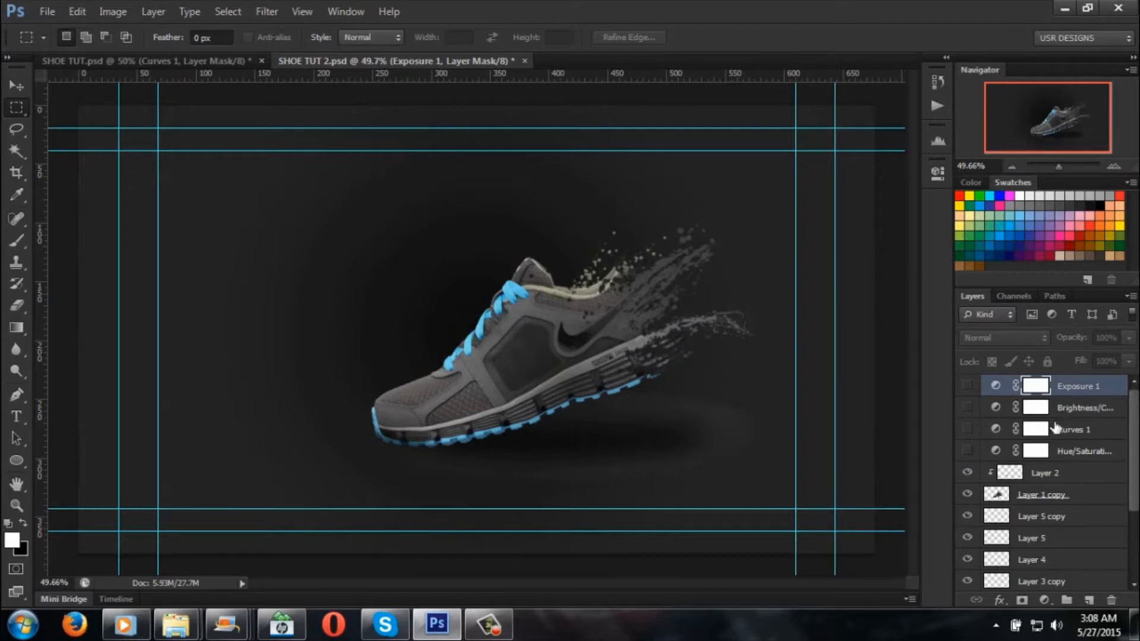
{"action": "left_click", "coordinate": [967, 452]}
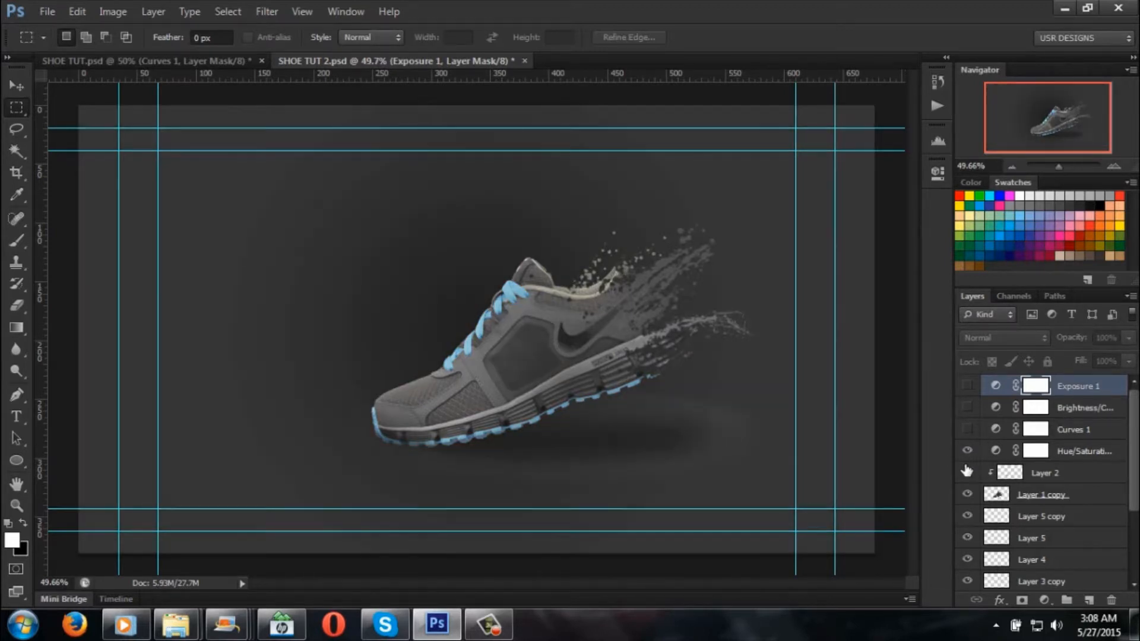
{"action": "left_click", "coordinate": [967, 429]}
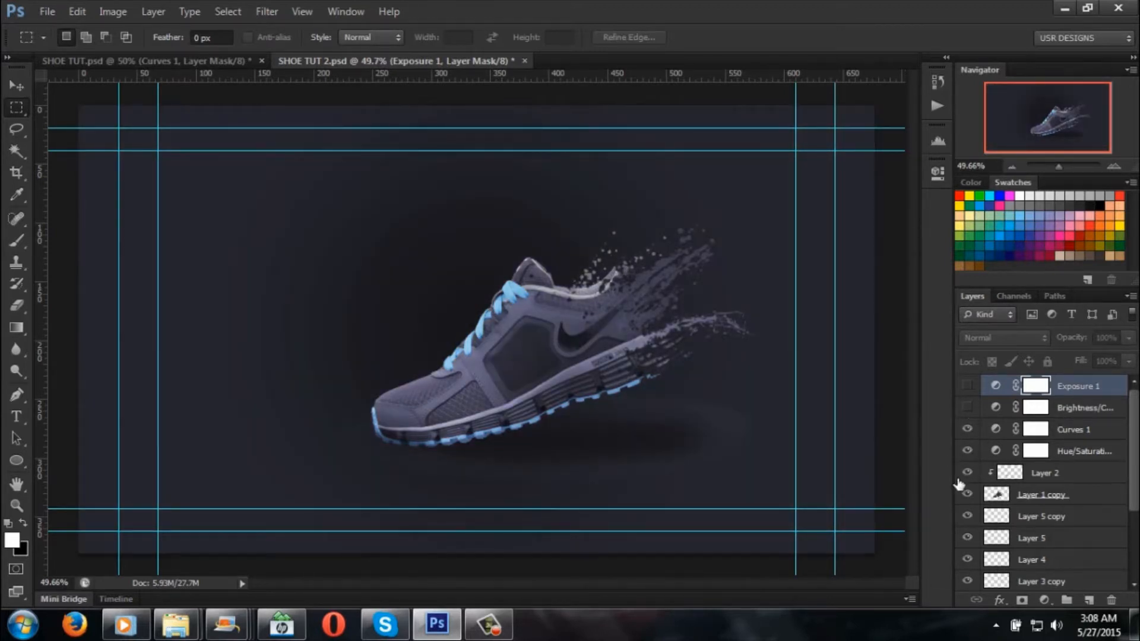
{"action": "left_click", "coordinate": [967, 407]}
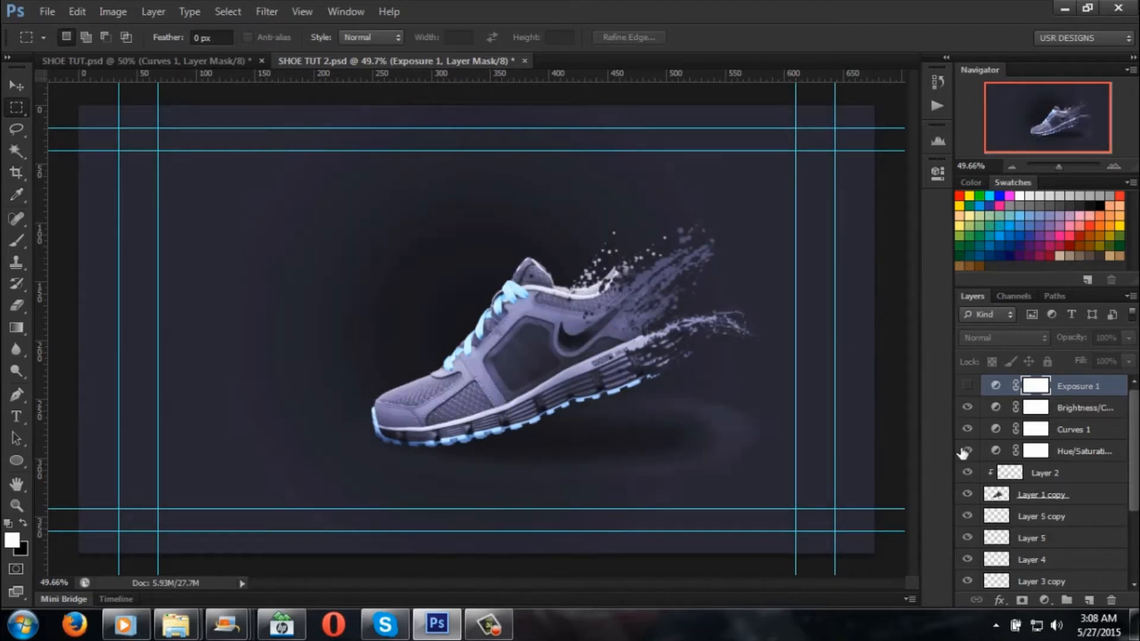
{"action": "left_click", "coordinate": [968, 386]}
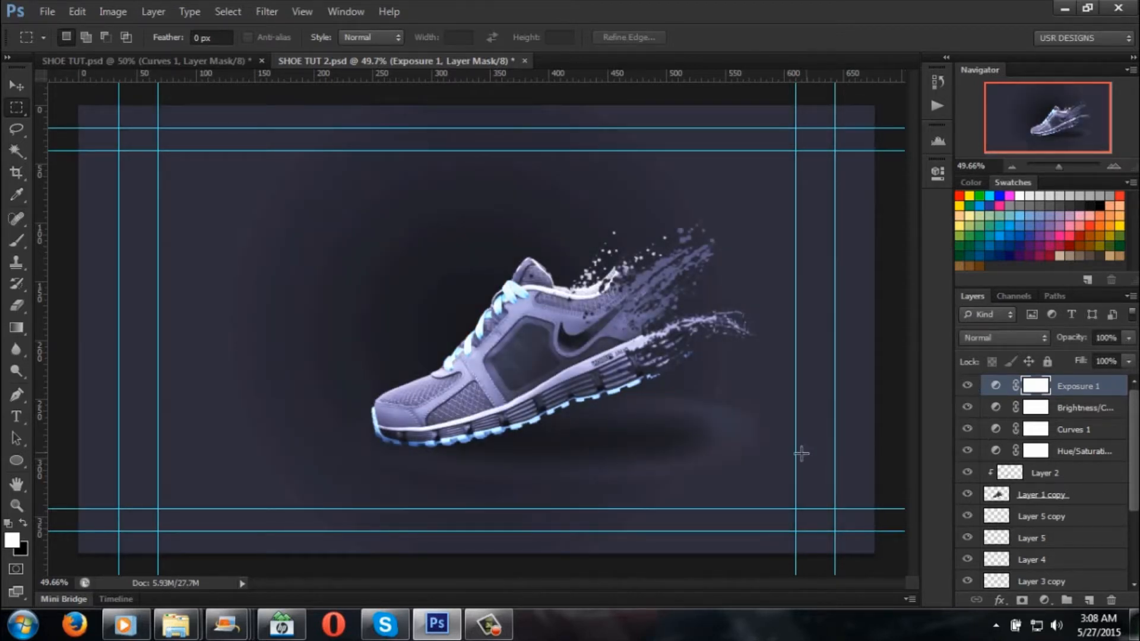
Step: Compare the result with SHOE TUT.psd and examine the reference's NIKE VISION text layer and its copy
{"action": "left_click", "coordinate": [219, 63]}
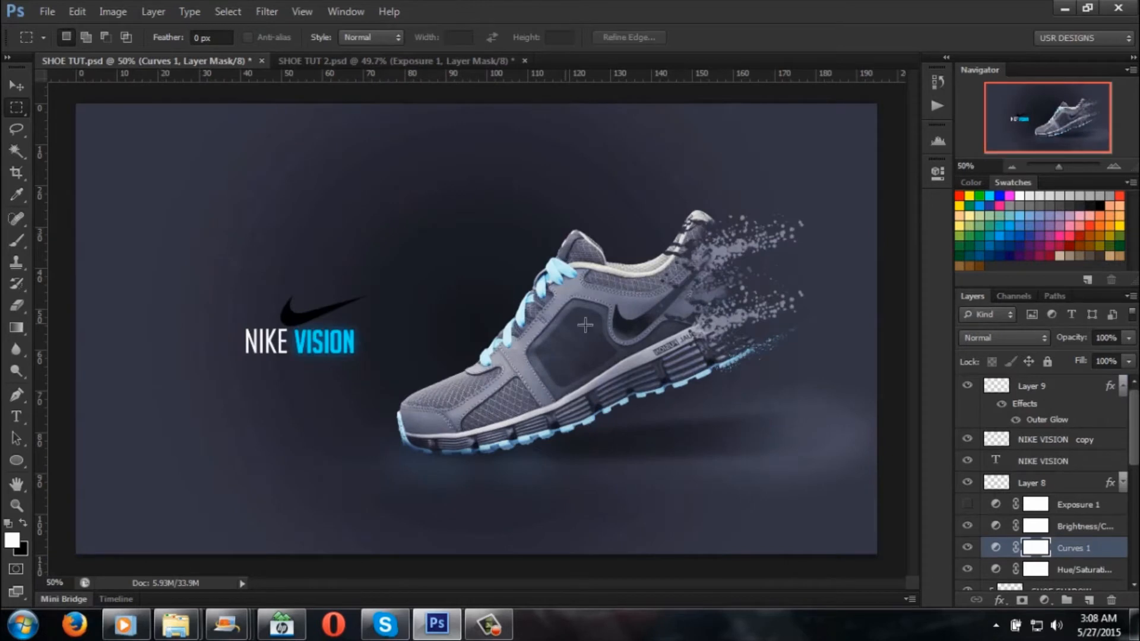
{"action": "left_click", "coordinate": [387, 60]}
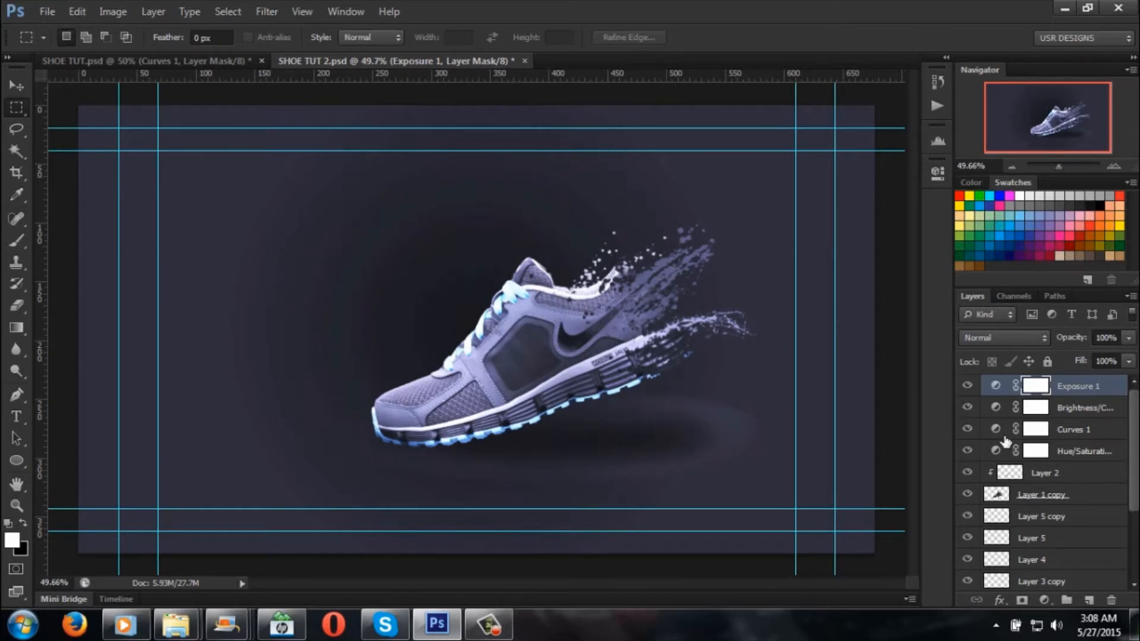
{"action": "left_click", "coordinate": [151, 61]}
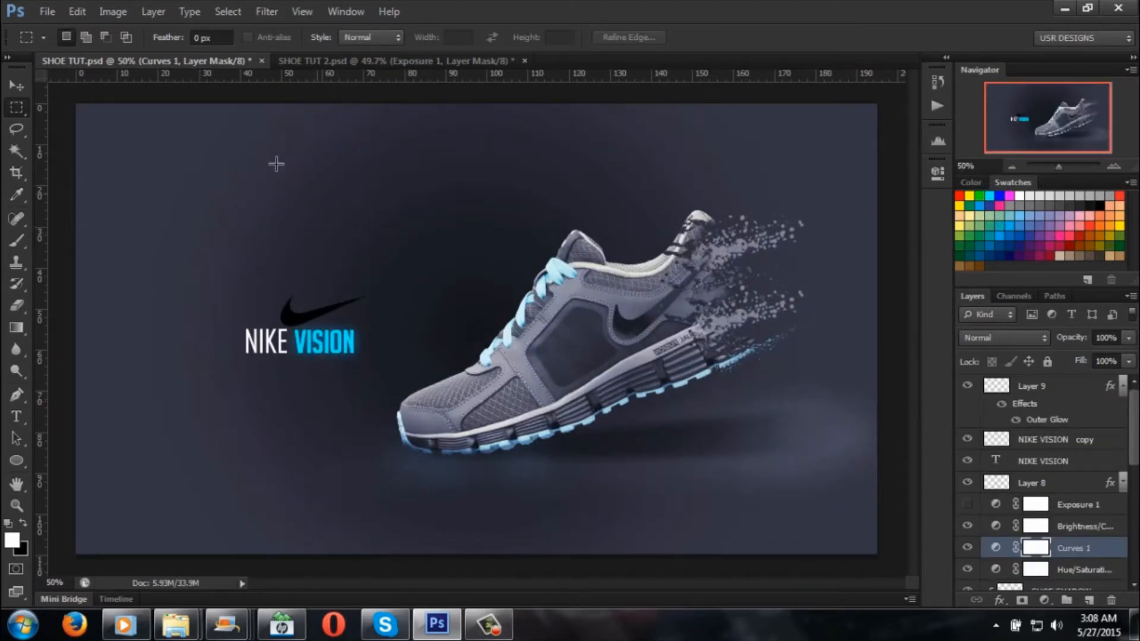
{"action": "left_click", "coordinate": [1069, 471]}
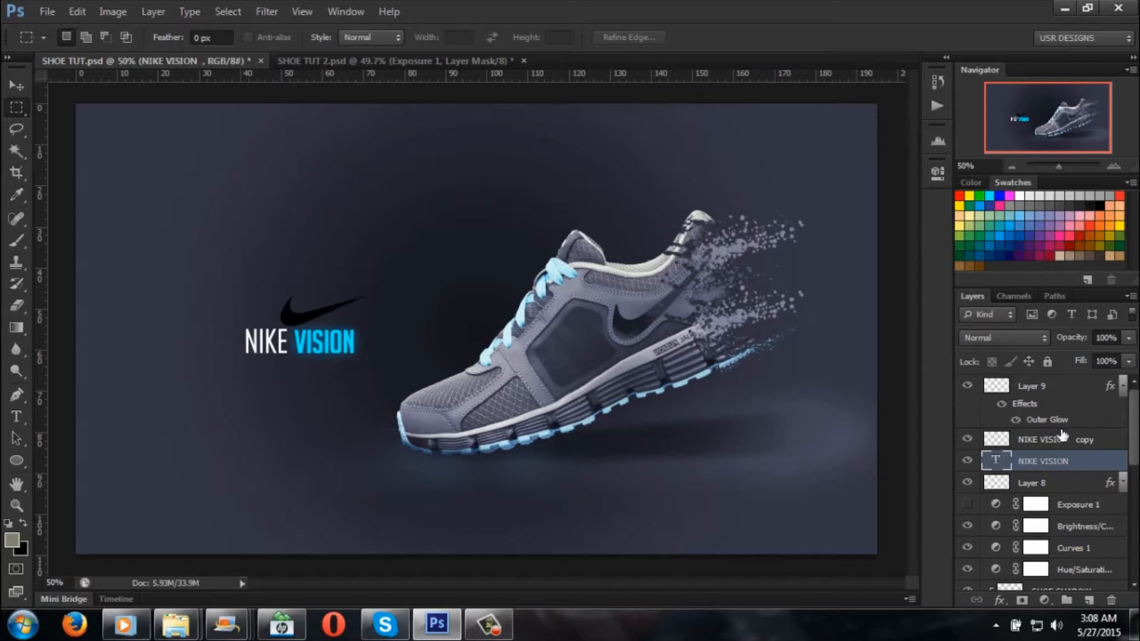
{"action": "left_click", "coordinate": [1062, 439]}
{"action": "left_click", "coordinate": [1054, 463]}
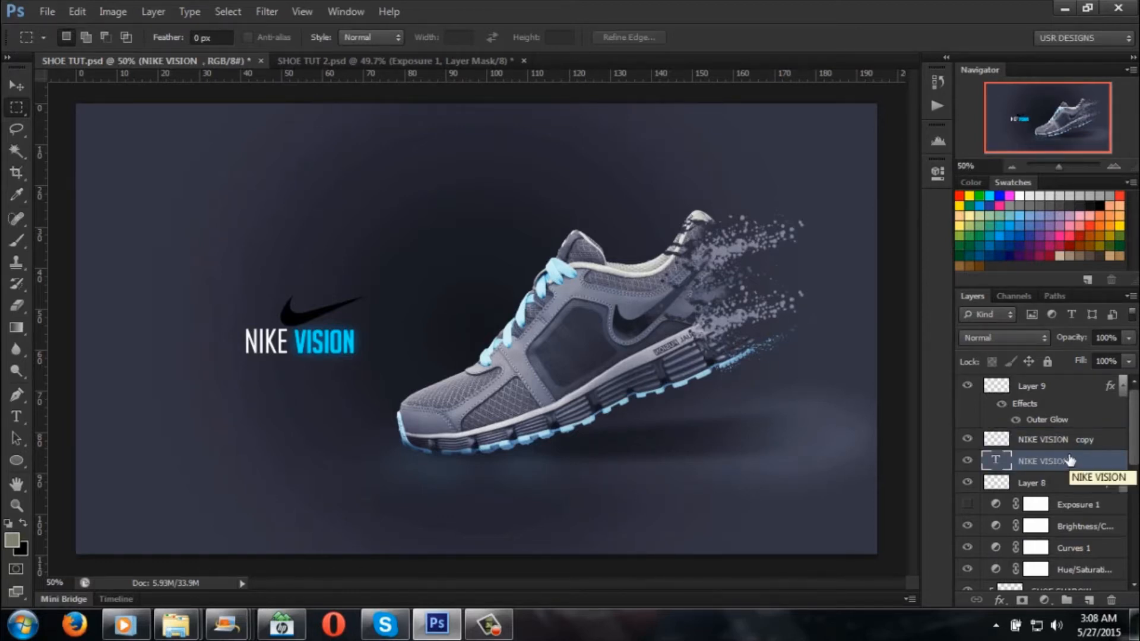
{"action": "key", "text": "alt+bracketright"}
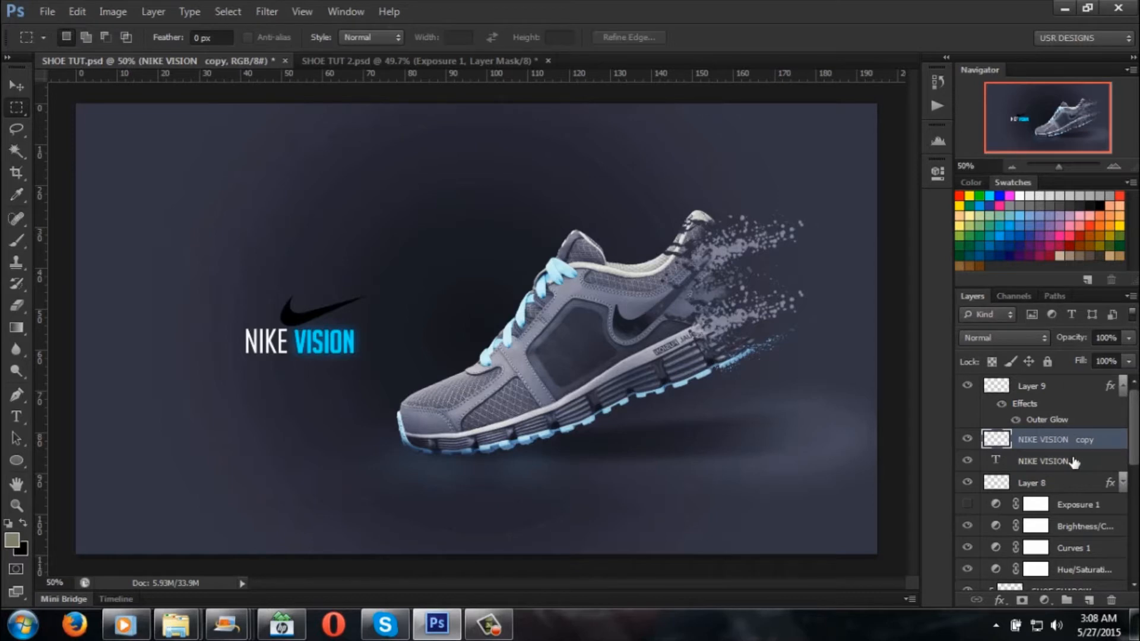
Step: Copy the NIKE VISION text layer from SHOE TUT.psd into SHOE TUT 2.psd, placing it beside the shoe's toe
{"action": "left_click", "coordinate": [1066, 461]}
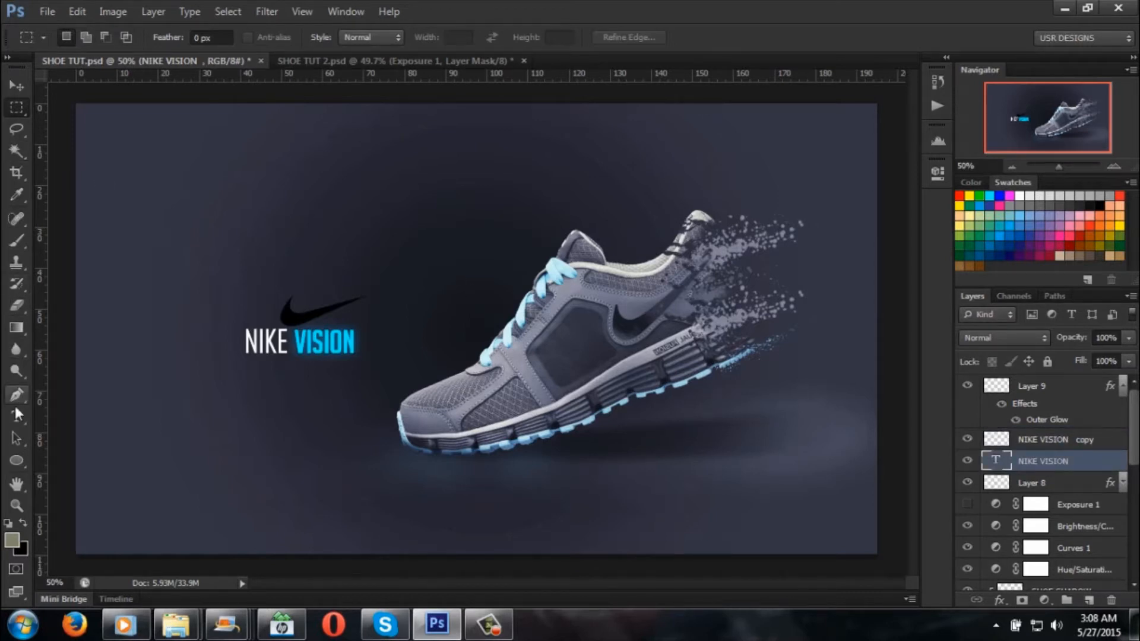
{"action": "left_click", "coordinate": [16, 418]}
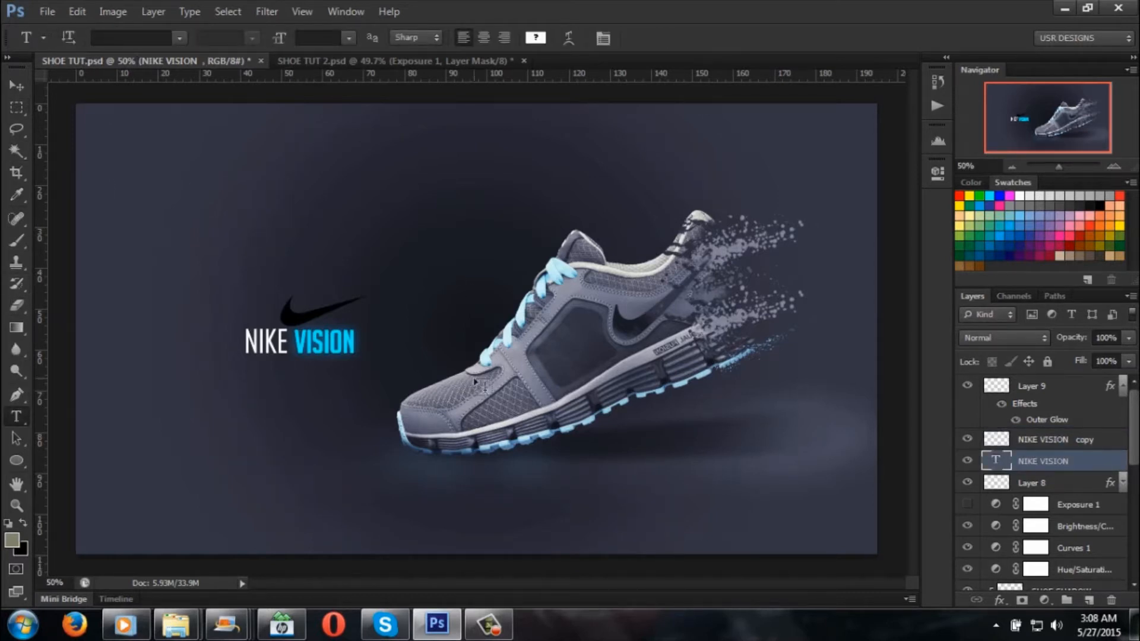
{"action": "left_click", "coordinate": [300, 343]}
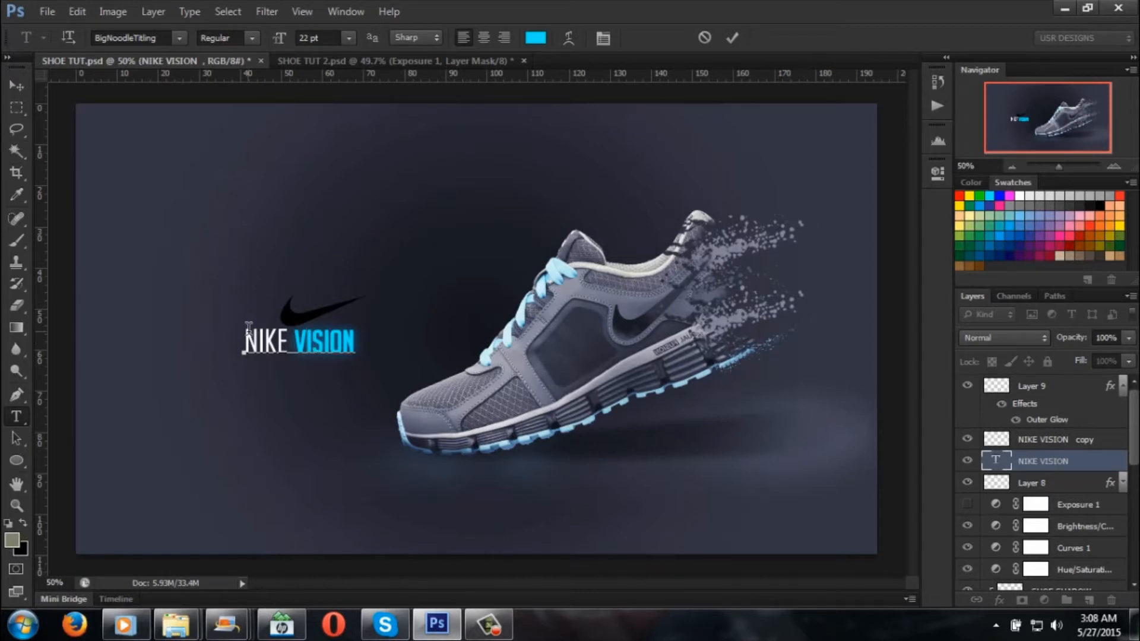
{"action": "left_click_drag", "start_coordinate": [245, 340], "coordinate": [365, 341]}
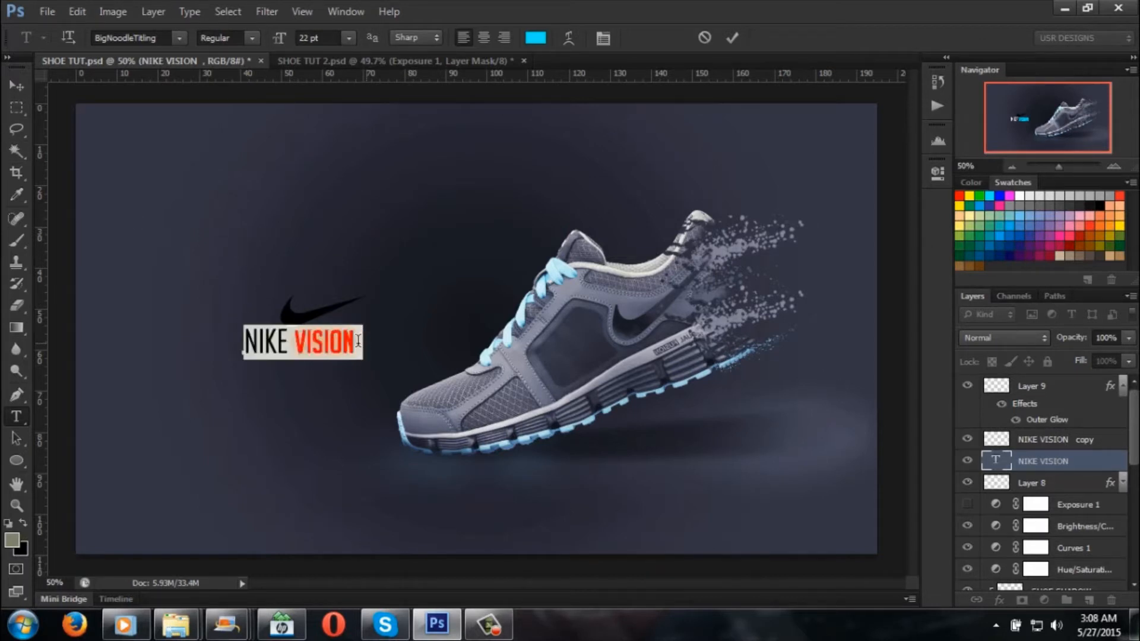
{"action": "right_click", "coordinate": [353, 341]}
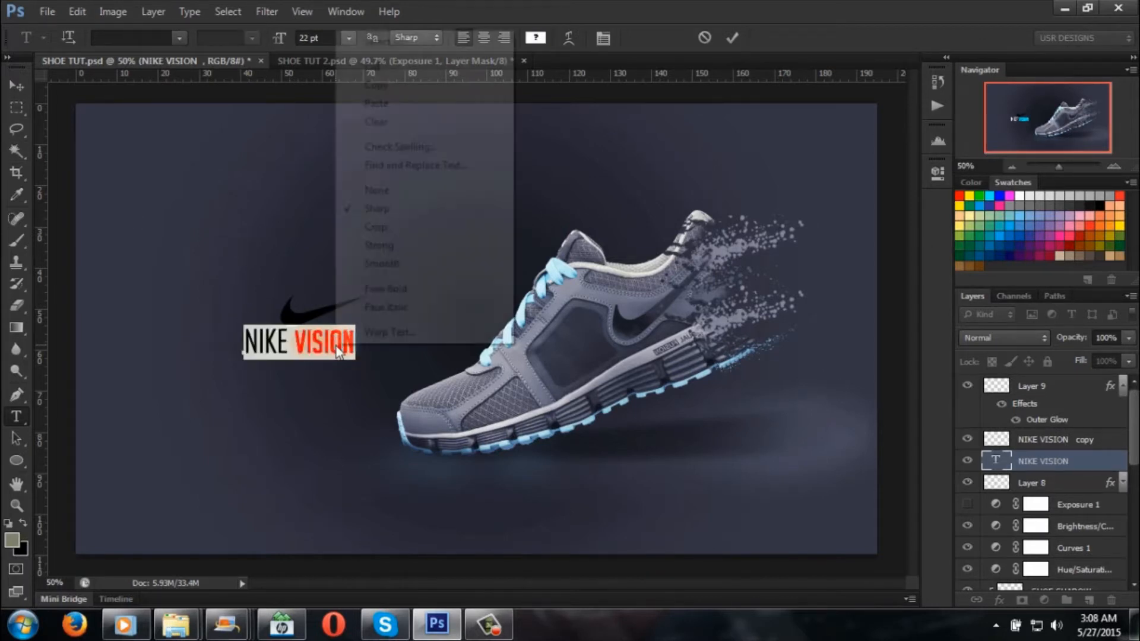
{"action": "left_click", "coordinate": [385, 84]}
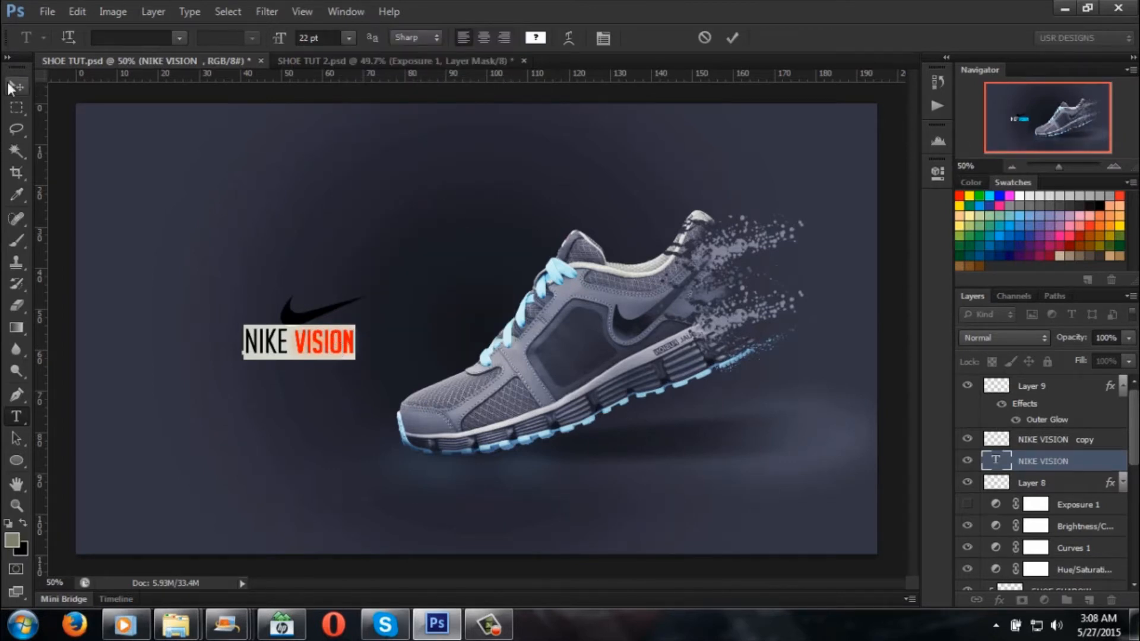
{"action": "left_click", "coordinate": [9, 85]}
{"action": "left_click_drag", "start_coordinate": [326, 345], "coordinate": [291, 351]}
Step: Select the word VISION in SHOE TUT 2.psd and inspect the hex code of its text colour
{"action": "left_click", "coordinate": [16, 416]}
{"action": "left_click", "coordinate": [274, 357]}
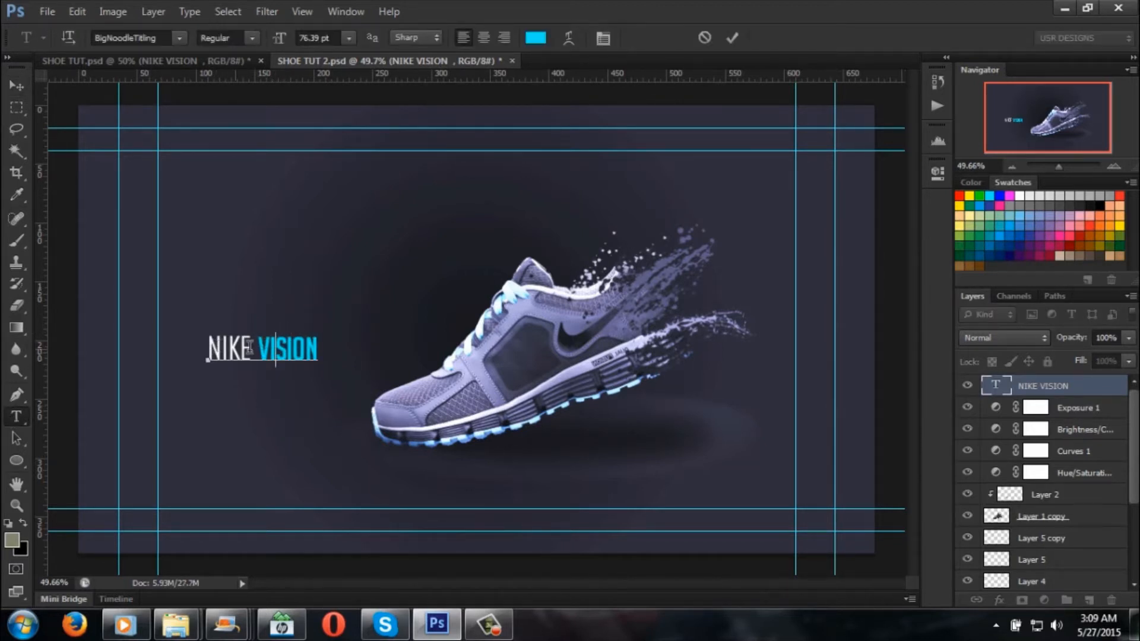
{"action": "mouse_move", "coordinate": [261, 350]}
{"action": "left_mouse_down"}
{"action": "mouse_move", "coordinate": [321, 352]}
{"action": "mouse_move", "coordinate": [258, 350]}
{"action": "left_mouse_up"}
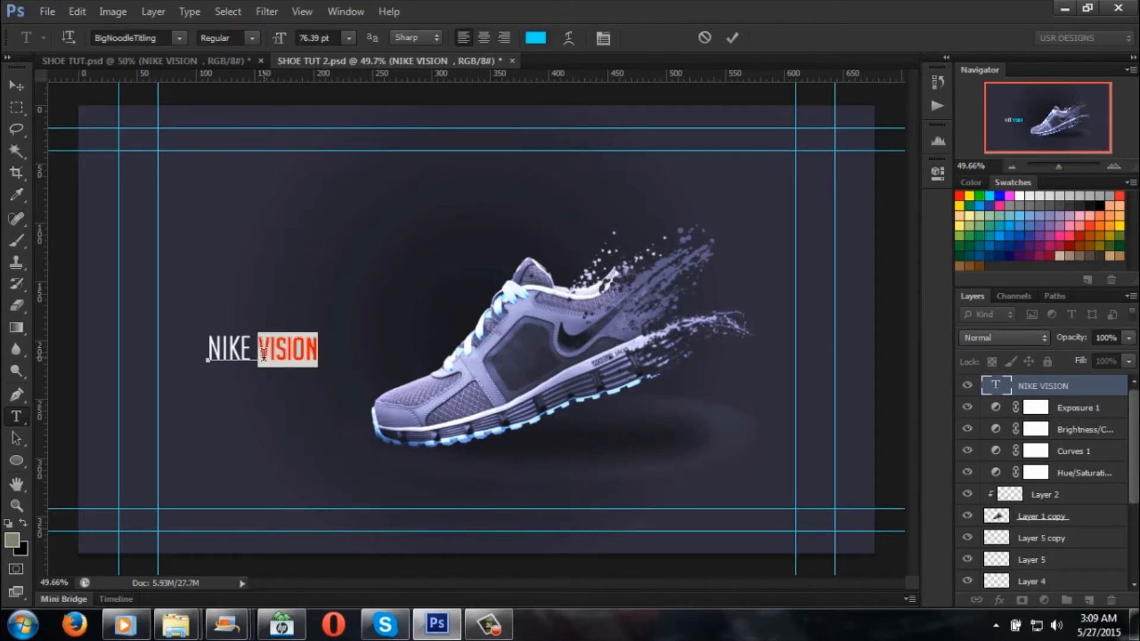
{"action": "left_click", "coordinate": [534, 37]}
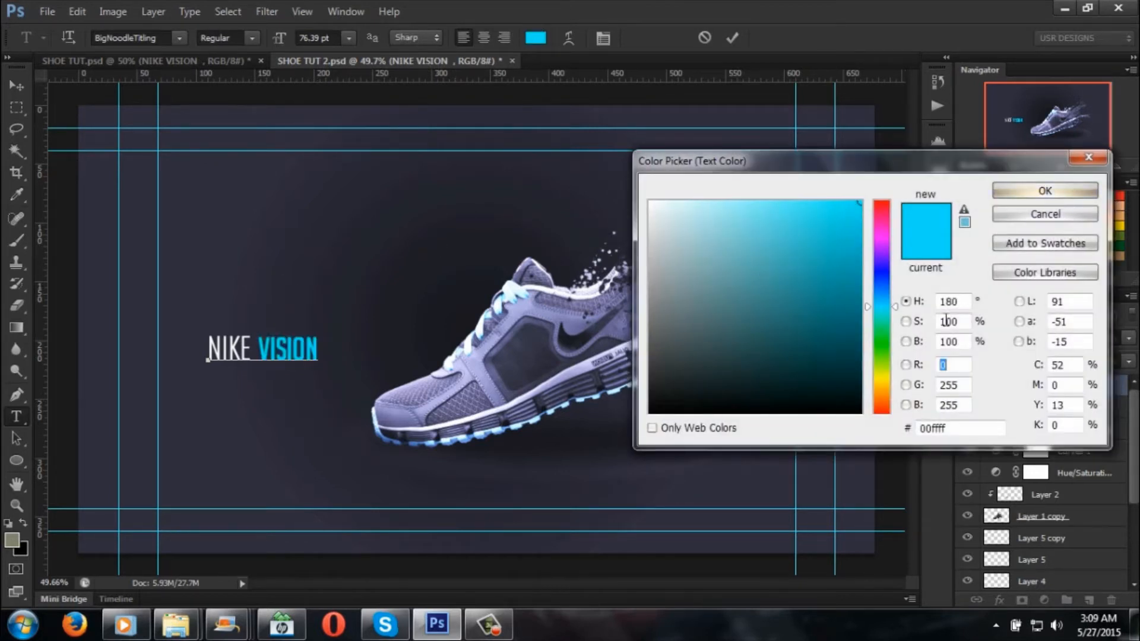
{"action": "left_click_drag", "start_coordinate": [965, 427], "coordinate": [915, 432]}
{"action": "left_click", "coordinate": [1045, 191]}
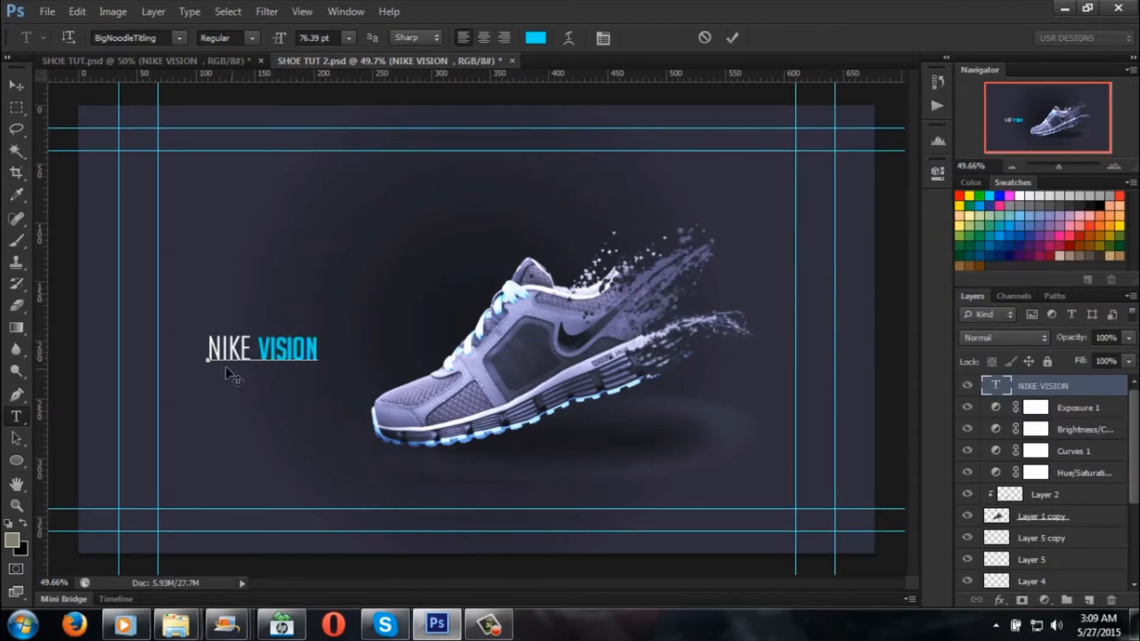
Step: Compare the titles in both files and check what the NIKE VISION copy and Layer 9 cover in SHOE TUT.psd
{"action": "left_click", "coordinate": [143, 61]}
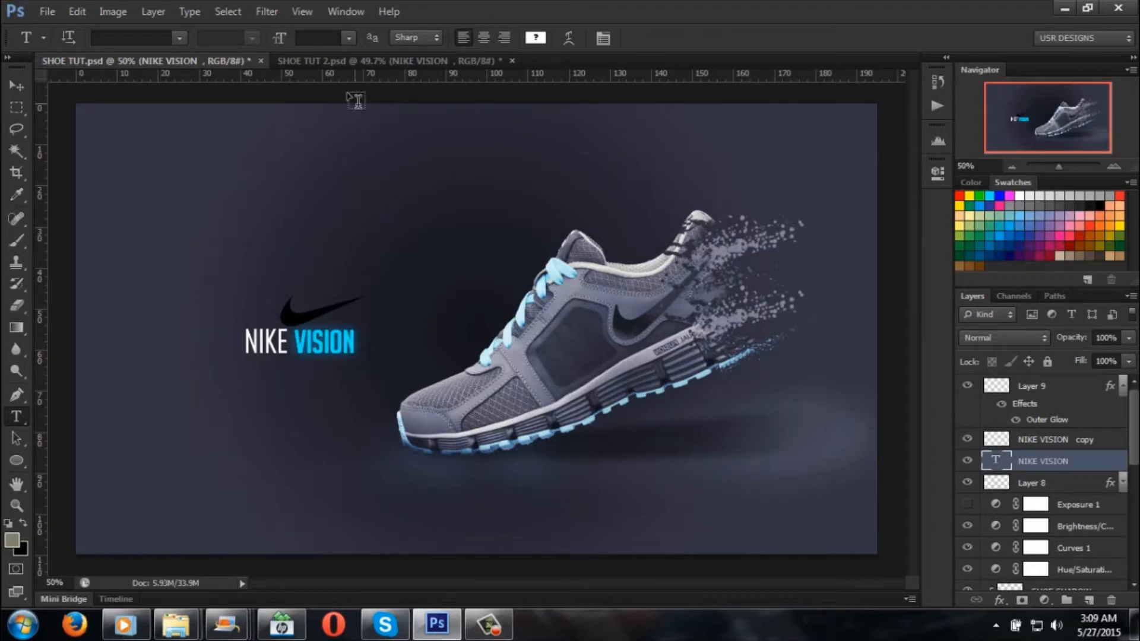
{"action": "left_click", "coordinate": [358, 58]}
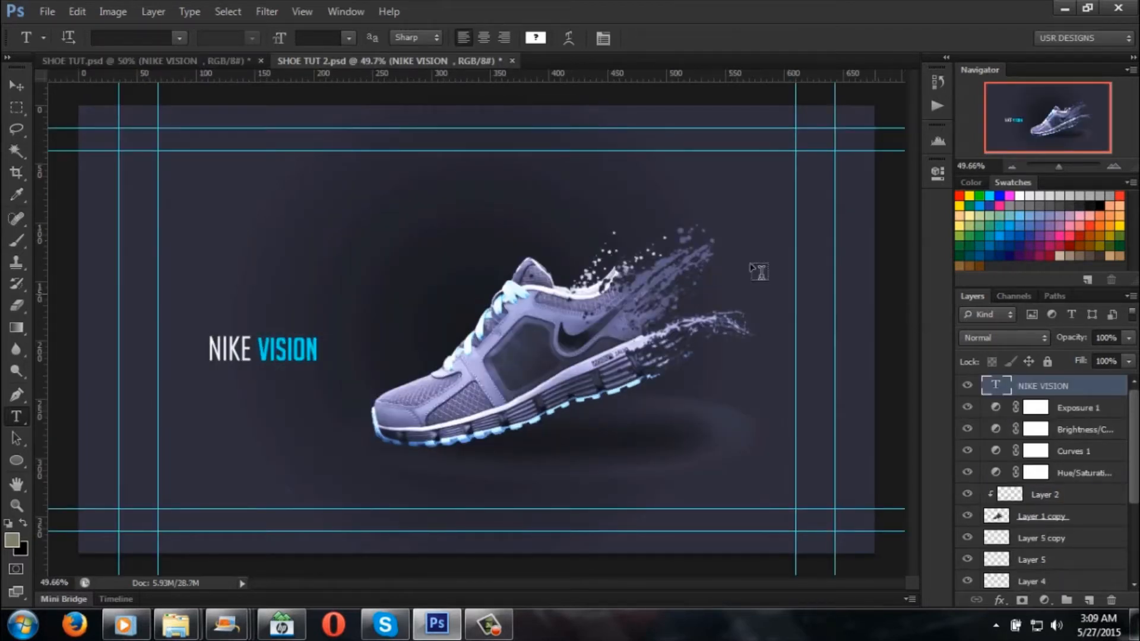
{"action": "left_click", "coordinate": [160, 63]}
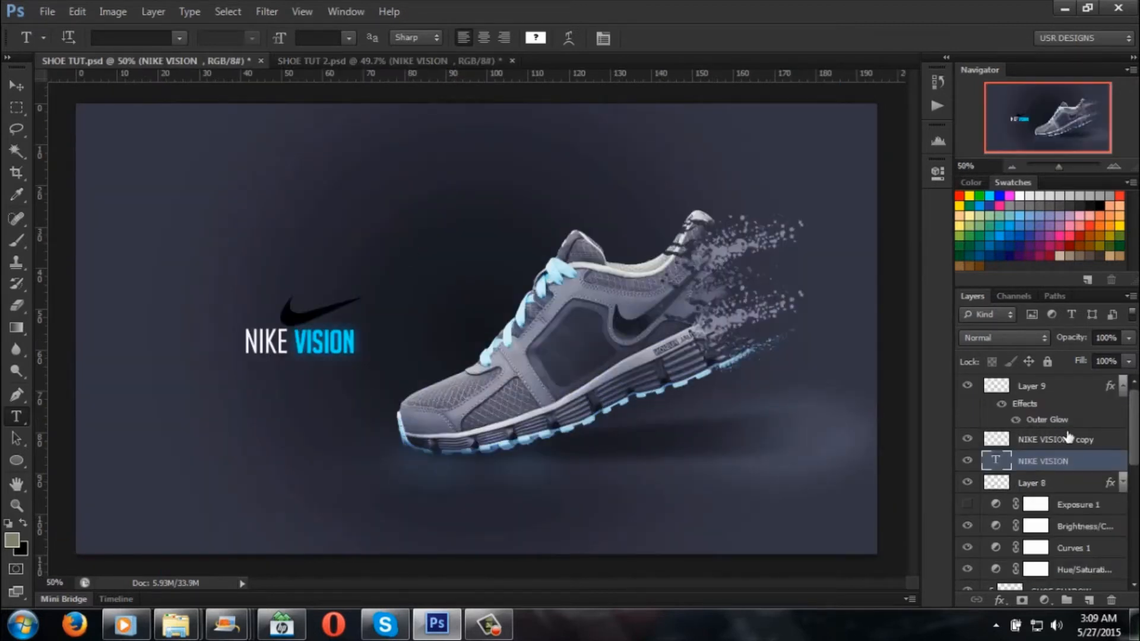
{"action": "left_click", "coordinate": [1066, 442]}
{"action": "left_click", "coordinate": [16, 86]}
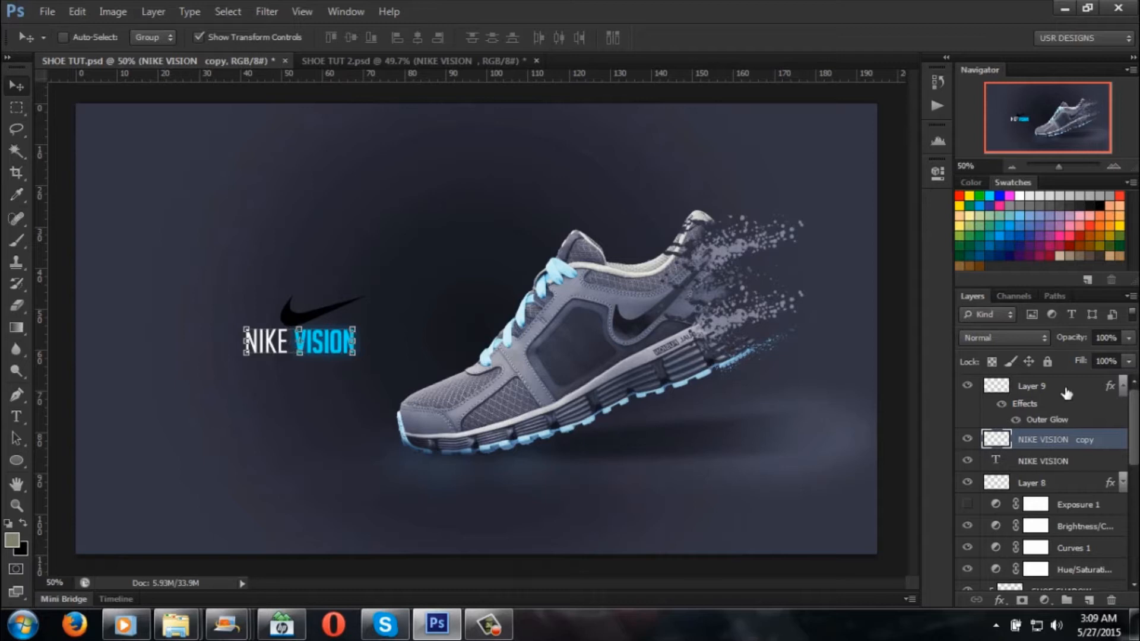
{"action": "left_click", "coordinate": [1065, 402]}
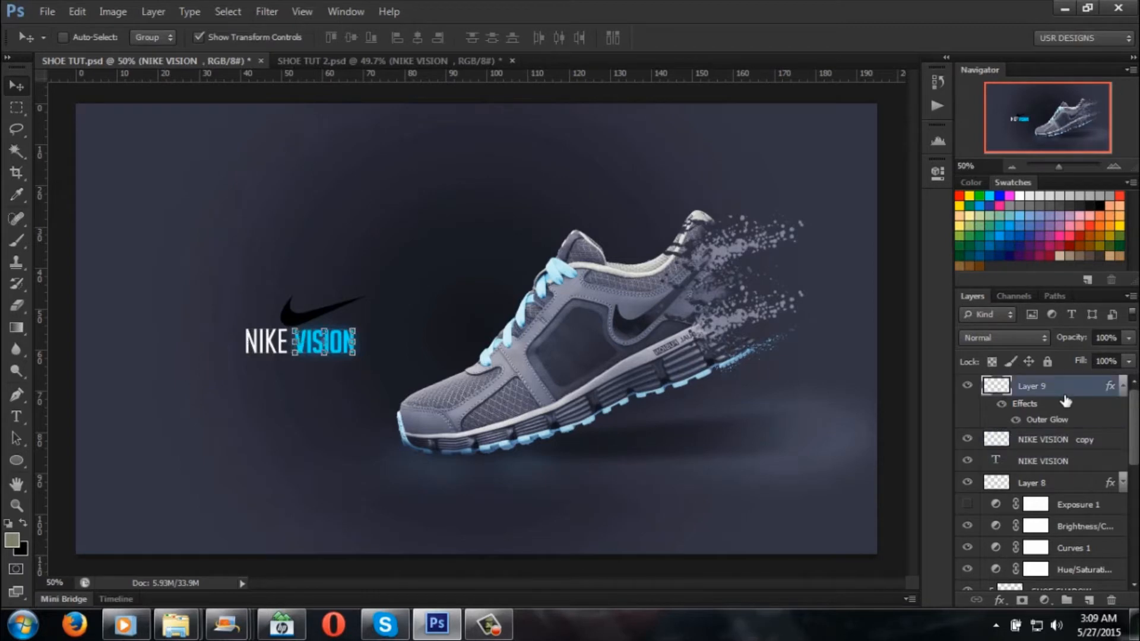
Step: Copy the black swoosh on Layer 8 of SHOE TUT.psd into SHOE TUT 2.psd, placing it just above the NIKE VISION title
{"action": "left_click", "coordinate": [1081, 439]}
{"action": "left_click", "coordinate": [1066, 482]}
{"action": "left_click_drag", "start_coordinate": [347, 312], "coordinate": [313, 329]}
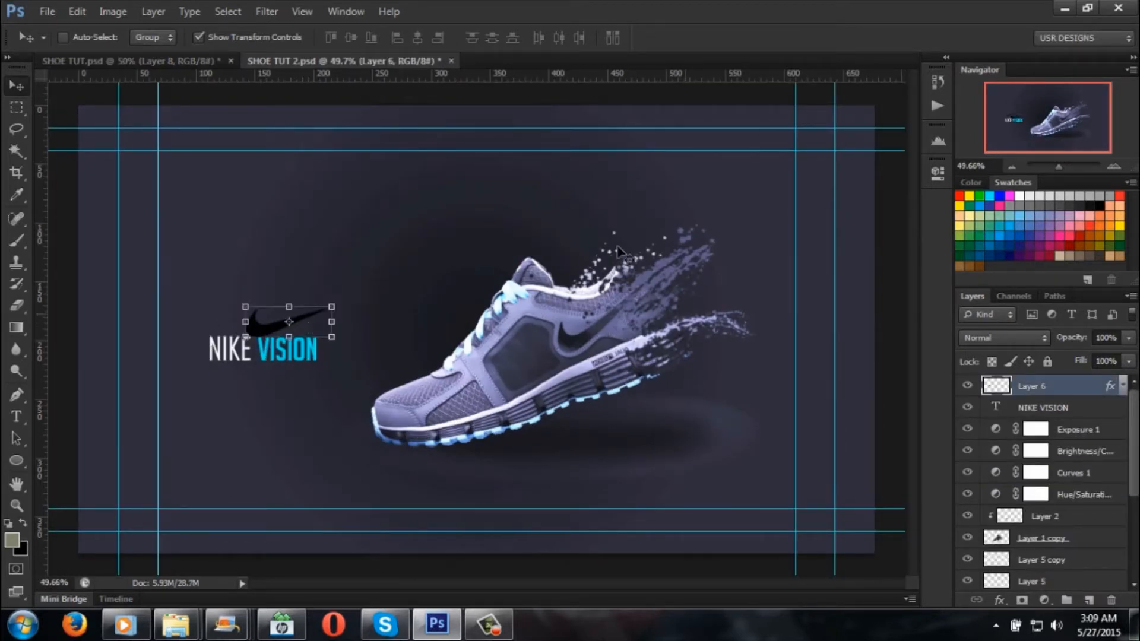
{"action": "left_click", "coordinate": [16, 107]}
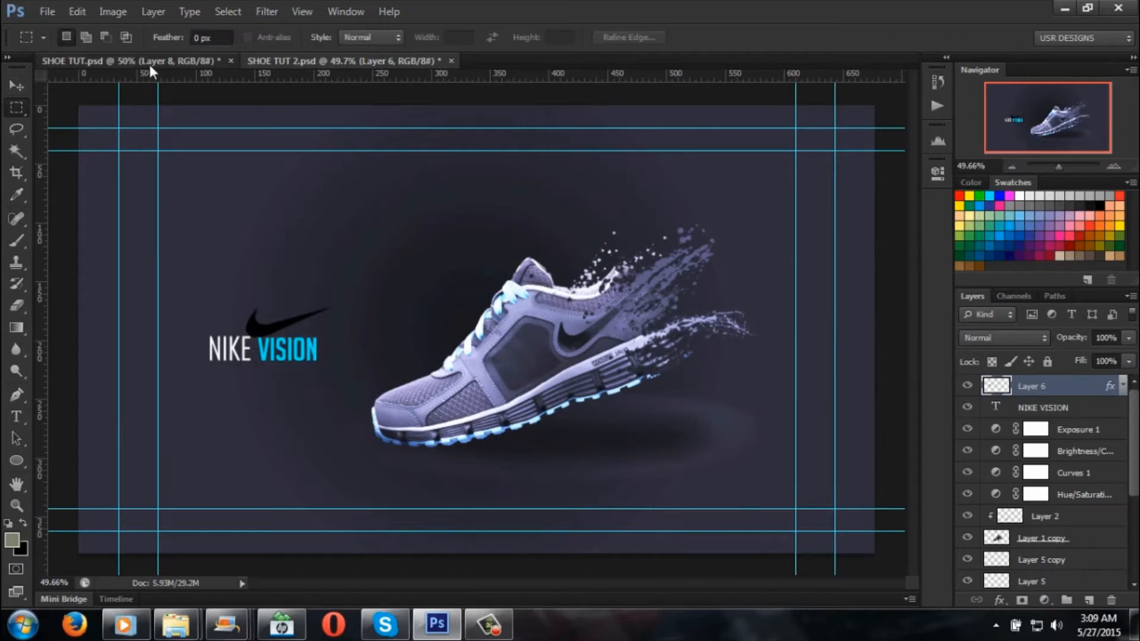
{"action": "left_click", "coordinate": [149, 64]}
{"action": "left_click", "coordinate": [327, 63]}
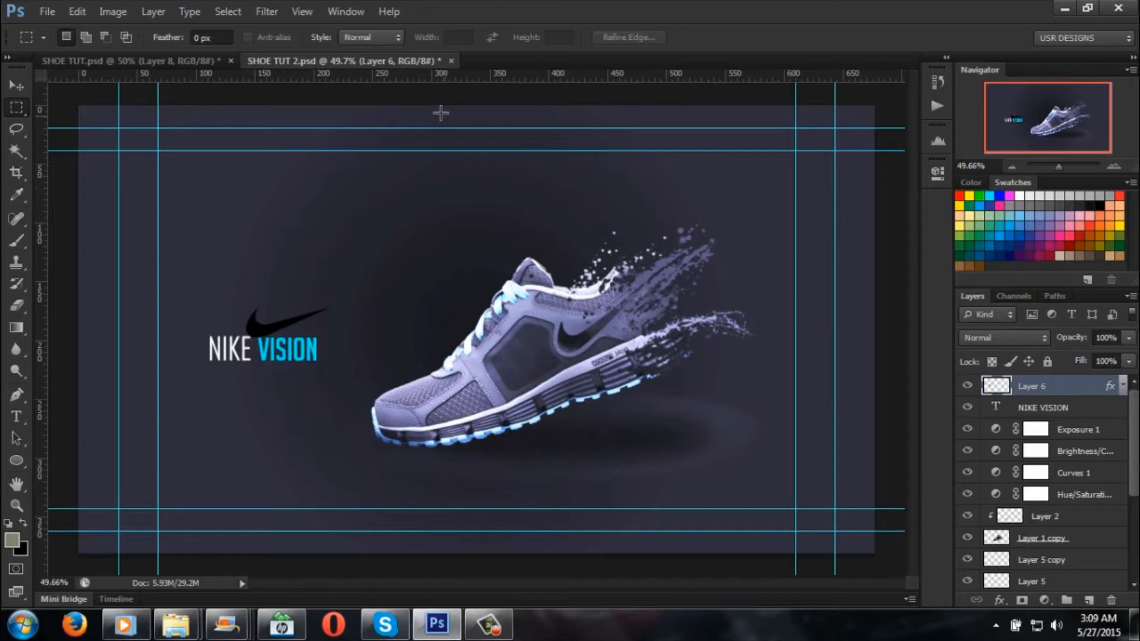
Step: Inspect the fonts of the words NIKE and VISION in SHOE TUT 2.psd and compare the title with SHOE TUT.psd
{"action": "left_click", "coordinate": [1069, 411]}
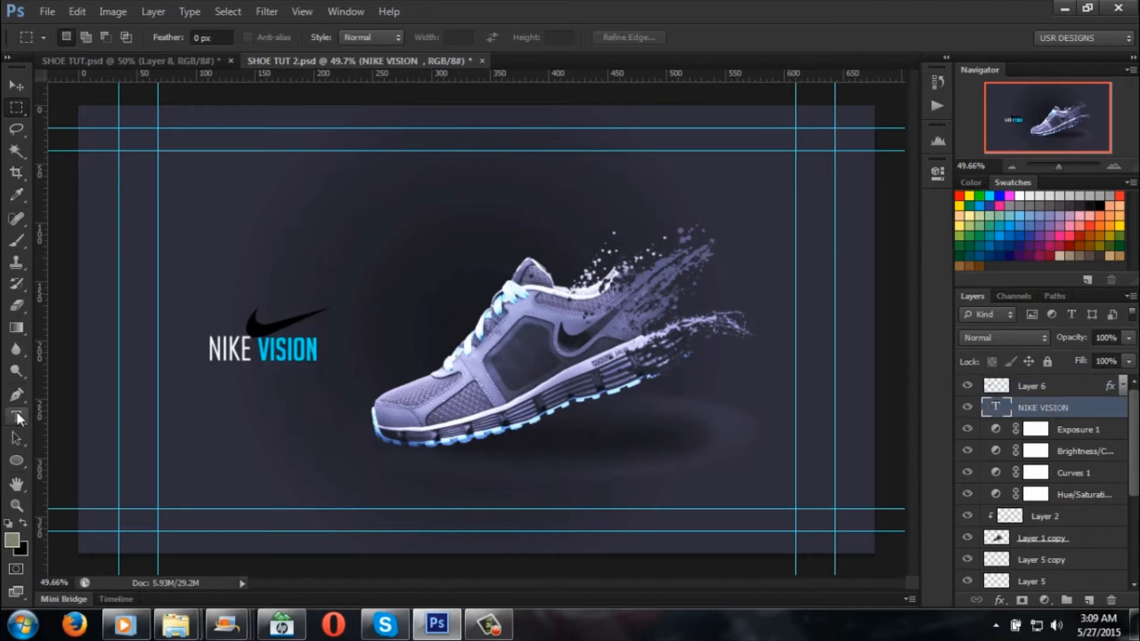
{"action": "left_click", "coordinate": [17, 417]}
{"action": "left_click", "coordinate": [241, 357]}
{"action": "left_click_drag", "start_coordinate": [254, 352], "coordinate": [319, 350]}
{"action": "left_click", "coordinate": [259, 349]}
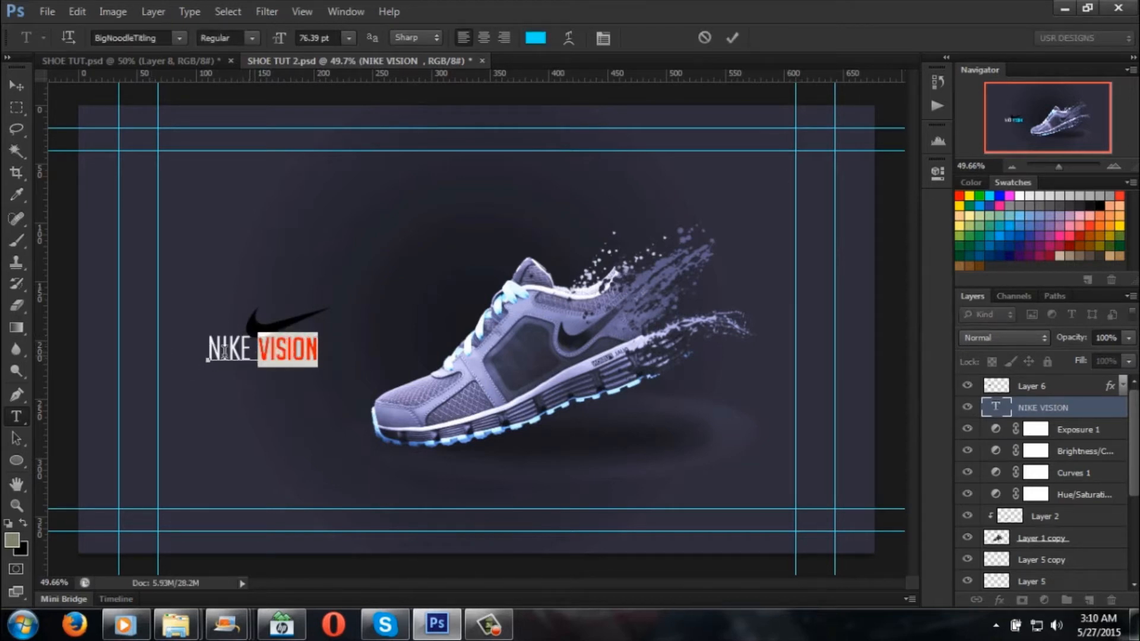
{"action": "left_click", "coordinate": [228, 351]}
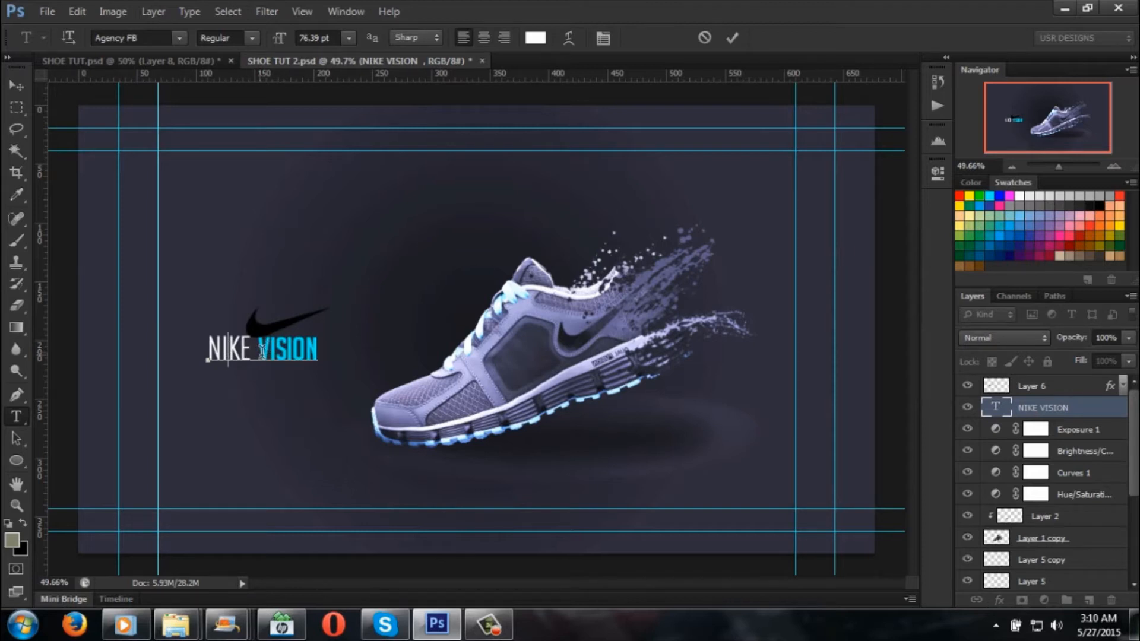
{"action": "left_click", "coordinate": [275, 352]}
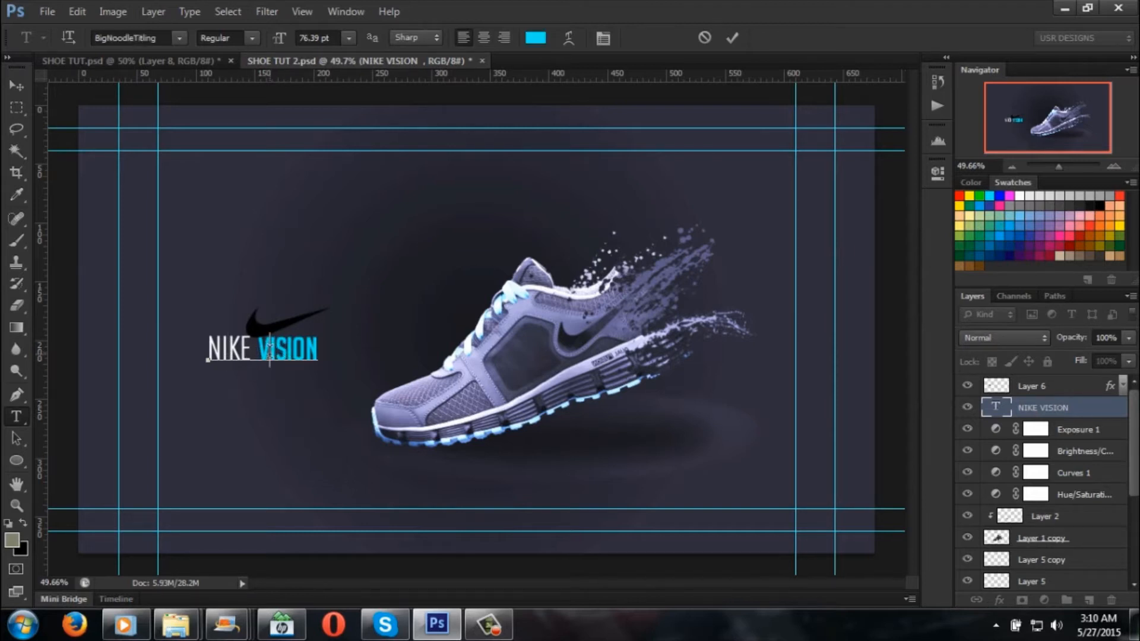
{"action": "left_click_drag", "start_coordinate": [267, 351], "coordinate": [260, 350]}
{"action": "left_click", "coordinate": [290, 351]}
{"action": "left_click", "coordinate": [117, 62]}
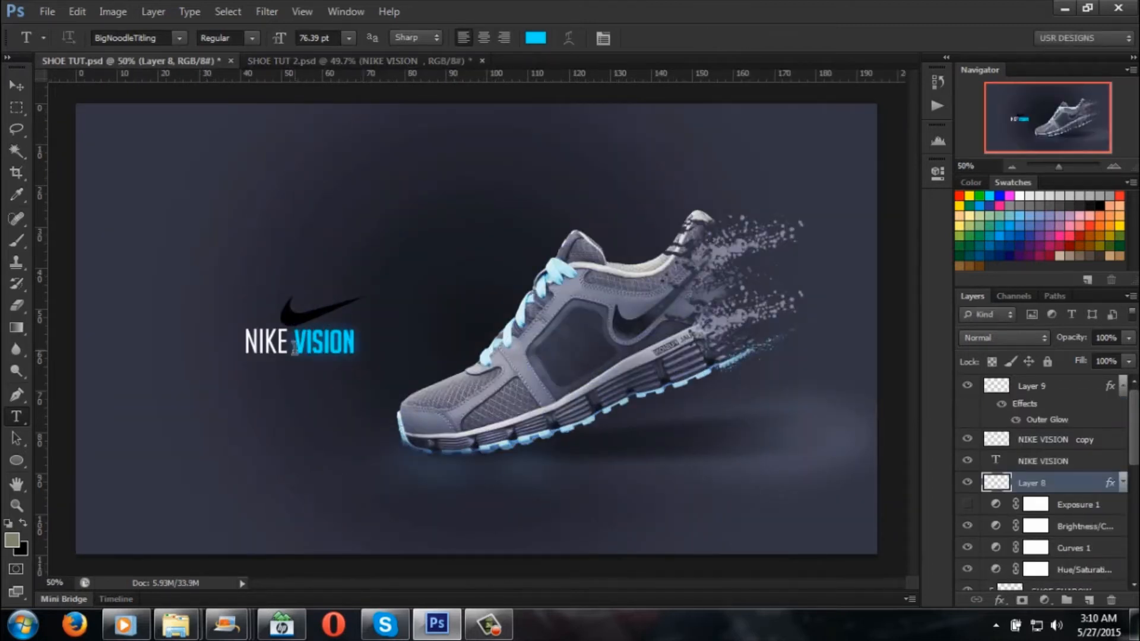
{"action": "left_click", "coordinate": [333, 63]}
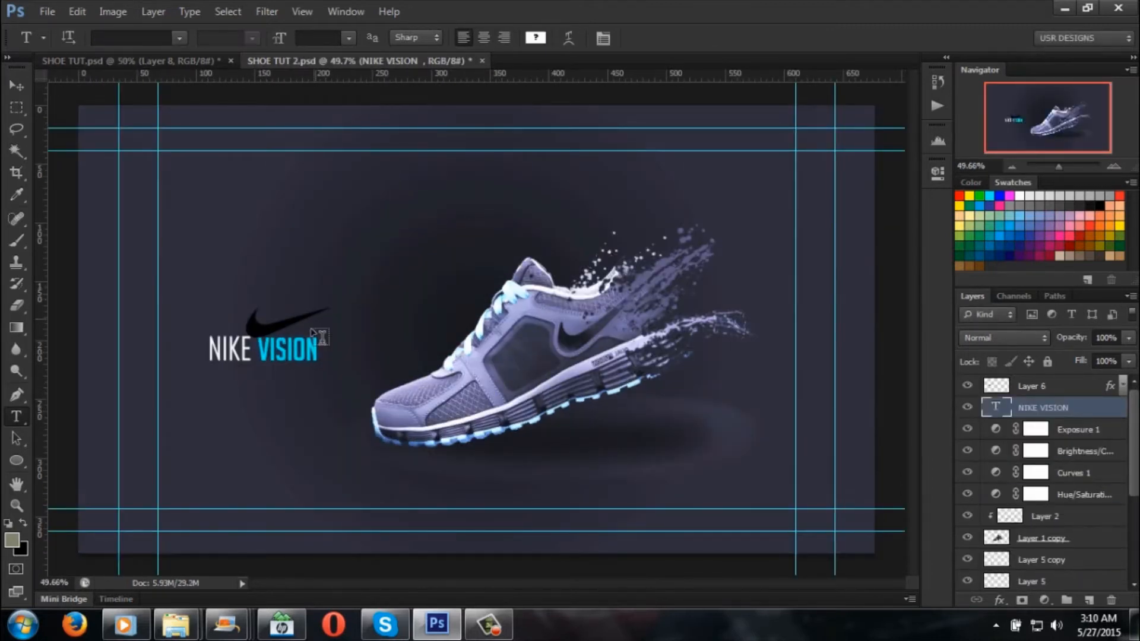
Step: Duplicate the NIKE VISION text layer and rasterize the copy, keeping the original text layer hidden
{"action": "double_click", "coordinate": [1097, 413]}
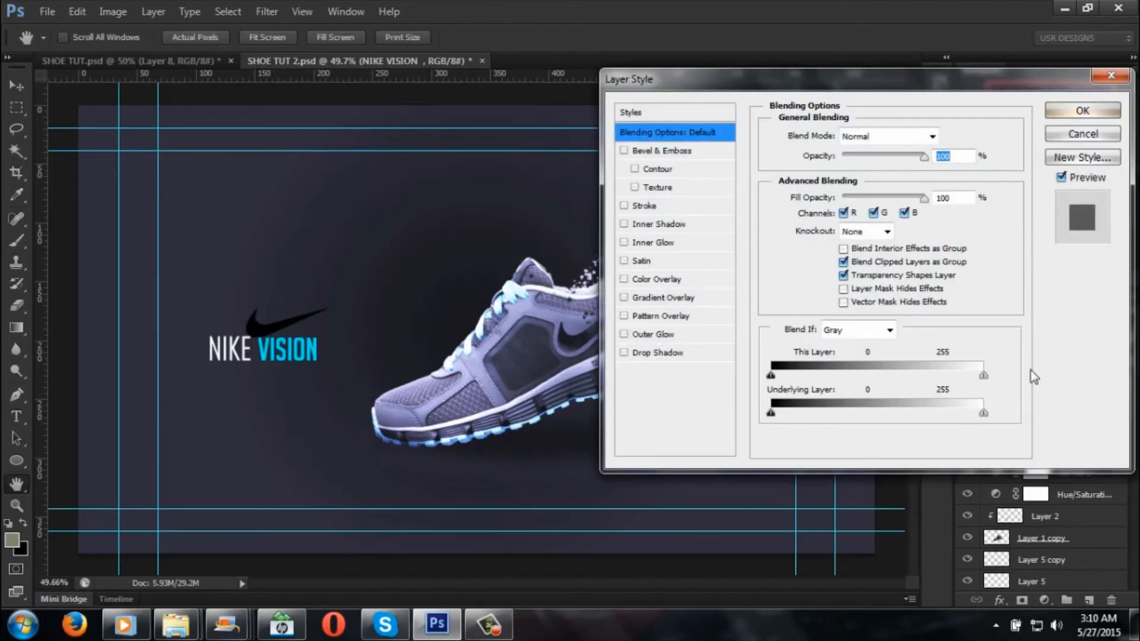
{"action": "left_click", "coordinate": [1073, 113]}
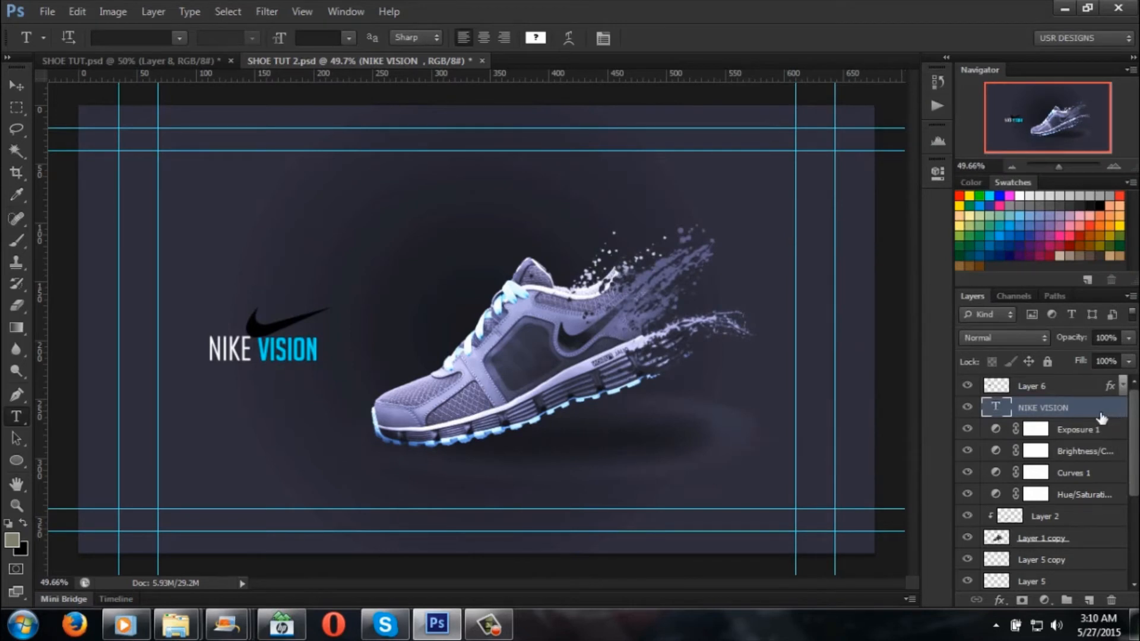
{"action": "left_click_drag", "start_coordinate": [1089, 419], "coordinate": [1089, 600]}
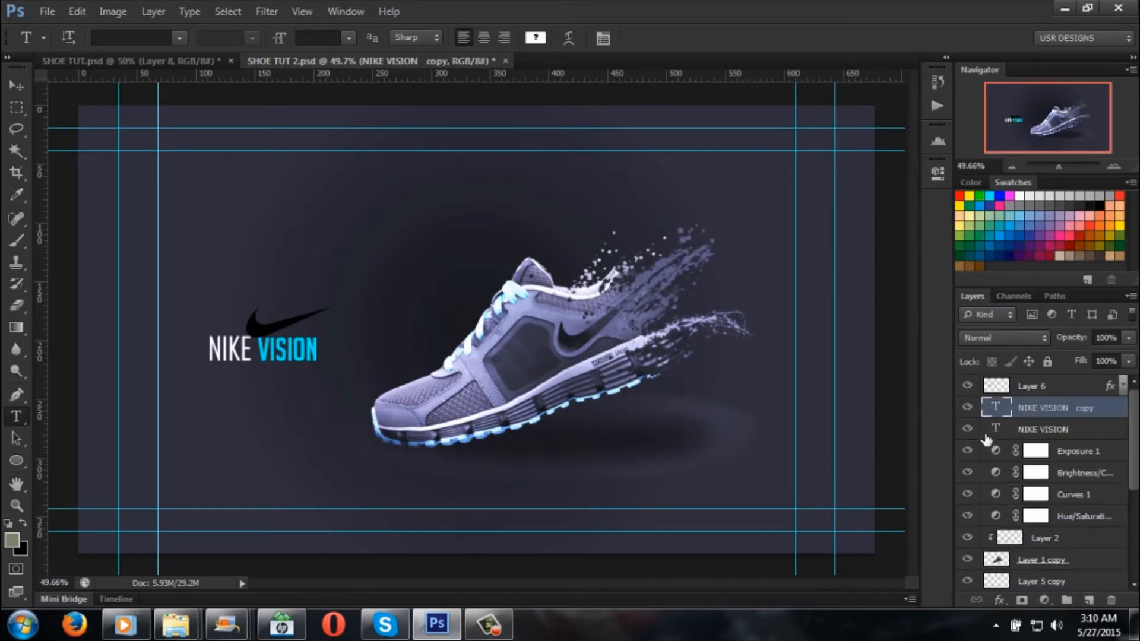
{"action": "left_click", "coordinate": [967, 429]}
{"action": "right_click", "coordinate": [1067, 407]}
{"action": "left_click", "coordinate": [934, 229]}
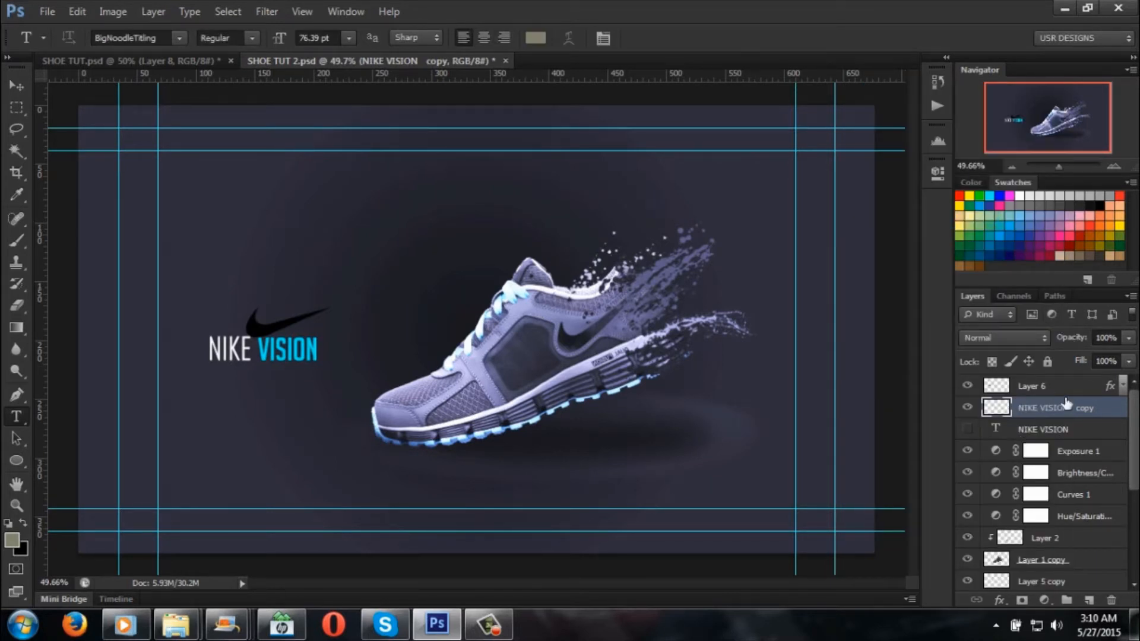
Step: Move the rasterized NIKE VISION copy straight down about 12 mm, clear of the swoosh
{"action": "left_click", "coordinate": [16, 107]}
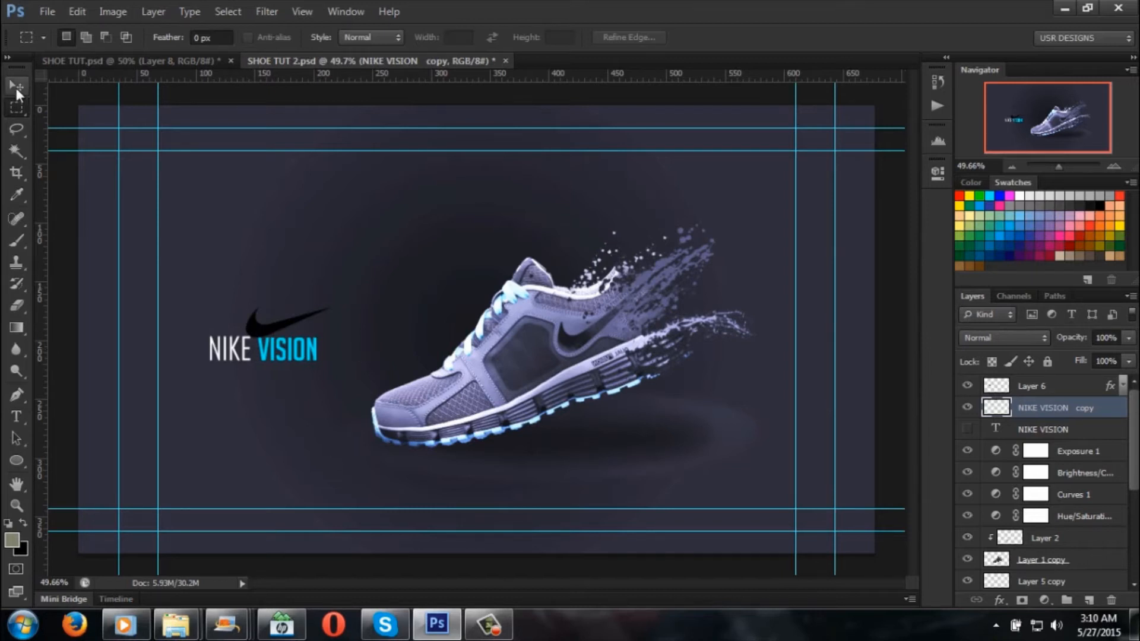
{"action": "left_click", "coordinate": [16, 86]}
{"action": "left_click_drag", "start_coordinate": [287, 355], "coordinate": [288, 369]}
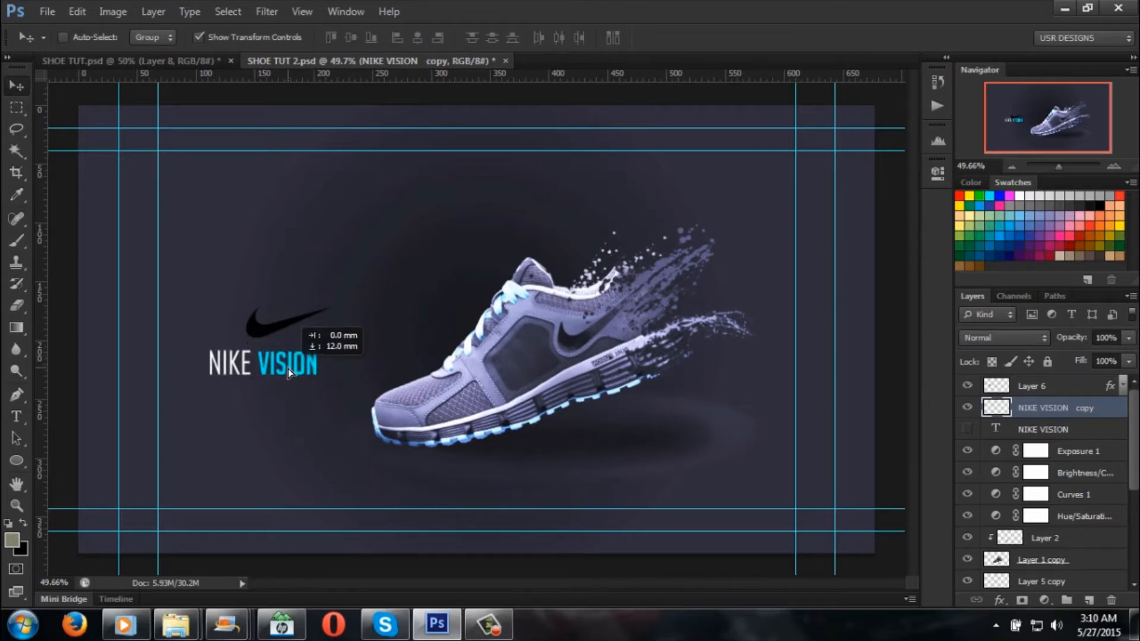
Step: Cut the word VISION out of the NIKE VISION copy onto its own layer and check the split between both layers
{"action": "left_click", "coordinate": [16, 108]}
{"action": "left_click_drag", "start_coordinate": [349, 345], "coordinate": [256, 400]}
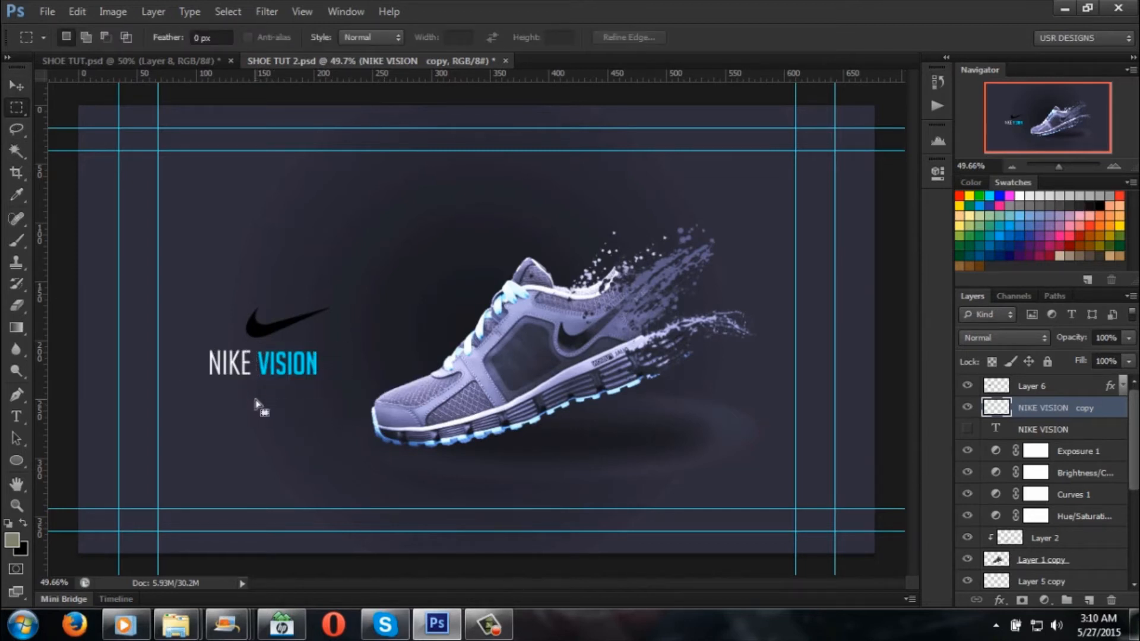
{"action": "right_click", "coordinate": [288, 377]}
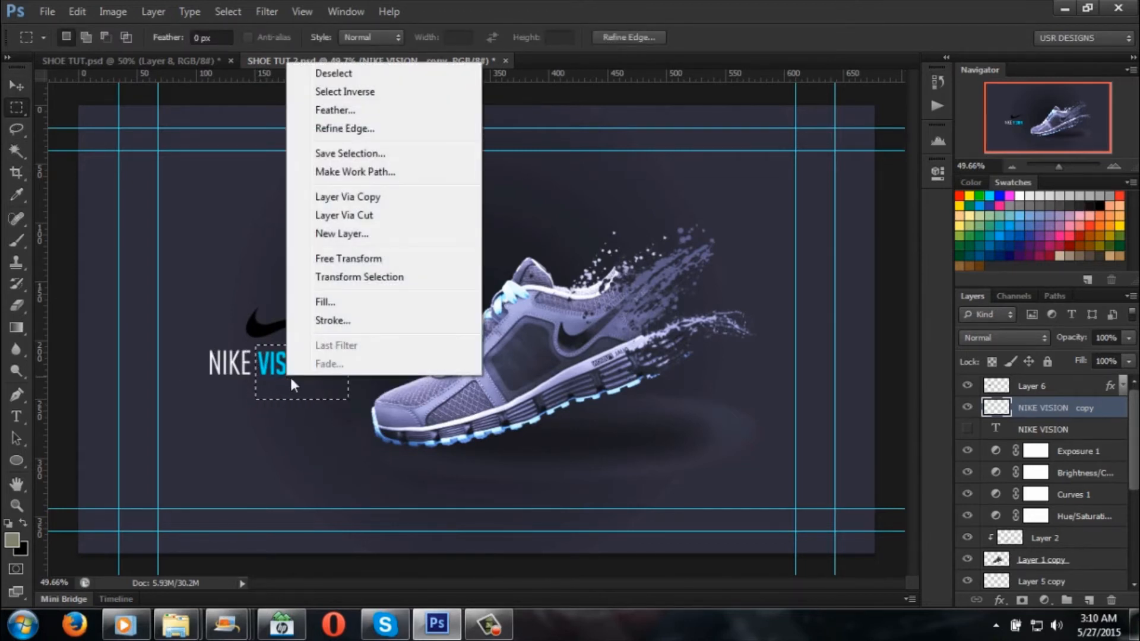
{"action": "left_click", "coordinate": [369, 214]}
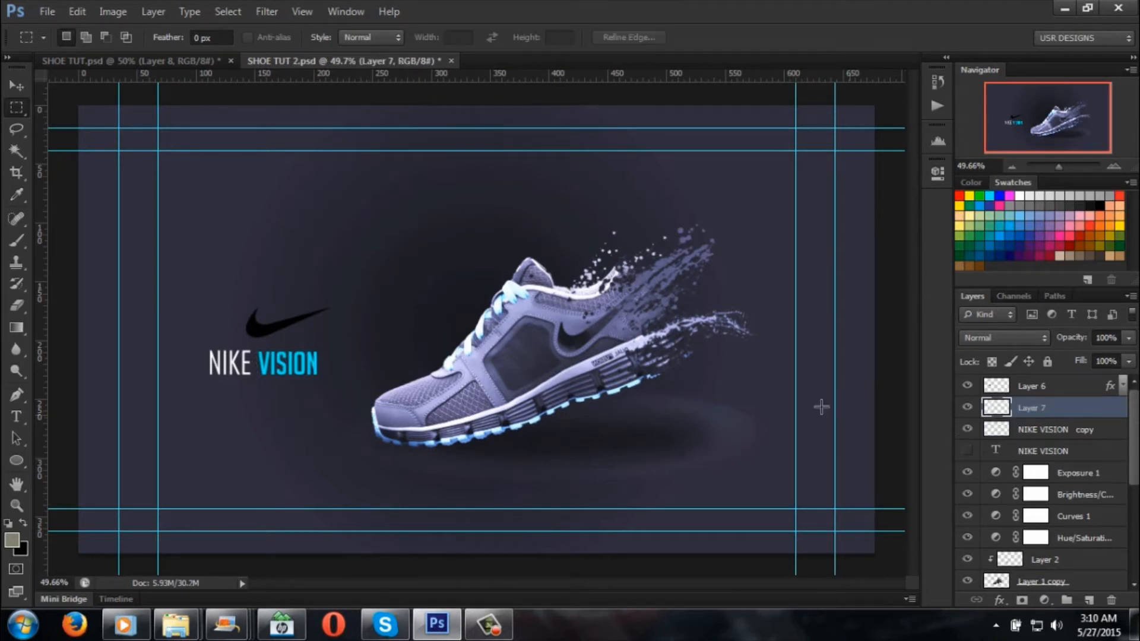
{"action": "left_click", "coordinate": [967, 430]}
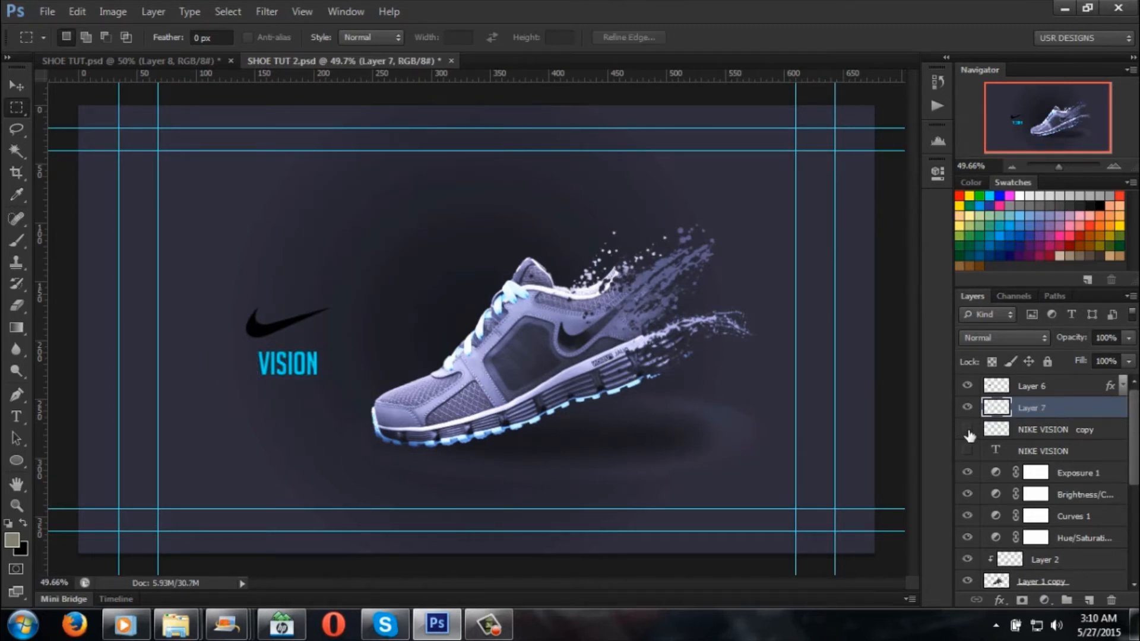
{"action": "left_click", "coordinate": [967, 430]}
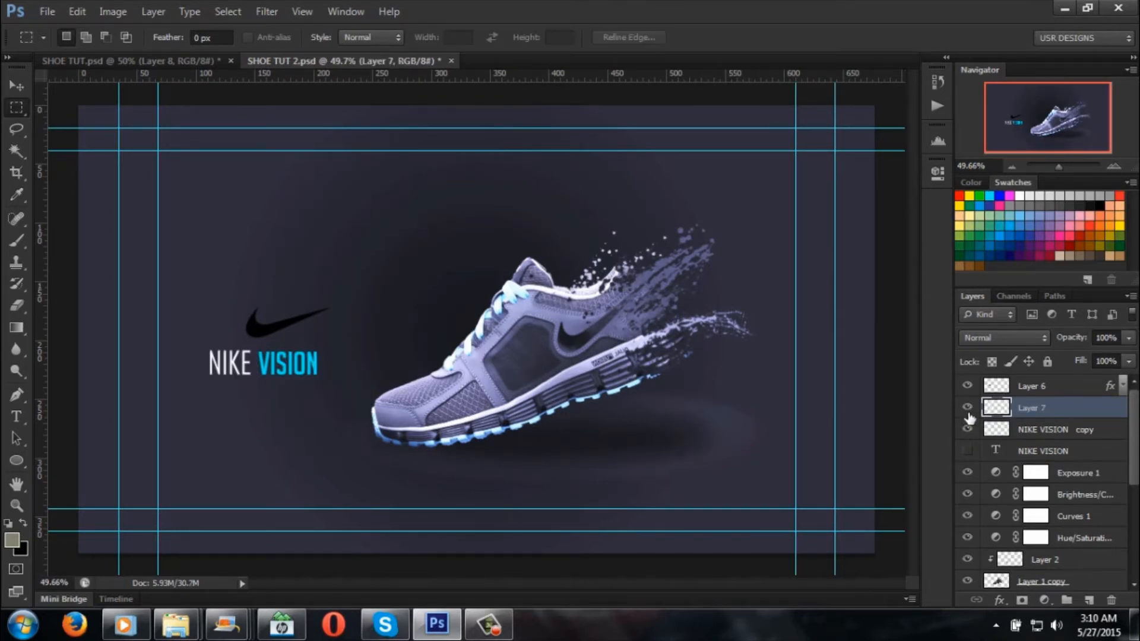
{"action": "left_click", "coordinate": [967, 407]}
{"action": "left_click", "coordinate": [967, 407]}
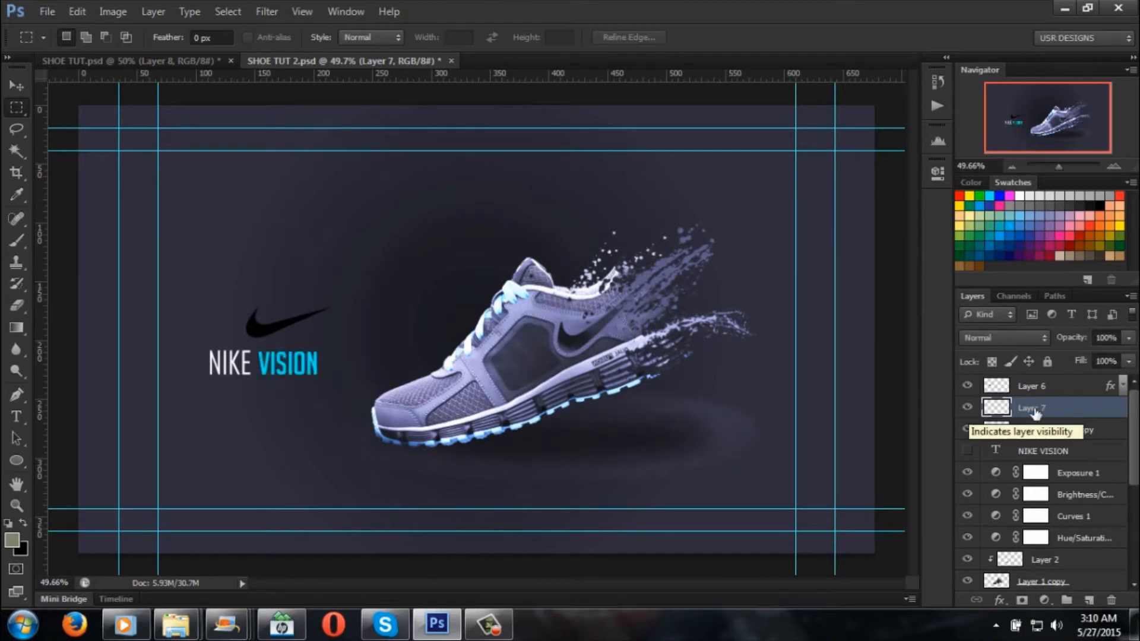
Step: Move Layer 7 and the NIKE VISION copy together straight up, back to just beneath the swoosh
{"action": "left_click", "coordinate": [1061, 428]}
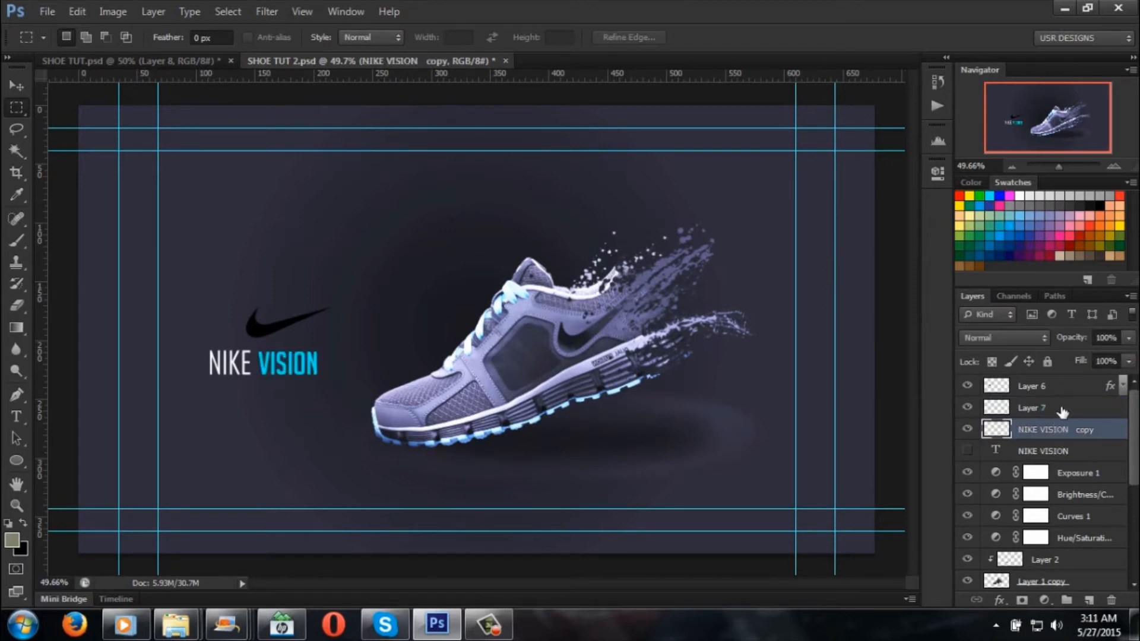
{"action": "left_click", "coordinate": [1056, 407], "text": "shift"}
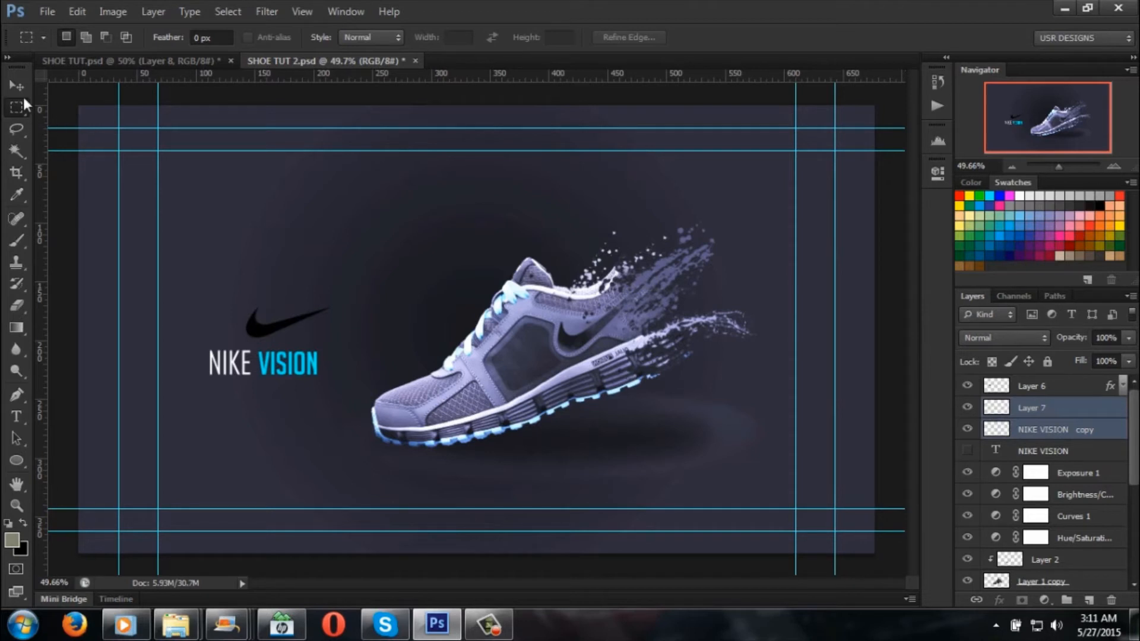
{"action": "left_click", "coordinate": [17, 86]}
{"action": "left_click_drag", "start_coordinate": [290, 364], "coordinate": [289, 351]}
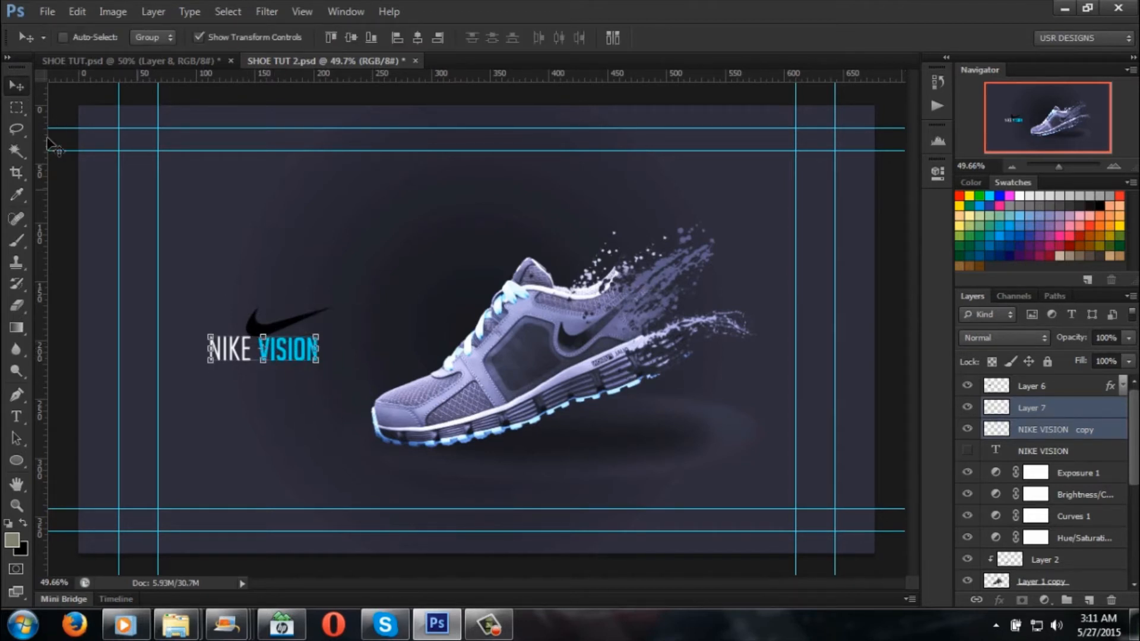
{"action": "left_click", "coordinate": [15, 117]}
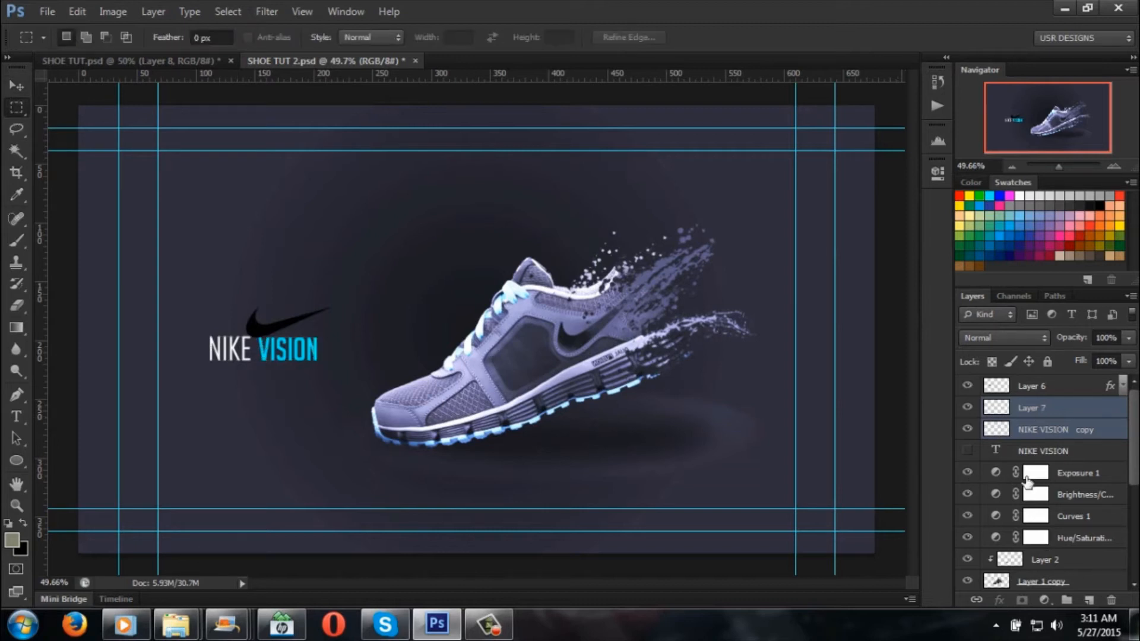
Step: Check which word Layer 7 and the NIKE VISION copy each contain by toggling their visibility
{"action": "left_click", "coordinate": [1077, 424]}
{"action": "left_click", "coordinate": [1079, 414]}
{"action": "left_click", "coordinate": [1067, 428]}
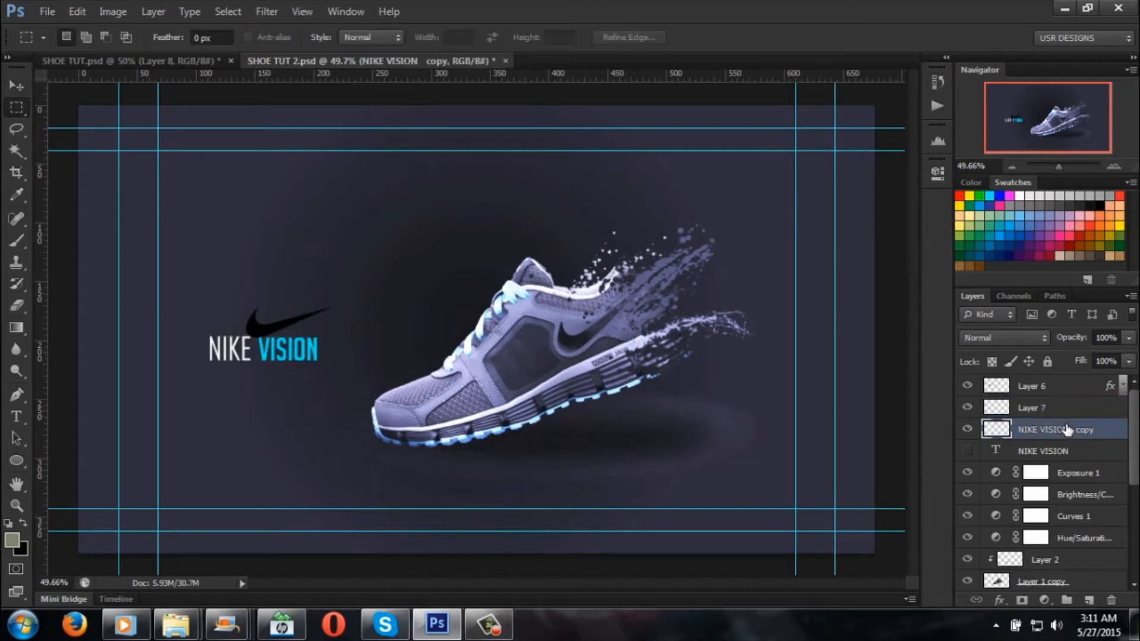
{"action": "left_click", "coordinate": [1067, 410]}
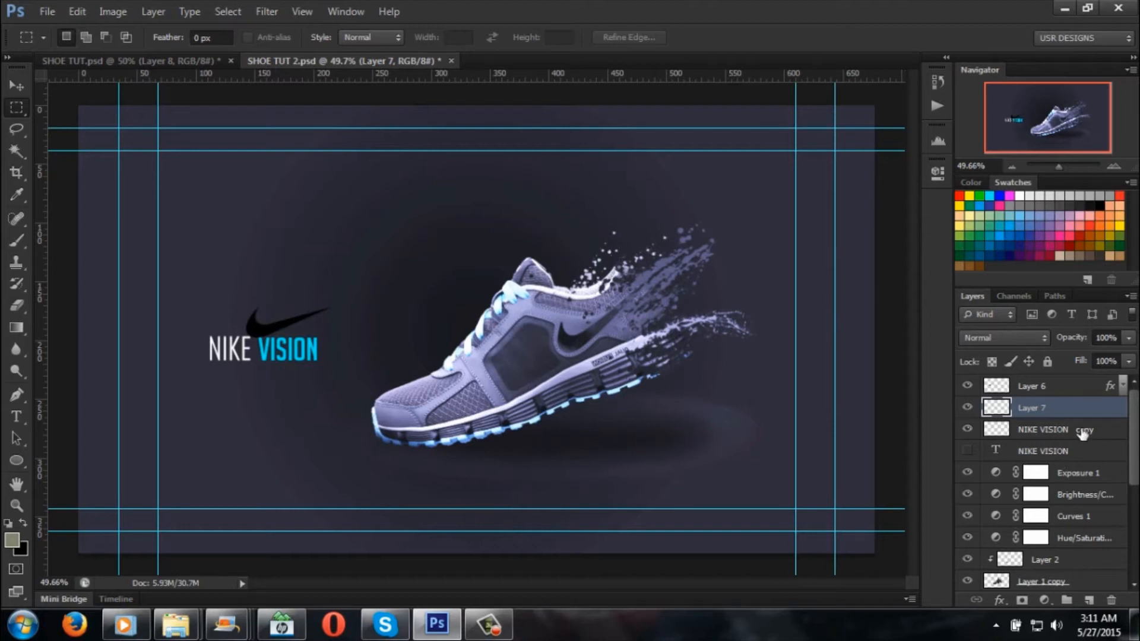
{"action": "left_click", "coordinate": [1083, 432]}
{"action": "left_click", "coordinate": [968, 408]}
{"action": "left_click", "coordinate": [967, 408]}
{"action": "left_click", "coordinate": [968, 408]}
{"action": "left_click", "coordinate": [968, 408]}
{"action": "left_click", "coordinate": [967, 408]}
{"action": "left_click", "coordinate": [967, 408]}
{"action": "left_click", "coordinate": [967, 429]}
{"action": "left_click", "coordinate": [967, 429]}
{"action": "left_click", "coordinate": [967, 430]}
{"action": "left_click", "coordinate": [967, 430]}
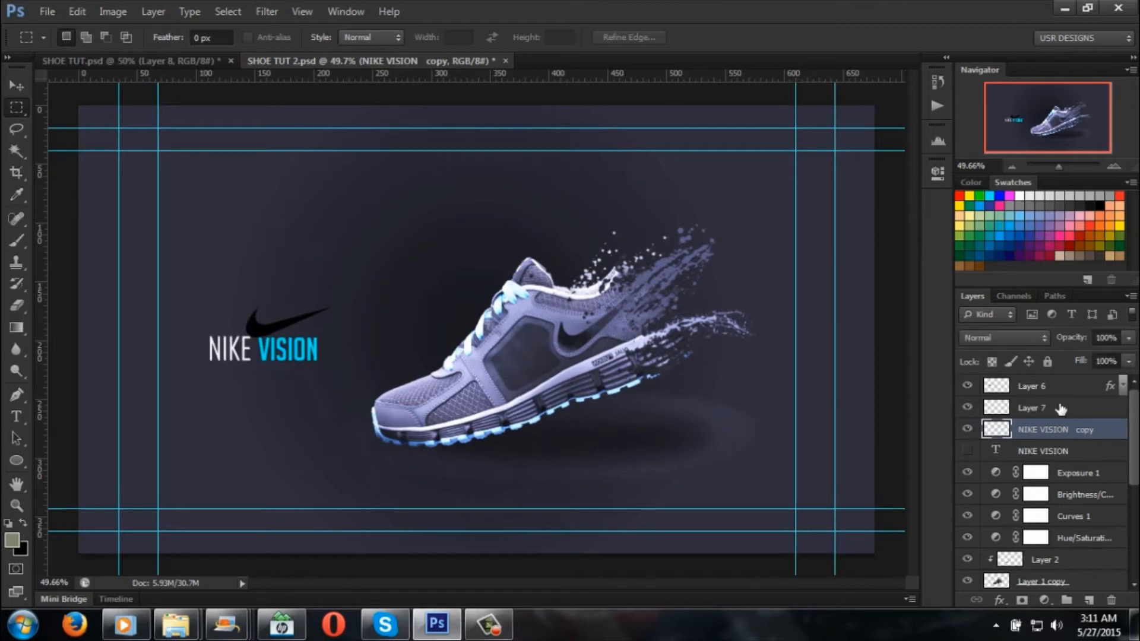
Step: Add an Outer Glow to the VISION word on Layer 7 with a bright blue glow colour
{"action": "left_click", "coordinate": [1061, 410]}
{"action": "double_click", "coordinate": [1091, 409]}
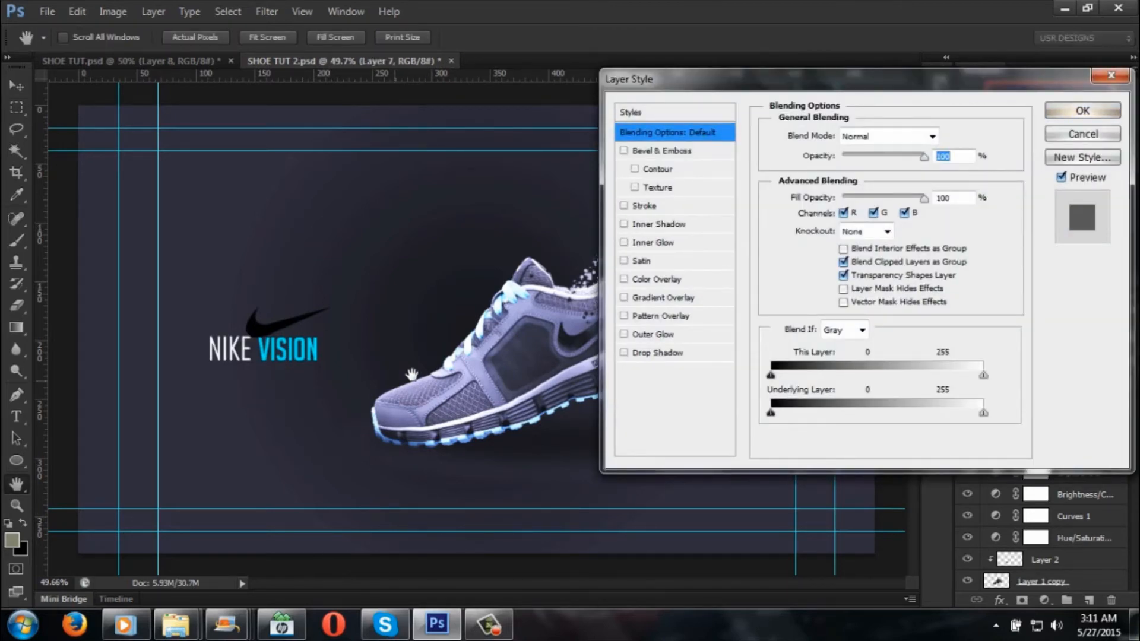
{"action": "left_click", "coordinate": [624, 335]}
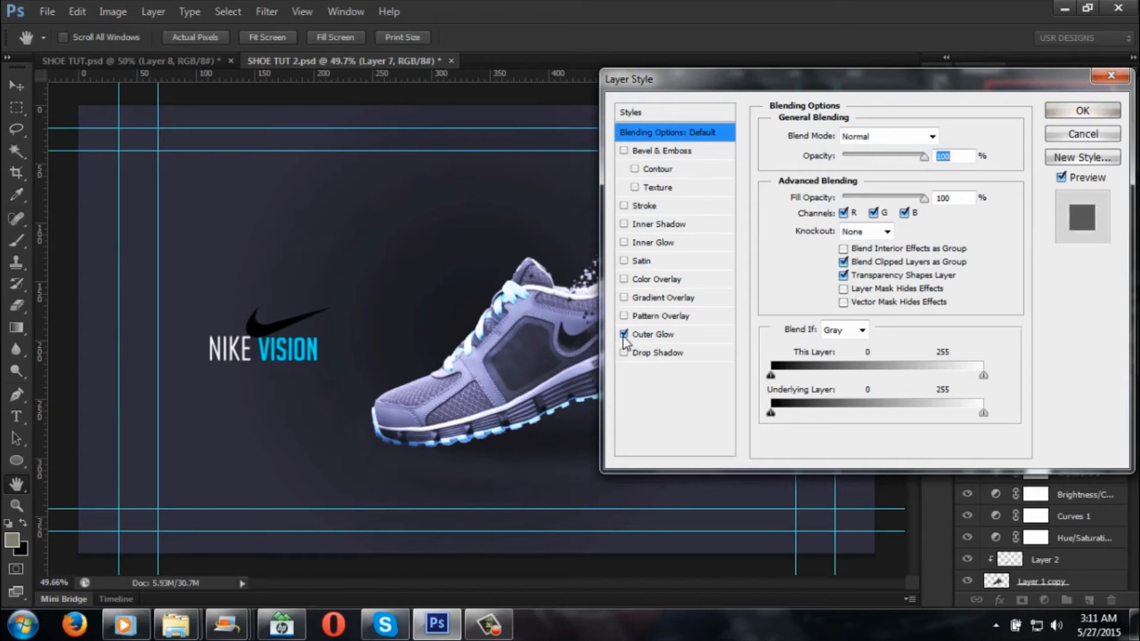
{"action": "left_click", "coordinate": [675, 337]}
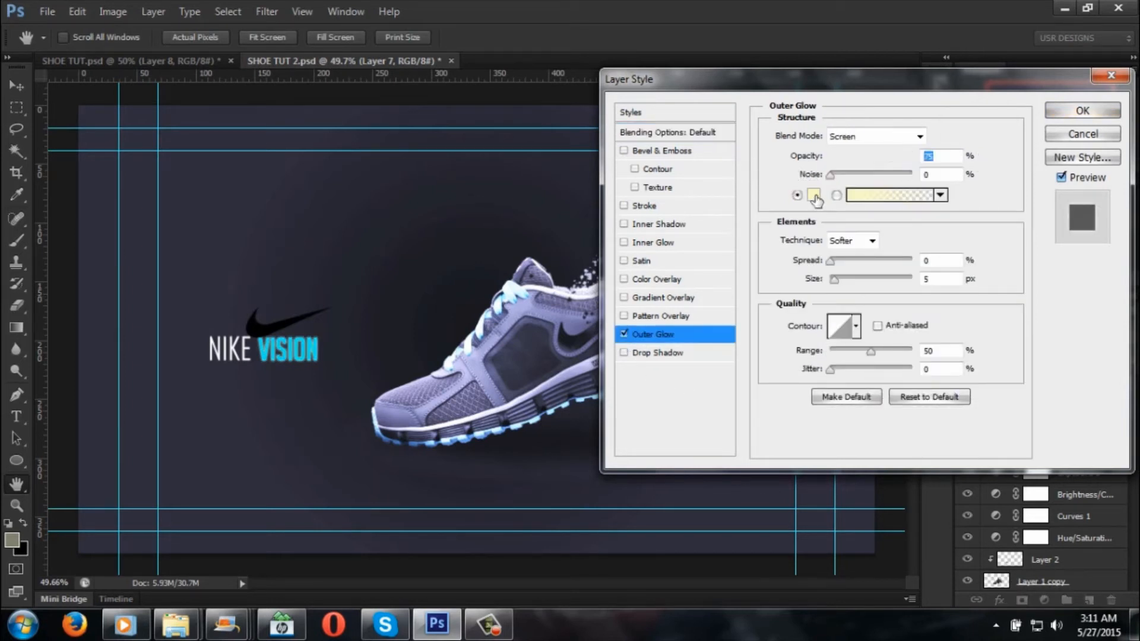
{"action": "left_click", "coordinate": [814, 196]}
{"action": "left_click_drag", "start_coordinate": [883, 304], "coordinate": [883, 303]}
{"action": "left_click_drag", "start_coordinate": [817, 253], "coordinate": [947, 174]}
{"action": "left_click", "coordinate": [1070, 192]}
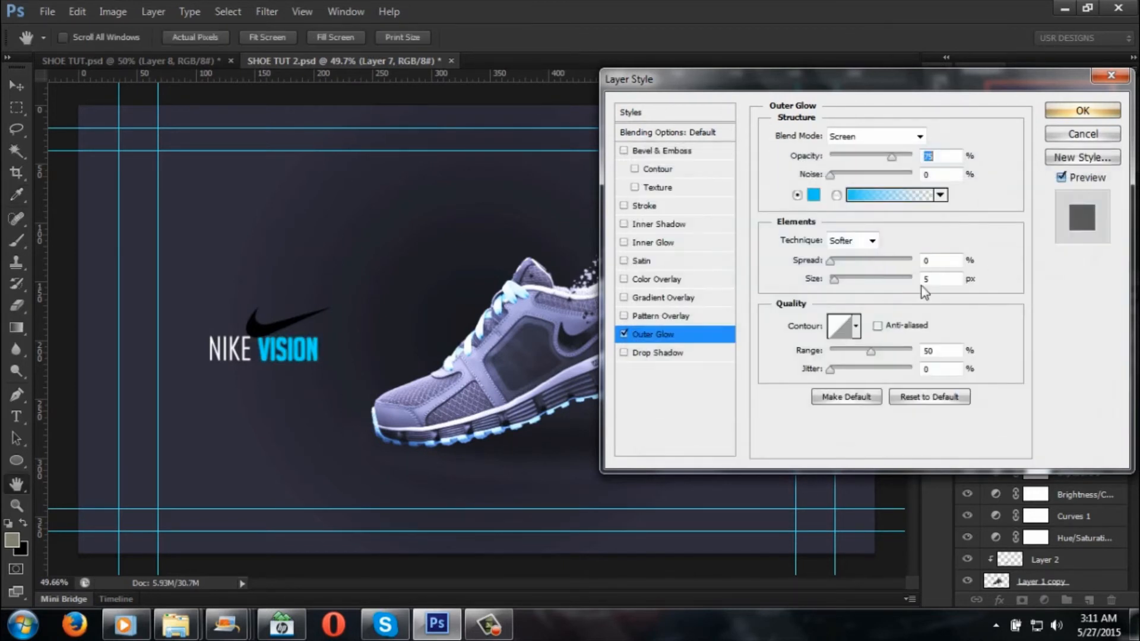
Step: Set the VISION outer glow's spread to 0%, size to 24 px and opacity to about 39%, and apply it
{"action": "left_click", "coordinate": [843, 262]}
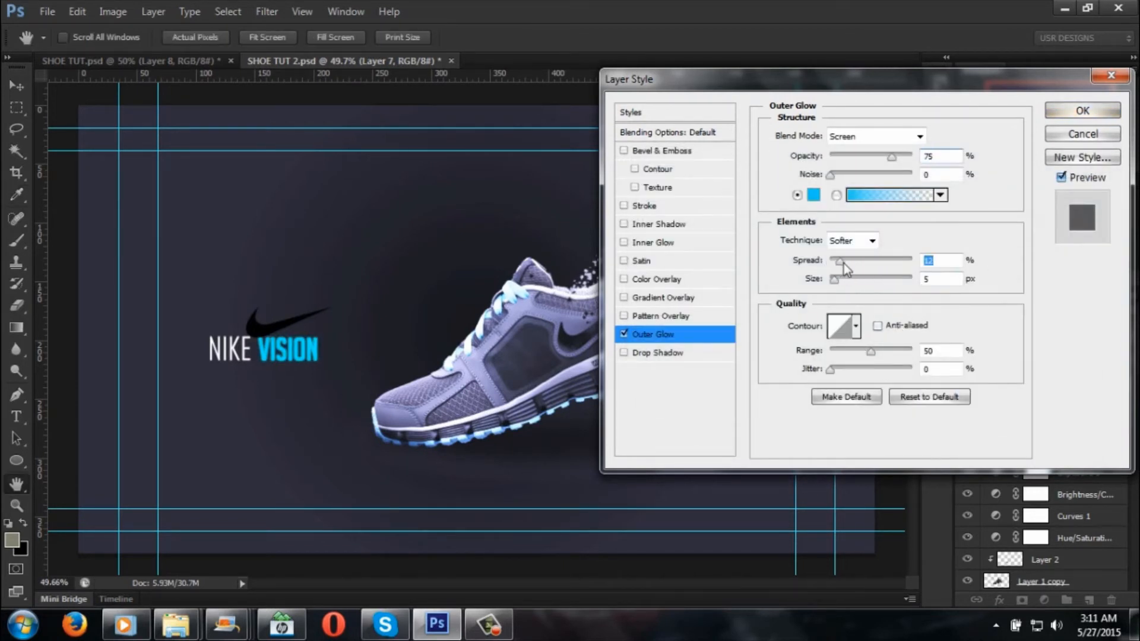
{"action": "mouse_move", "coordinate": [838, 280]}
{"action": "left_mouse_down"}
{"action": "mouse_move", "coordinate": [854, 279]}
{"action": "mouse_move", "coordinate": [833, 265]}
{"action": "left_mouse_up"}
{"action": "left_click", "coordinate": [839, 262]}
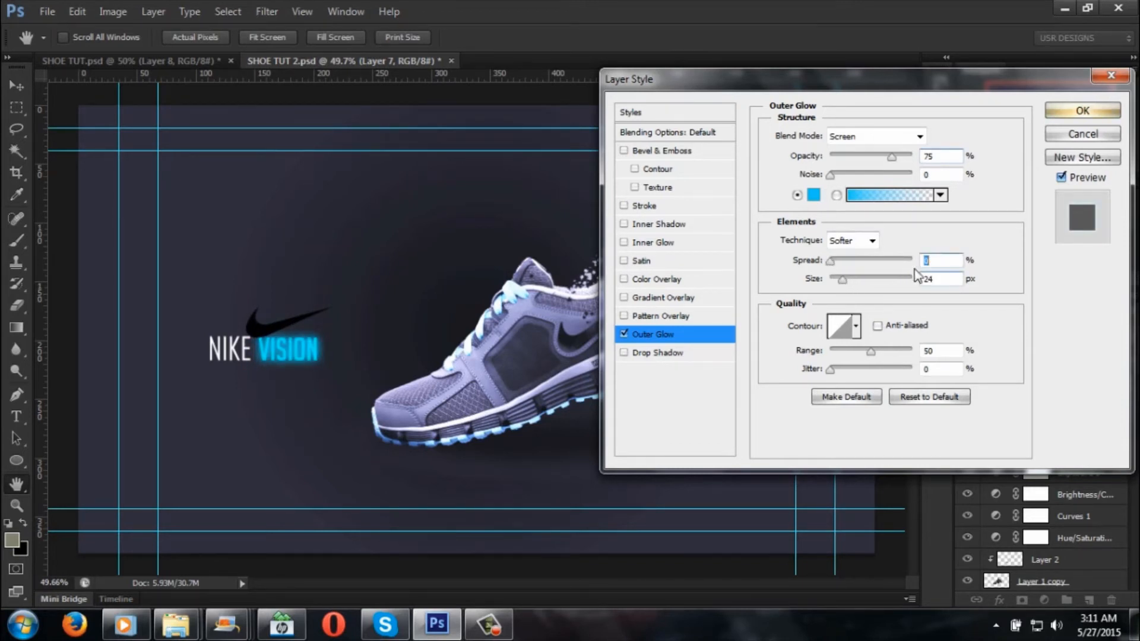
{"action": "left_click_drag", "start_coordinate": [893, 157], "coordinate": [864, 168]}
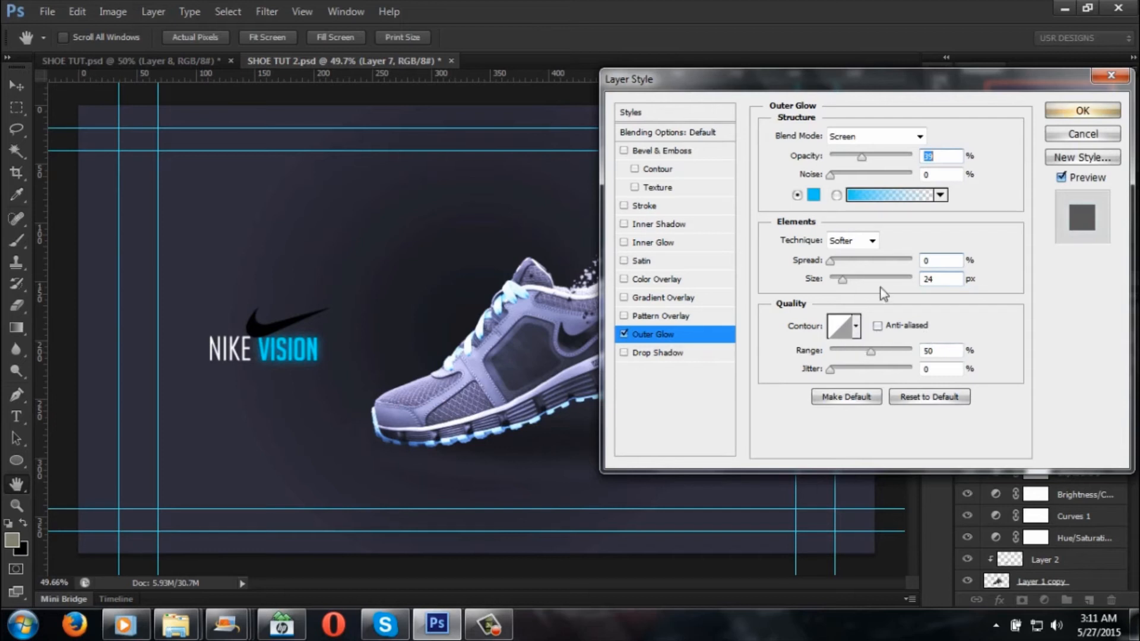
{"action": "left_click_drag", "start_coordinate": [868, 153], "coordinate": [861, 157]}
{"action": "left_click", "coordinate": [1072, 112]}
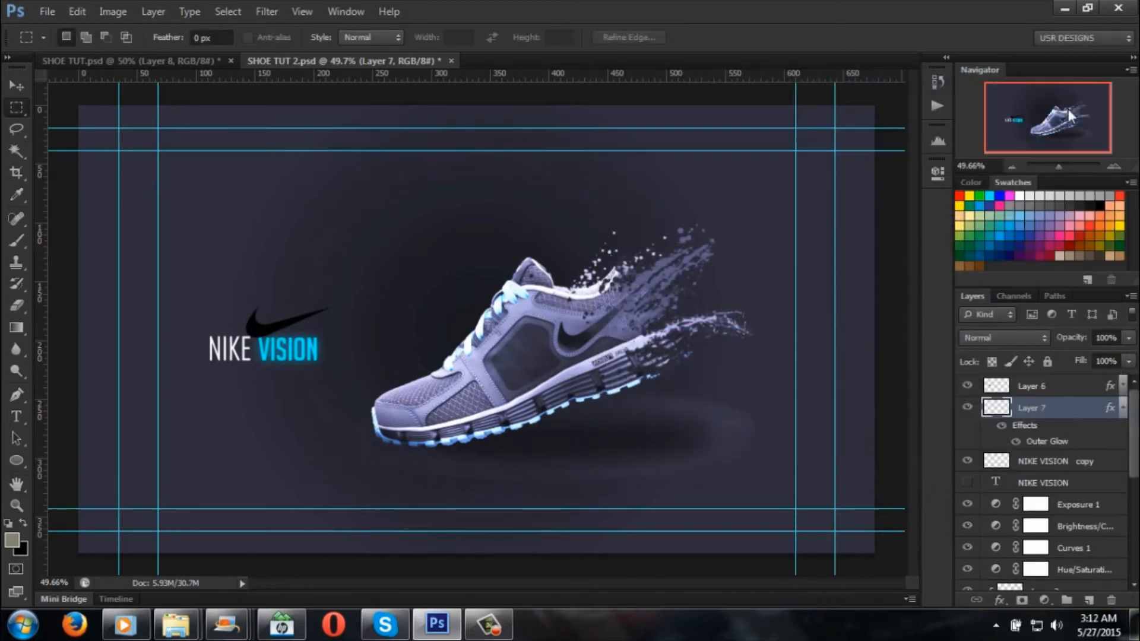
Step: Compare the title's glow with the SHOE TUT.psd reference and check Layer 7 in SHOE TUT 2.psd by toggling its visibility
{"action": "left_click", "coordinate": [102, 65]}
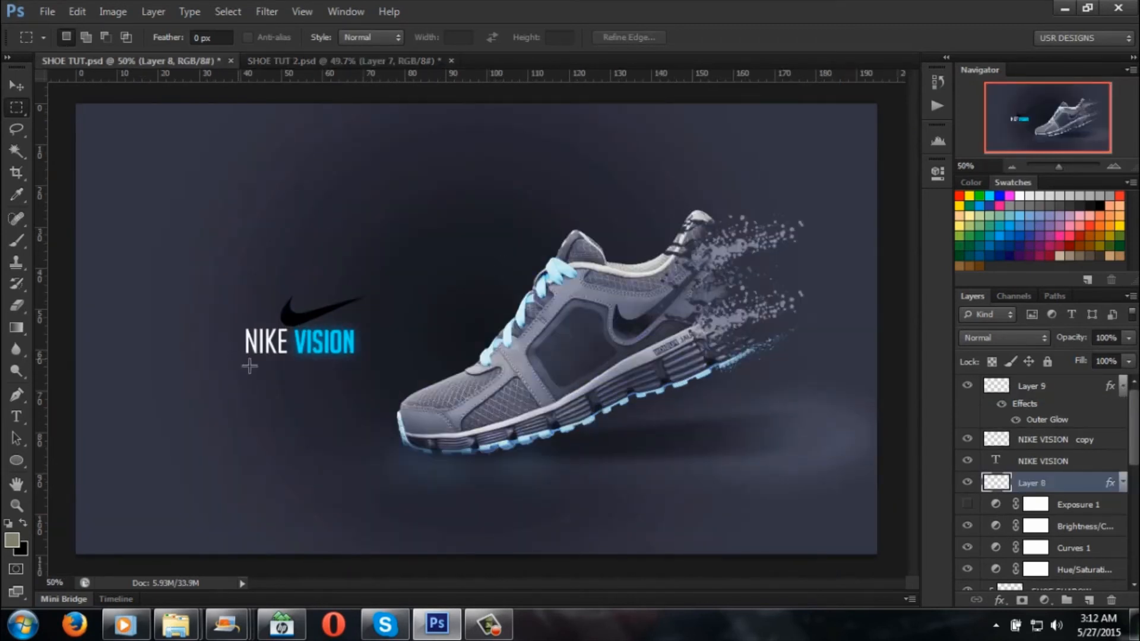
{"action": "left_click", "coordinate": [382, 62]}
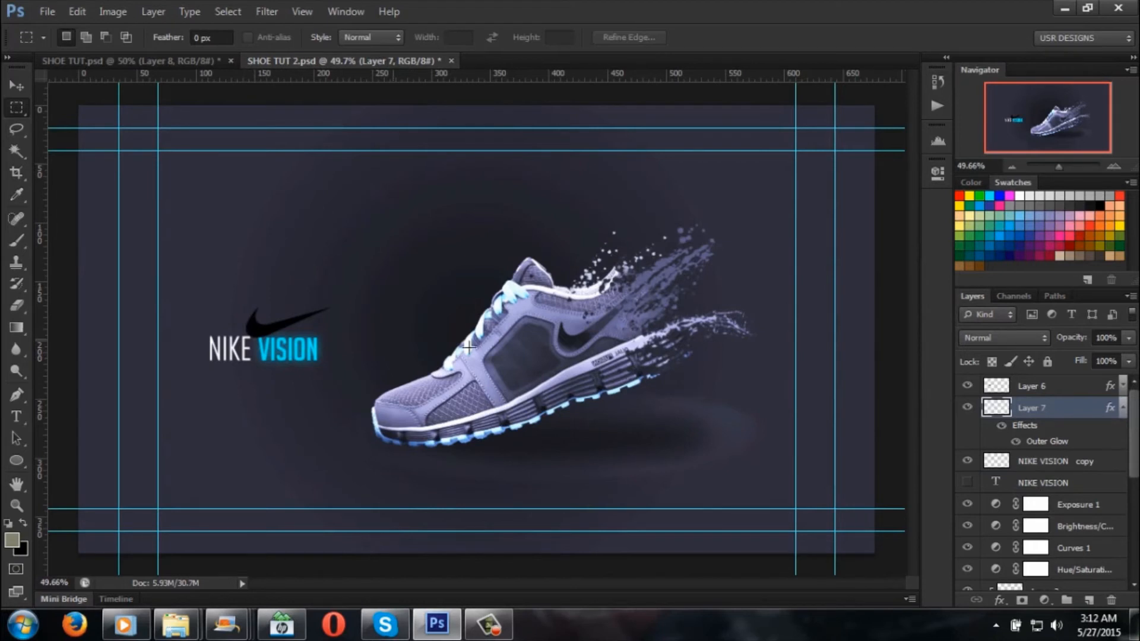
{"action": "left_click", "coordinate": [968, 407]}
{"action": "left_click", "coordinate": [968, 408]}
{"action": "left_click", "coordinate": [968, 408]}
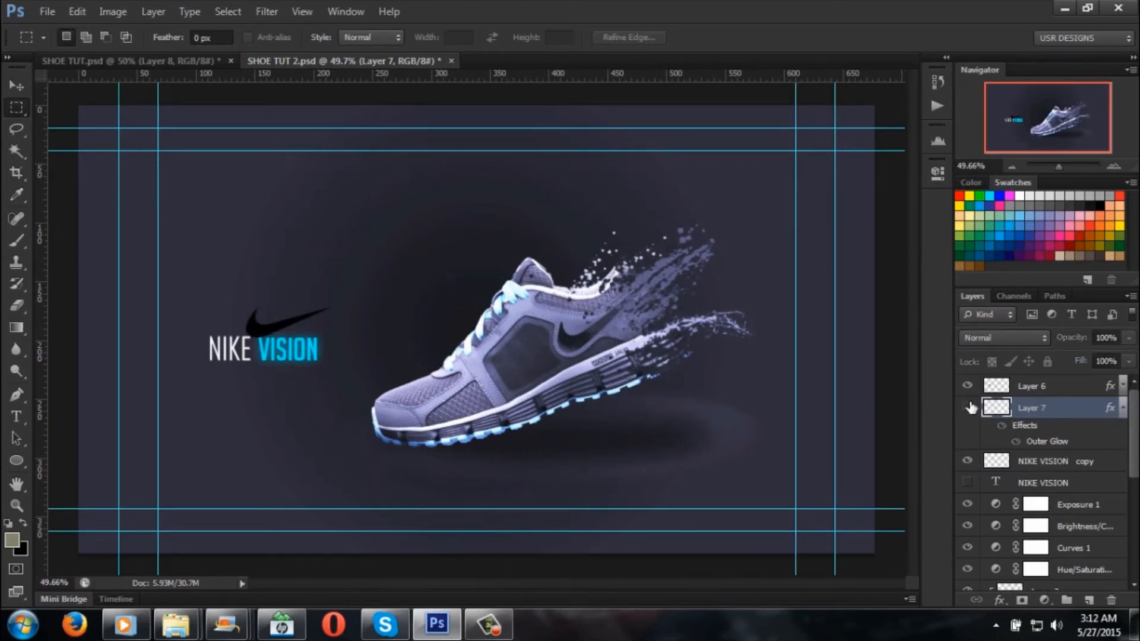
{"action": "left_click", "coordinate": [967, 408]}
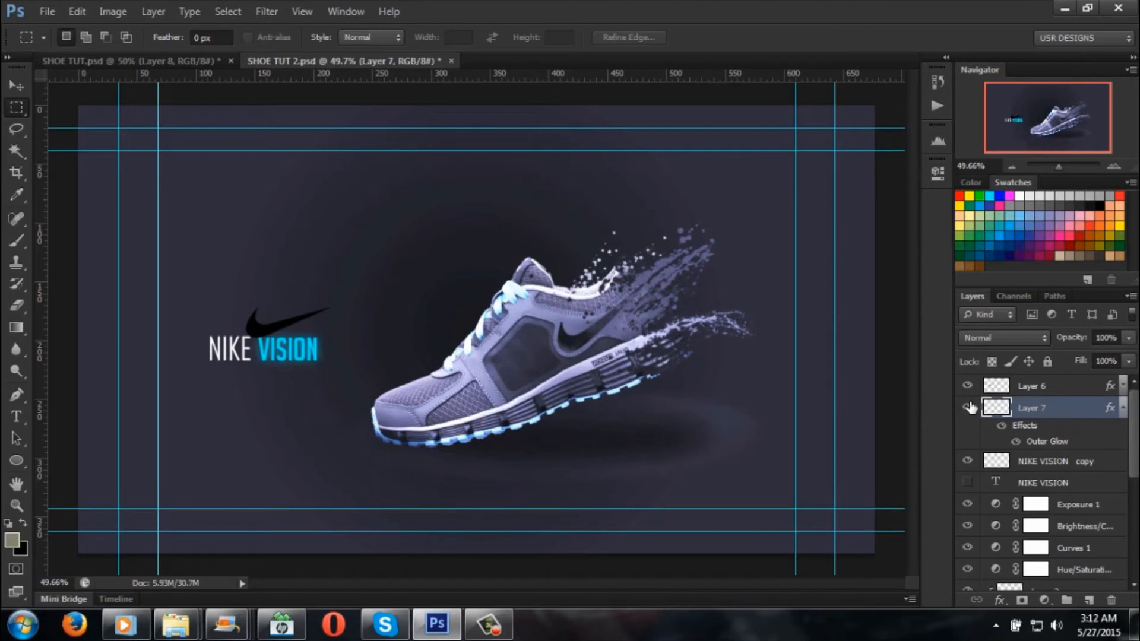
Step: Lower the opacity of Layer 7's Outer Glow to about 26%
{"action": "double_click", "coordinate": [1104, 413]}
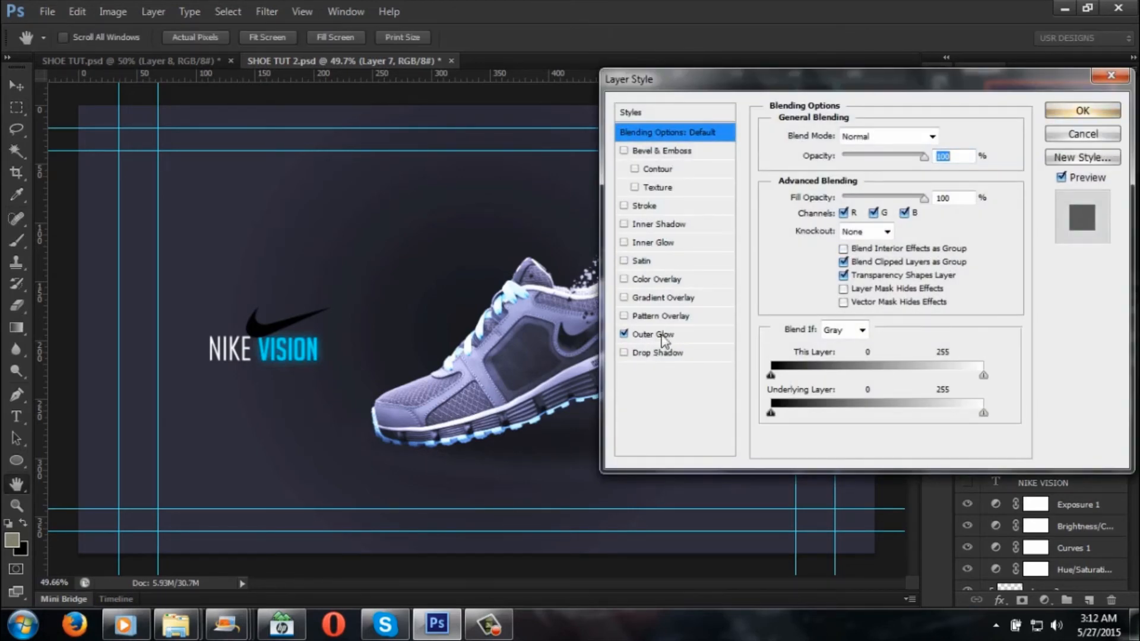
{"action": "left_click", "coordinate": [660, 334]}
{"action": "left_click_drag", "start_coordinate": [857, 156], "coordinate": [852, 156]}
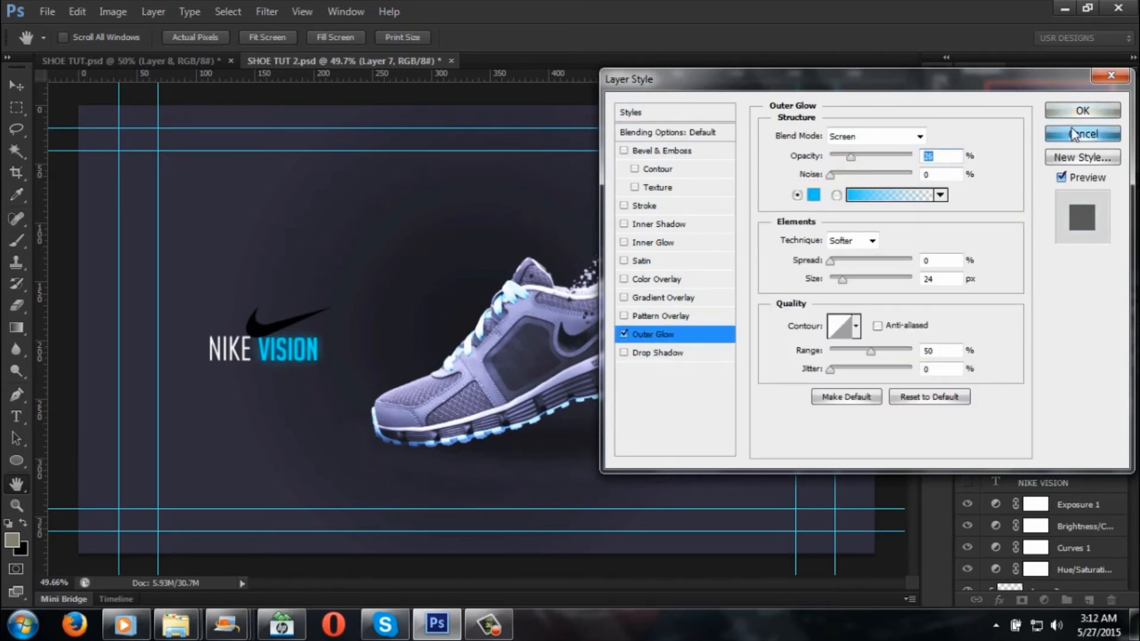
{"action": "left_click", "coordinate": [1072, 112]}
Step: Inspect the Outer Glow settings of the VISION word on Layer 9 in the SHOE TUT.psd reference
{"action": "left_click", "coordinate": [193, 60]}
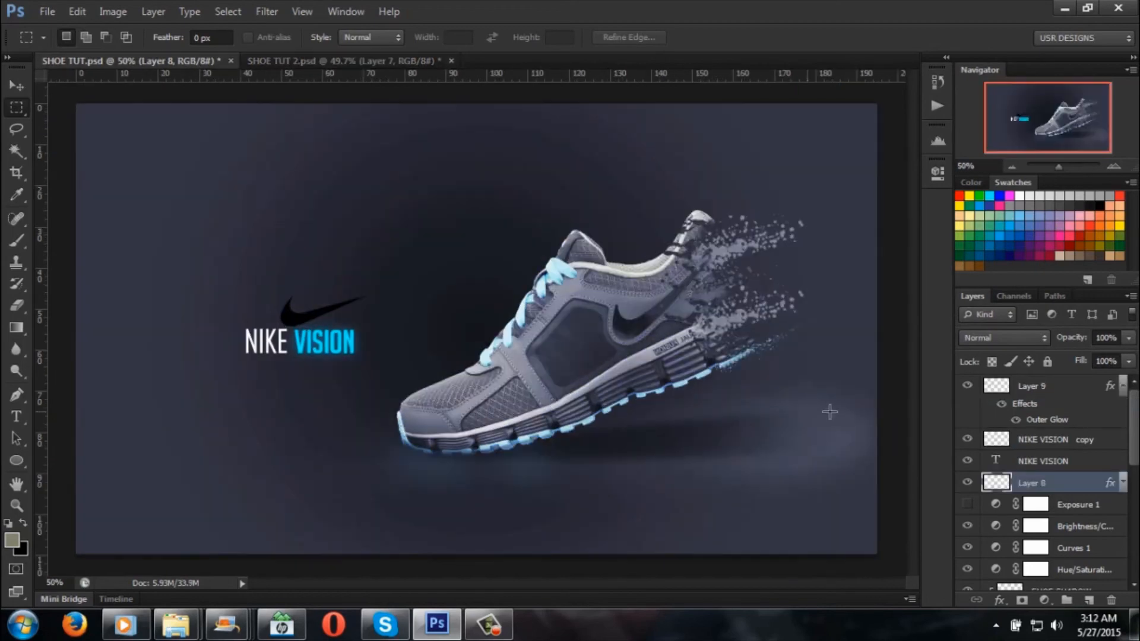
{"action": "left_click", "coordinate": [1069, 392]}
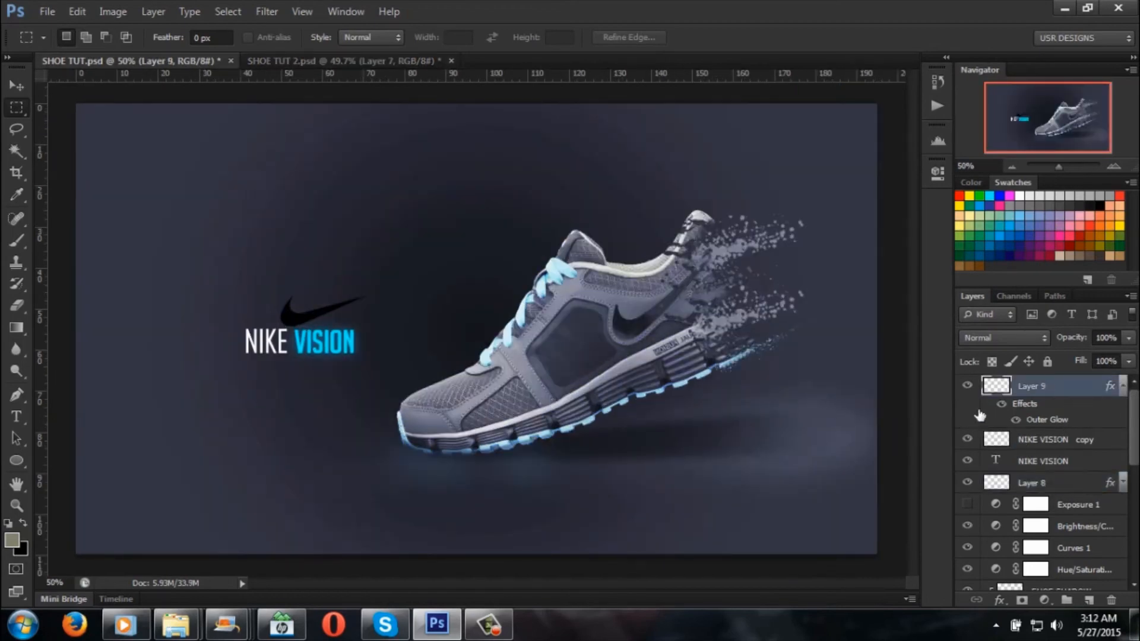
{"action": "left_click", "coordinate": [966, 387]}
{"action": "left_click", "coordinate": [966, 387]}
{"action": "double_click", "coordinate": [1074, 392]}
{"action": "left_click", "coordinate": [658, 334]}
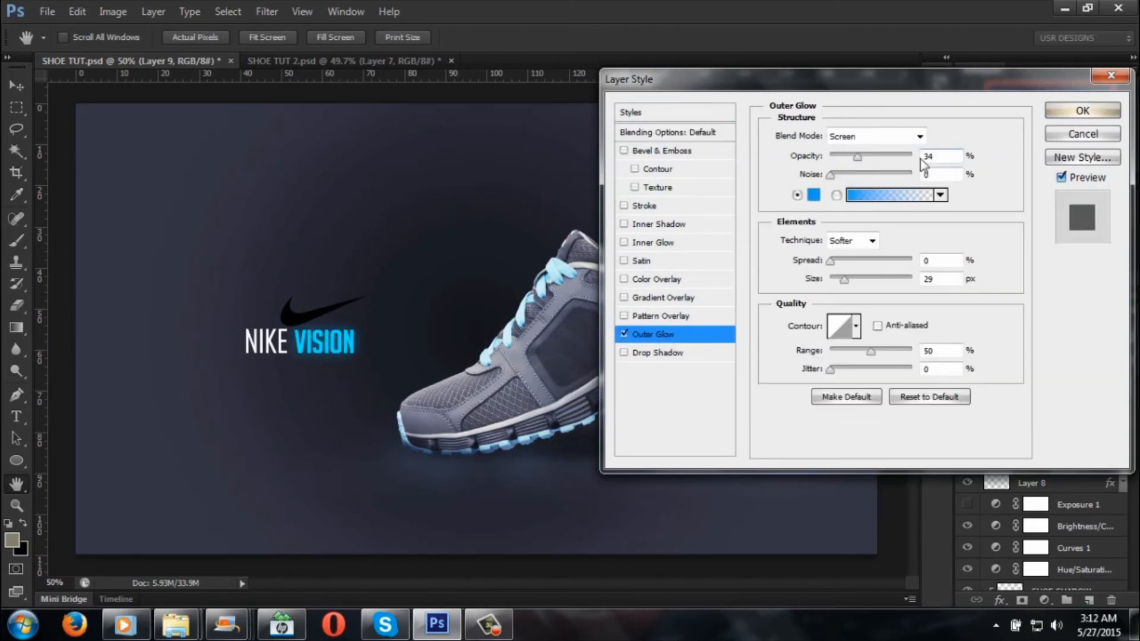
{"action": "left_click", "coordinate": [1082, 111]}
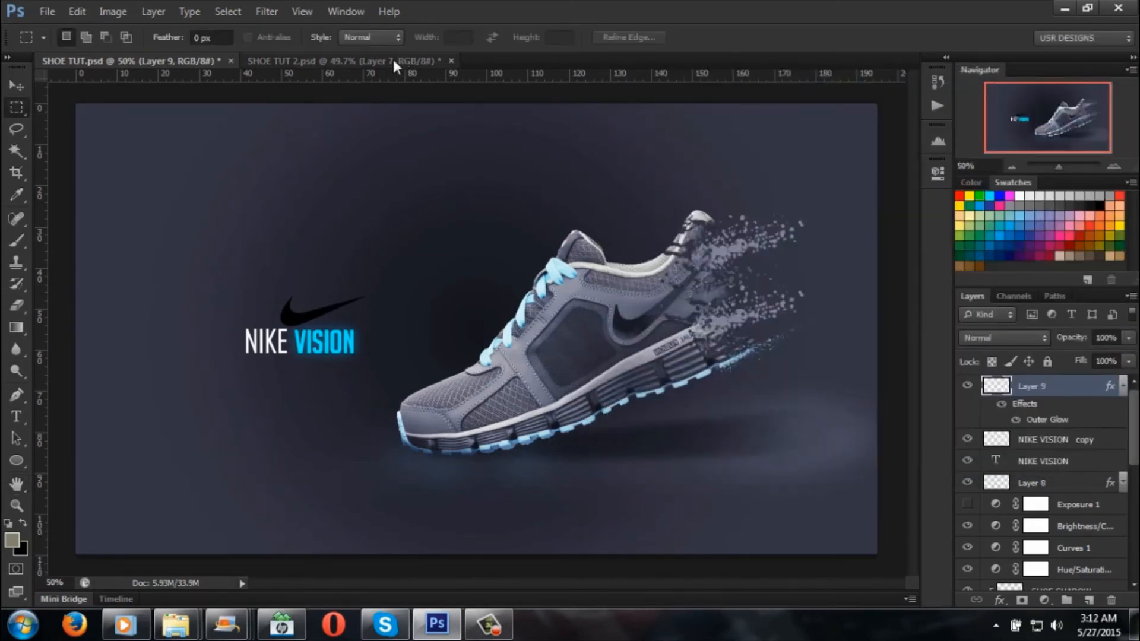
Step: Try raising the opacity of Layer 7's Outer Glow in SHOE TUT 2.psd to about 35%
{"action": "left_click", "coordinate": [402, 60]}
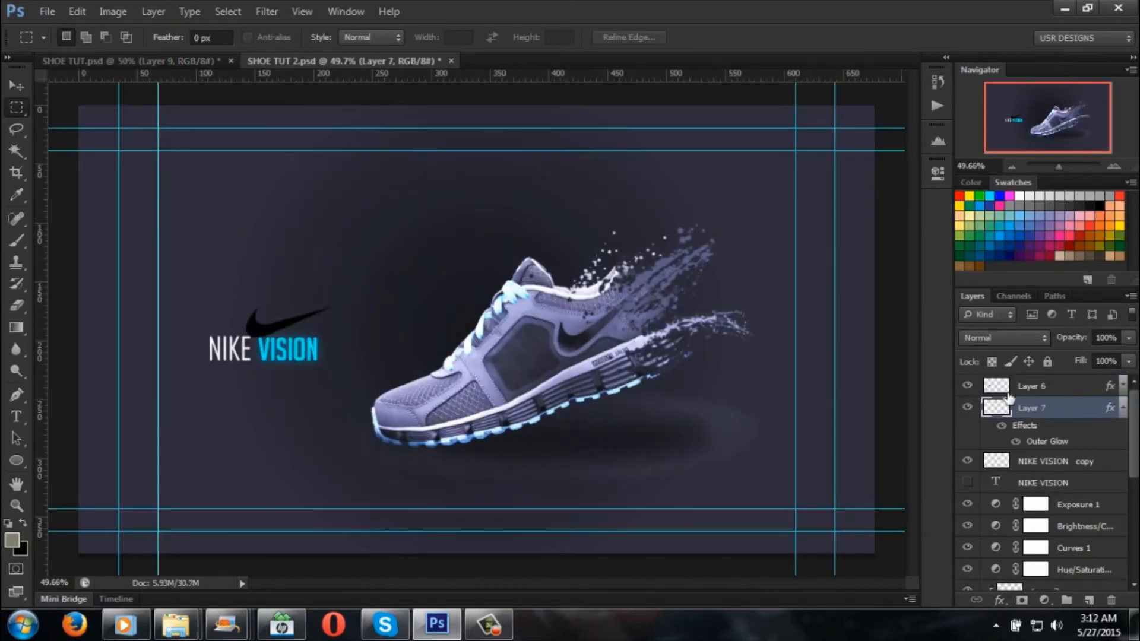
{"action": "double_click", "coordinate": [1087, 409]}
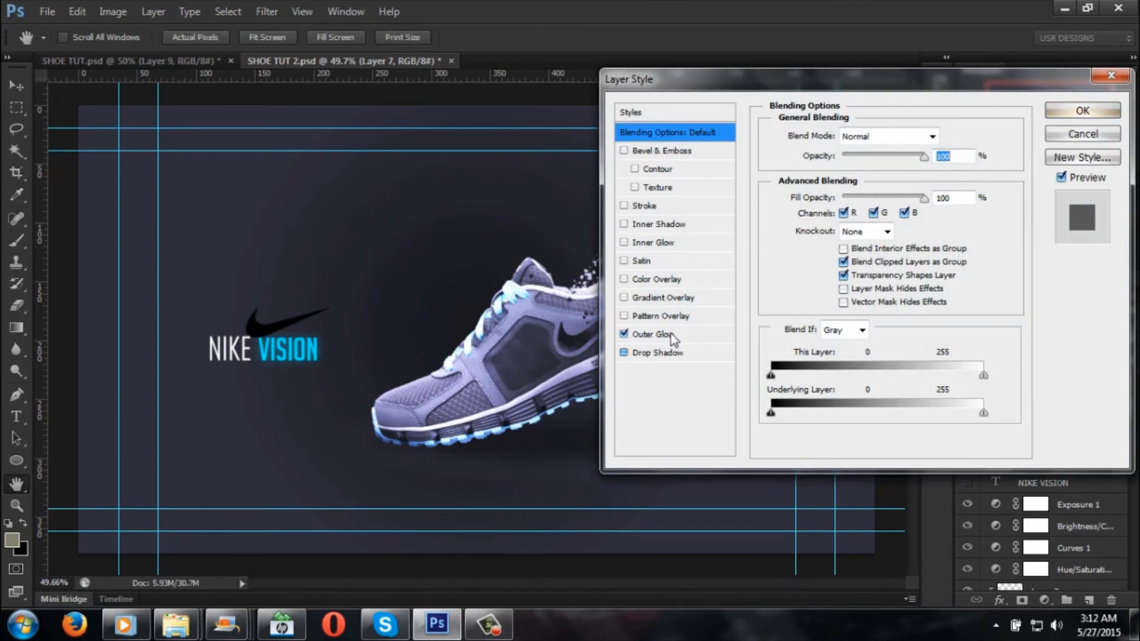
{"action": "left_click", "coordinate": [673, 336]}
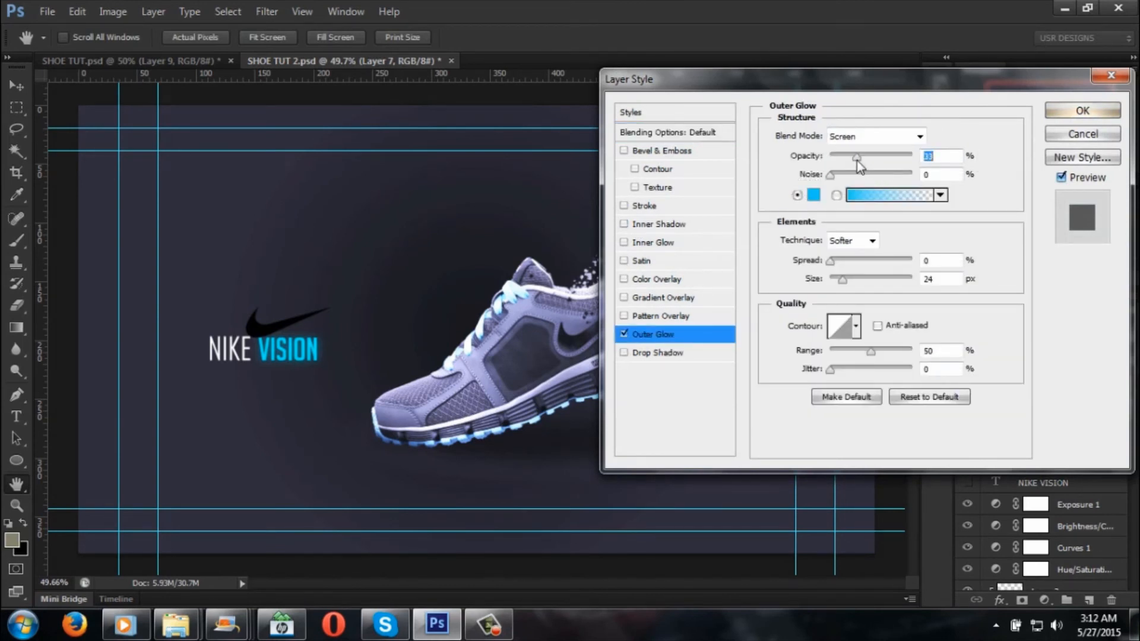
{"action": "left_click_drag", "start_coordinate": [859, 161], "coordinate": [857, 162]}
{"action": "left_click_drag", "start_coordinate": [858, 165], "coordinate": [861, 165]}
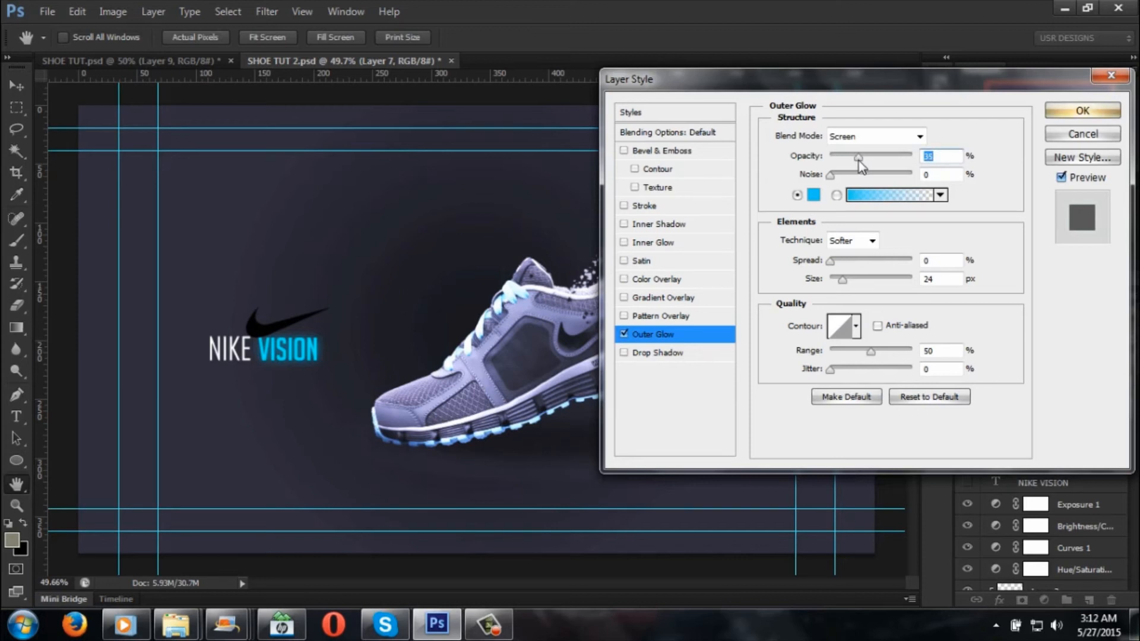
{"action": "left_click", "coordinate": [1117, 74]}
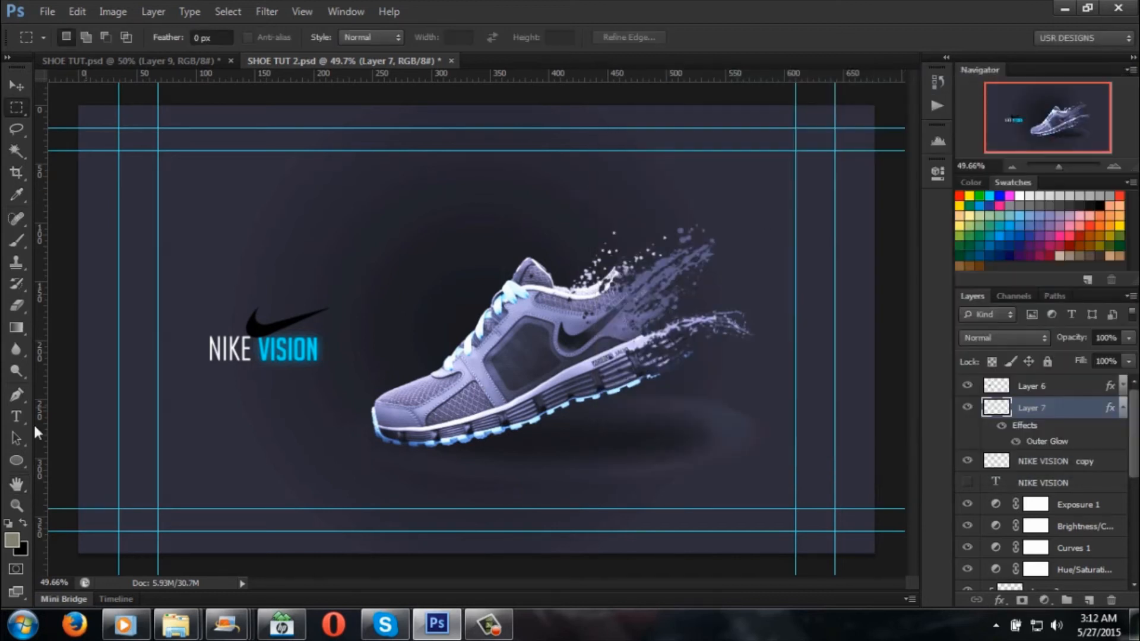
Step: Hide the guides in SHOE TUT 2.psd and keep the Rectangular Marquee tool active
{"action": "left_click", "coordinate": [16, 107]}
{"action": "key", "text": "ctrl+semicolon"}
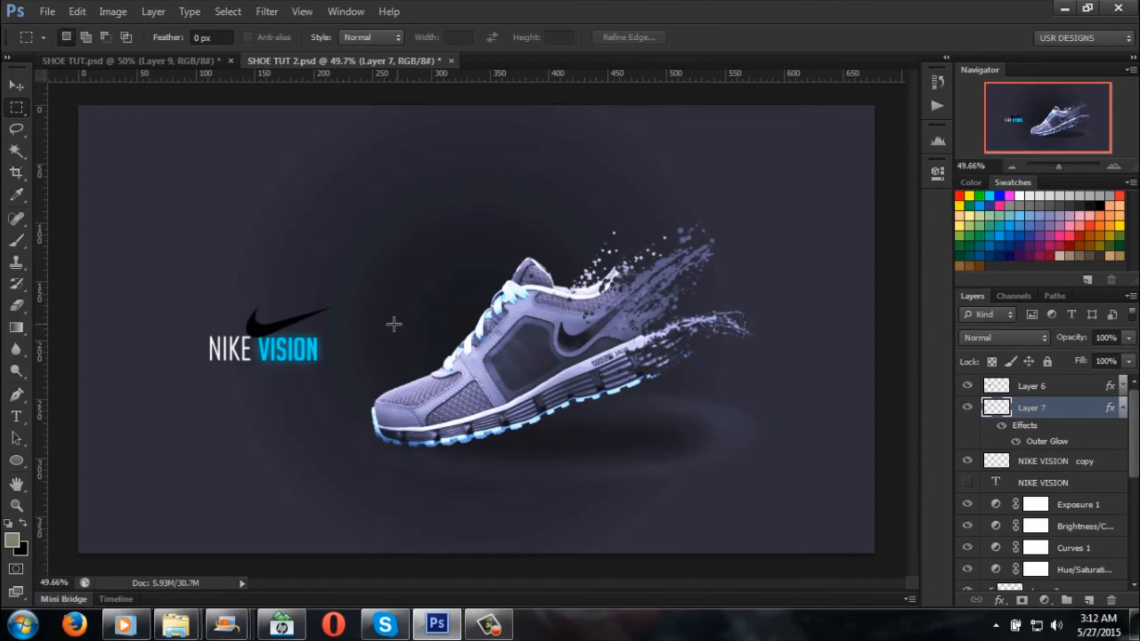
{"action": "left_click", "coordinate": [20, 83]}
{"action": "key", "text": "m"}
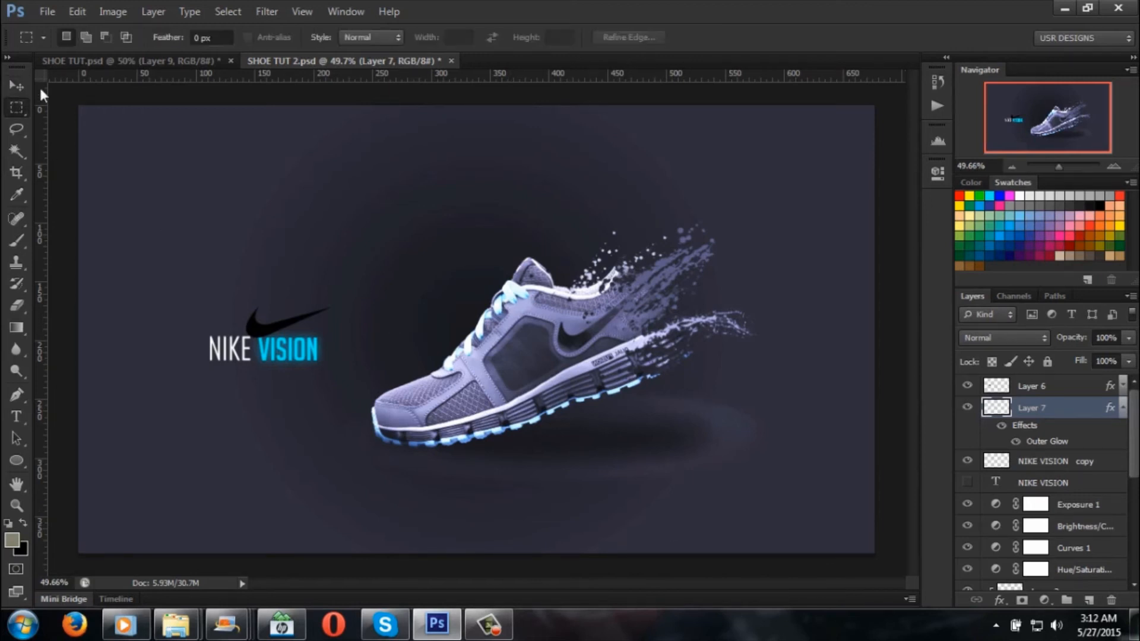
Step: Compare the overall design in SHOE TUT 2.psd with the SHOE TUT.psd reference
{"action": "left_click", "coordinate": [95, 60]}
{"action": "left_click", "coordinate": [310, 62]}
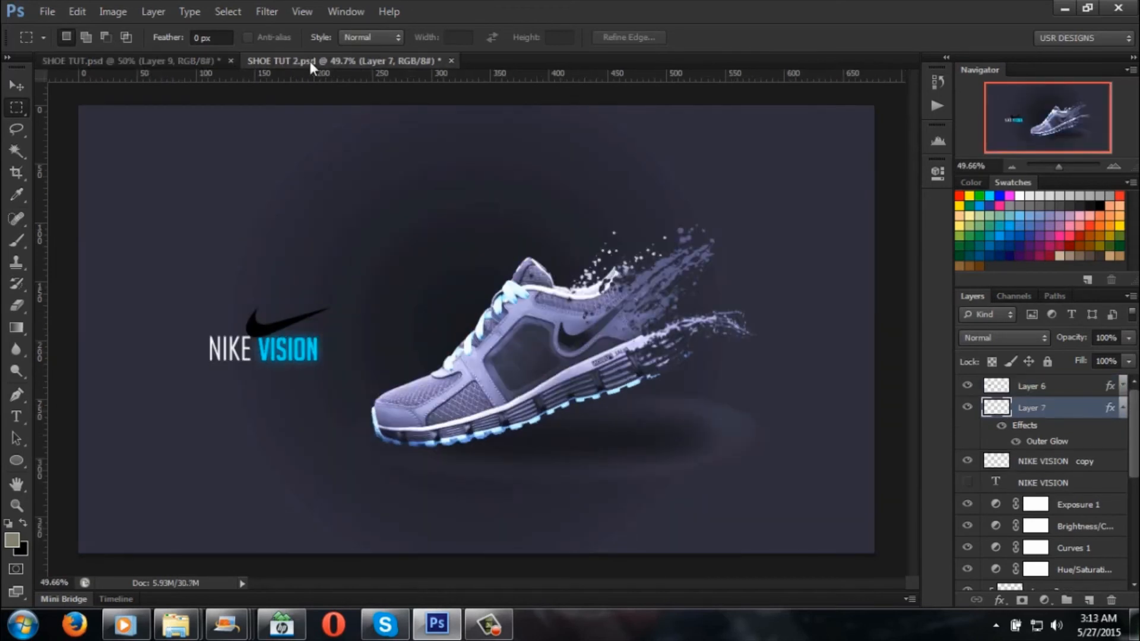
{"action": "left_click", "coordinate": [152, 62]}
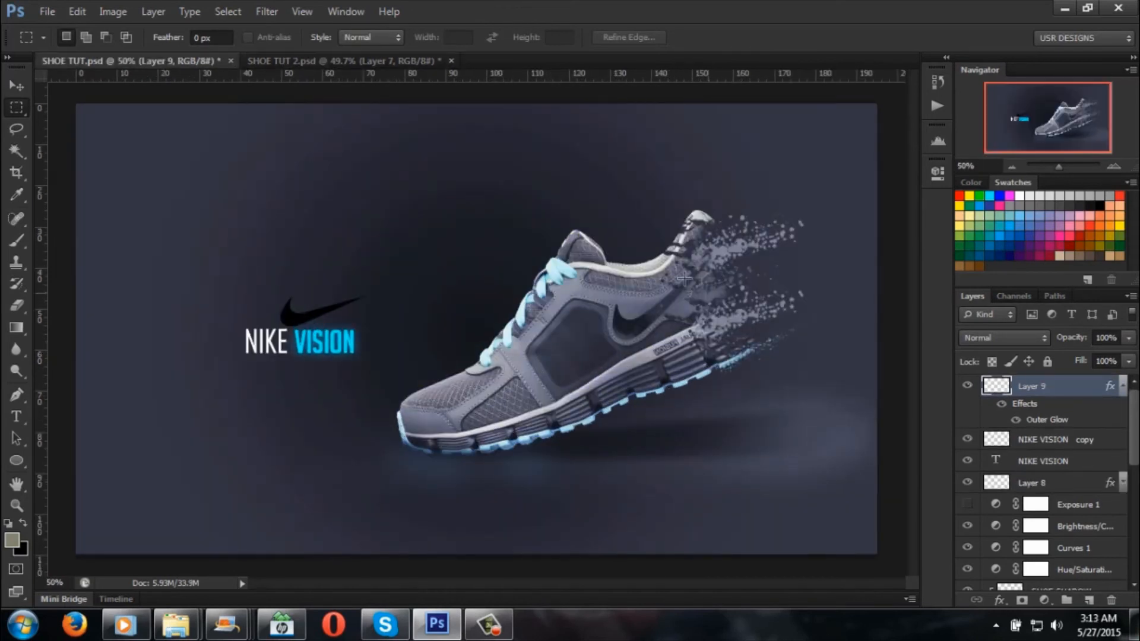
{"action": "left_click", "coordinate": [330, 57]}
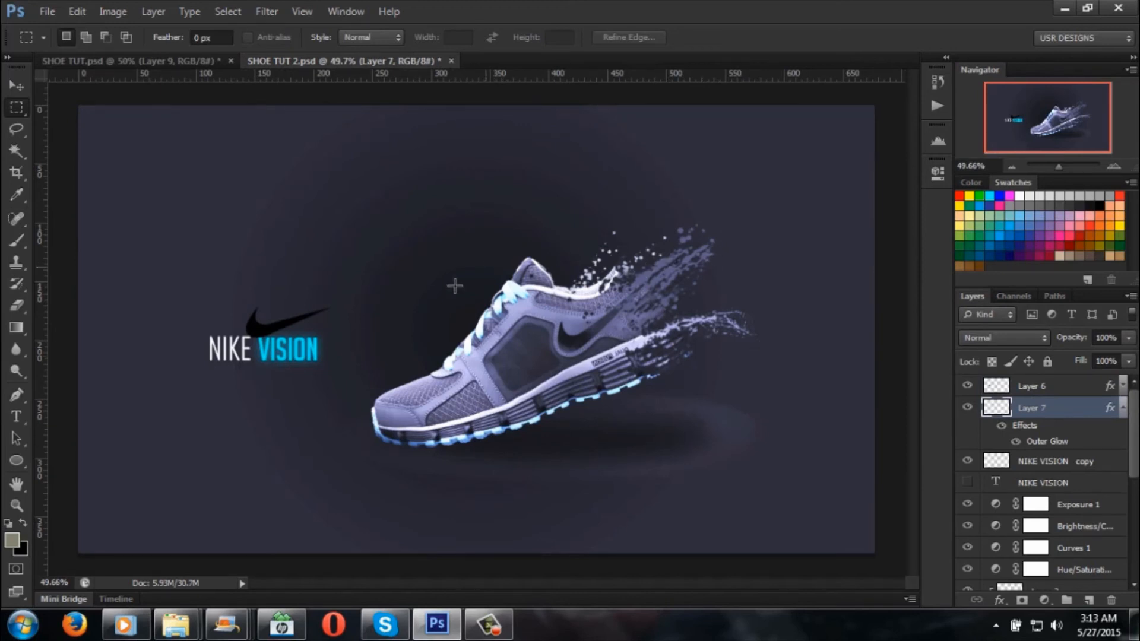
{"action": "left_click_drag", "start_coordinate": [211, 185], "coordinate": [865, 542]}
{"action": "left_click", "coordinate": [568, 510]}
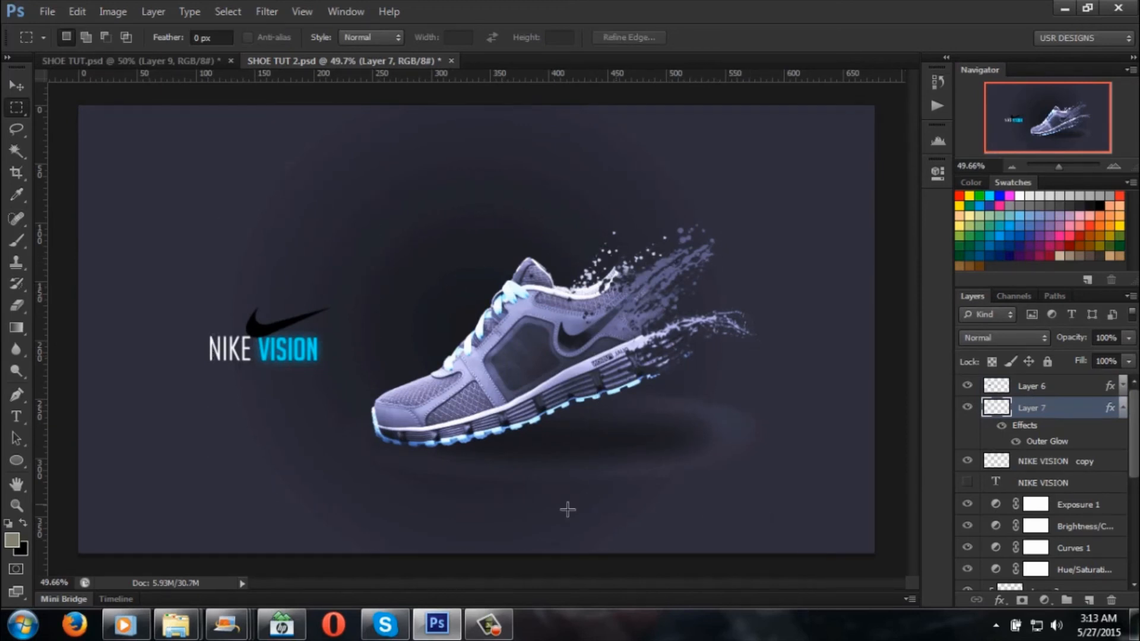